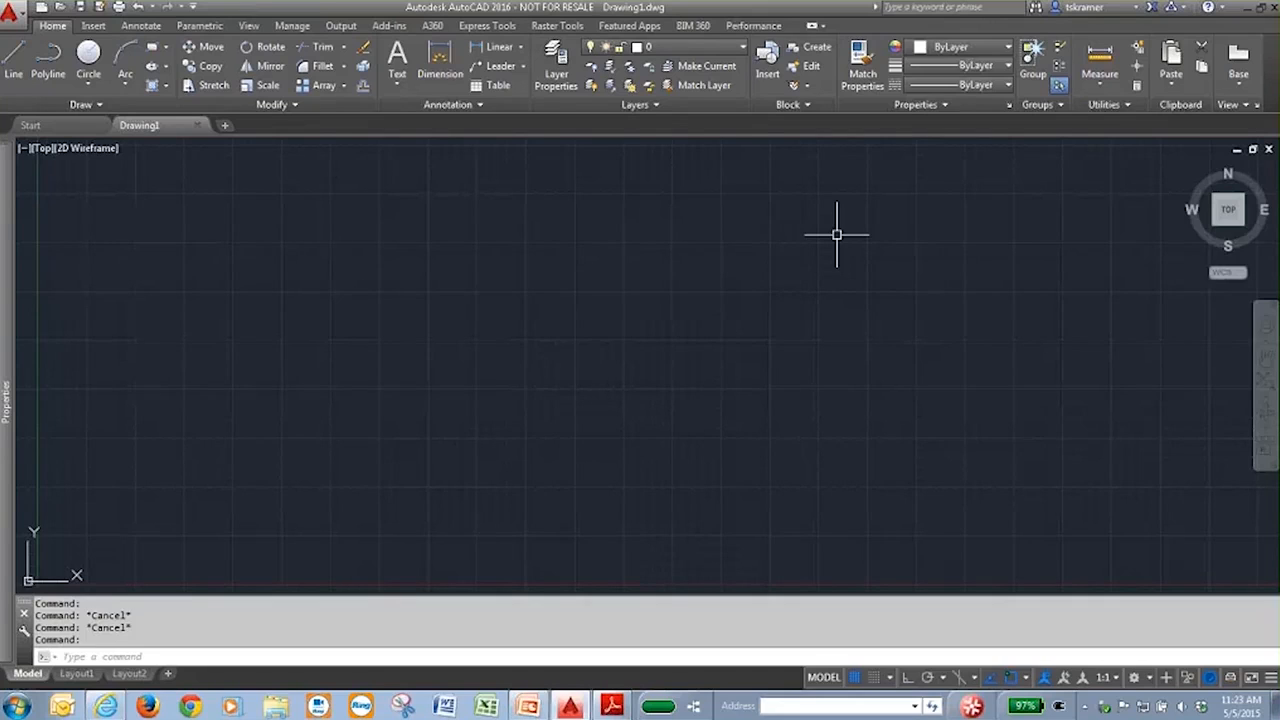
- Open the Sheet Set Manager for the AutoCAD 2016 Launch Demo sheet set with the SSM command
text(ssm)
key(Return)
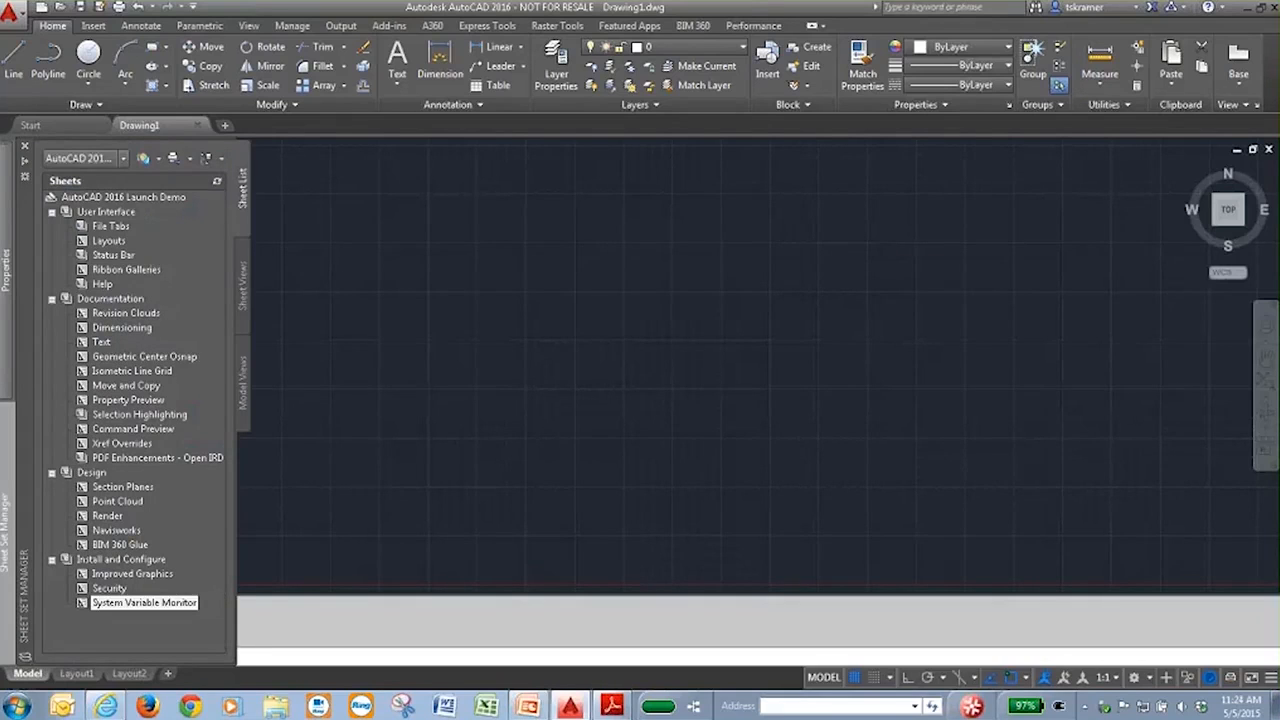
key(ctrl+4)
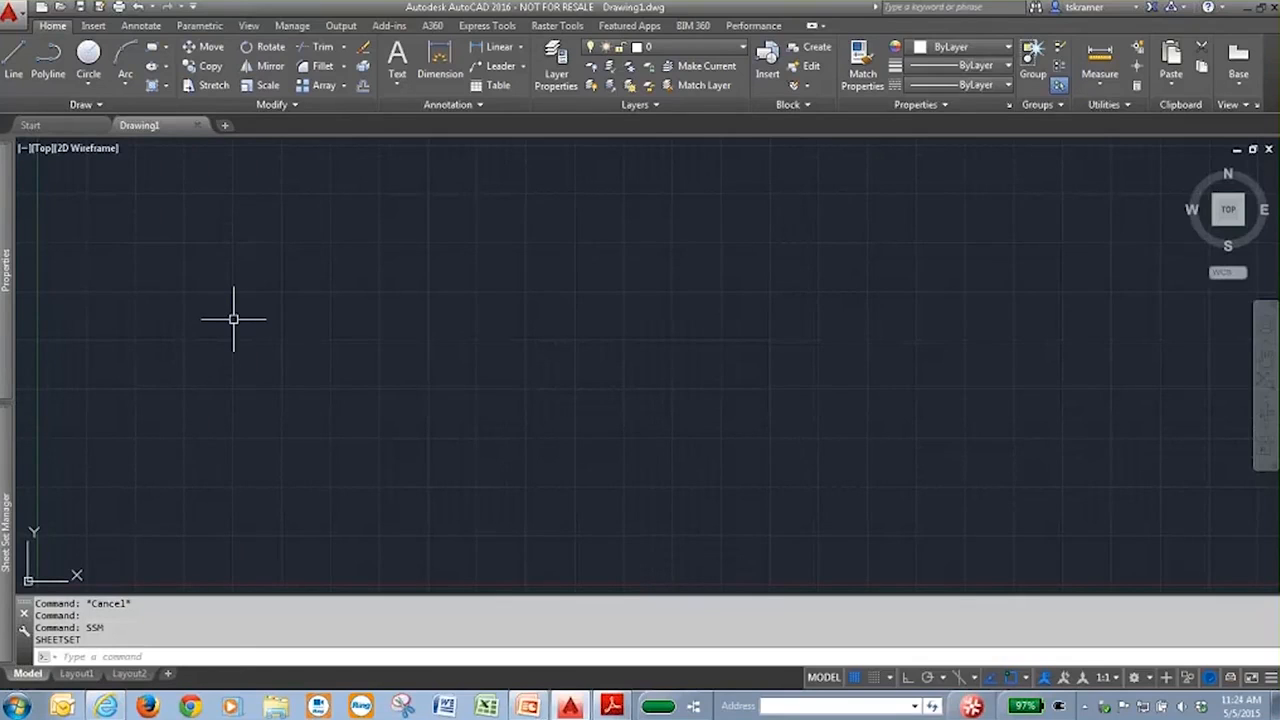
- Examine the Start page's Create content, including the recent documents and the Get Started options for drawings, files, sheet sets, templates and samples
click(80, 124)
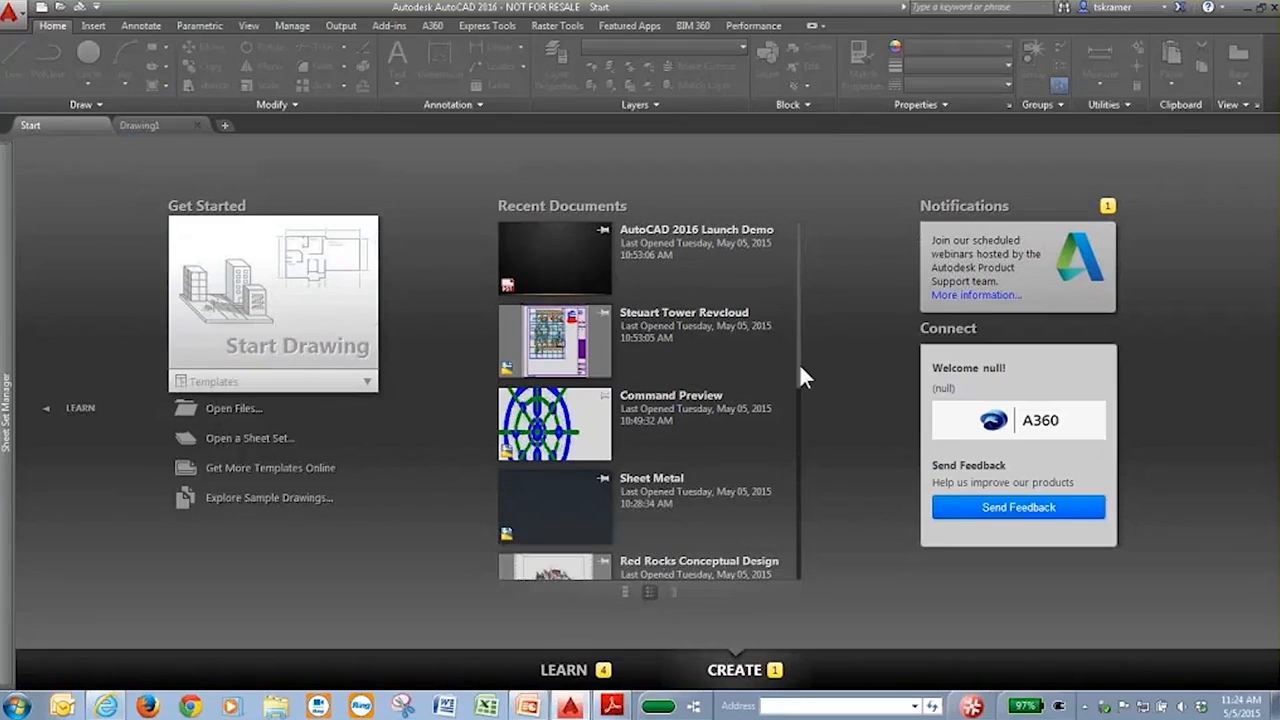
mouse_move(800, 365)
mouse_down()
mouse_move(800, 563)
mouse_move(790, 372)
mouse_move(803, 270)
mouse_up()
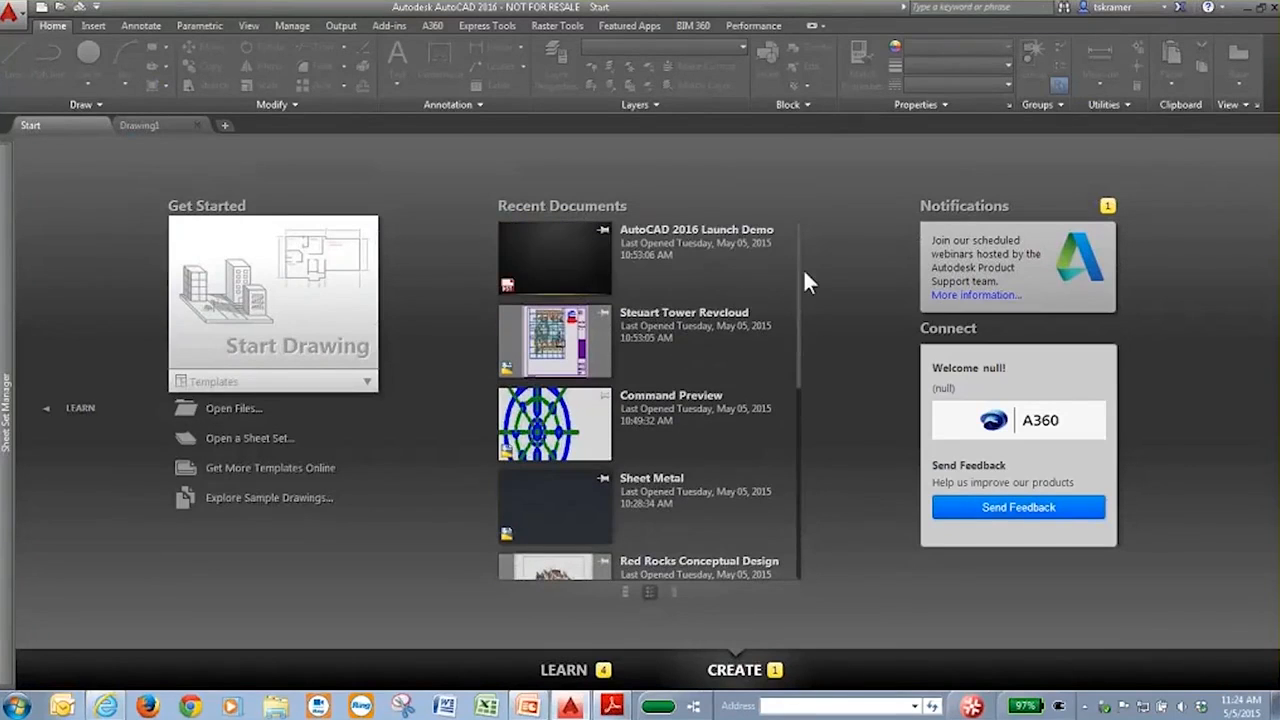
click(325, 347)
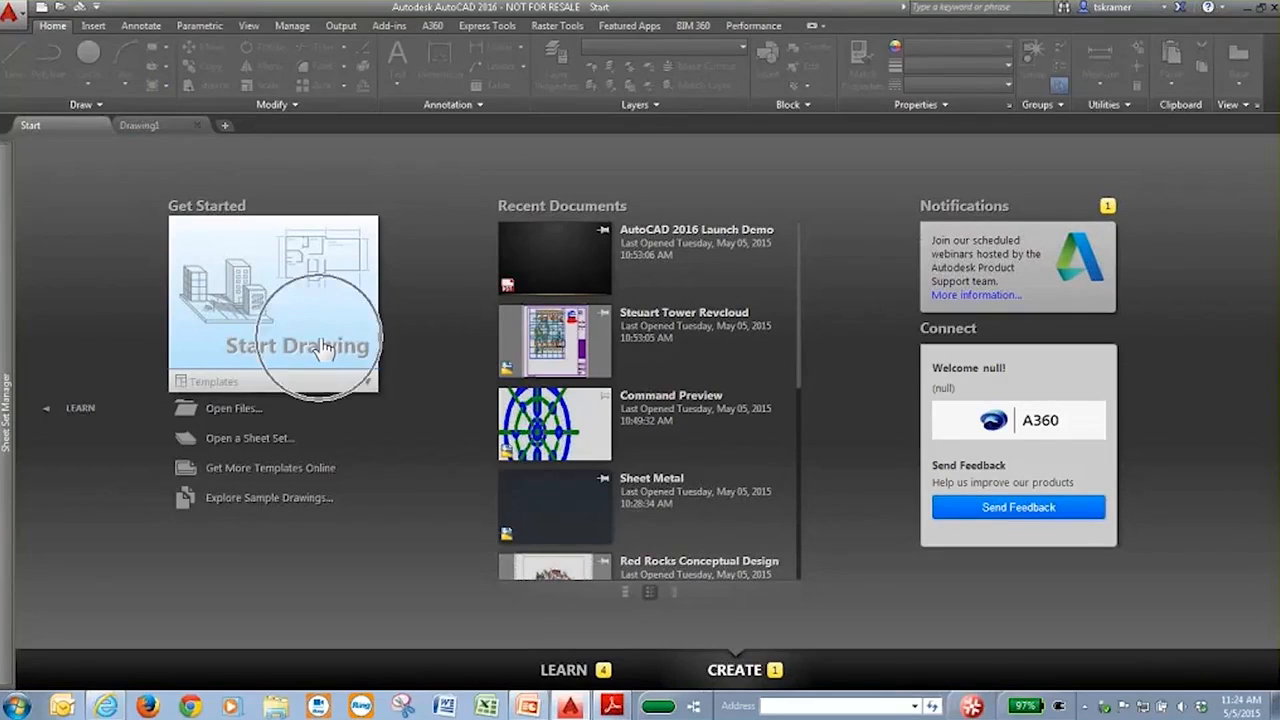
click(260, 415)
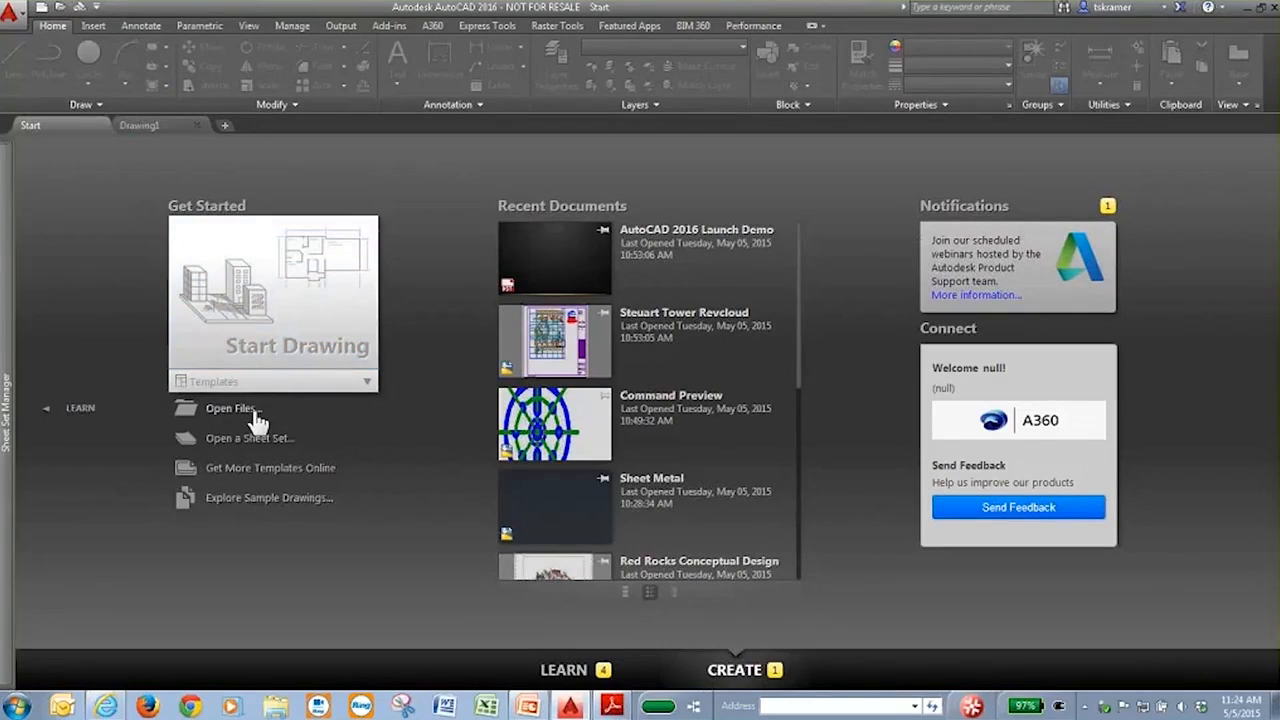
click(258, 442)
click(284, 469)
click(287, 499)
- Examine the Start page's Learn content, covering the Getting Started and Feature videos, several learning tips and the online resources
click(78, 412)
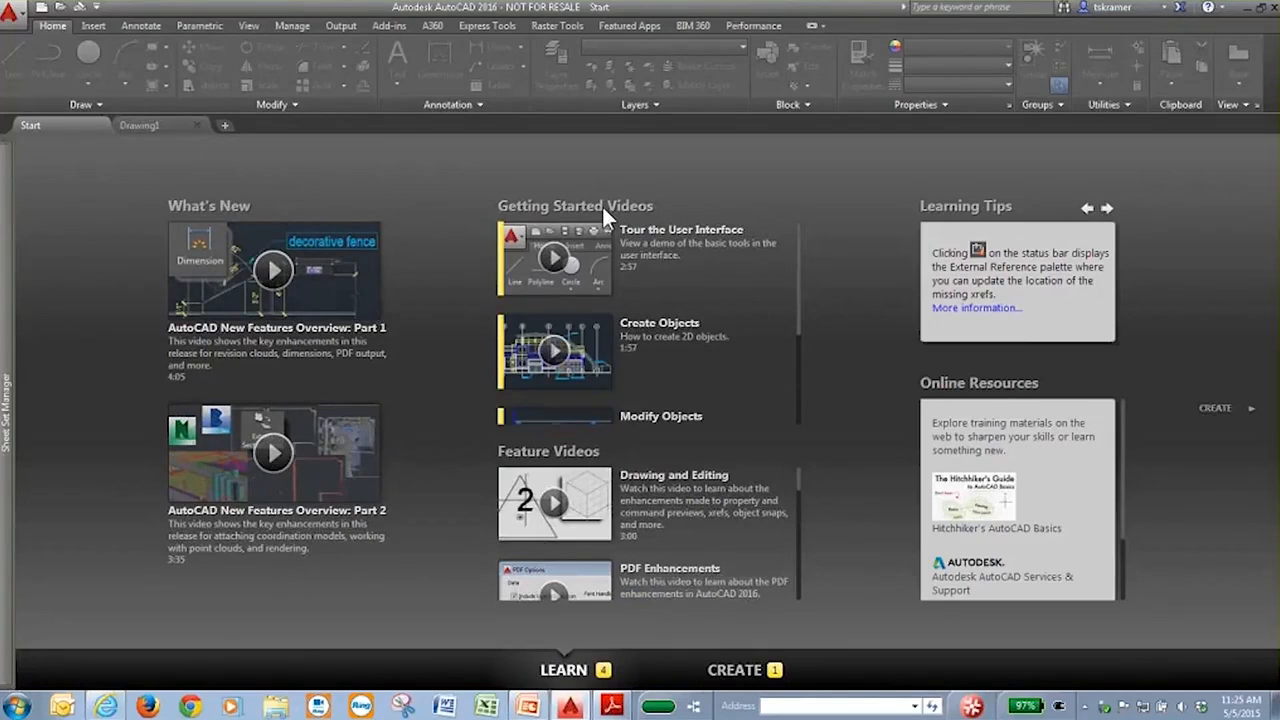
scroll(796, 314, down, 1)
drag(799, 322, 810, 432)
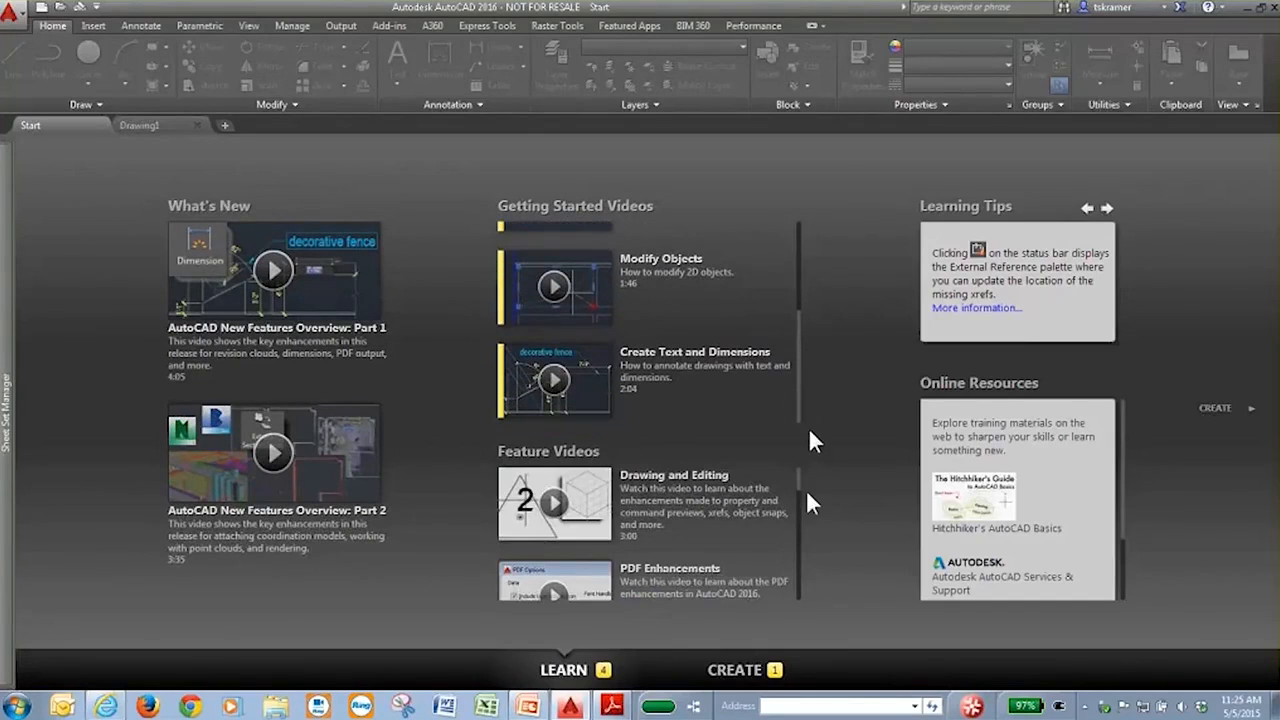
mouse_move(803, 491)
mouse_down()
mouse_move(801, 584)
mouse_move(806, 470)
mouse_up()
click(1107, 209)
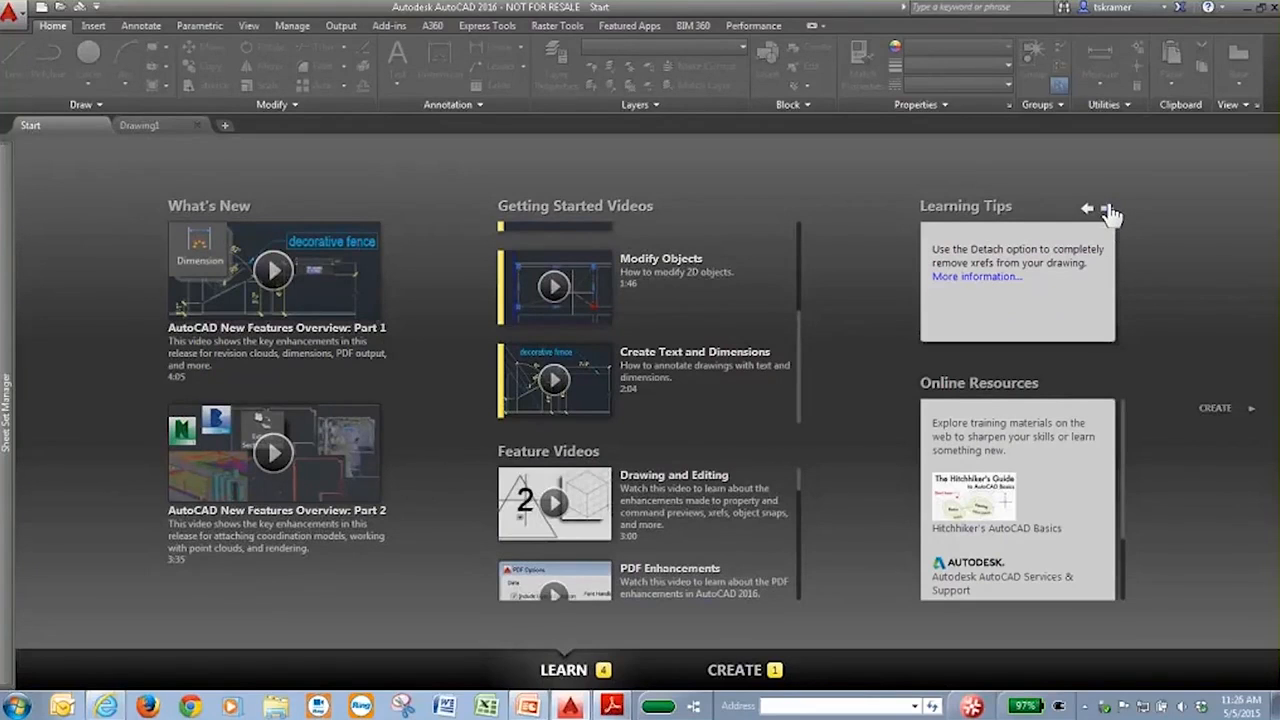
click(1107, 209)
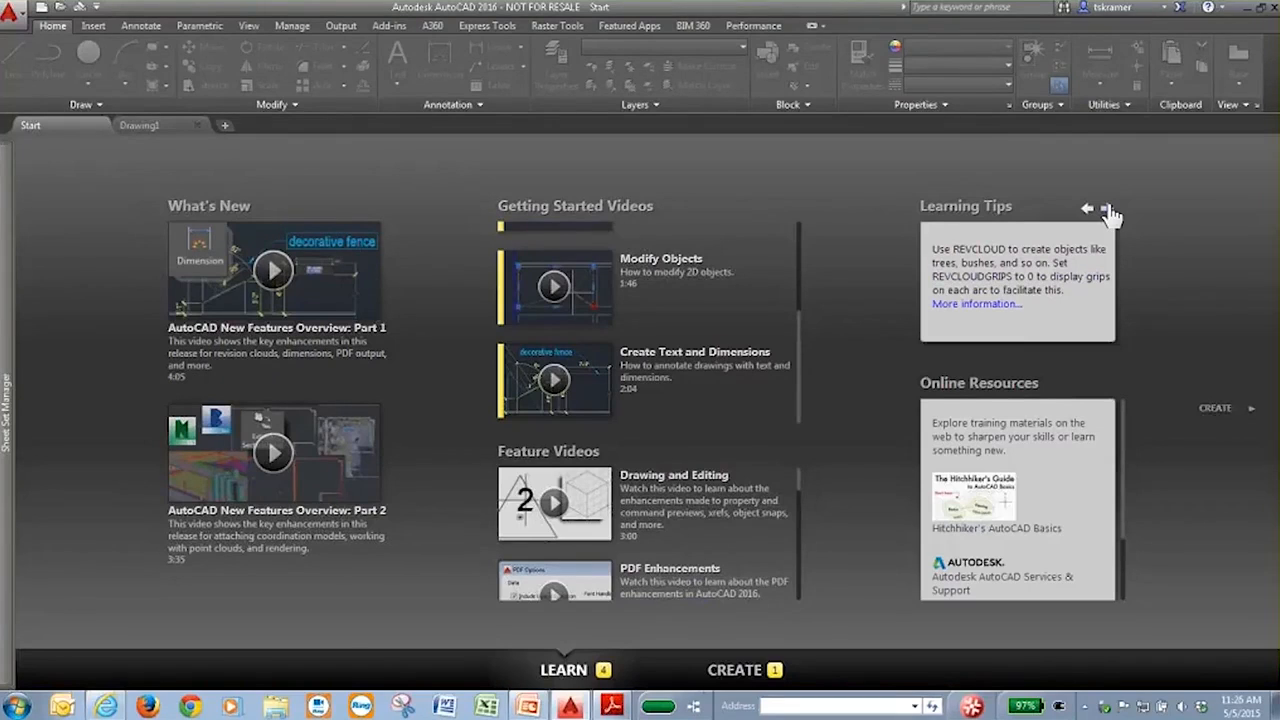
click(1107, 210)
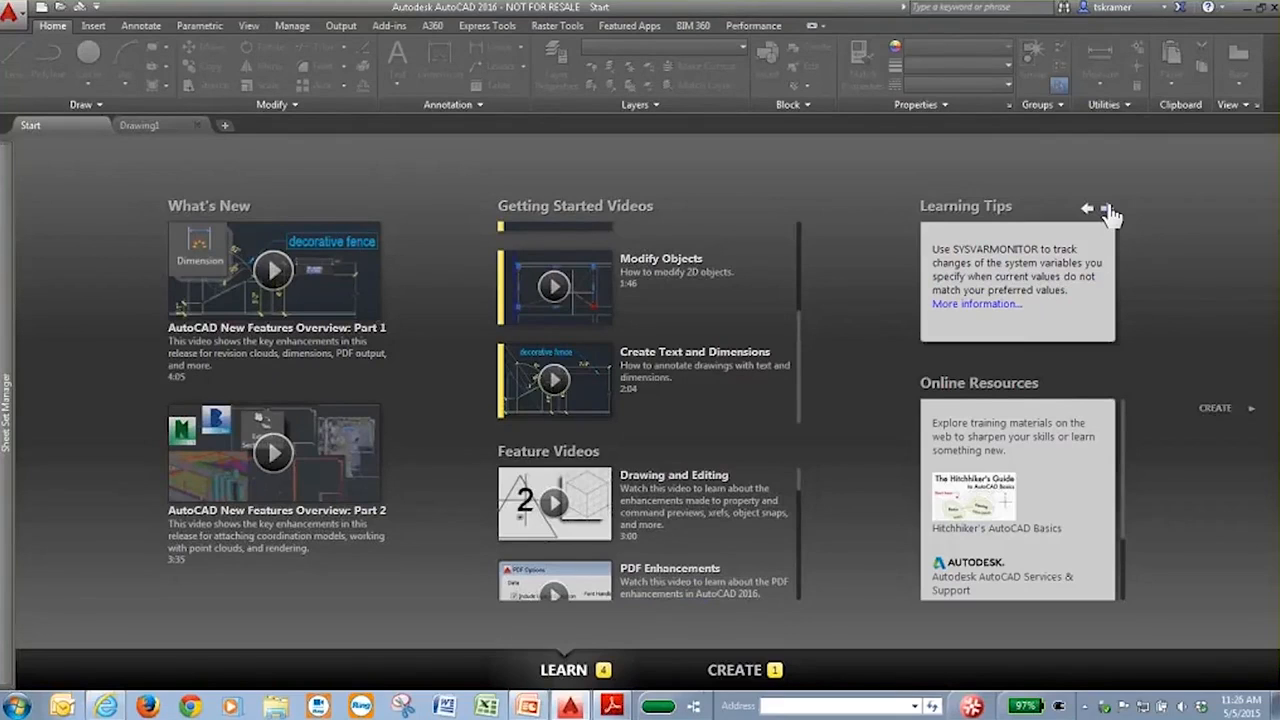
drag(1124, 496, 1145, 447)
- Return to Drawing1 and create four new blank drawings
click(141, 124)
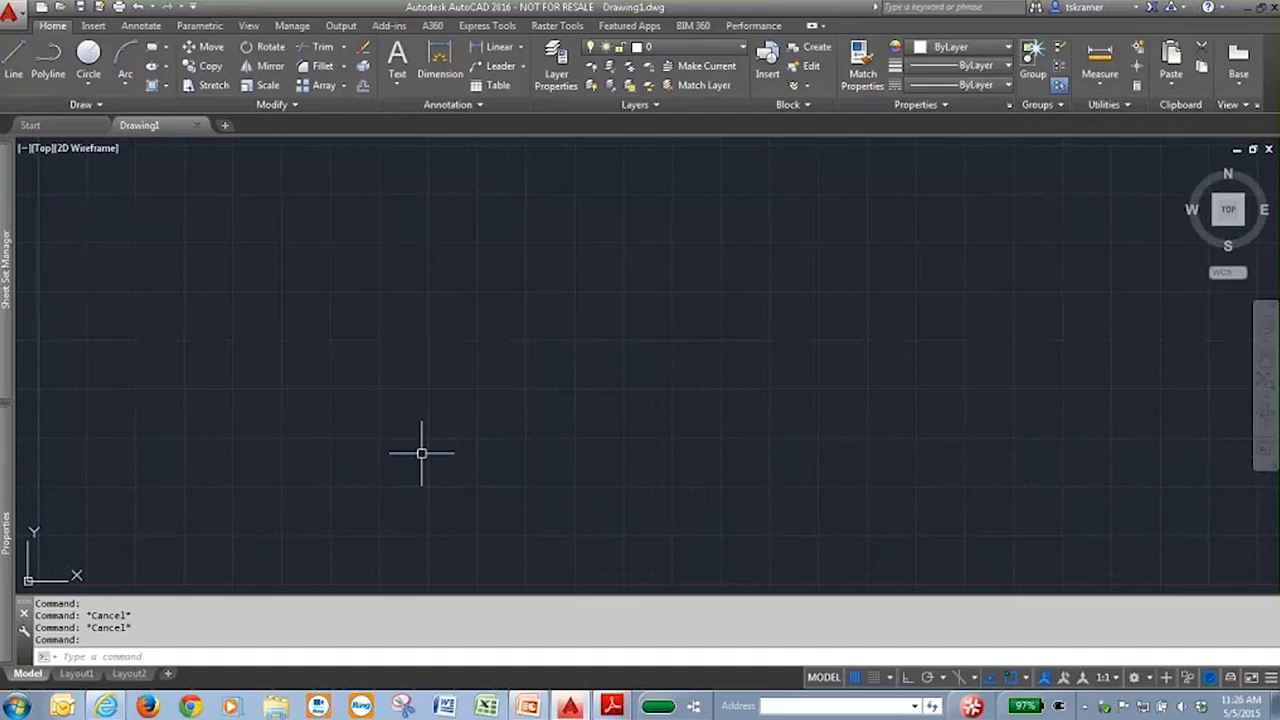
click(227, 126)
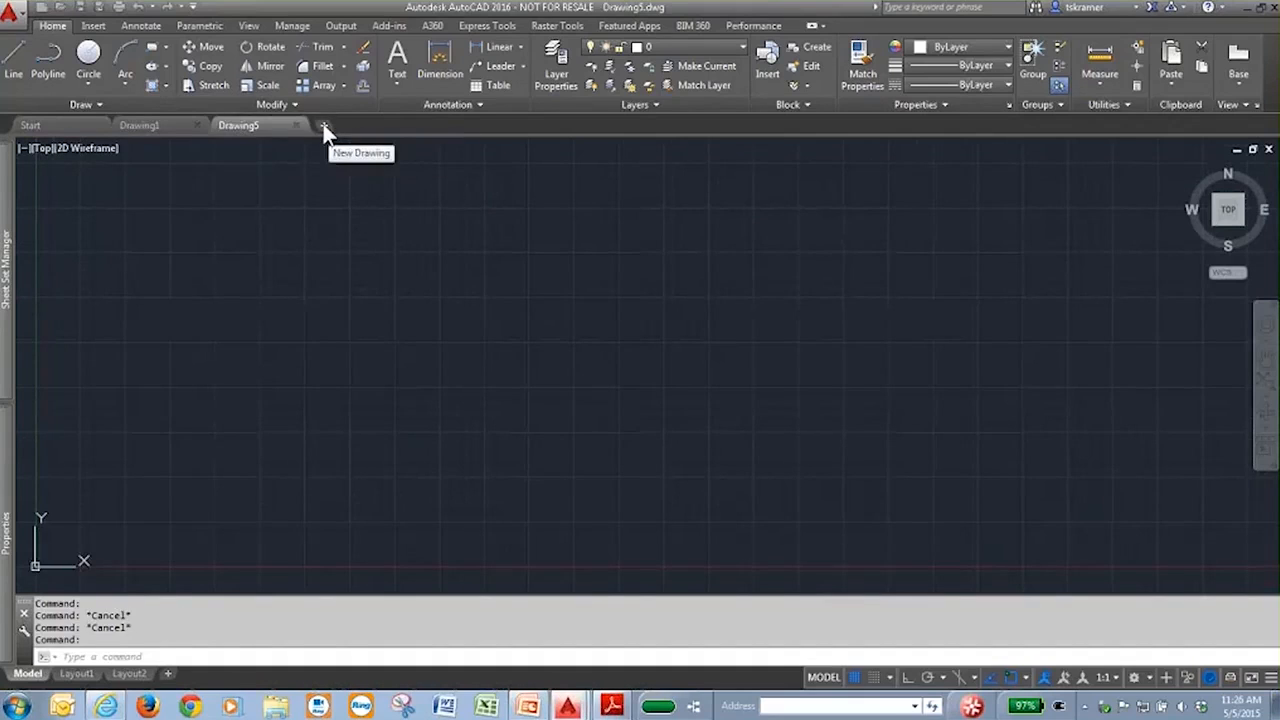
click(324, 127)
click(423, 127)
click(521, 127)
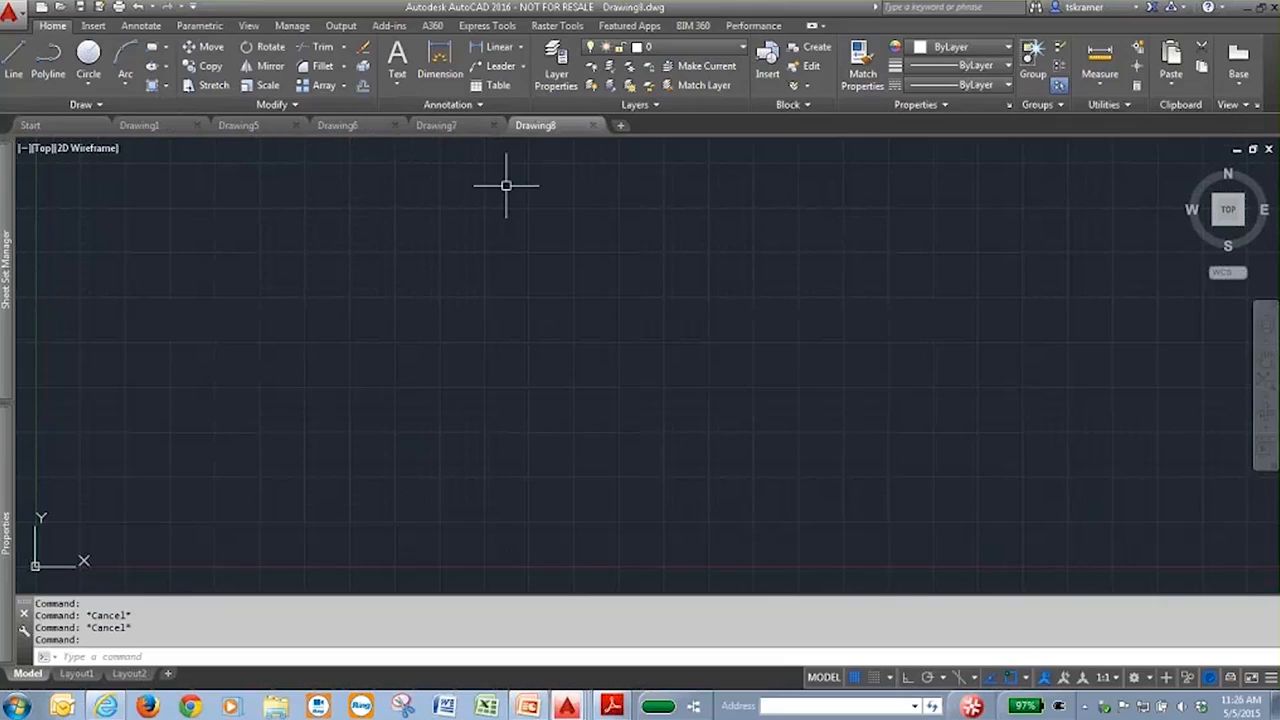
- Make Drawing1 current and close all other open drawings with the CLOSEALLOTHER command
key(ctrl+Tab)
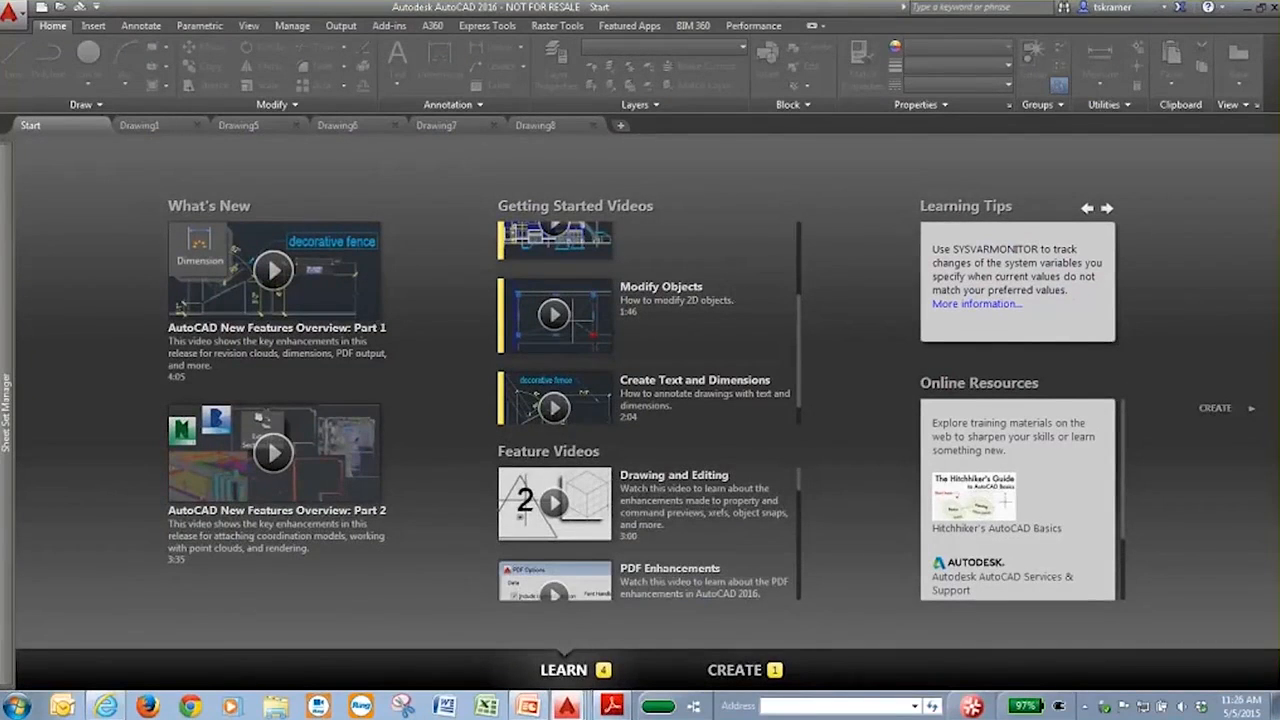
click(110, 127)
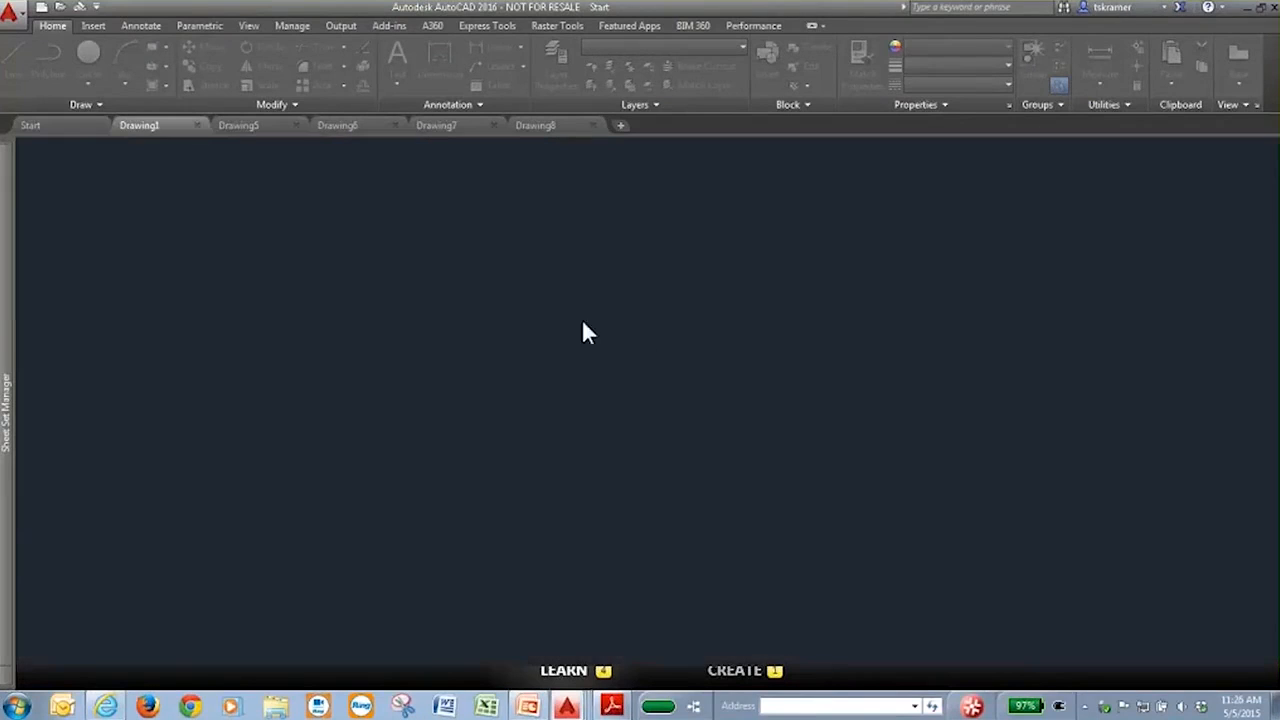
text(closeal)
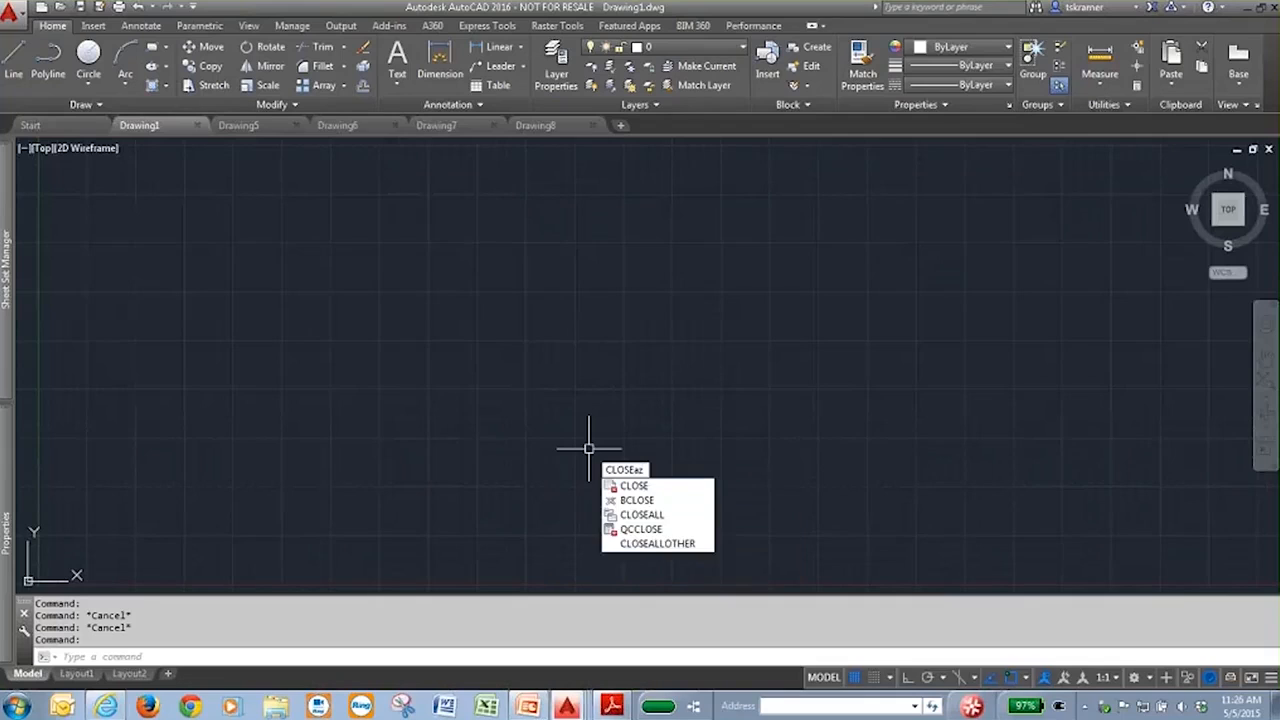
key(Down)
key(Up)
key(Return)
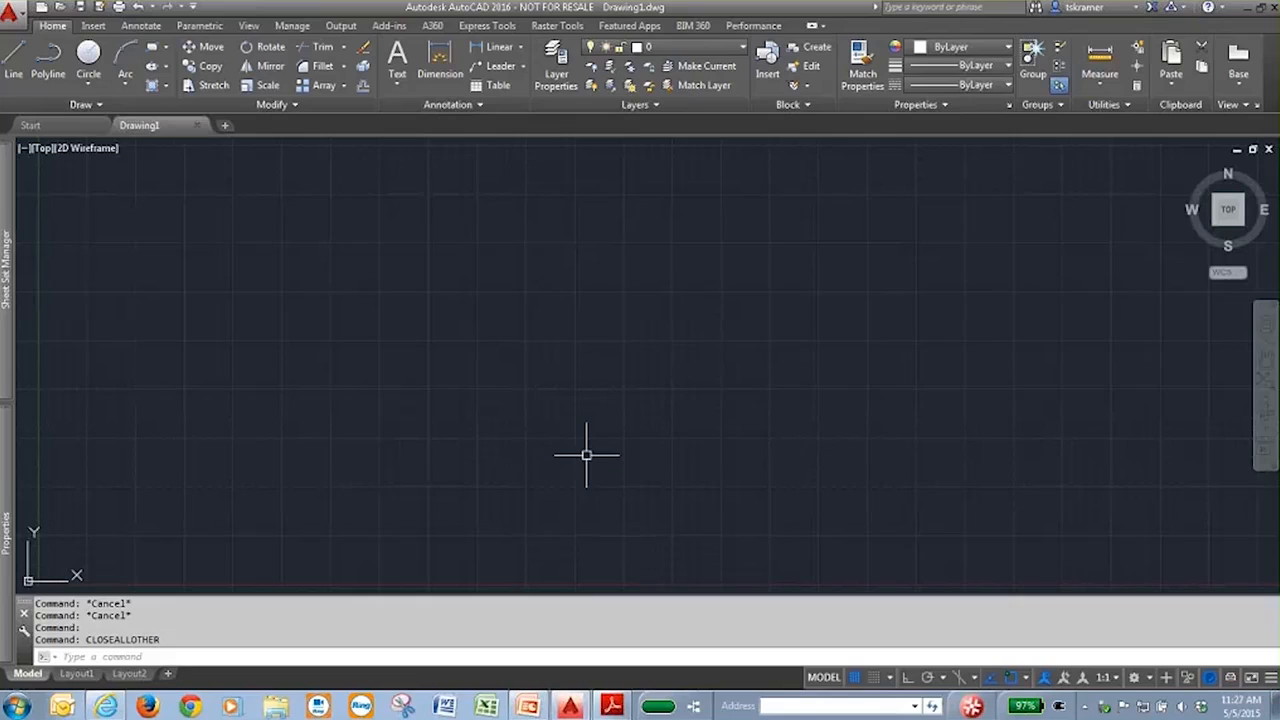
- Go to the Start page with the GOTOSTART command and return to Drawing1
text(GOTOS)
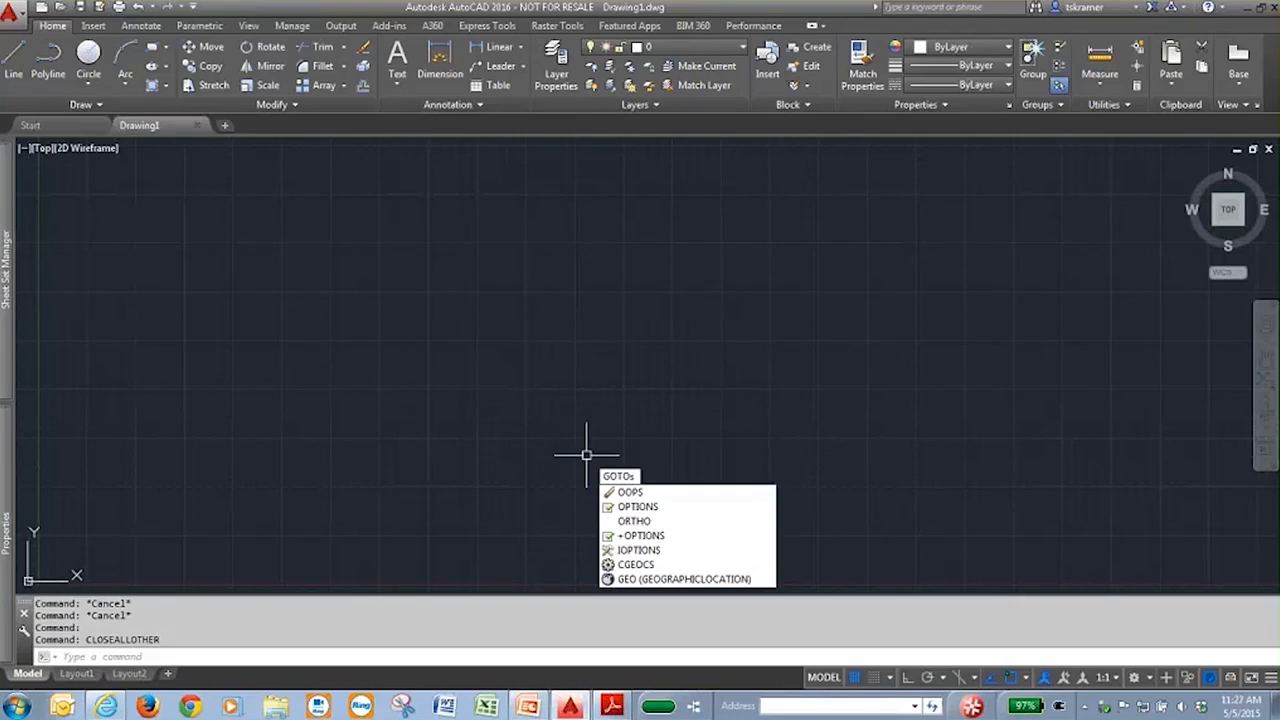
text(t)
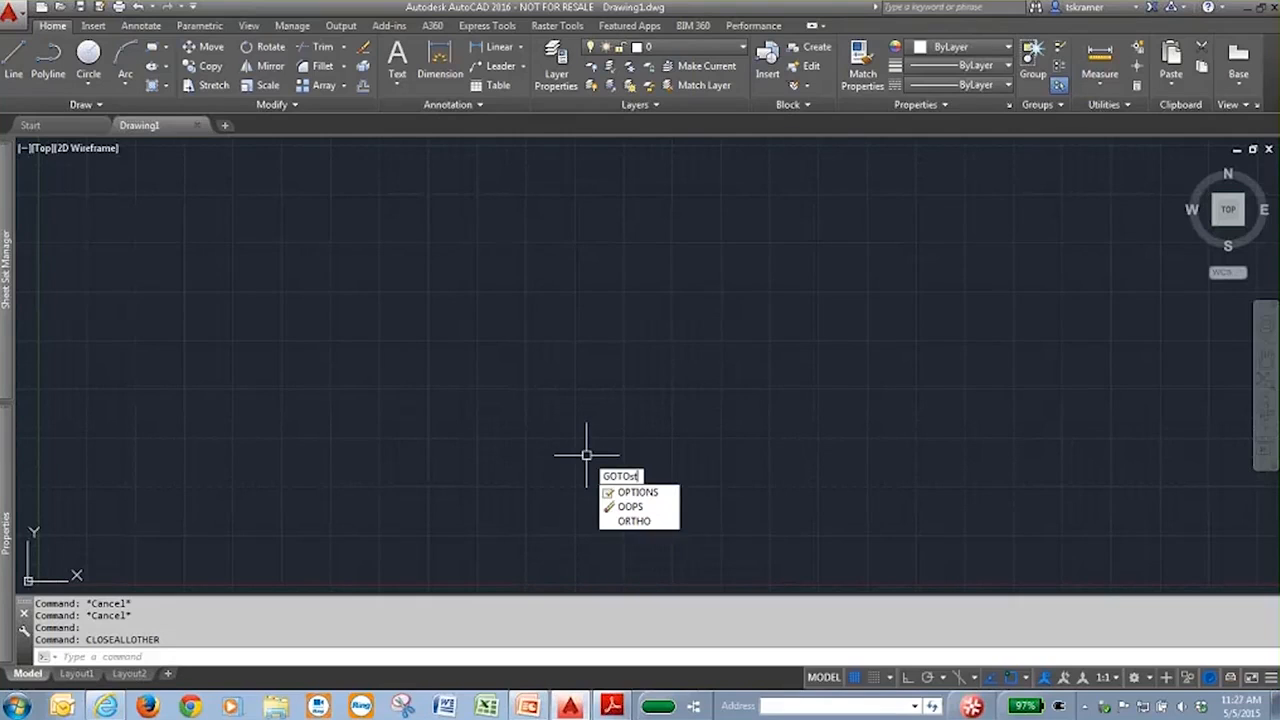
key(BackSpace)
text(tart)
key(Return)
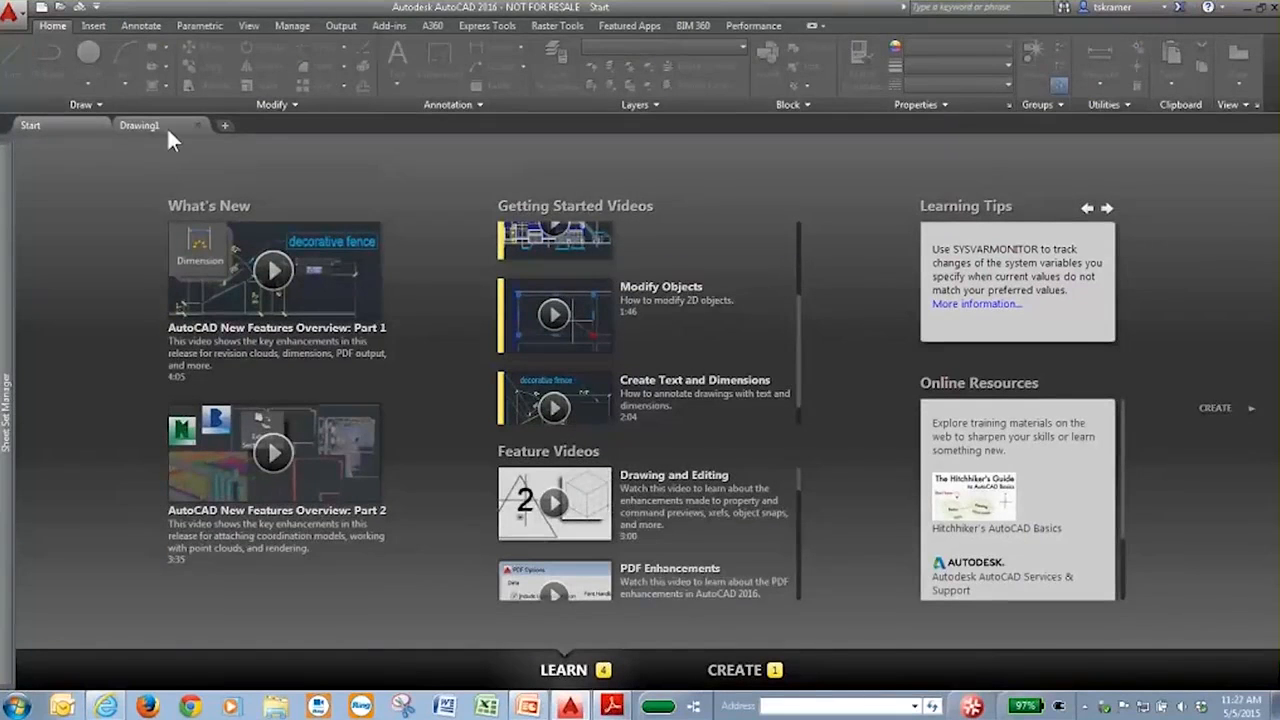
click(145, 124)
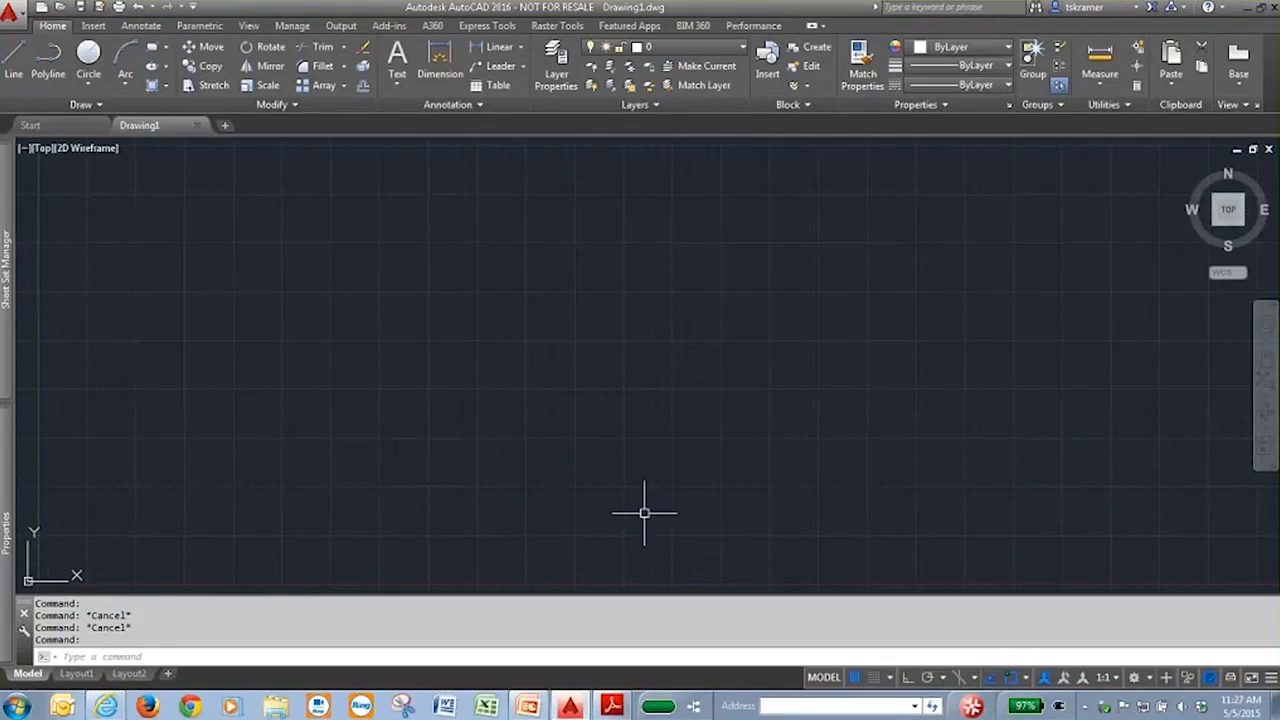
- Examine the command suggestions offered for GOTO and LIN without running any command
text(GOs)
key(BackSpace)
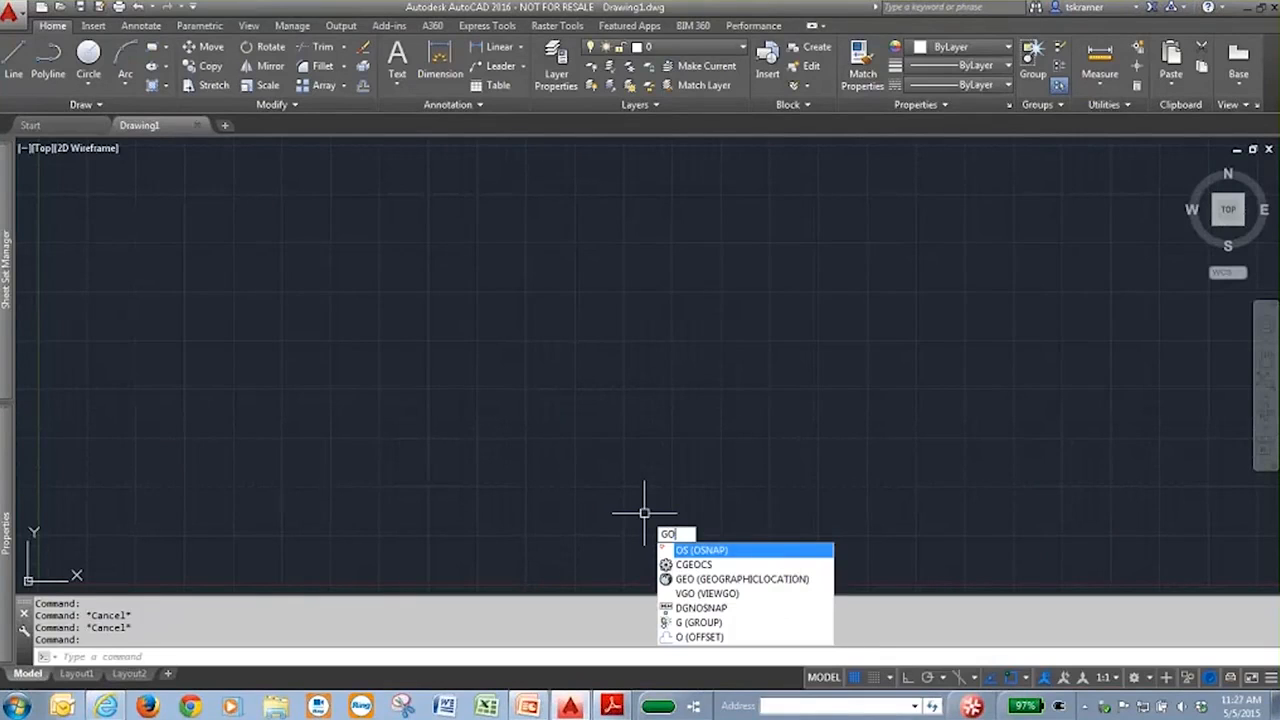
text(TO)
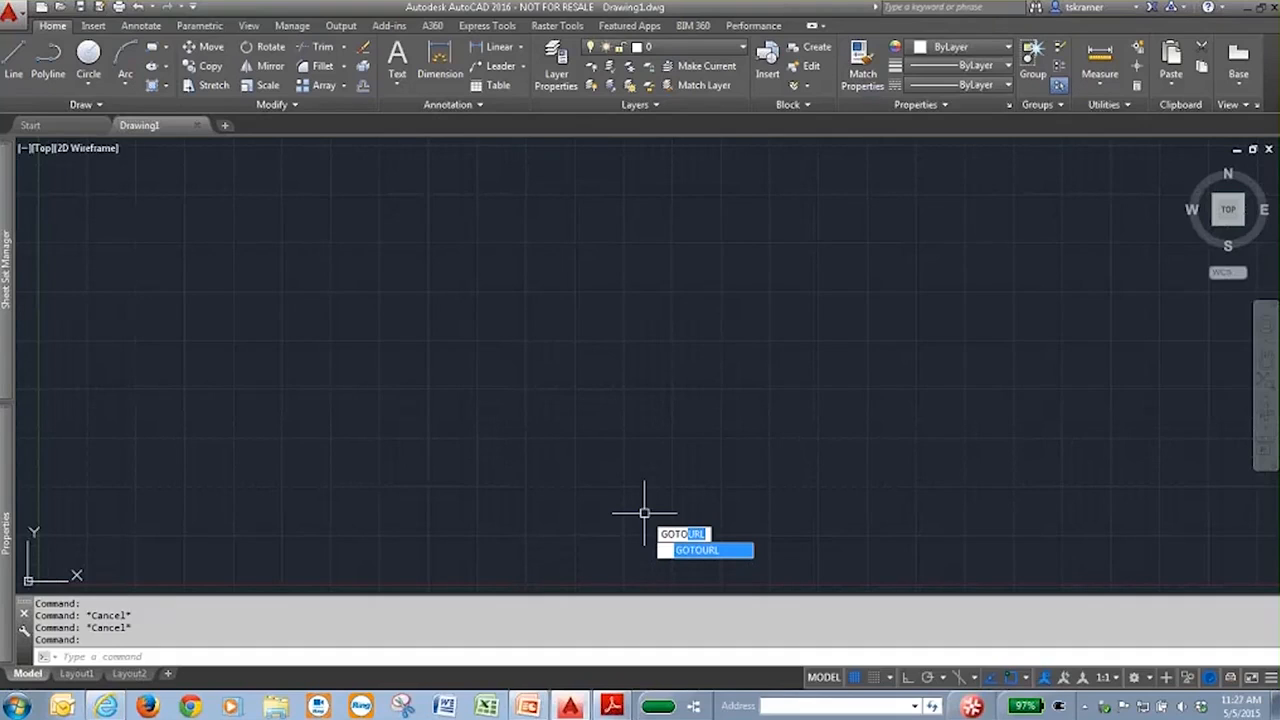
key(BackSpace)
key(BackSpace)
key(BackSpace)
key(BackSpace)
key(BackSpace)
text(LIN)
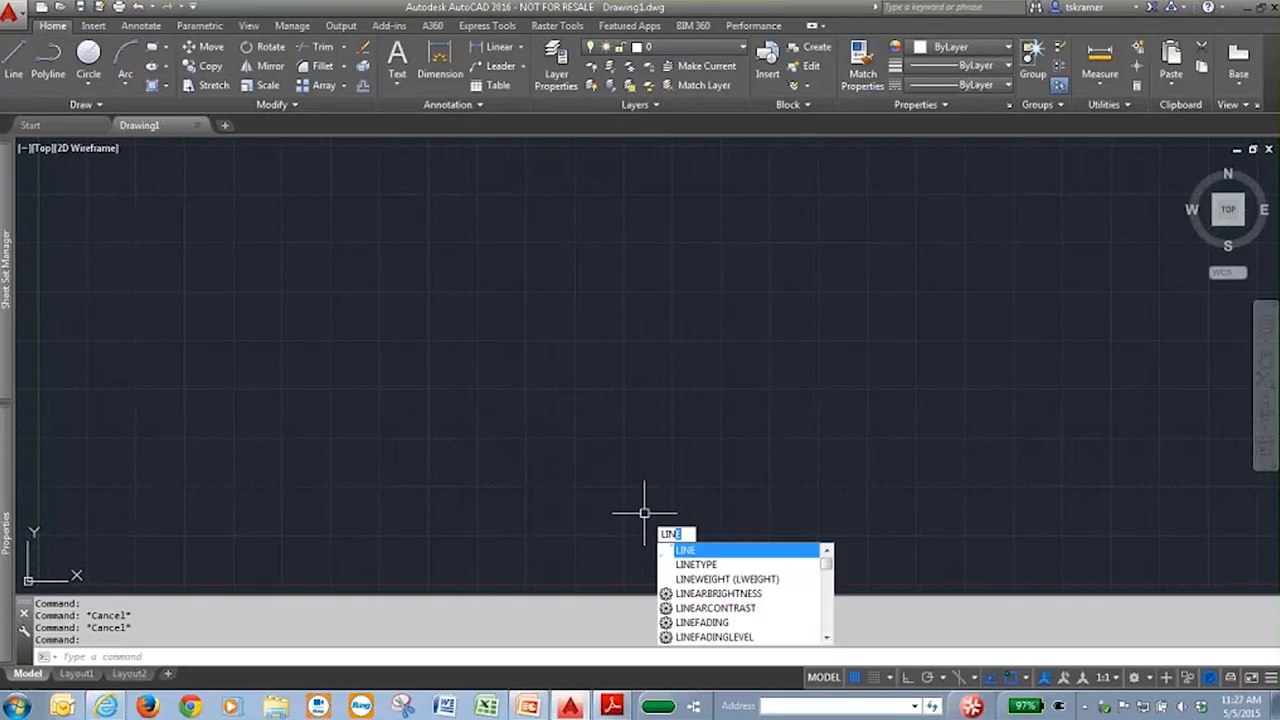
key(Down)
key(Down)
key(Down)
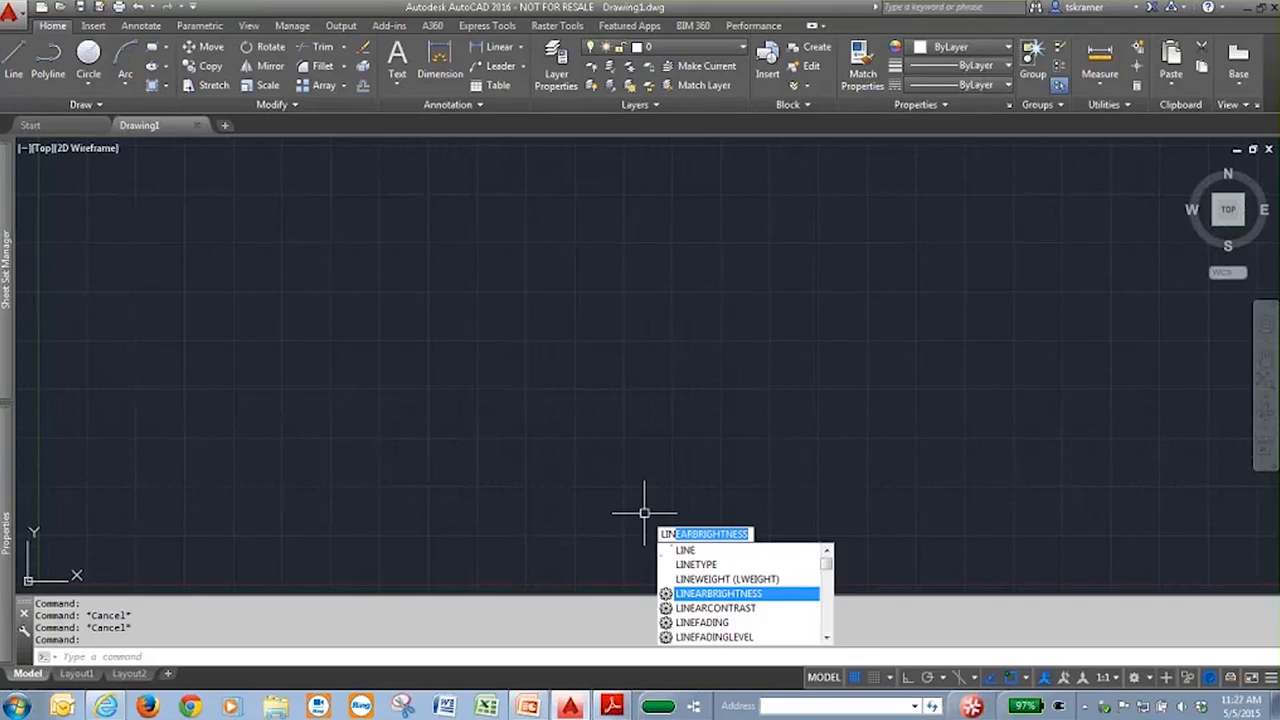
key(Escape)
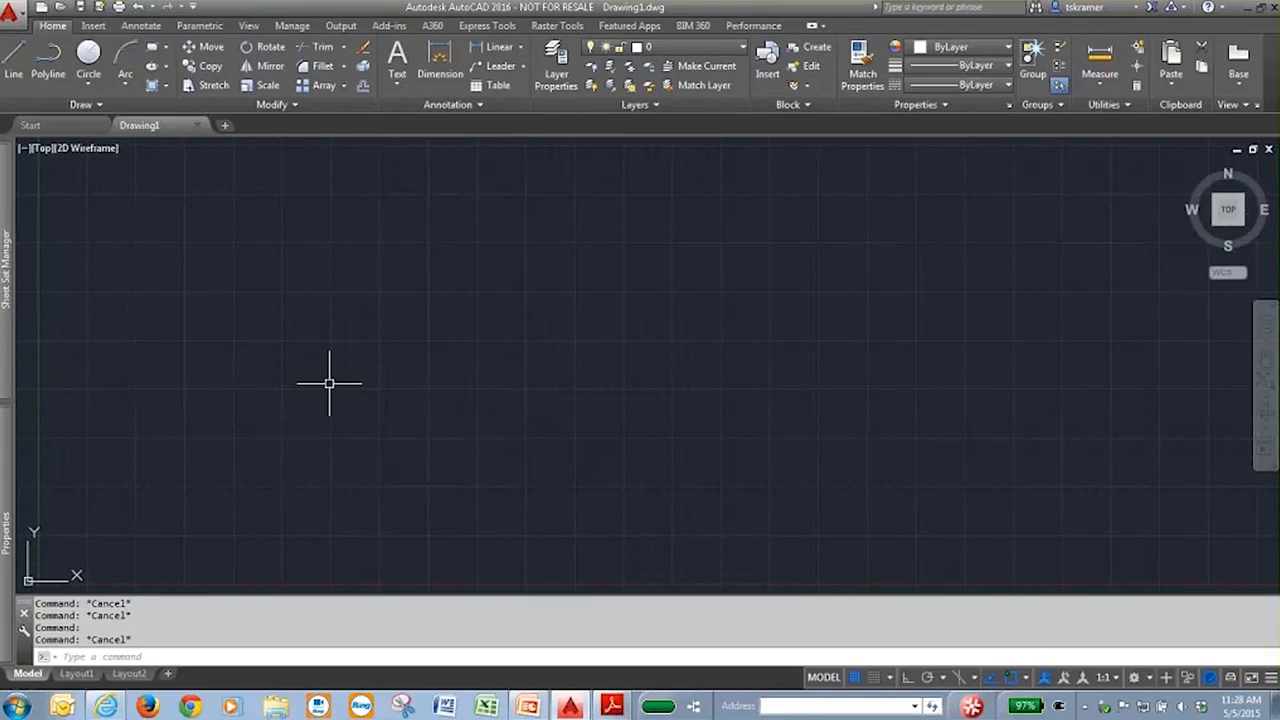
- Open the Layouts sheet in the User Interface subset of the sheet set
mouse_move(5, 287)
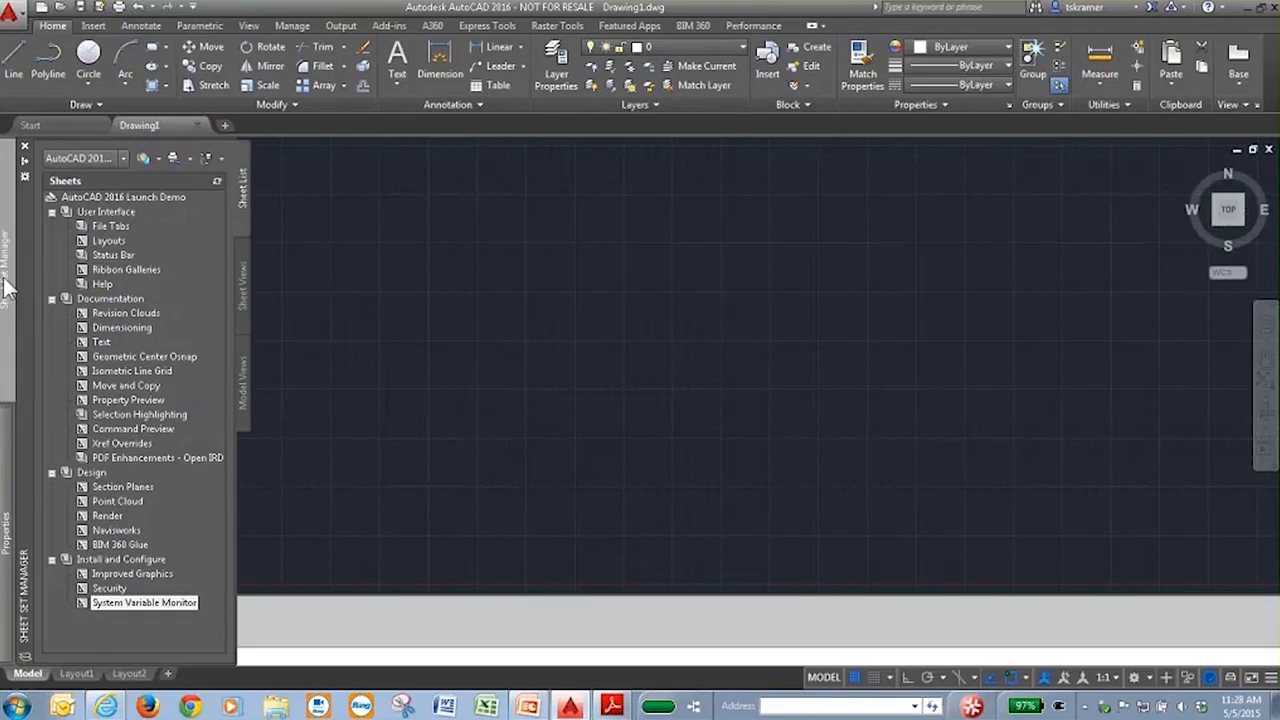
double_click(112, 240)
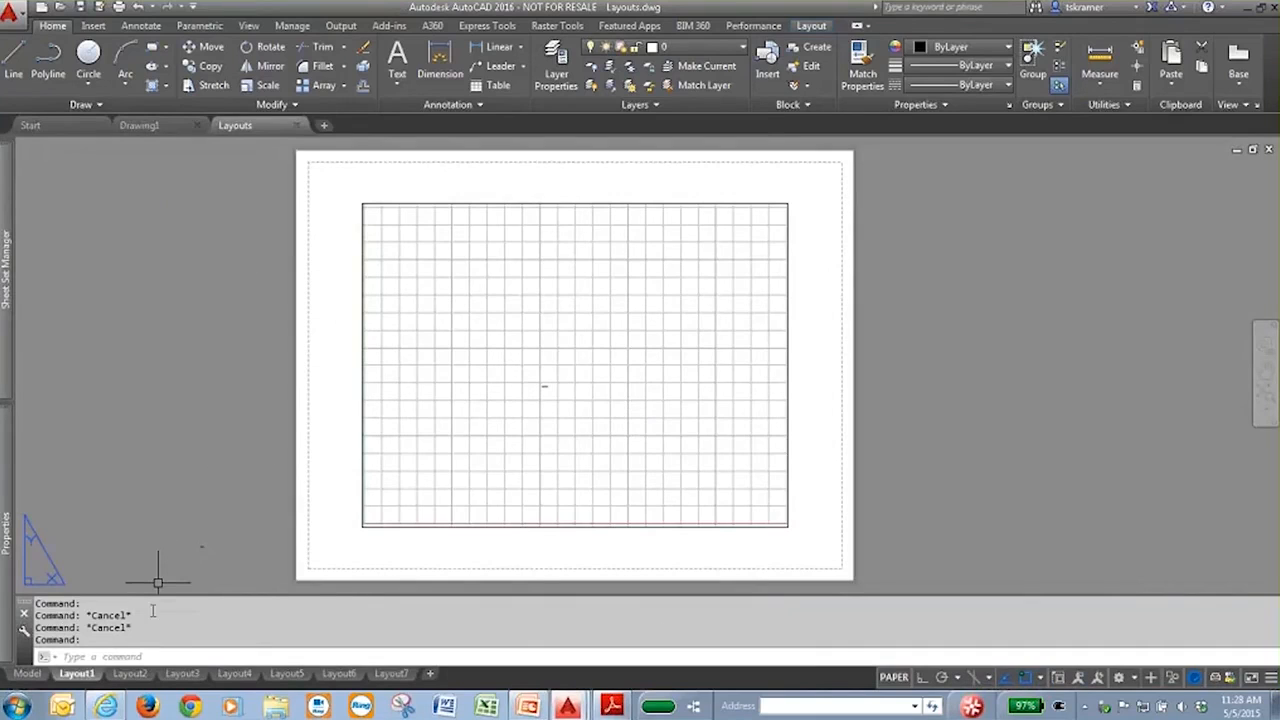
click(151, 656)
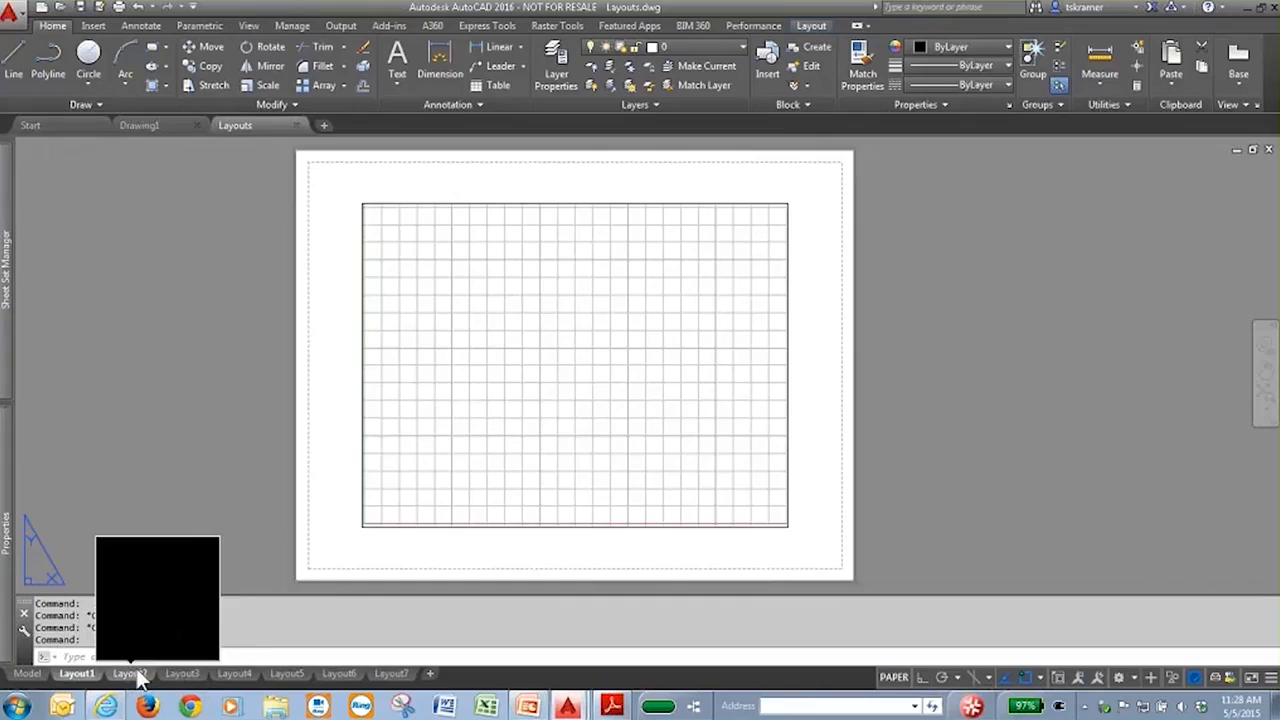
- Activate each layout of the Layouts drawing in turn, from Layout2 through Layout7
click(135, 680)
click(188, 677)
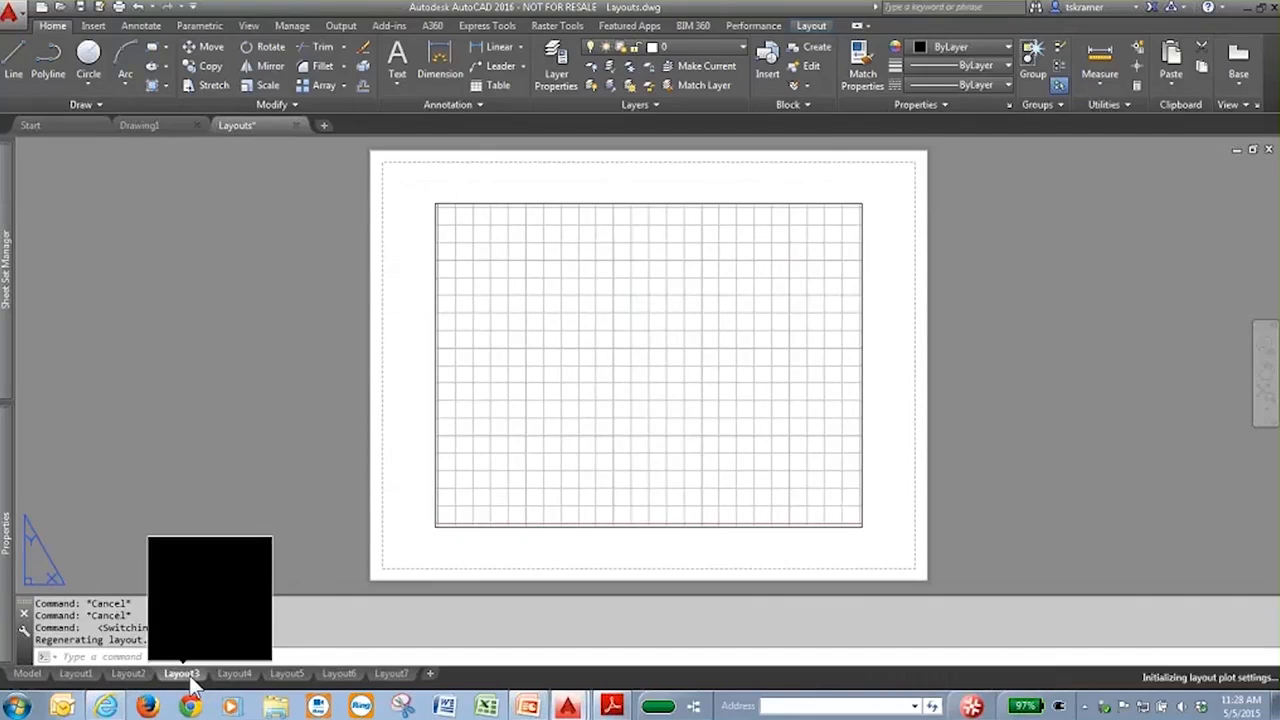
click(244, 676)
click(290, 677)
mouse_move(345, 678)
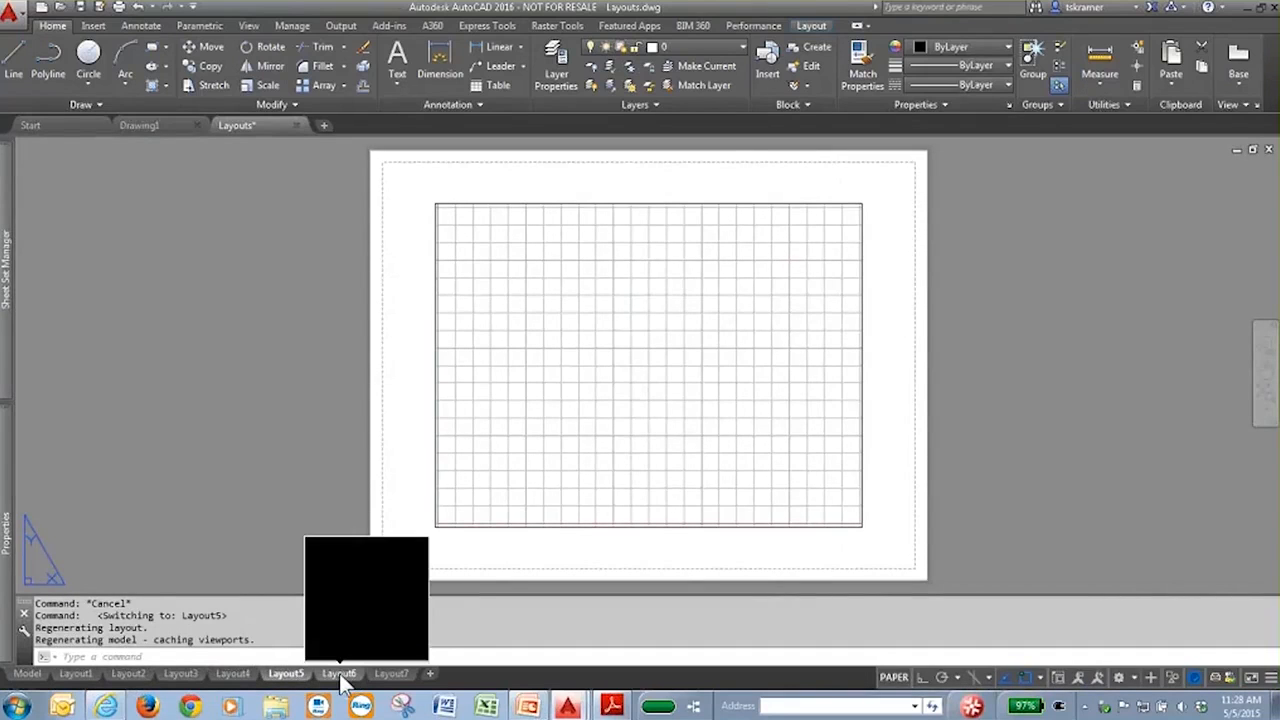
click(342, 676)
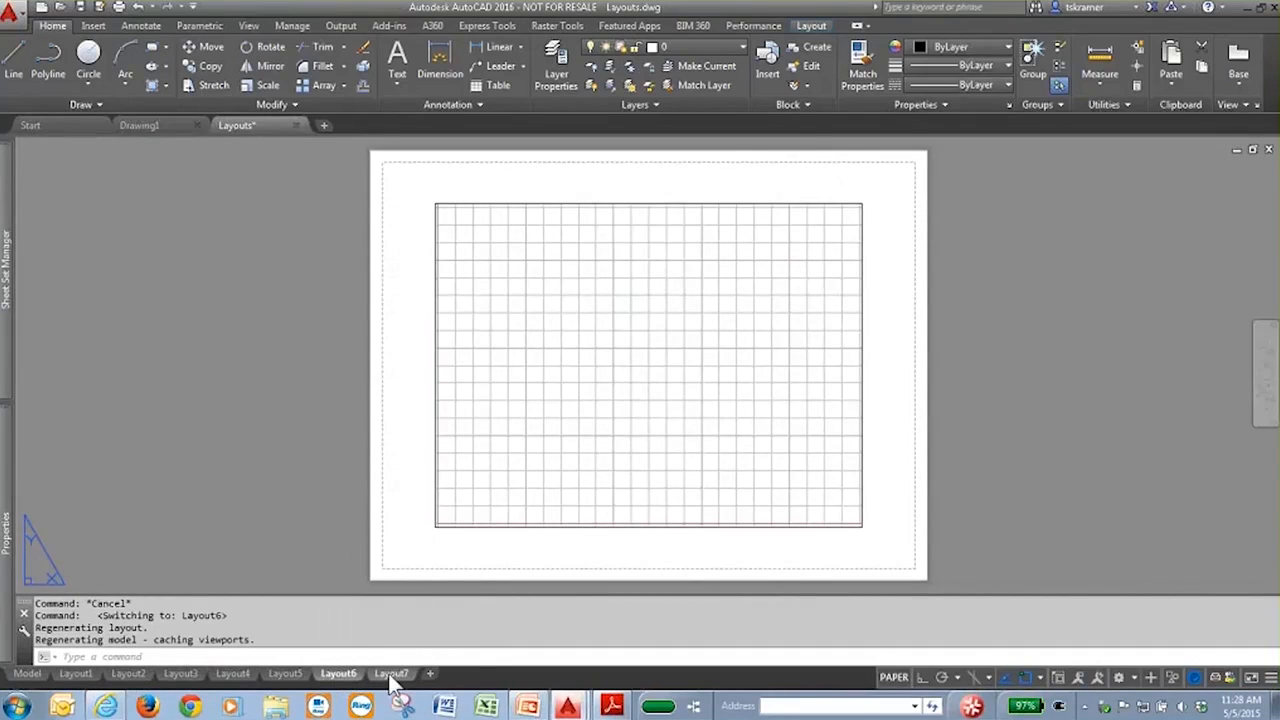
click(391, 677)
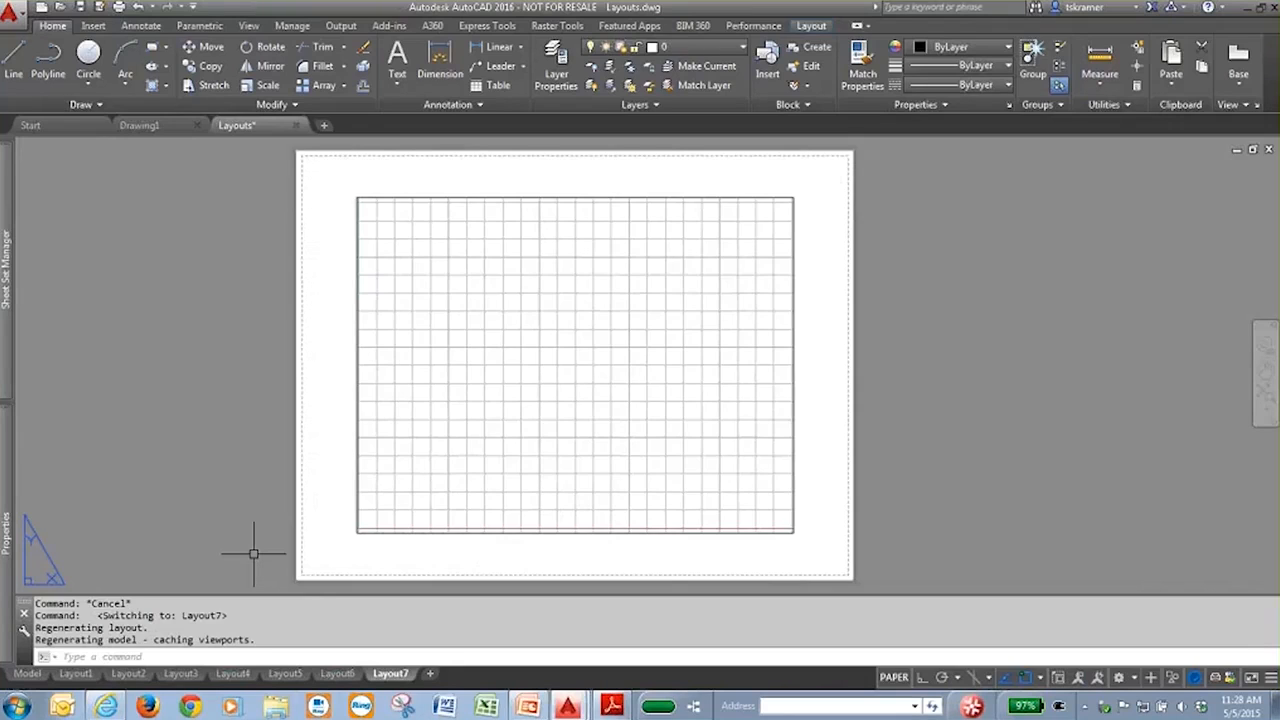
- Make Layout1 current and move it to the end of the layout order, after Layout7
click(80, 674)
drag(126, 676, 410, 676)
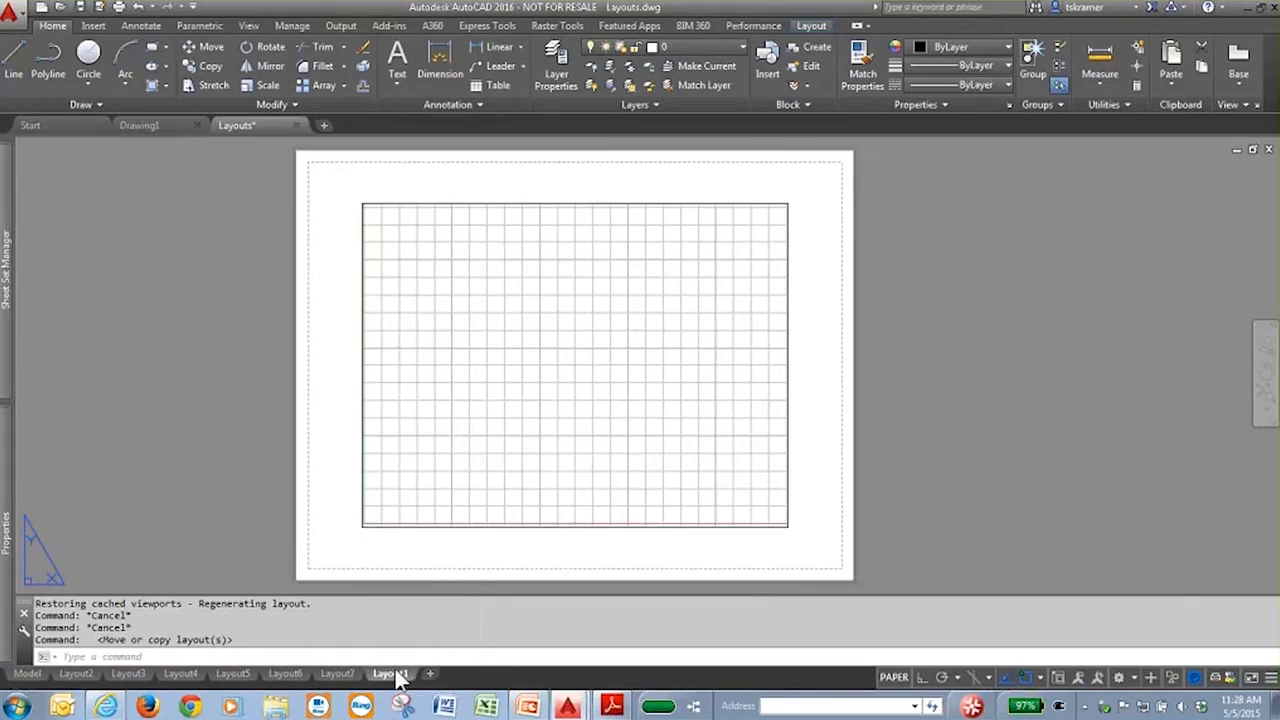
- Move Layout1 back to the front of the layout order, ahead of Layout2
drag(397, 680, 55, 677)
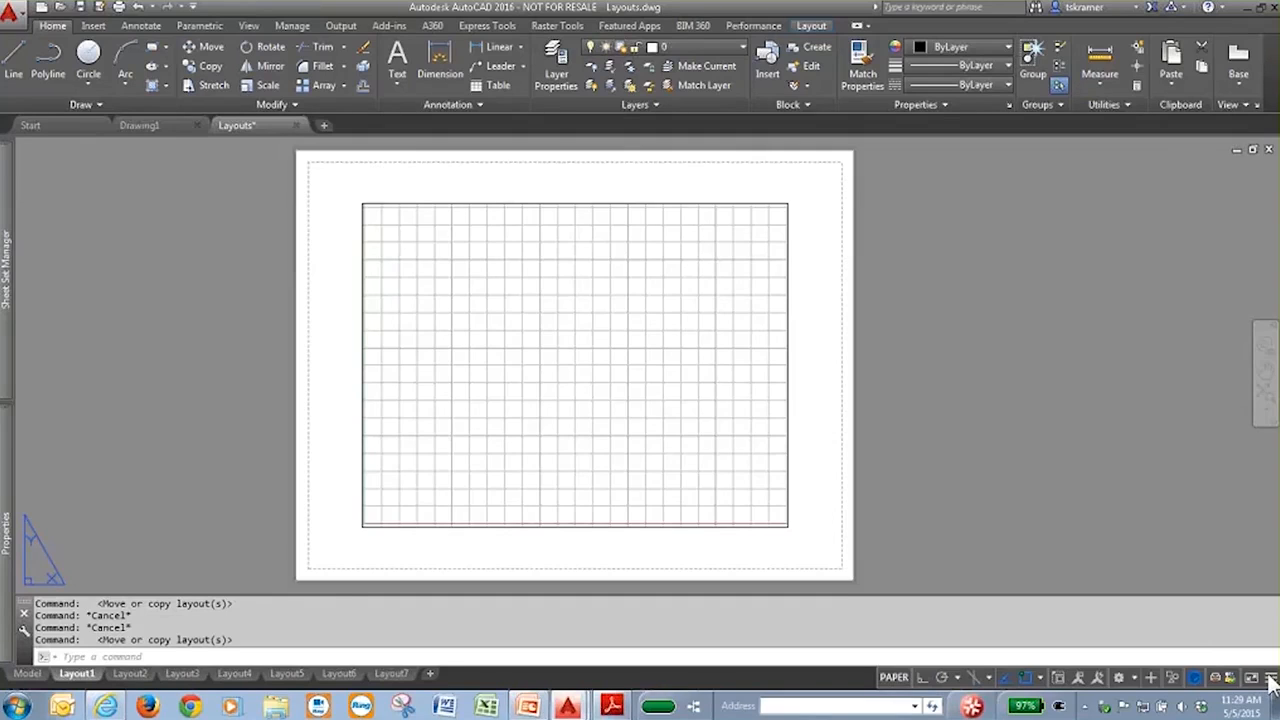
- Add the Lock UI control to the status bar
click(1271, 680)
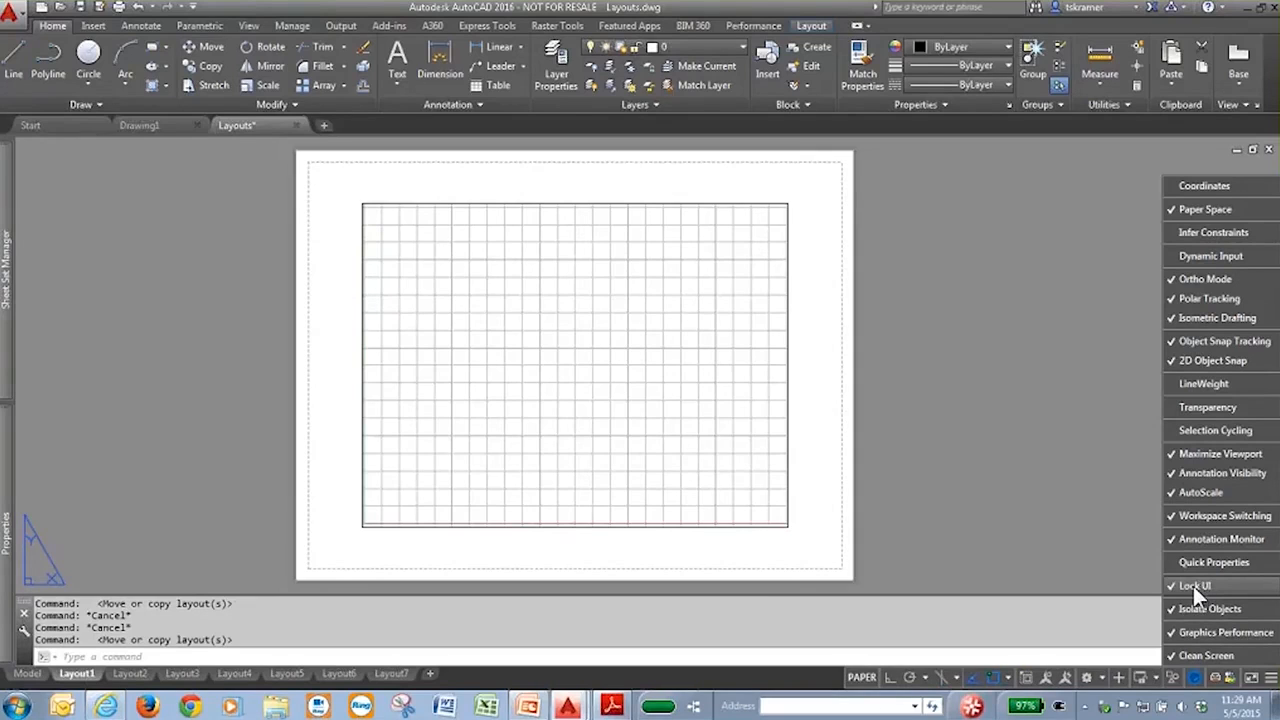
click(1199, 584)
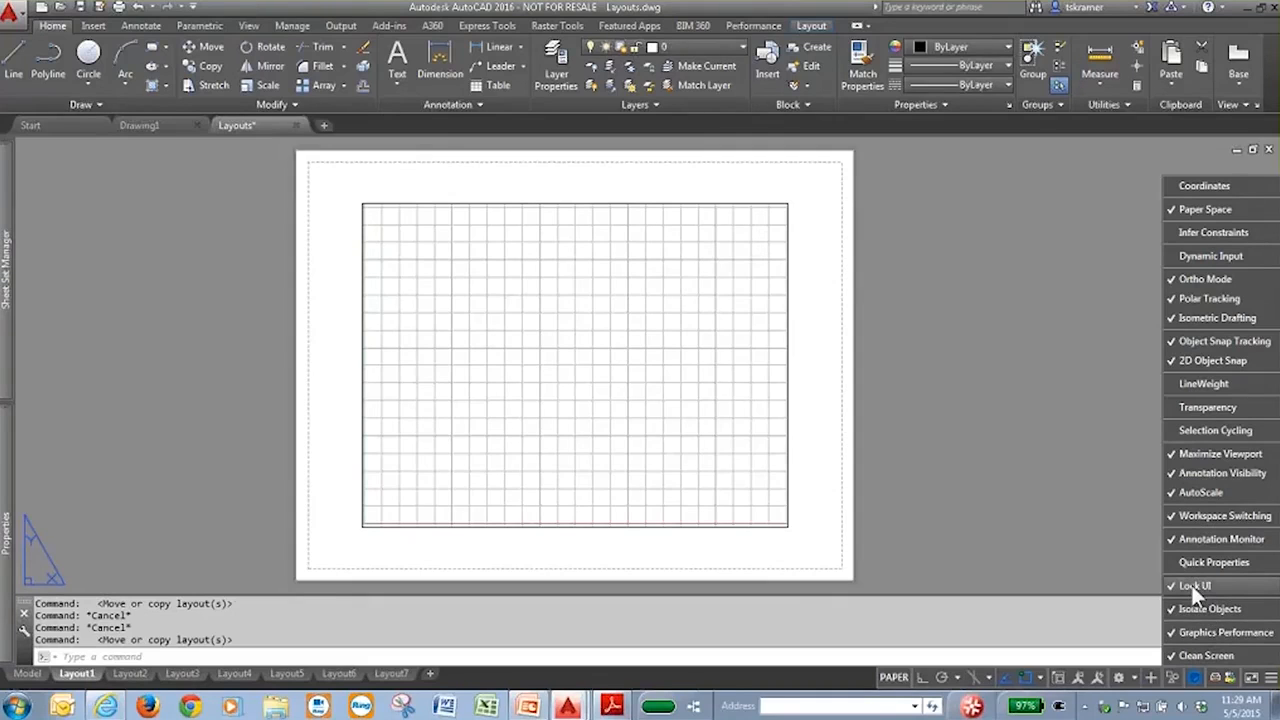
click(1193, 585)
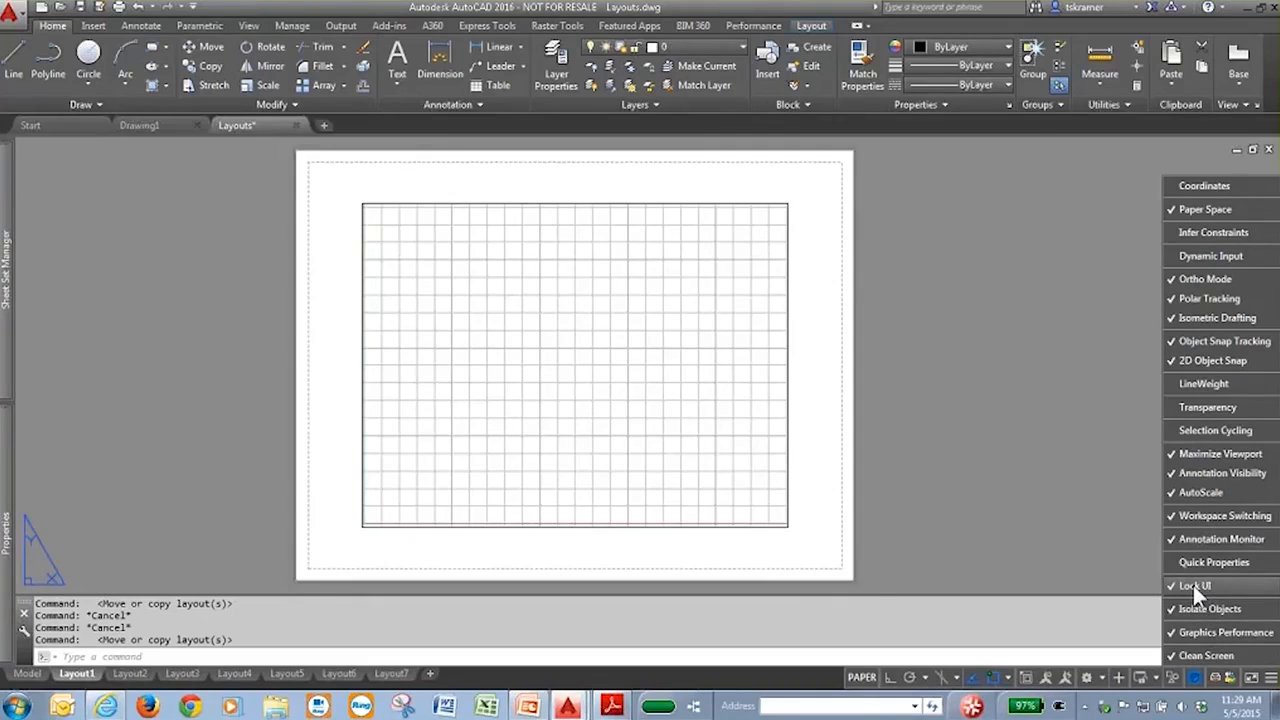
- Lock the floating and docked toolbars/panels as well as the floating and docked windows
click(1165, 680)
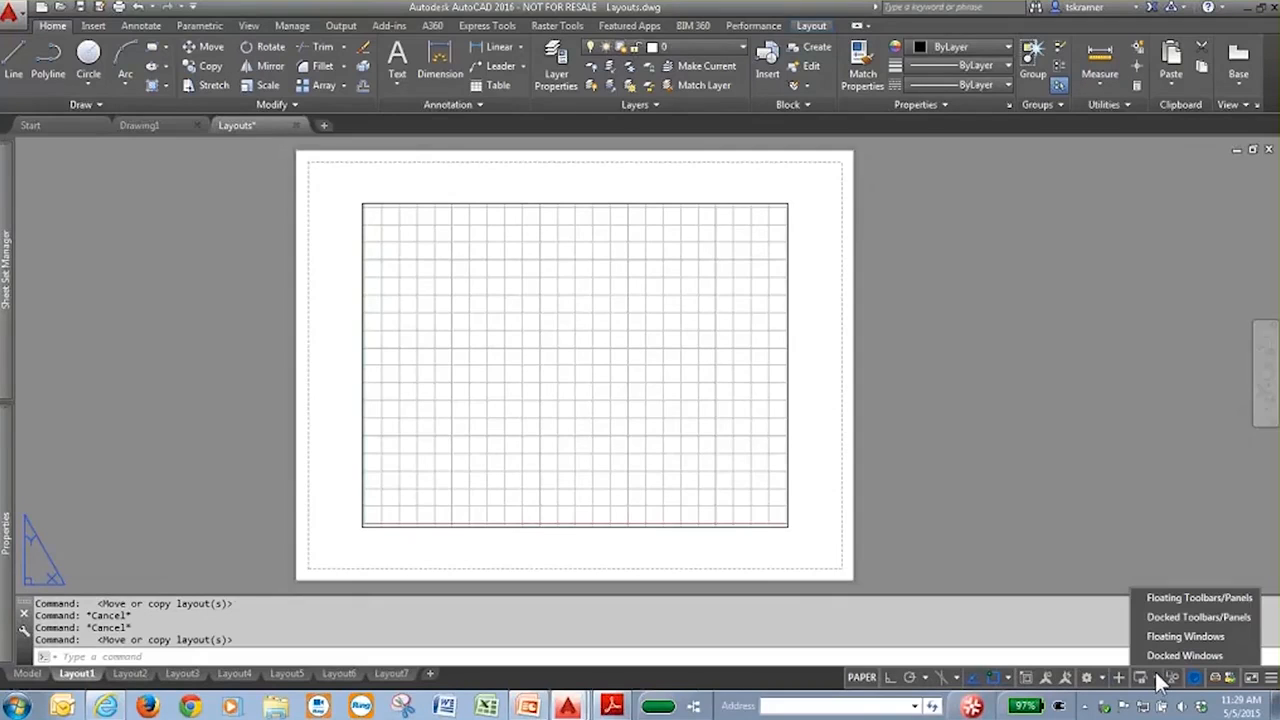
click(1169, 602)
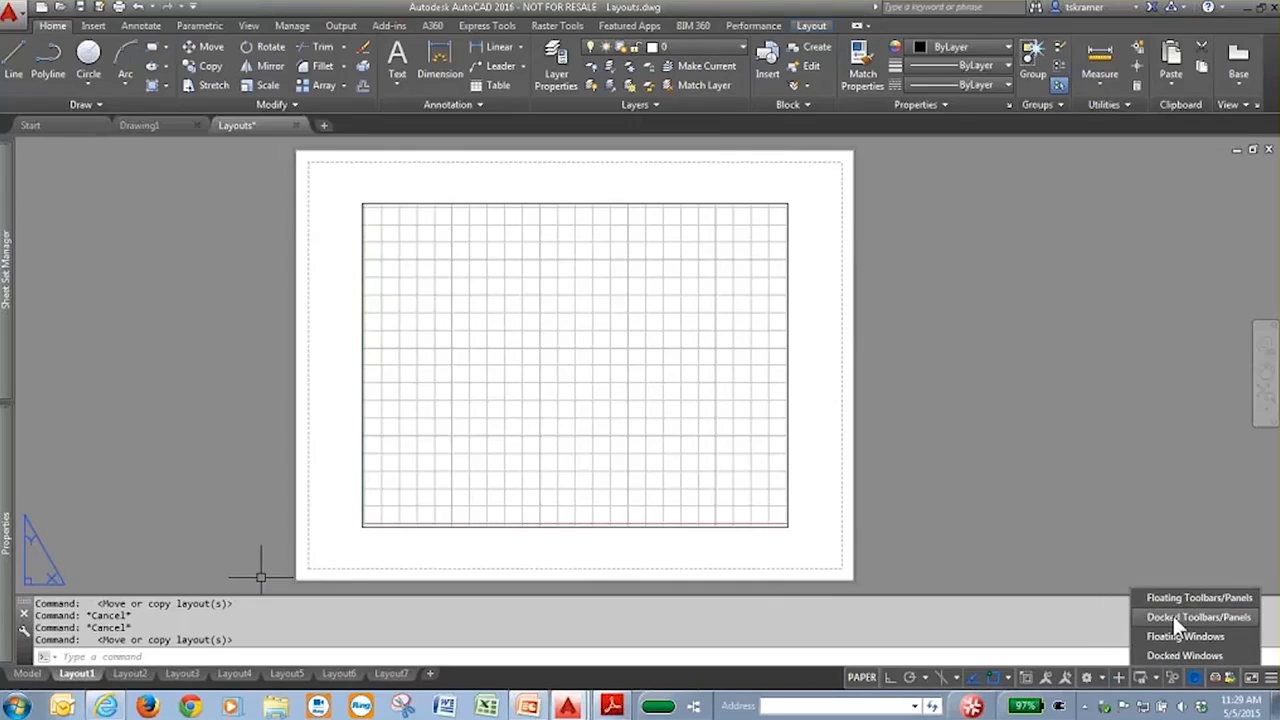
click(1176, 600)
click(1175, 616)
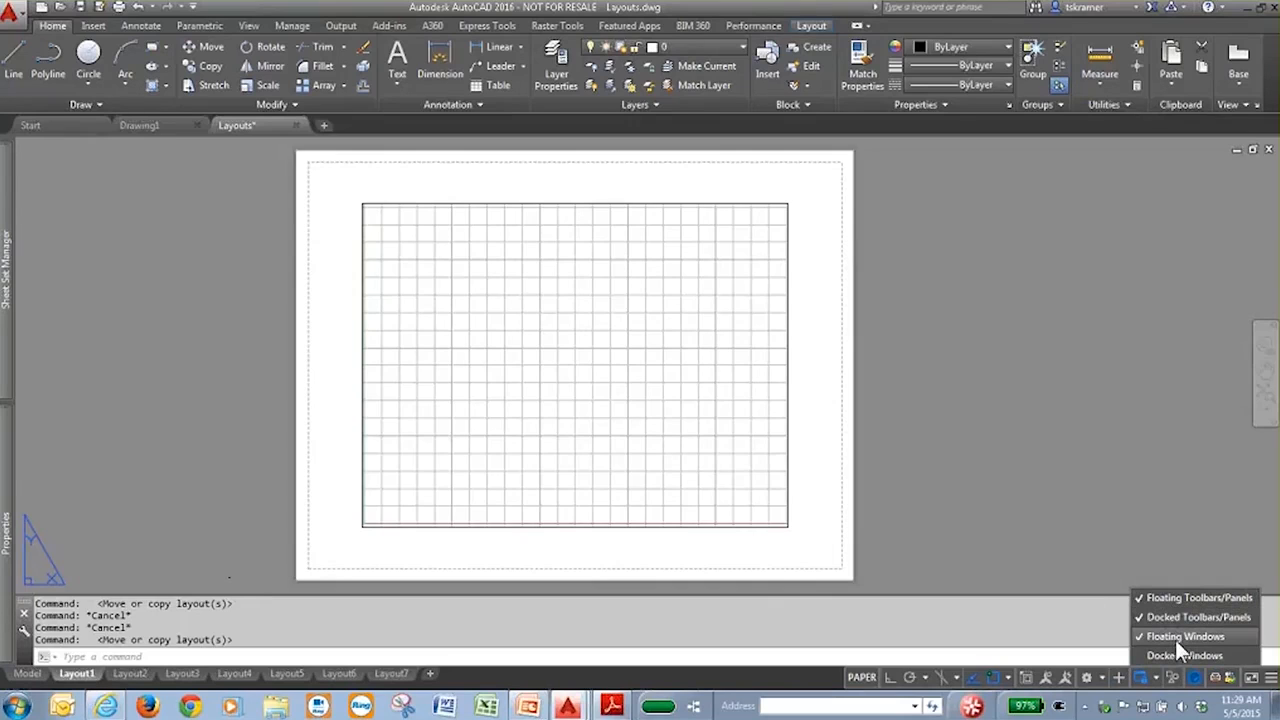
click(1179, 648)
- Unlock all four interface categories: floating and docked toolbars/panels, floating windows and docked windows
click(1168, 600)
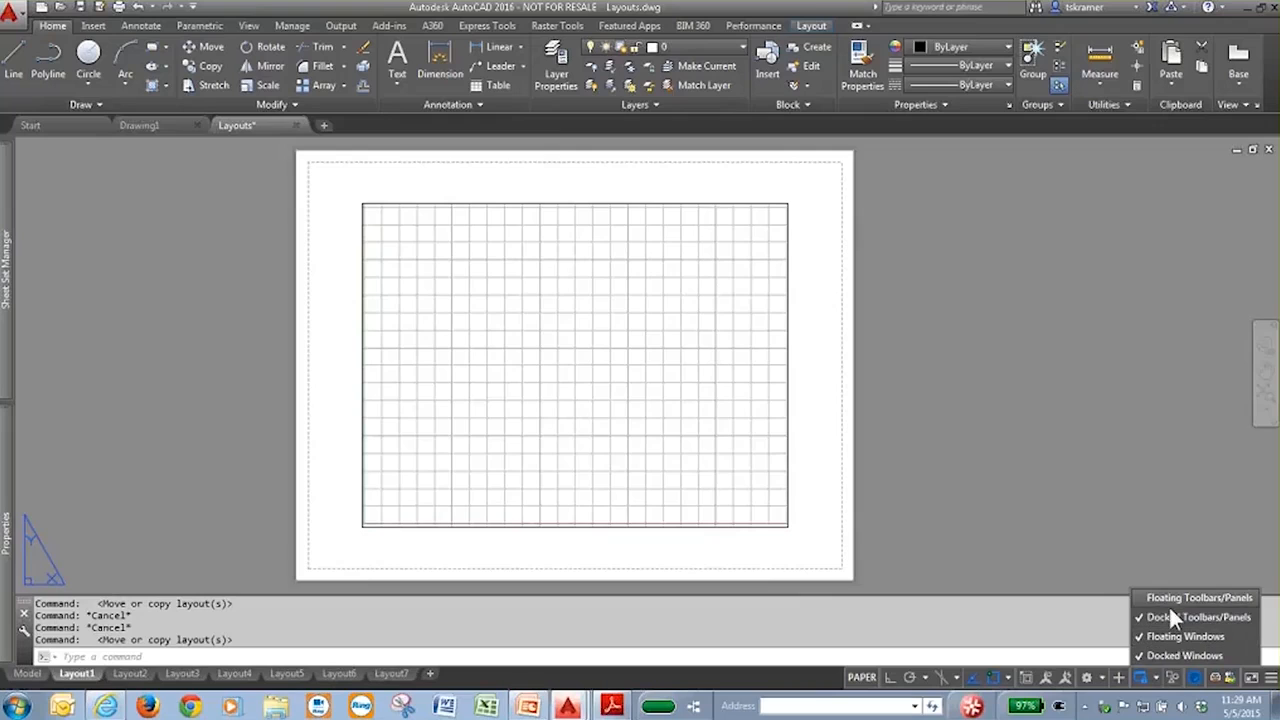
click(1166, 617)
click(1164, 636)
click(1165, 655)
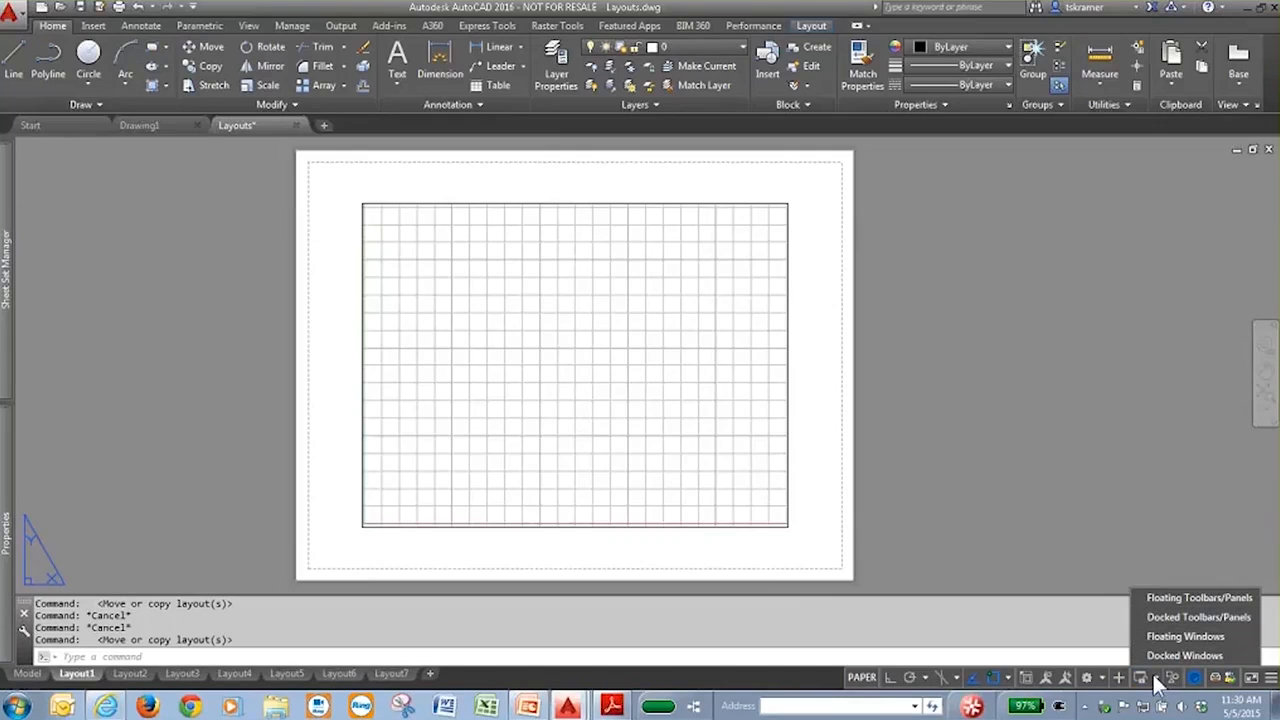
- Remove the Lock UI control from the status bar and close the customization list
click(1270, 679)
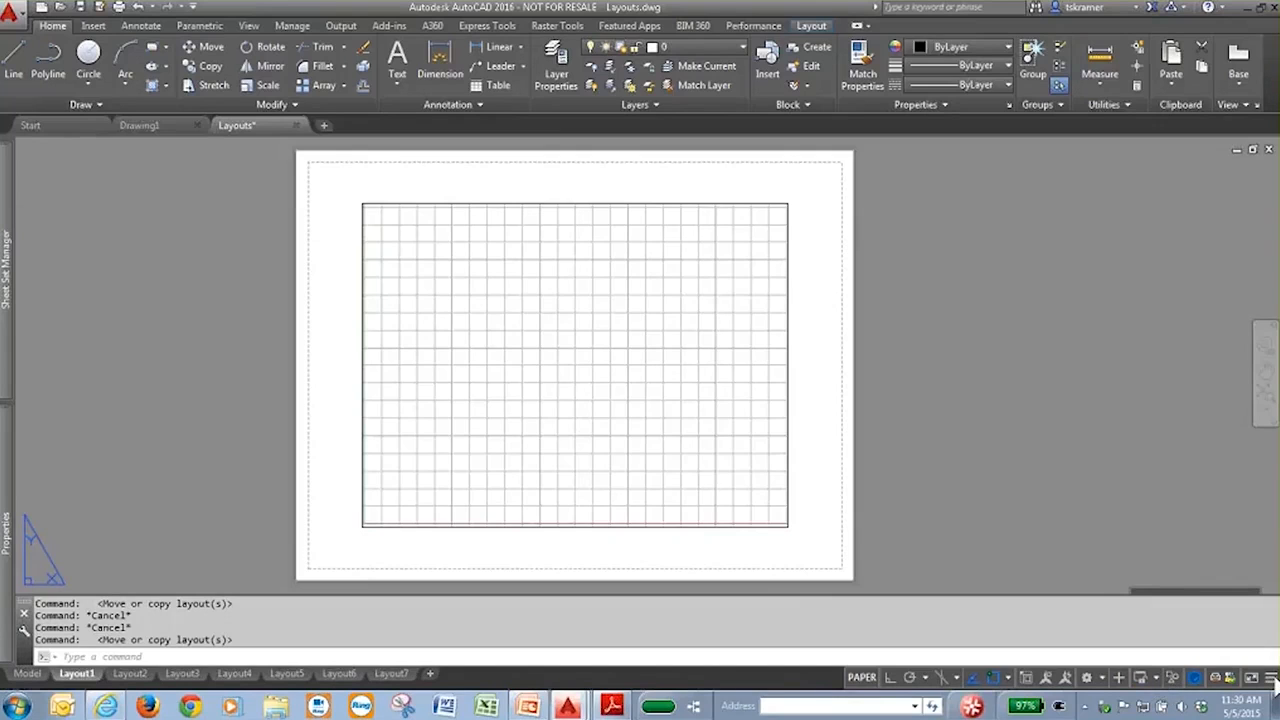
click(1271, 680)
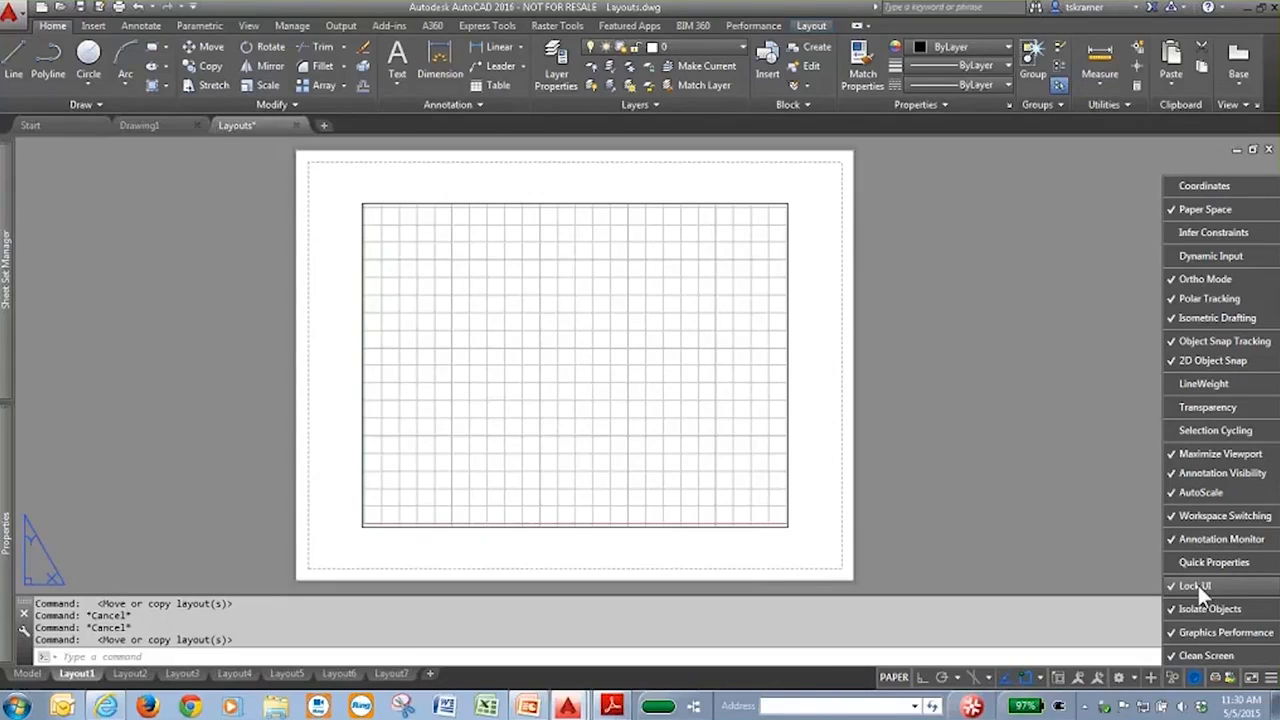
click(1197, 585)
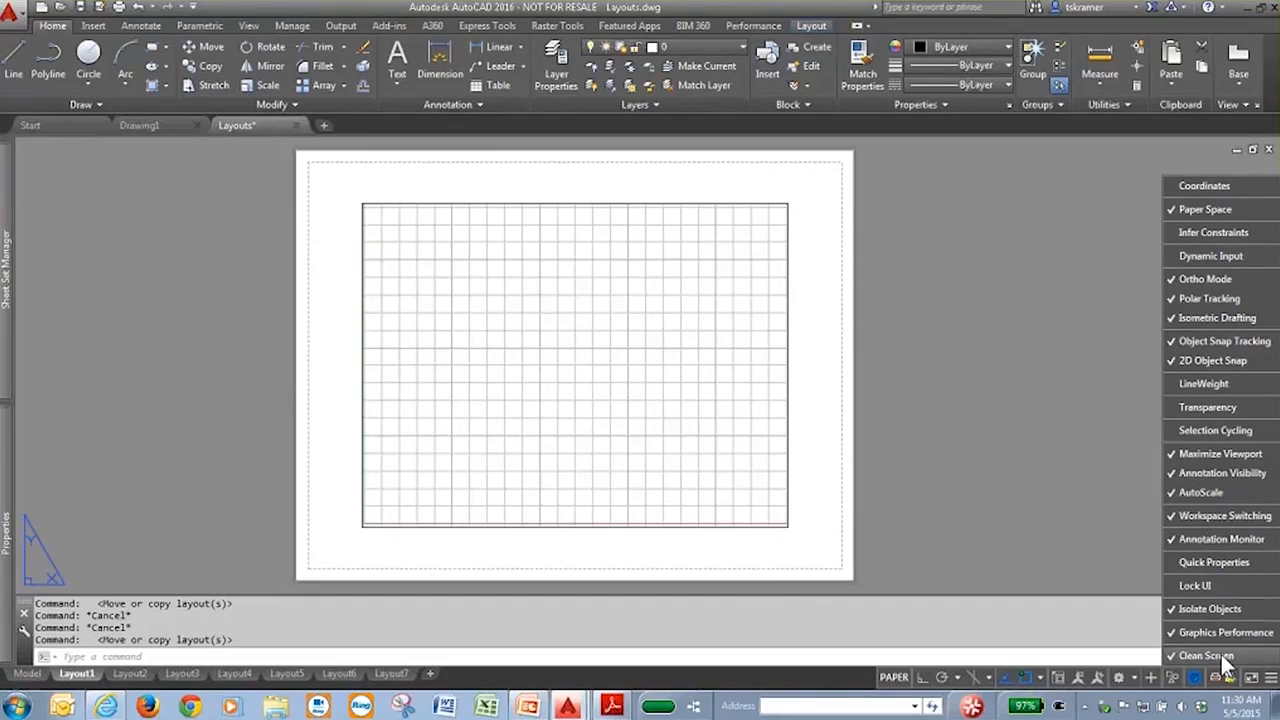
click(677, 661)
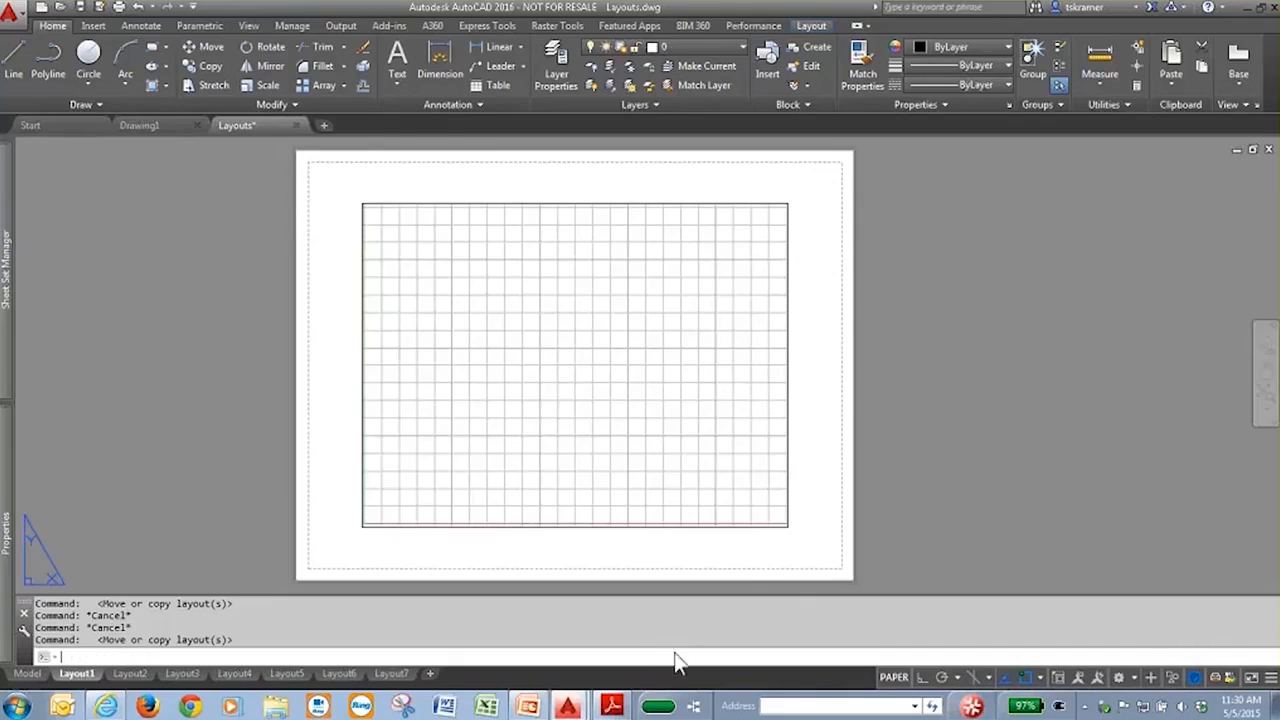
- Restore the maximized program window and narrow it in stages to about a quarter of the screen width
click(1260, 8)
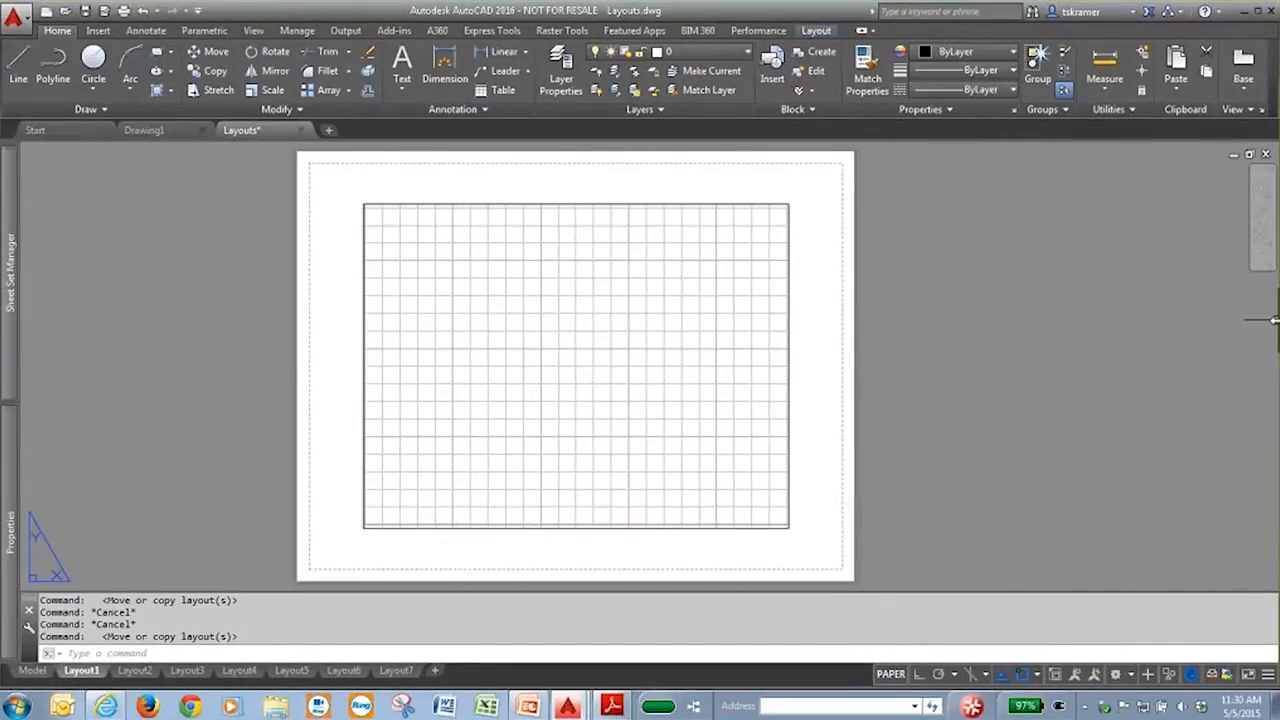
drag(1272, 320, 506, 338)
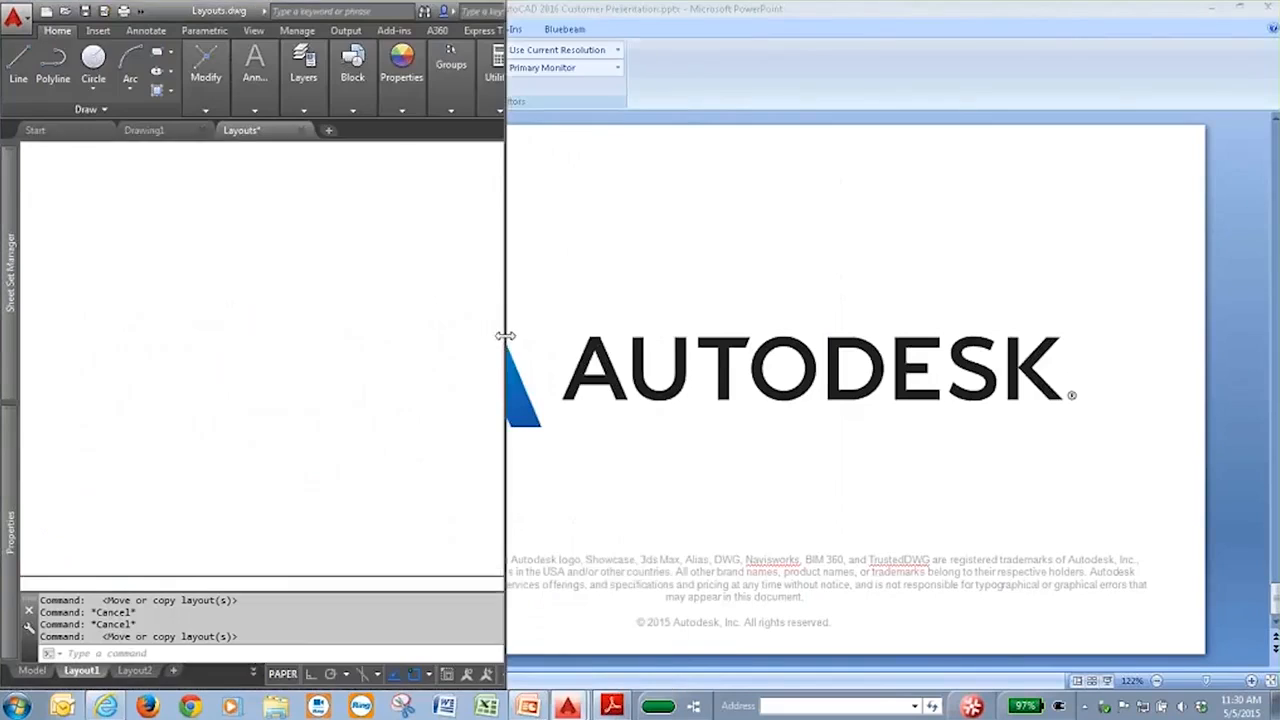
mouse_move(194, 649)
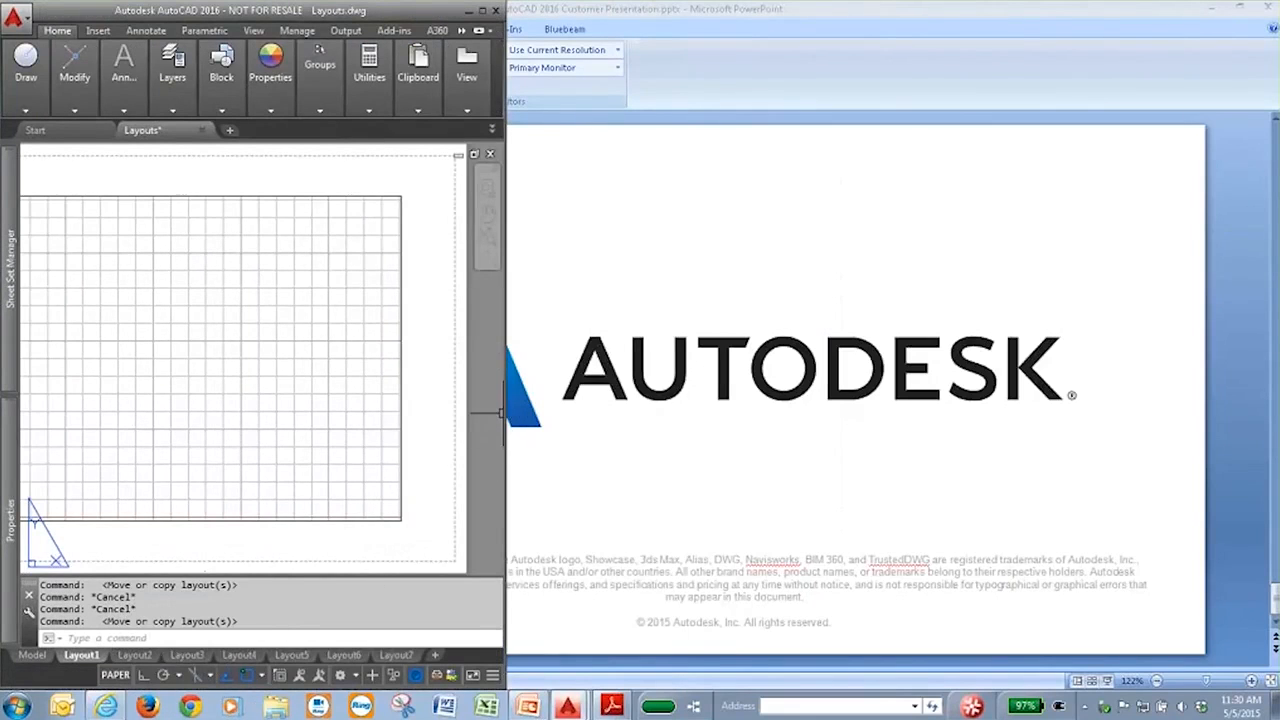
click(500, 416)
drag(482, 410, 400, 406)
click(310, 674)
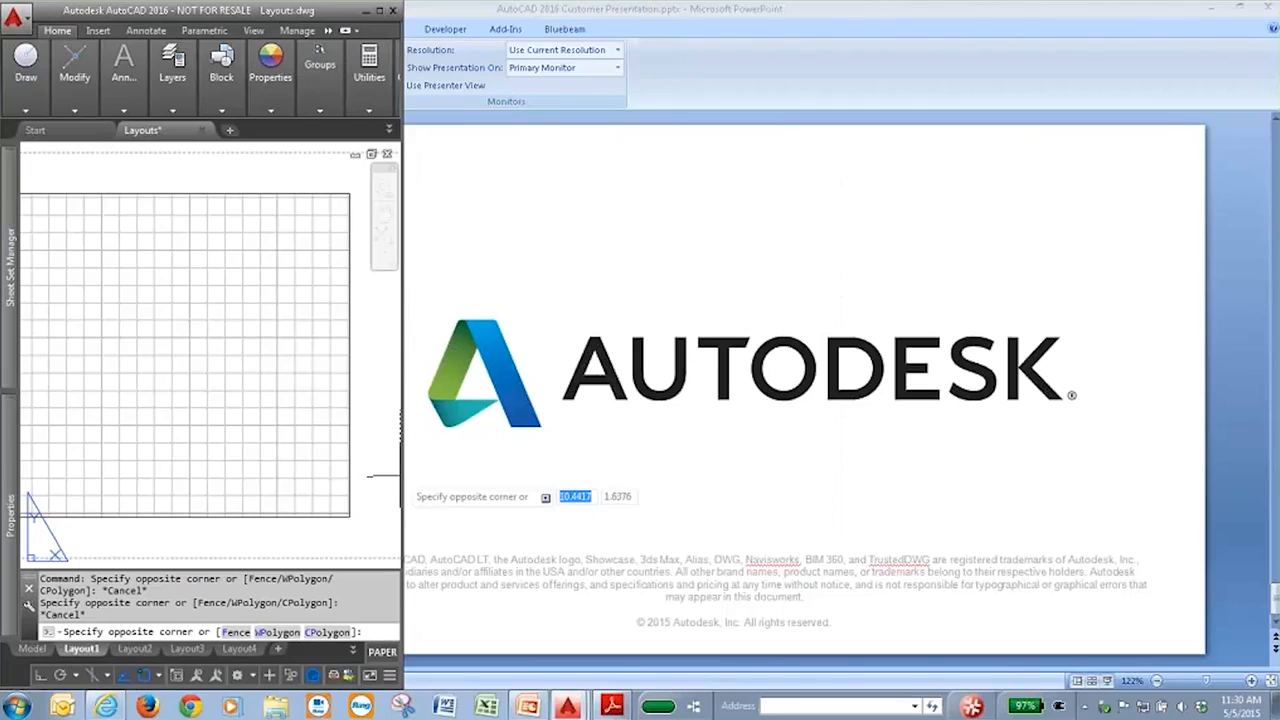
drag(402, 408, 332, 408)
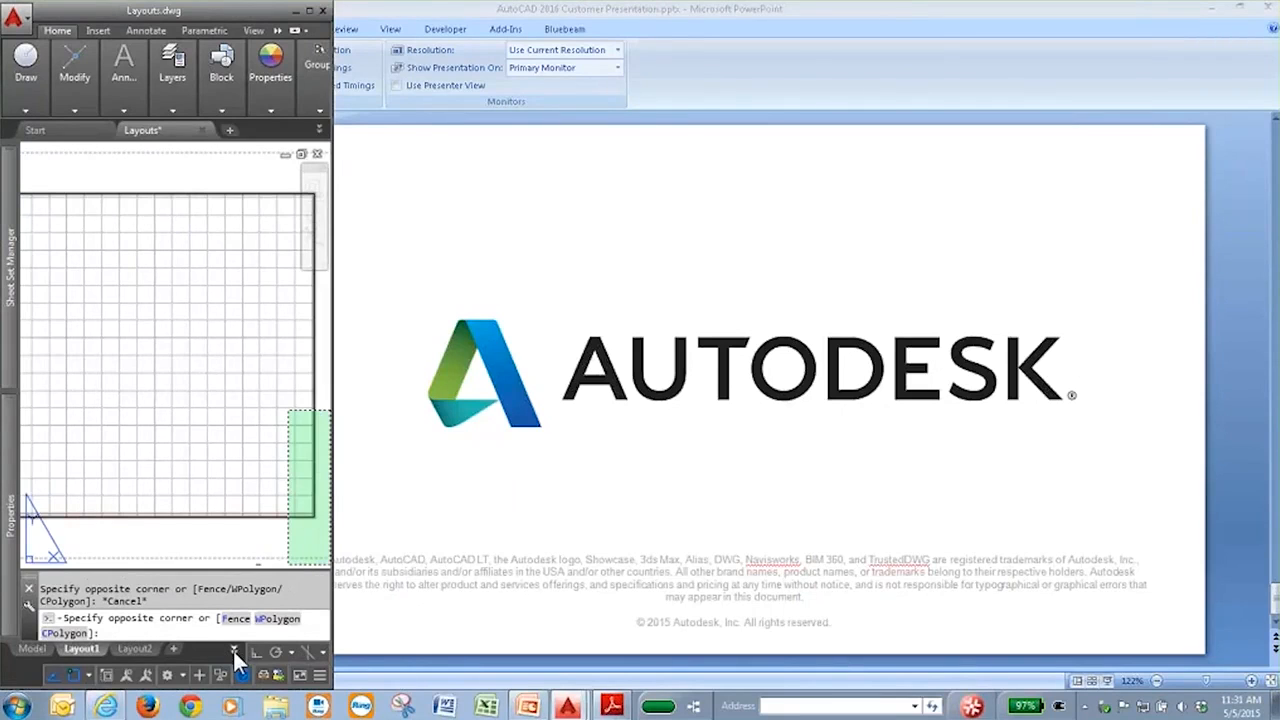
- Widen the program window across the screen, maximize it and cancel the pending selection window
drag(332, 457, 1275, 438)
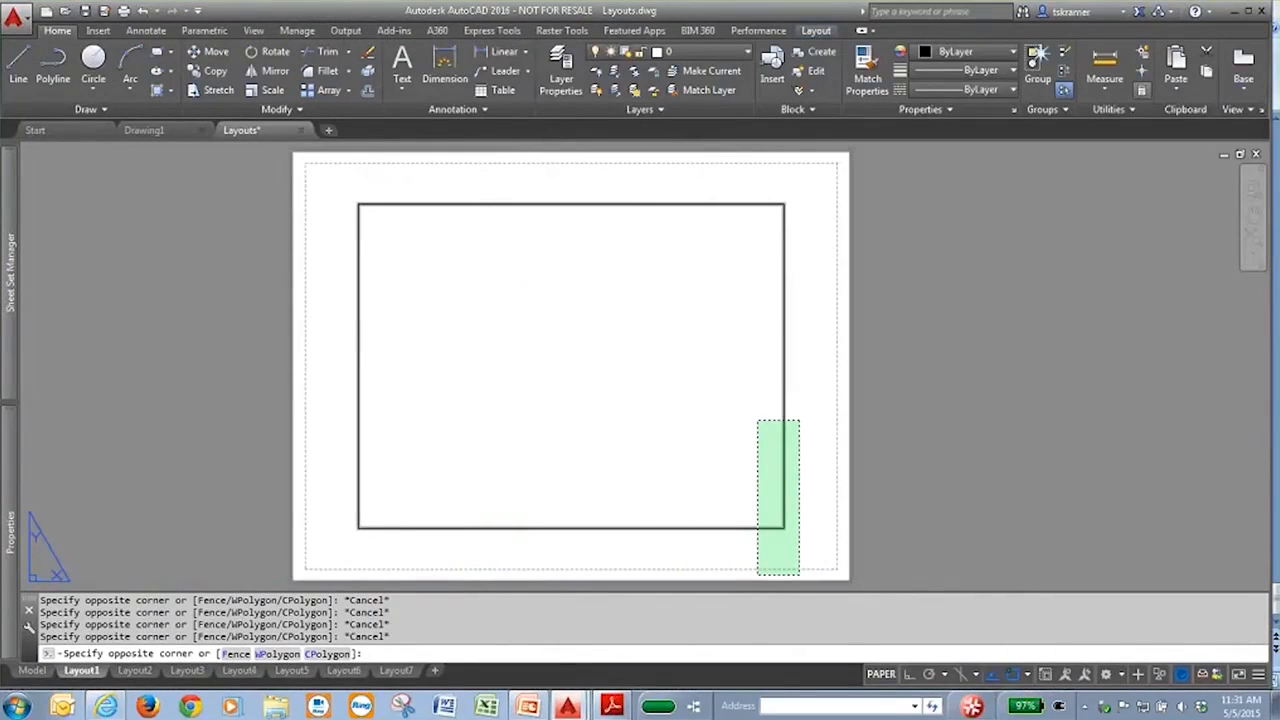
click(1250, 12)
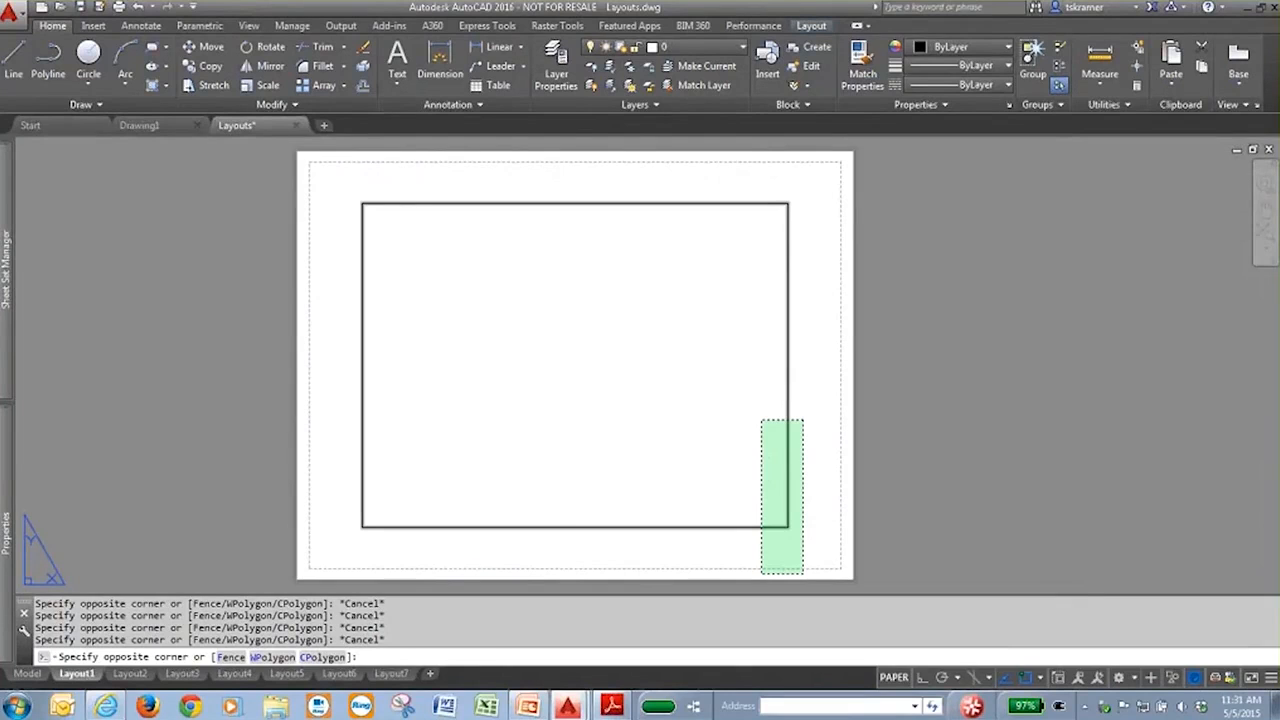
key(Escape)
key(Escape)
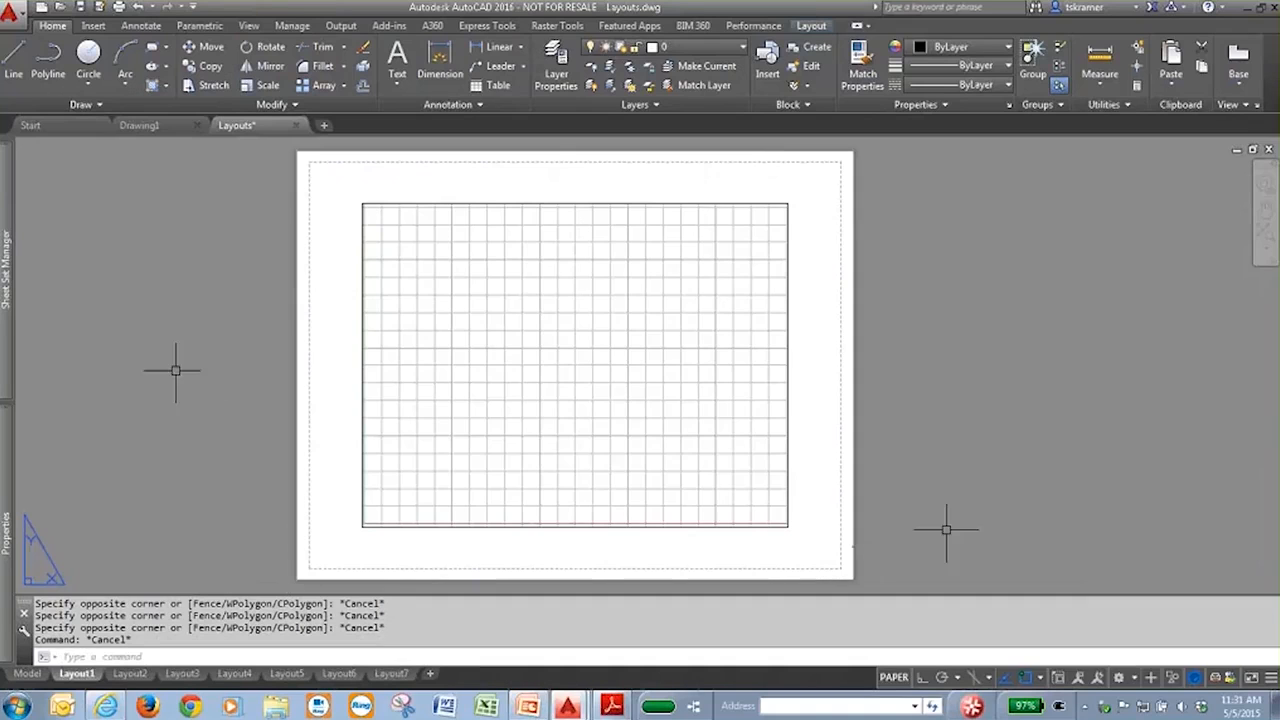
- Open the Ribbon drawing from the sheet set
mouse_move(8, 300)
double_click(111, 270)
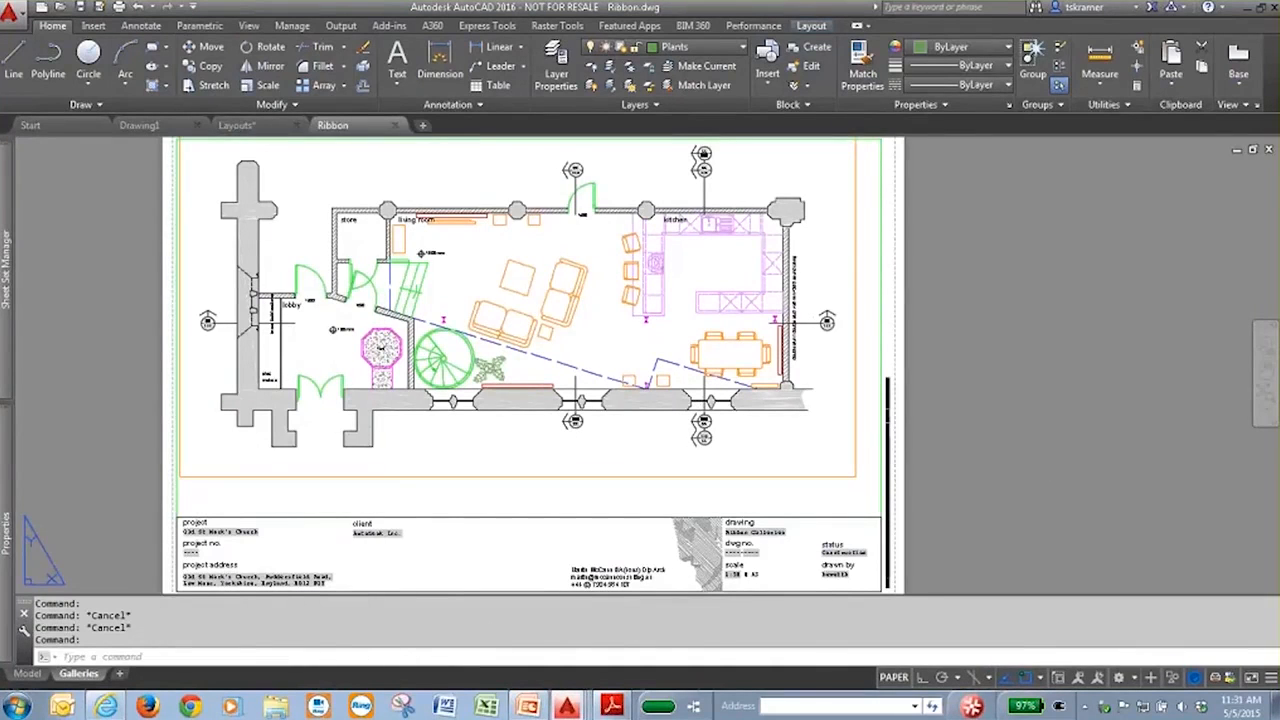
- Browse the gallery of insertable blocks in the Ribbon drawing without placing one
click(90, 26)
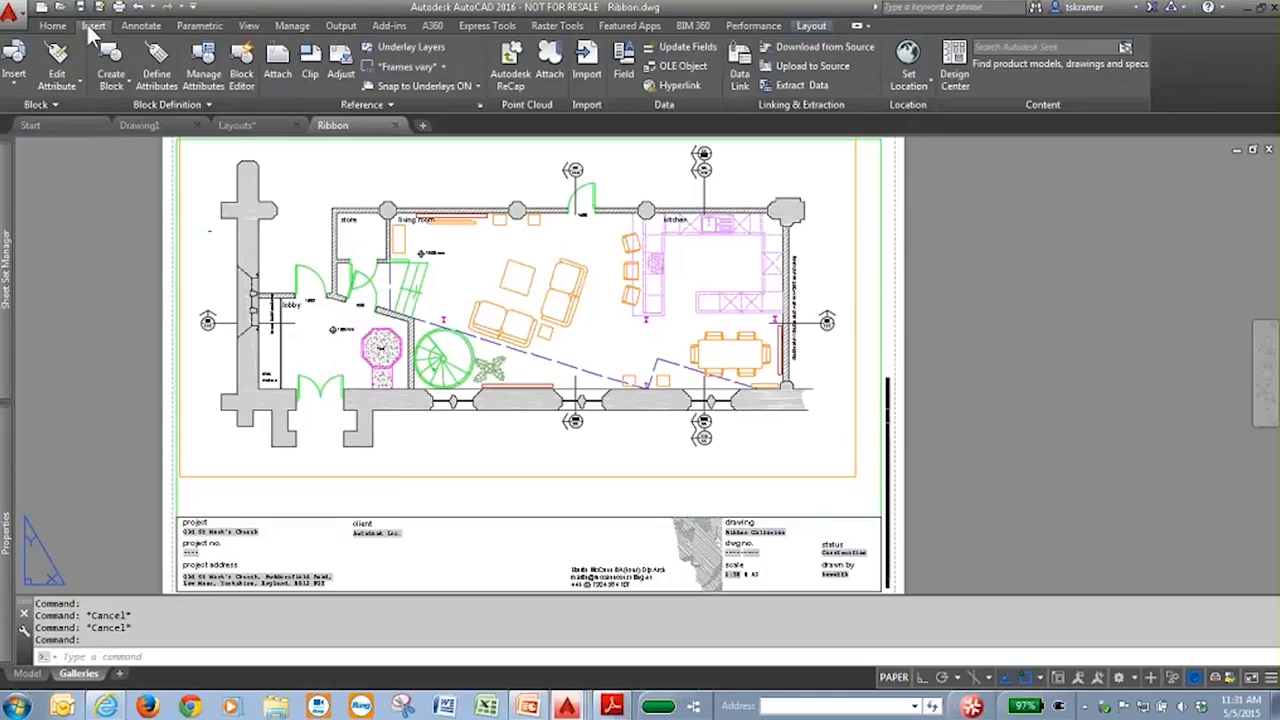
click(16, 86)
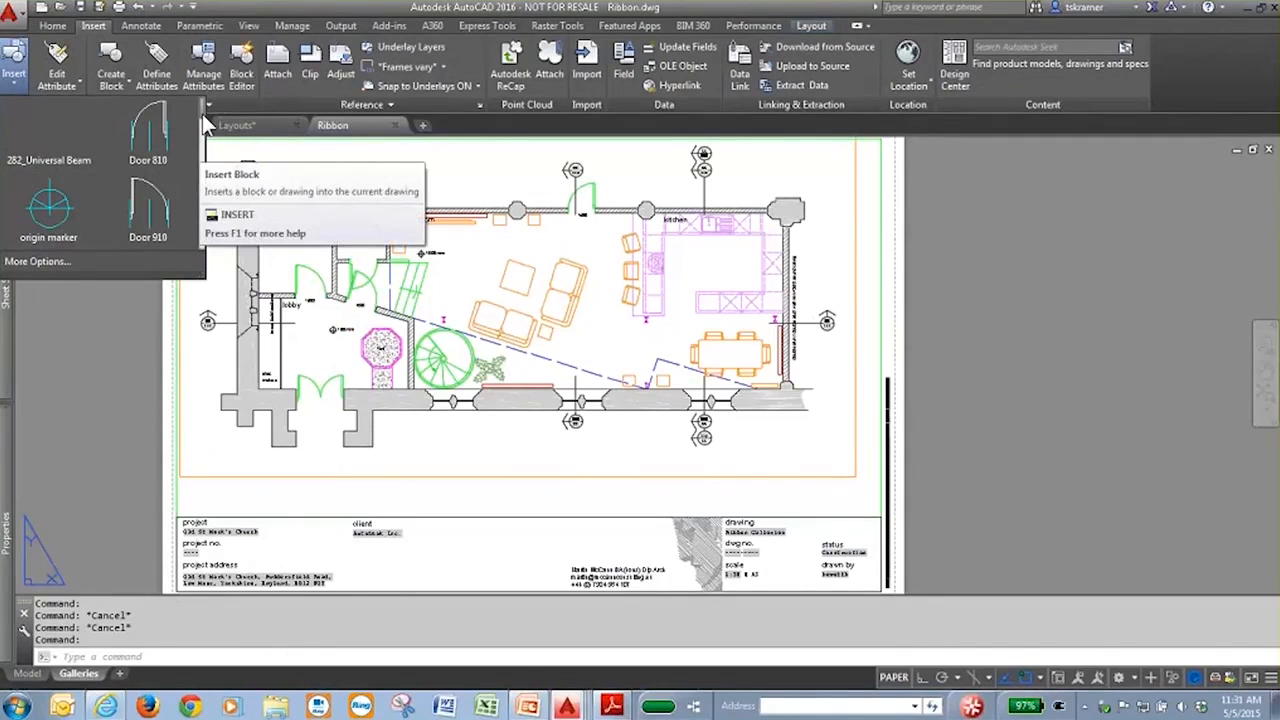
scroll(199, 112, down, 5)
drag(203, 150, 206, 210)
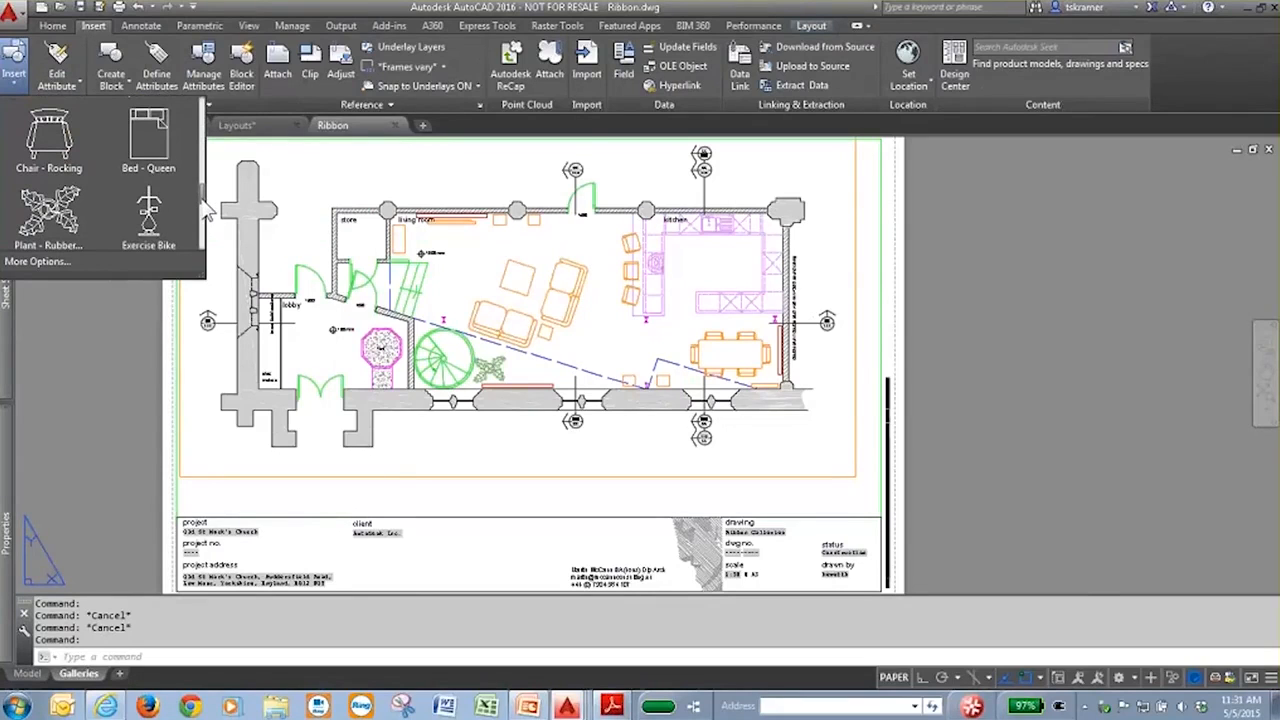
- Examine the preview galleries of text, dimension, multileader and table styles without changing the current styles
click(156, 30)
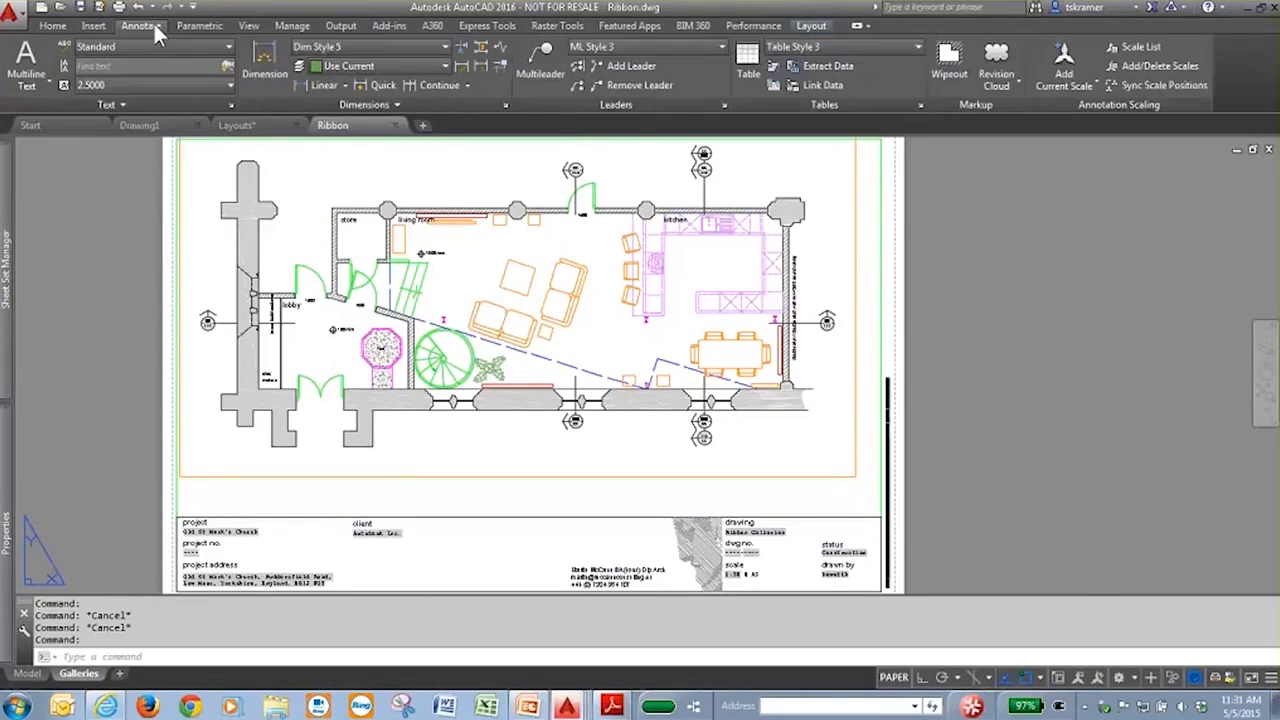
click(213, 48)
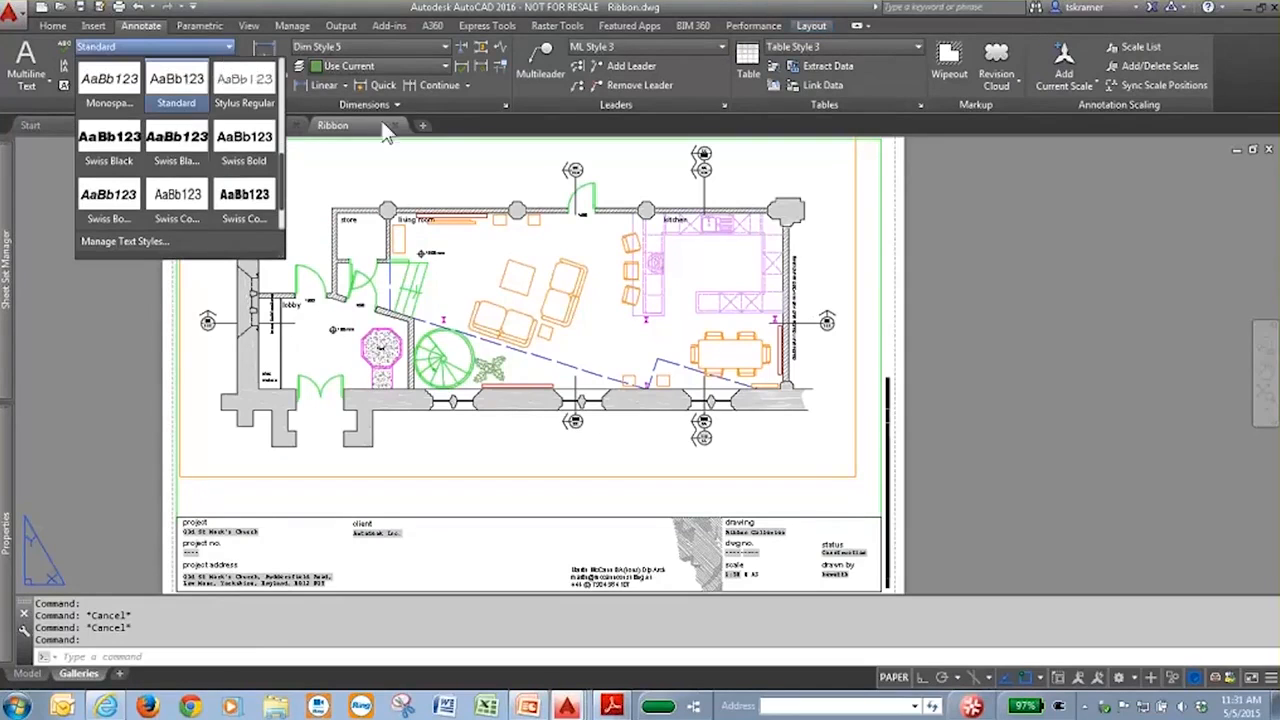
click(422, 41)
click(431, 46)
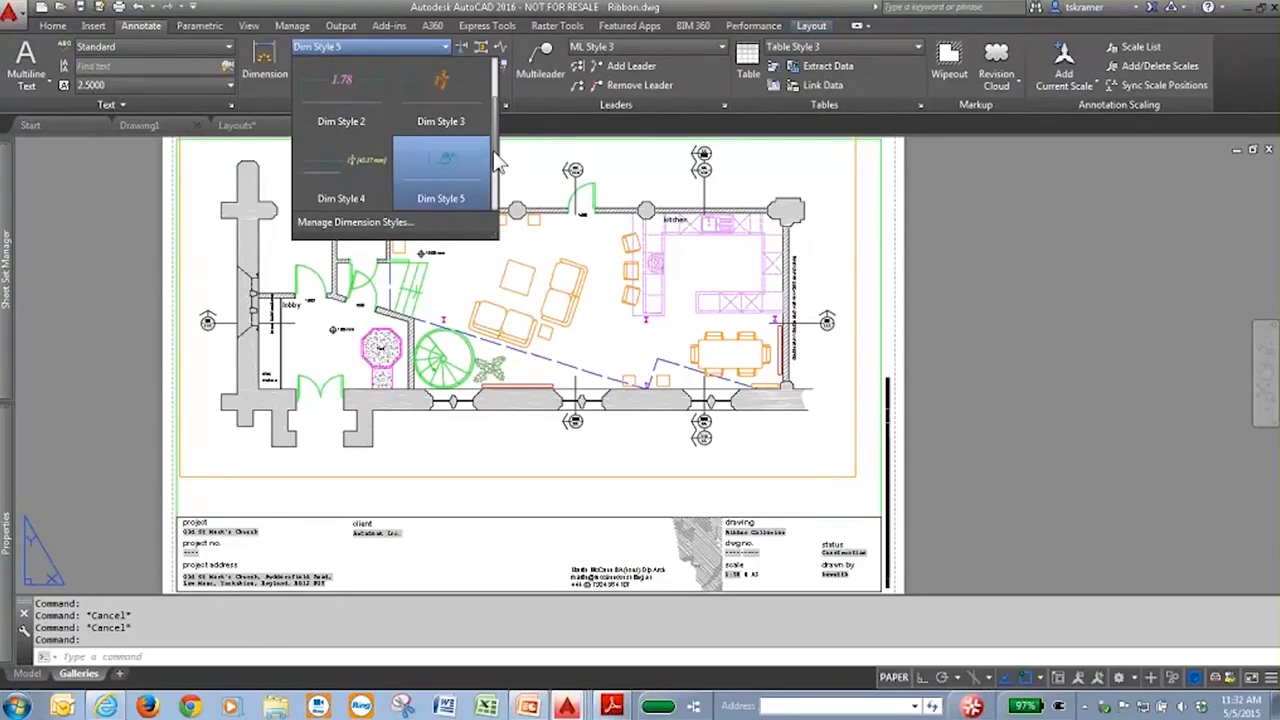
scroll(498, 163, down, 2)
click(704, 46)
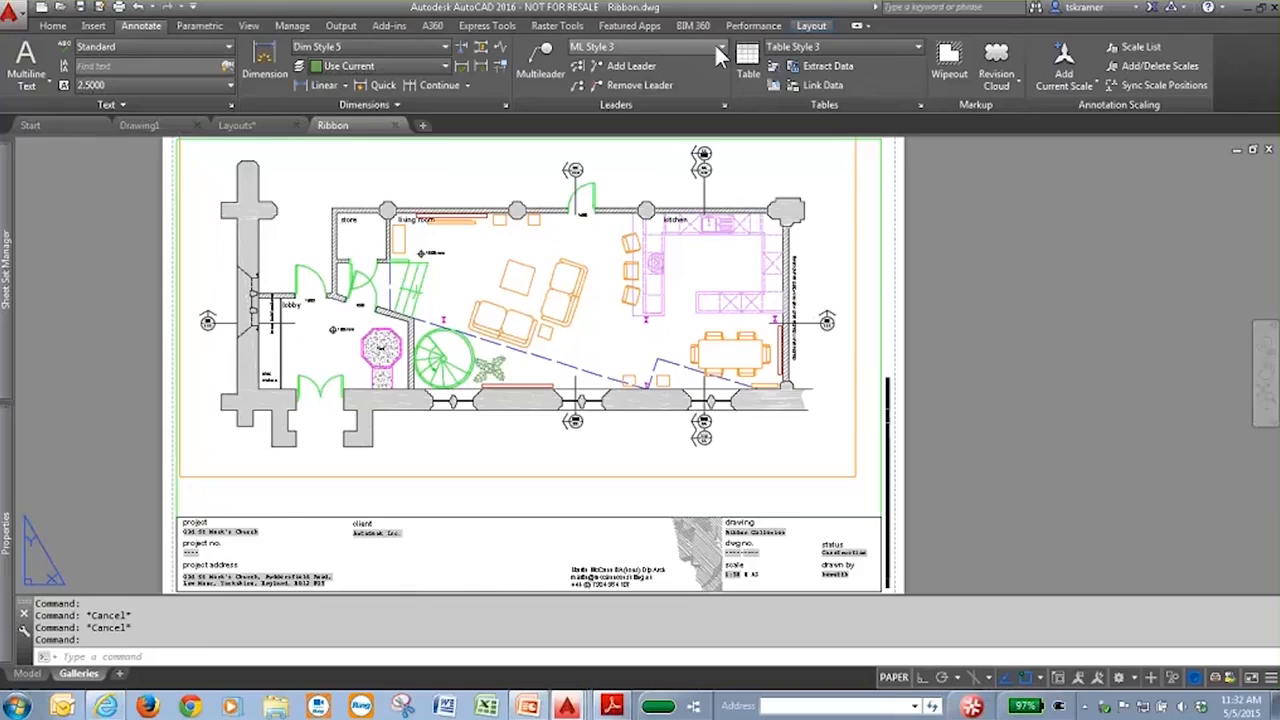
click(718, 50)
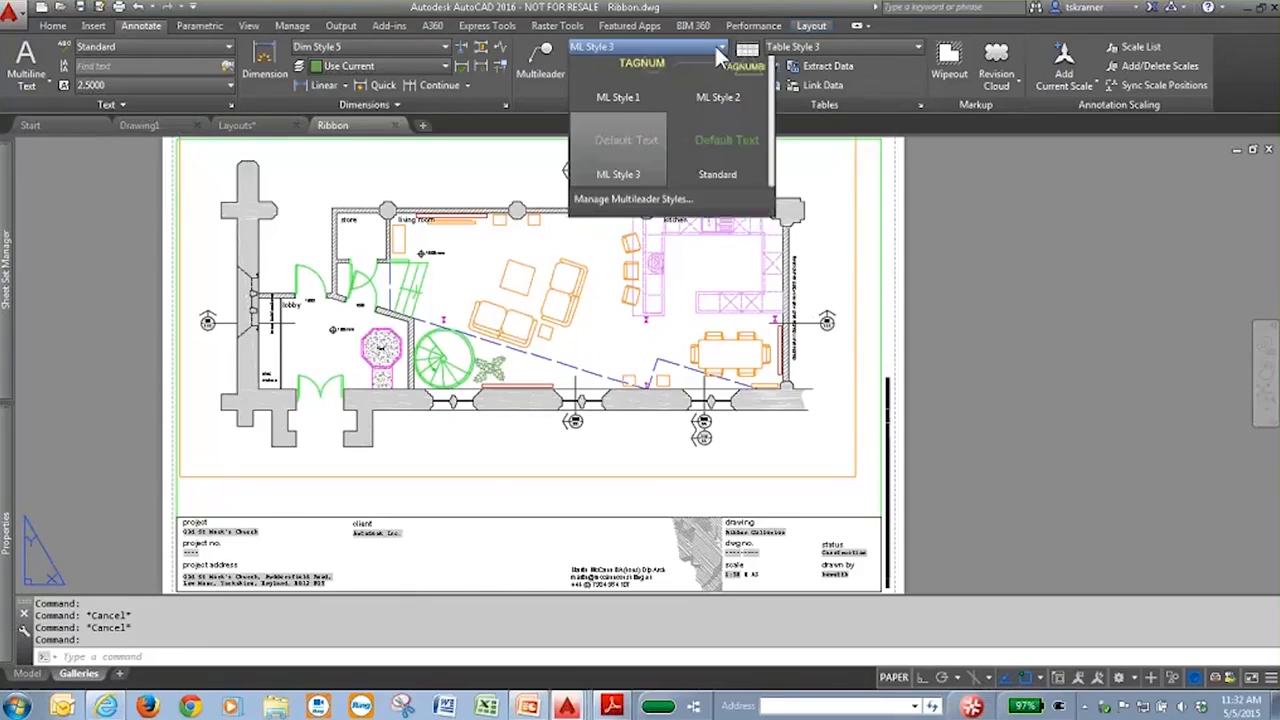
click(870, 48)
click(907, 46)
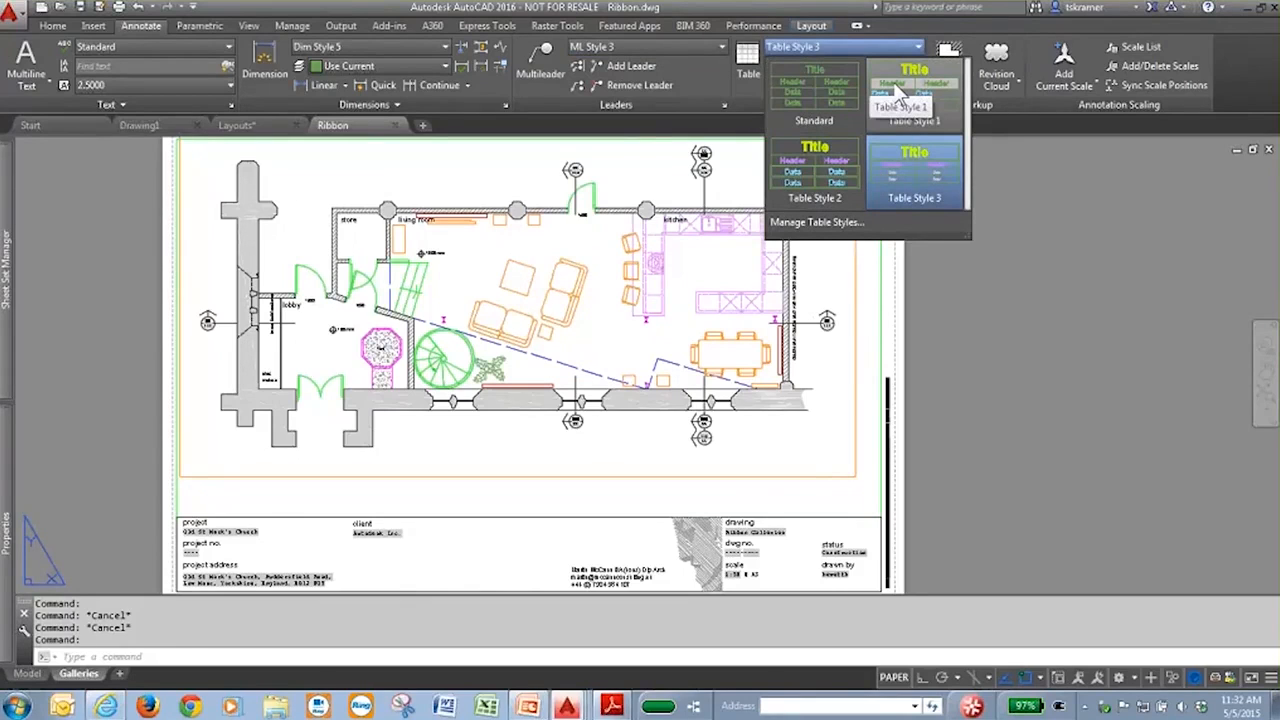
- Set the GALLERYVIEW system variable to 0 and check how the table styles are listed
click(976, 378)
text(galleryview)
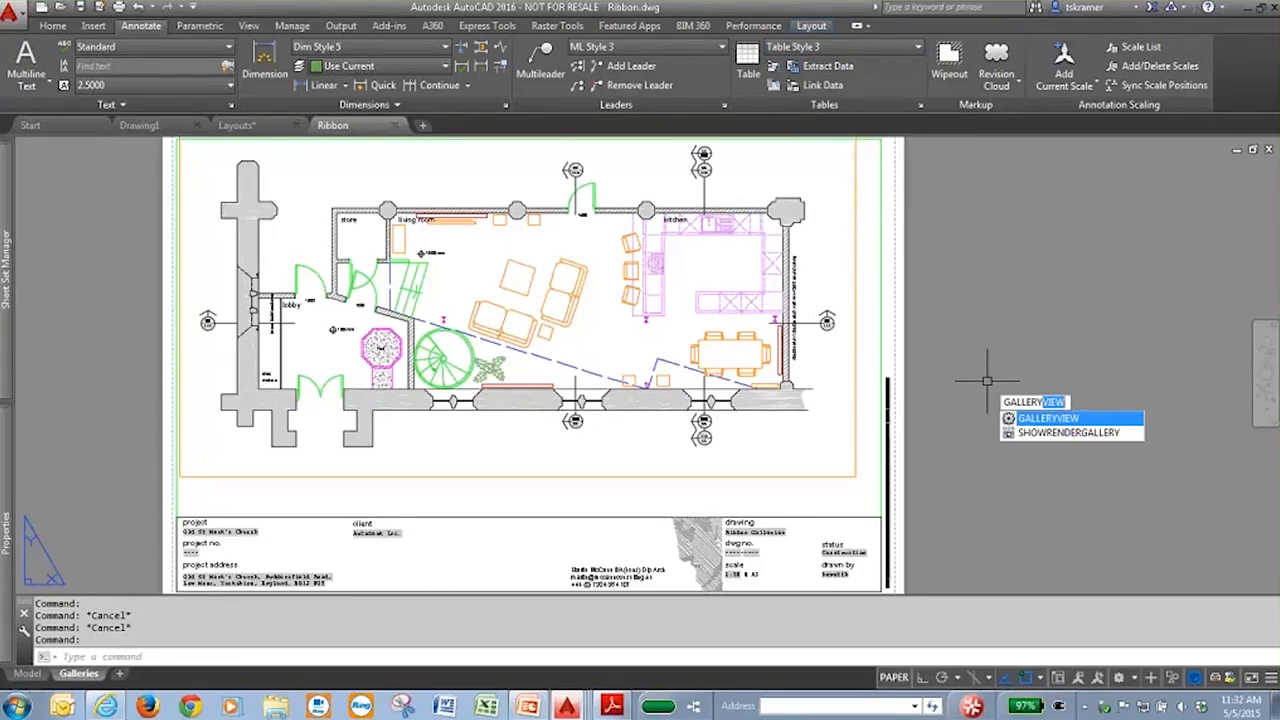
key(Return)
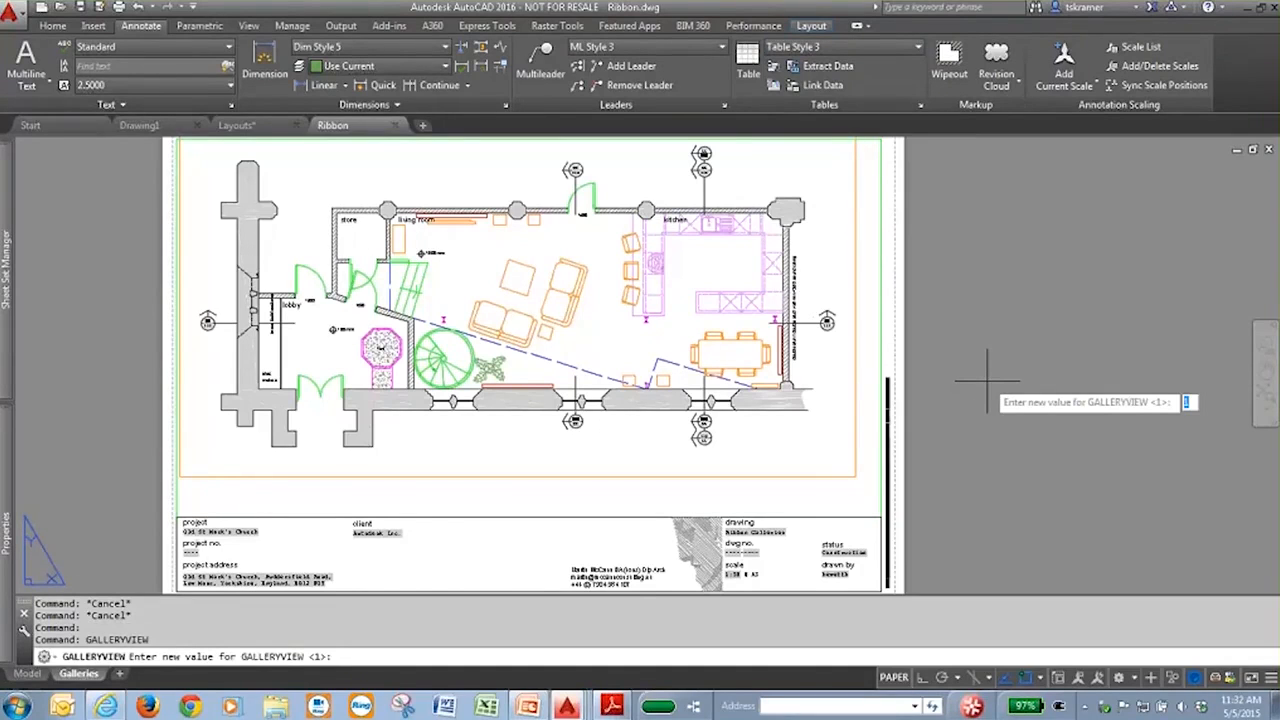
text(0)
key(Return)
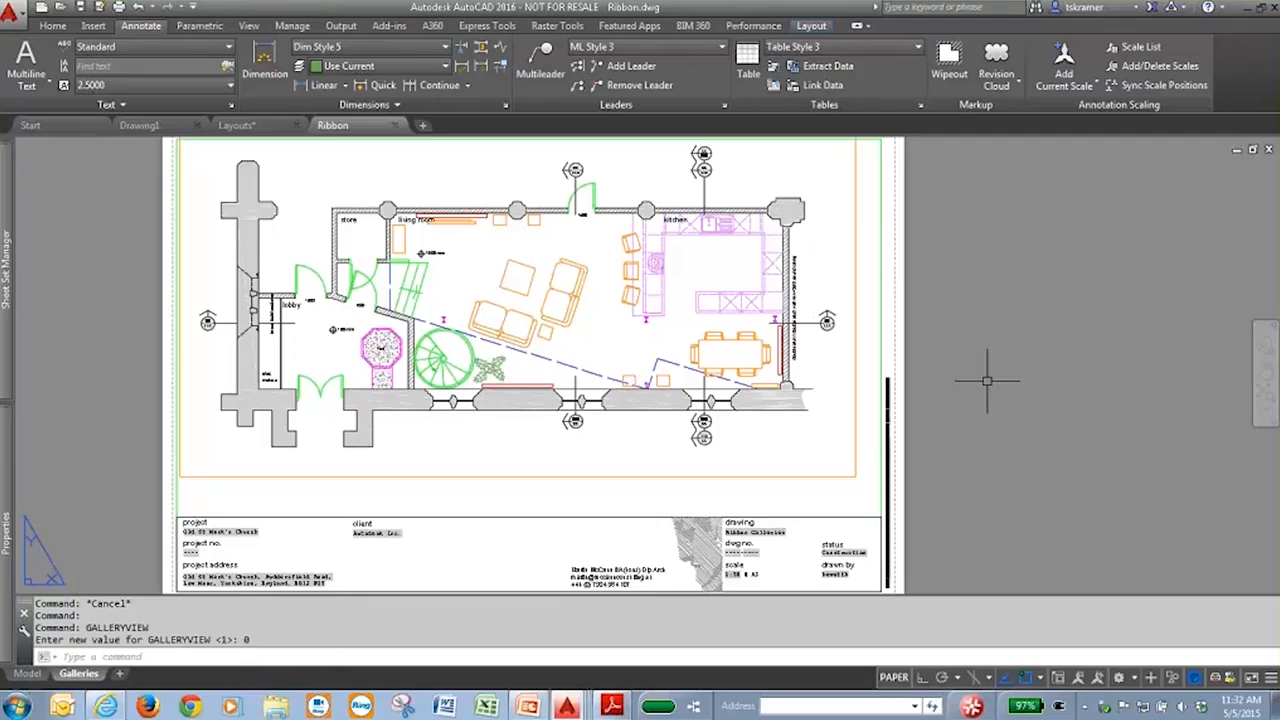
click(895, 45)
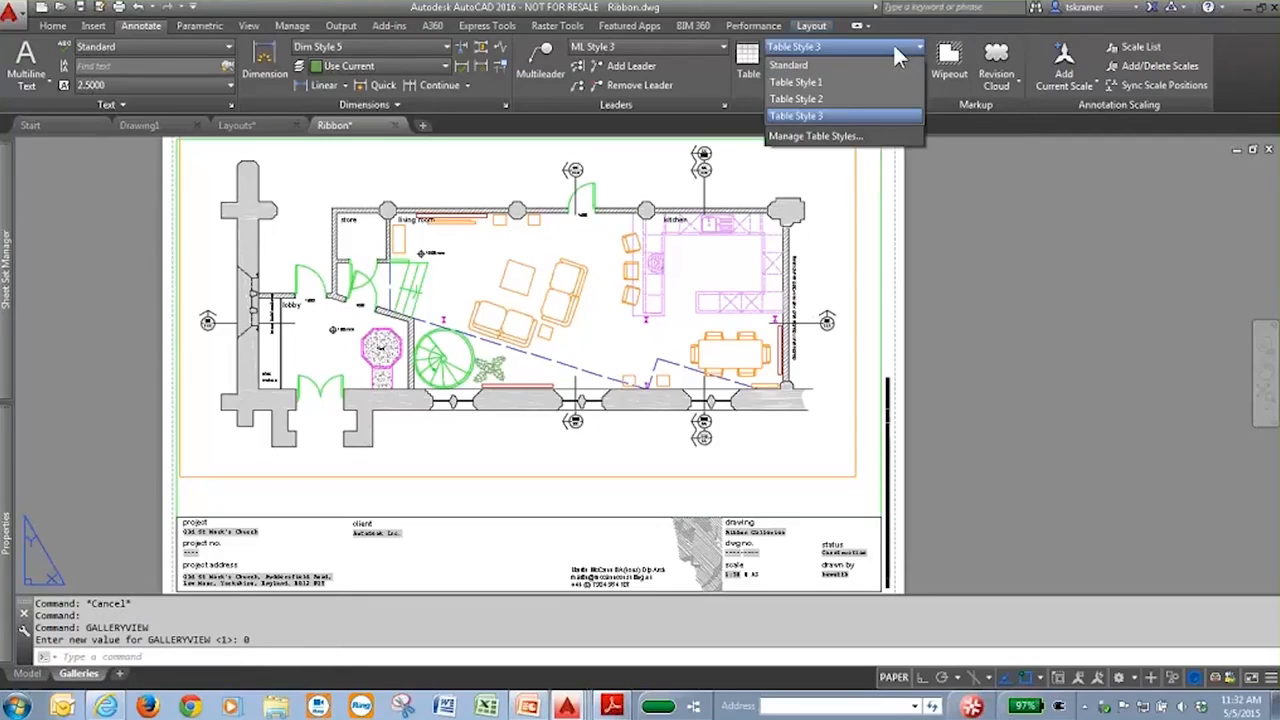
- Check how the multileader and dimension styles are listed with the gallery view switched off
click(709, 84)
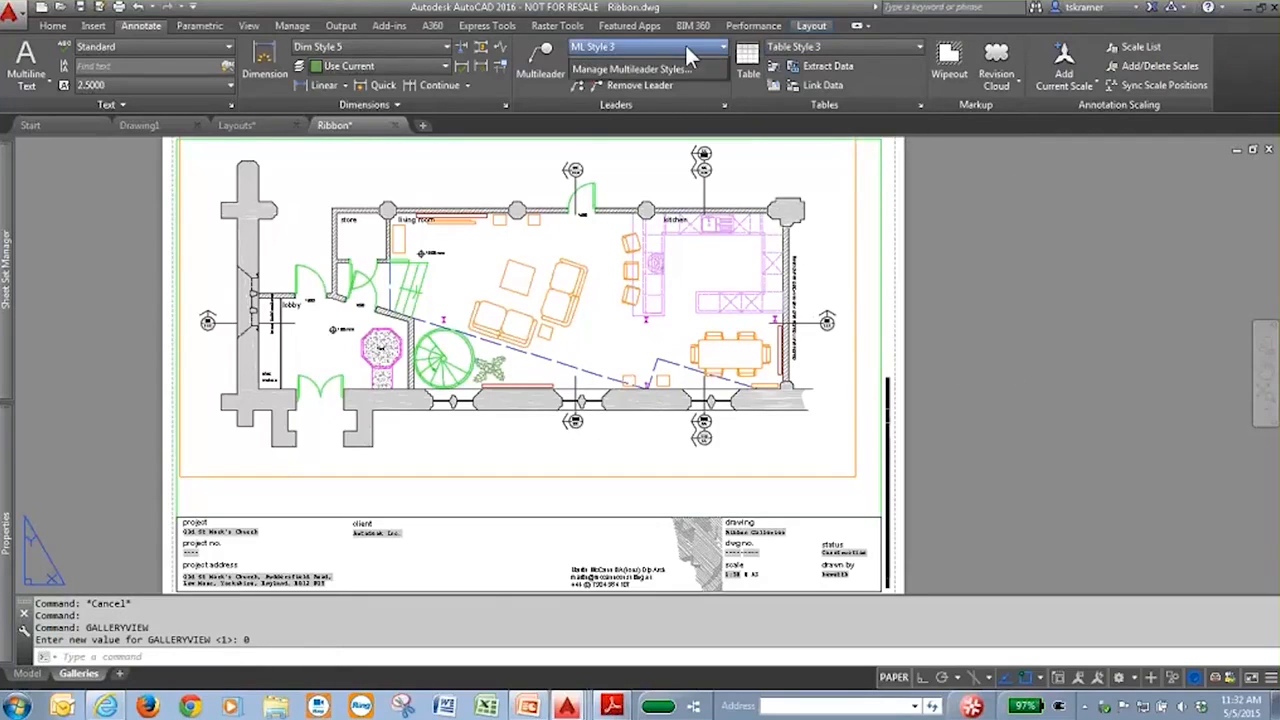
click(686, 47)
click(686, 47)
click(434, 43)
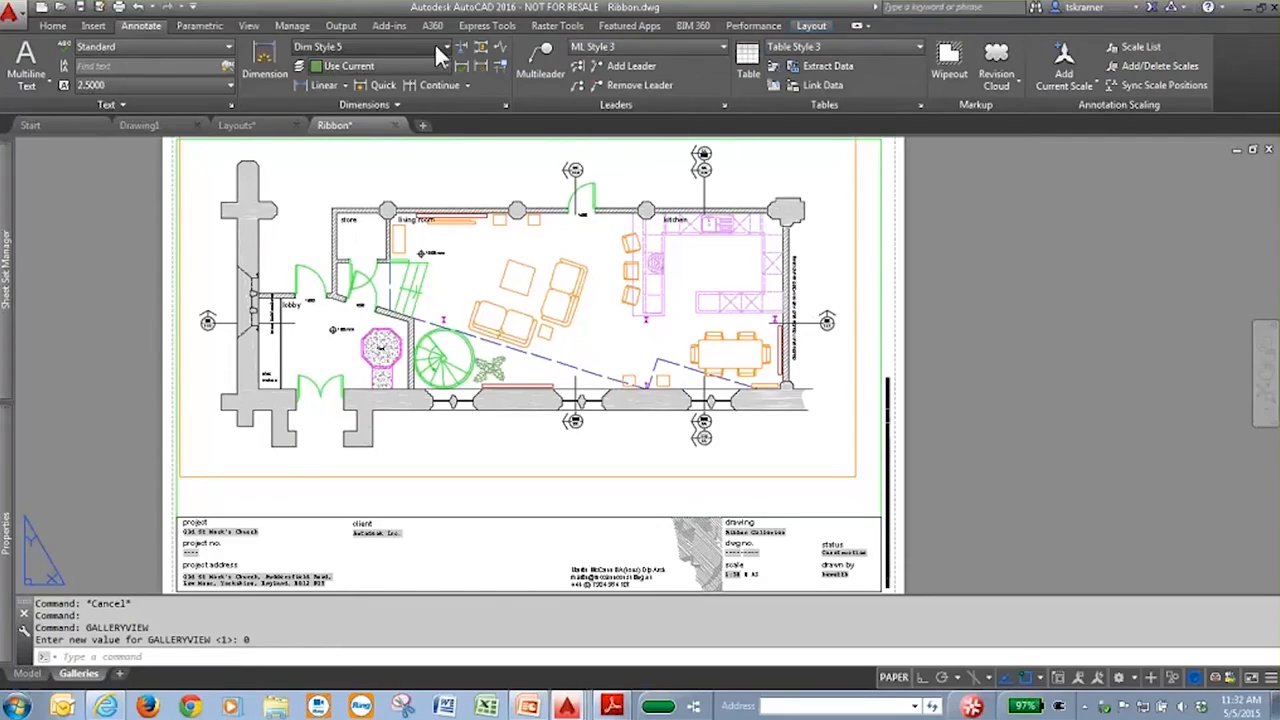
- Check what block insertion offers with galleries off, and cancel the Insert dialog without placing a block
click(98, 31)
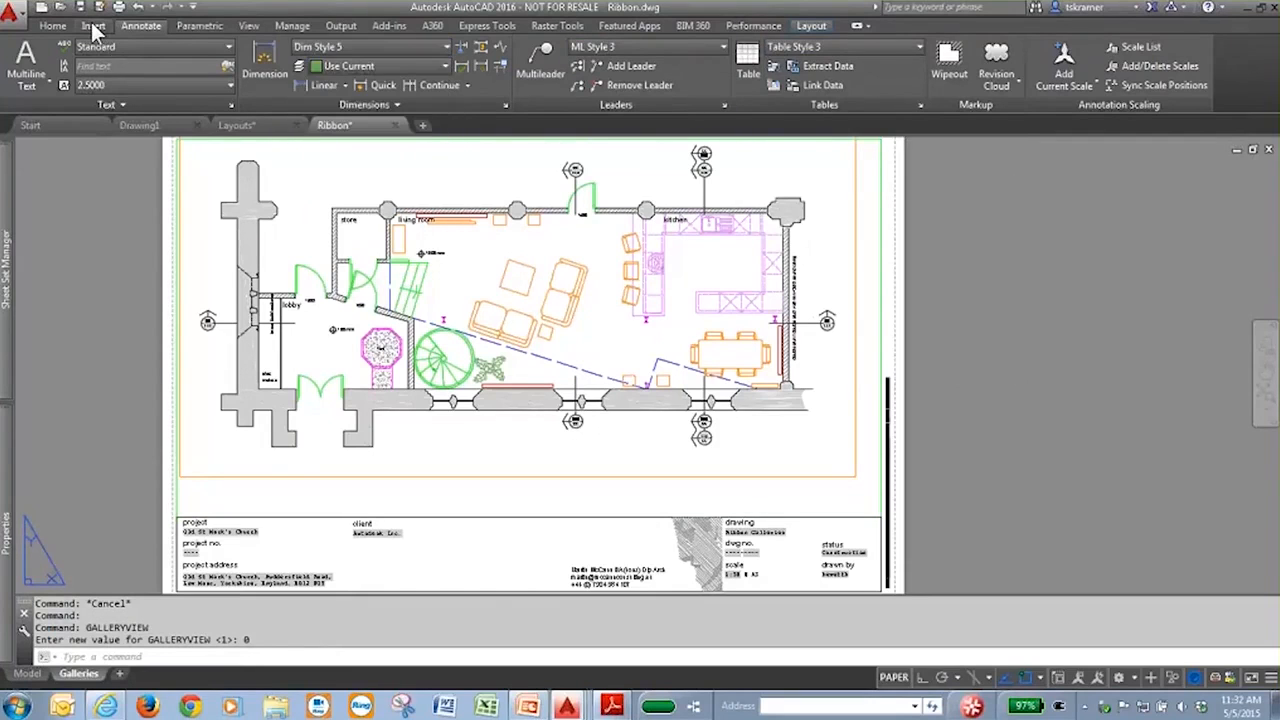
click(93, 29)
click(14, 60)
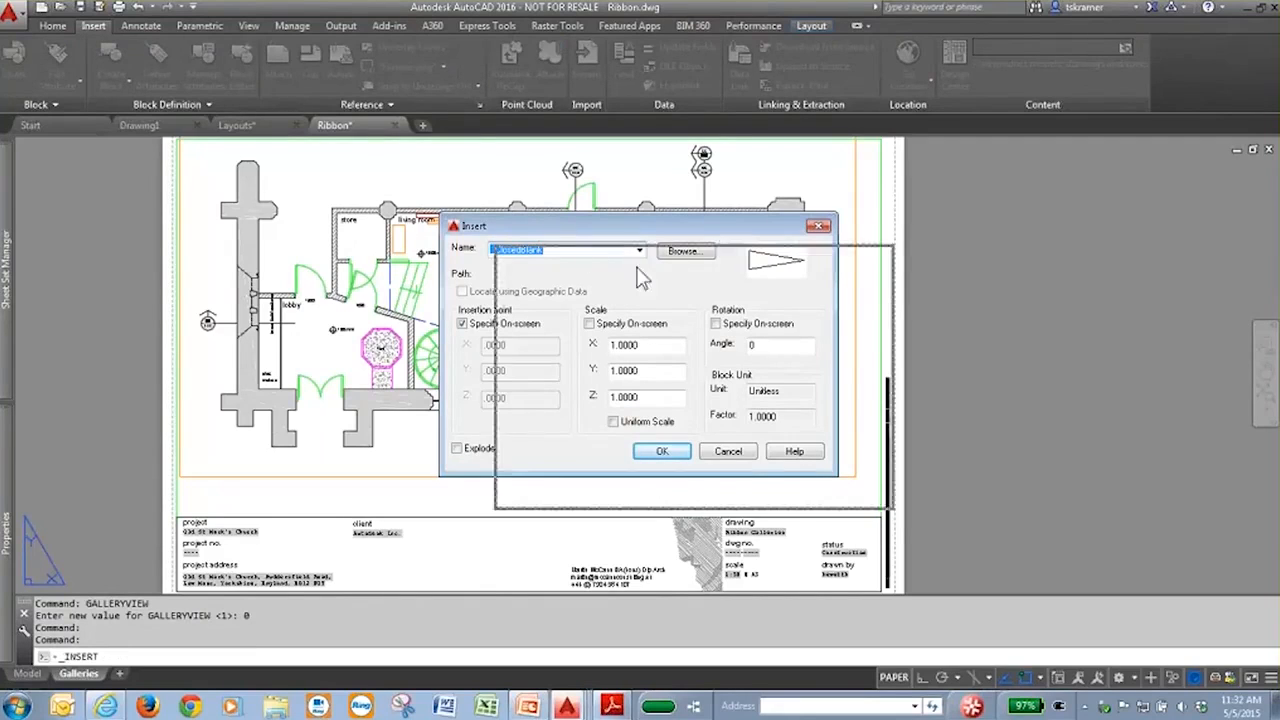
drag(668, 280, 626, 235)
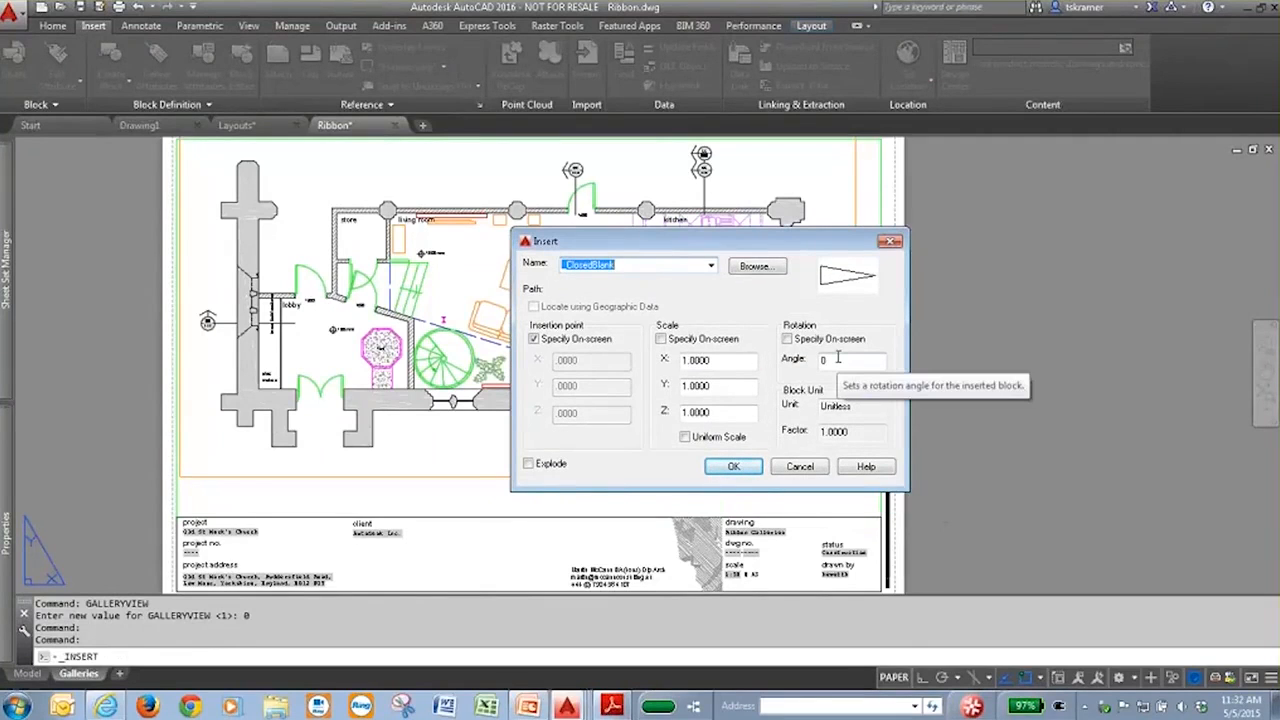
click(801, 467)
- Set the GALLERYVIEW system variable to 1
text(gall)
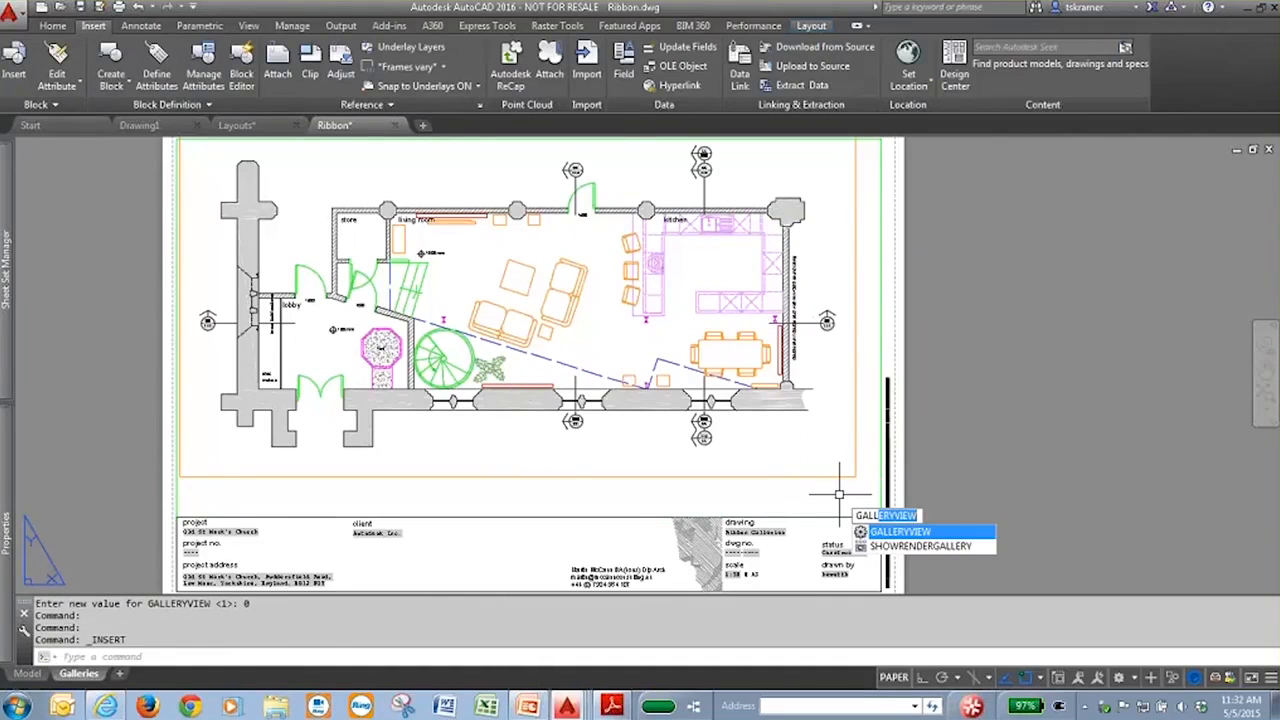
key(Return)
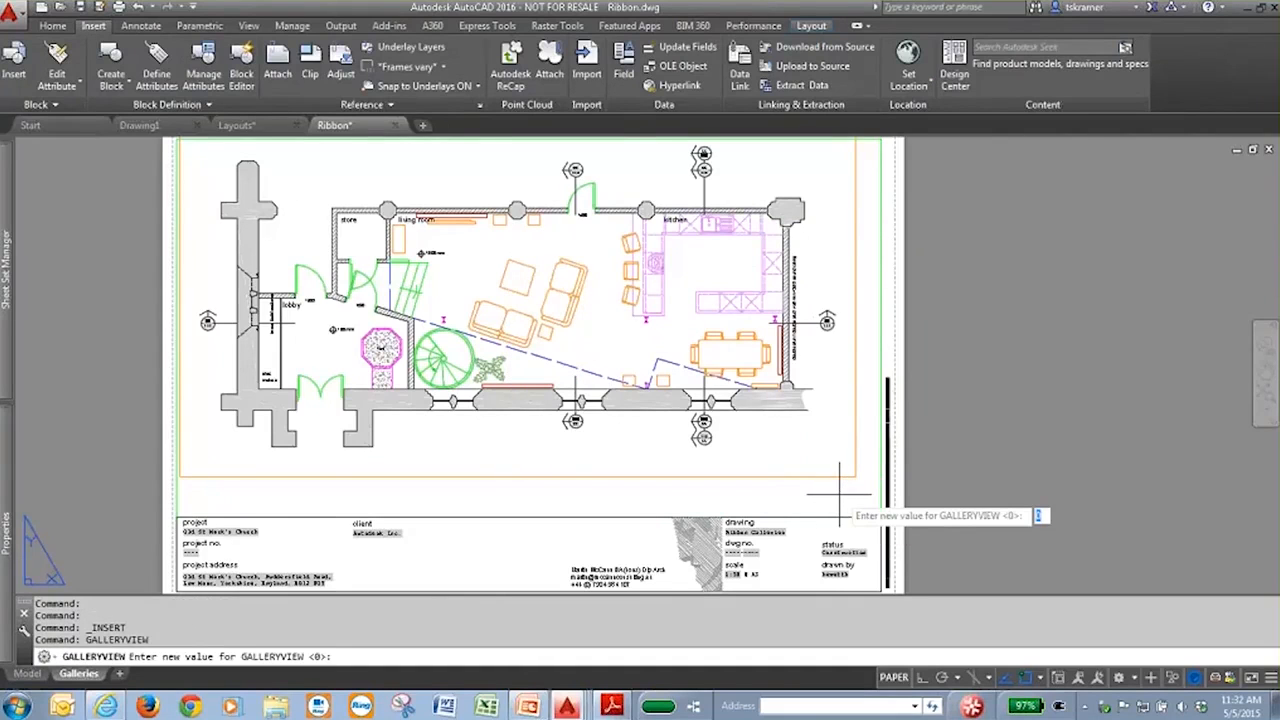
text(1)
key(Return)
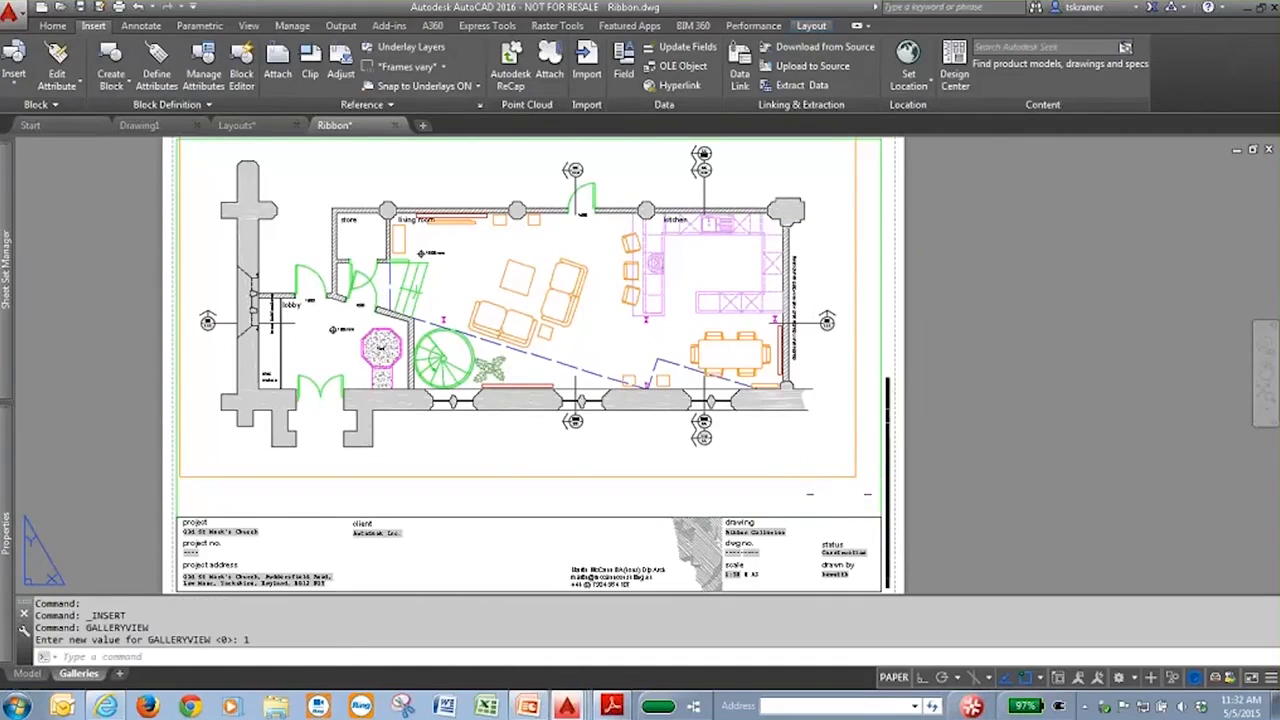
- Browse the preview gallery of insertable blocks and close it without placing one
click(18, 75)
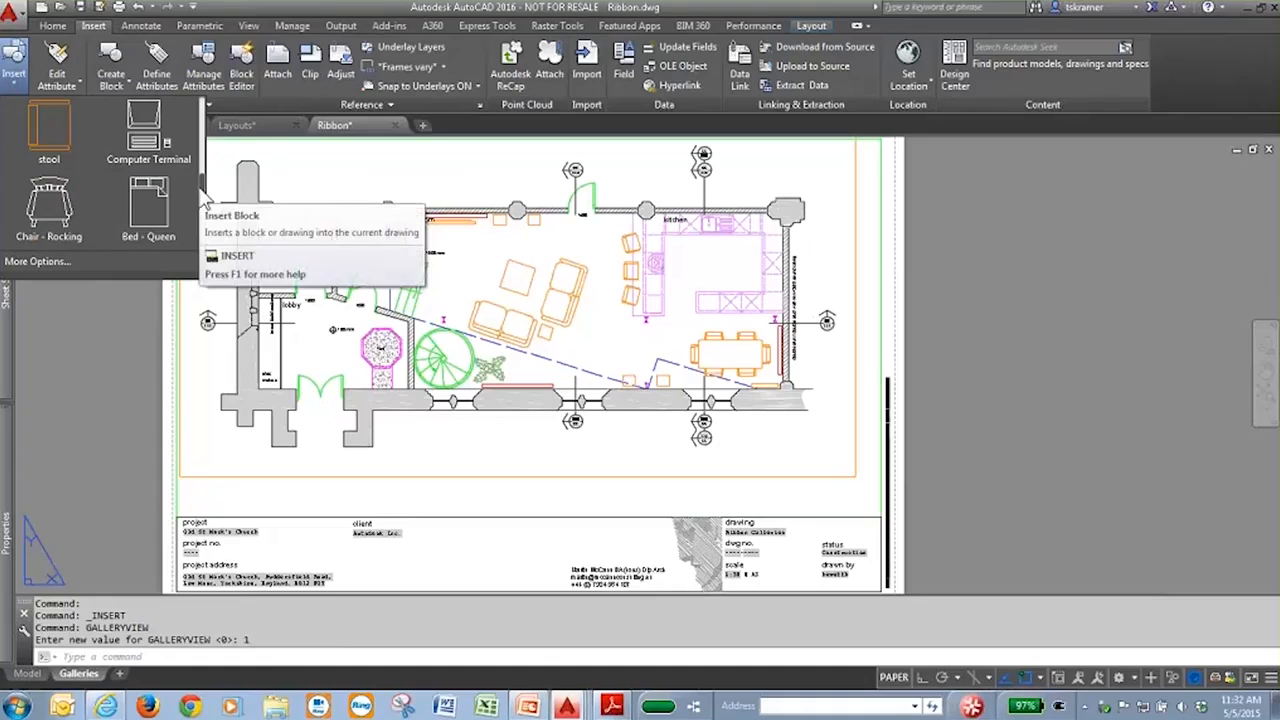
click(205, 213)
drag(205, 213, 202, 136)
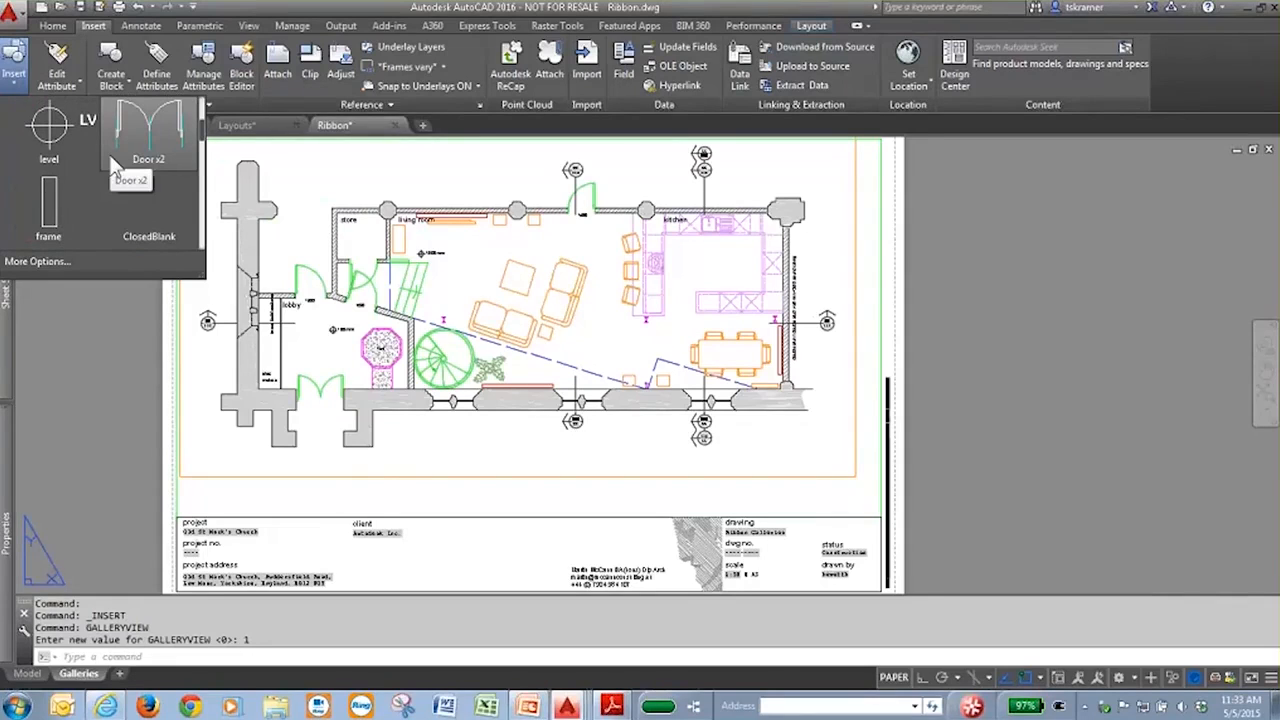
click(997, 517)
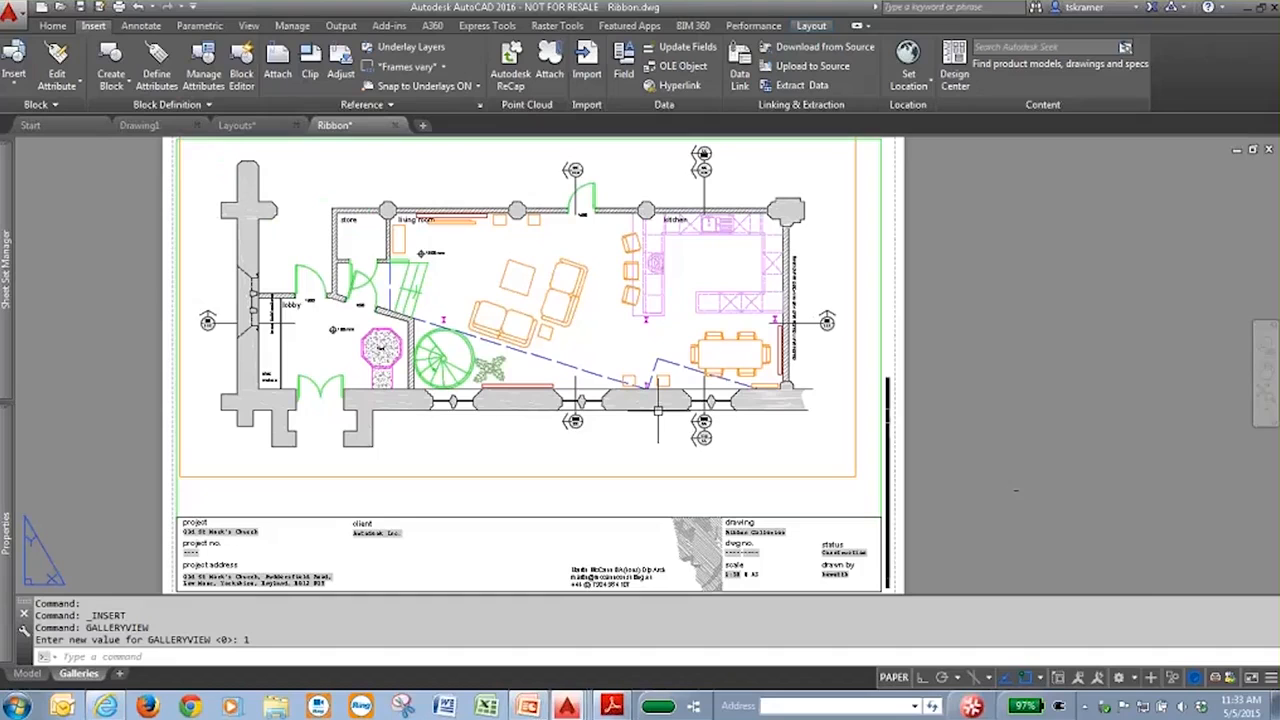
- Select the Help sheet in the sheet set, look at the account options and open the Help homepage
mouse_move(8, 270)
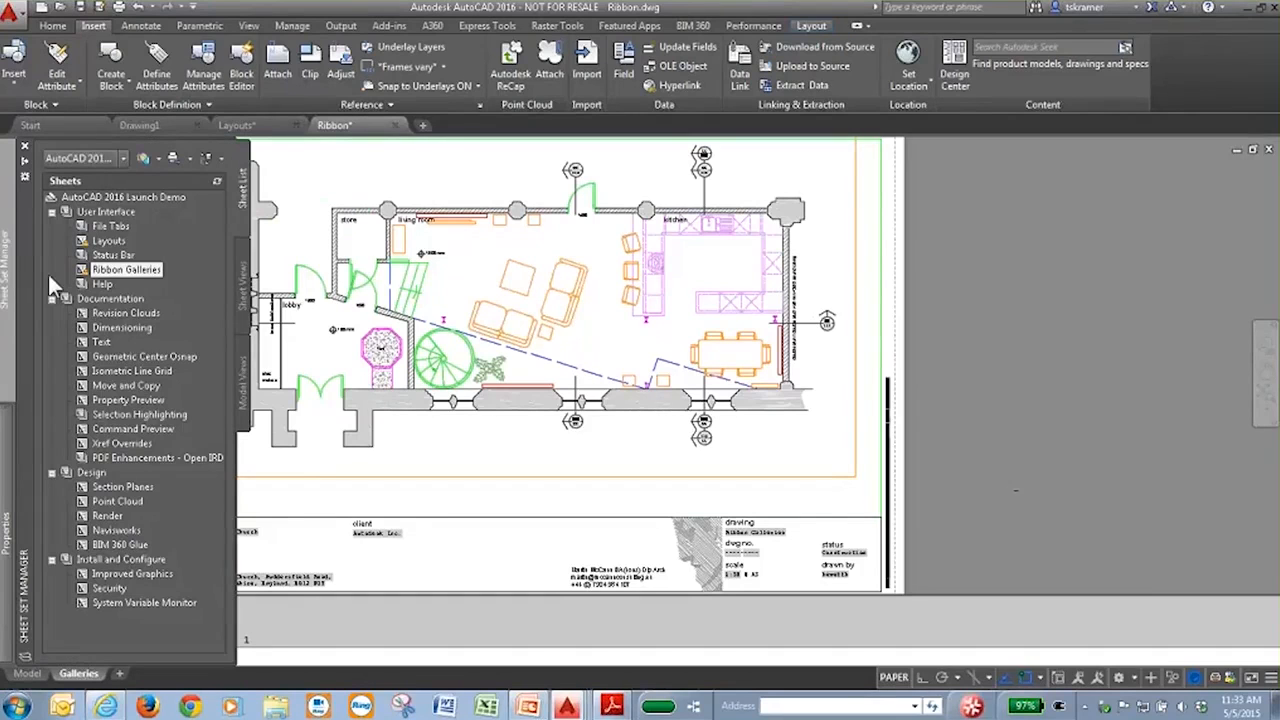
click(103, 284)
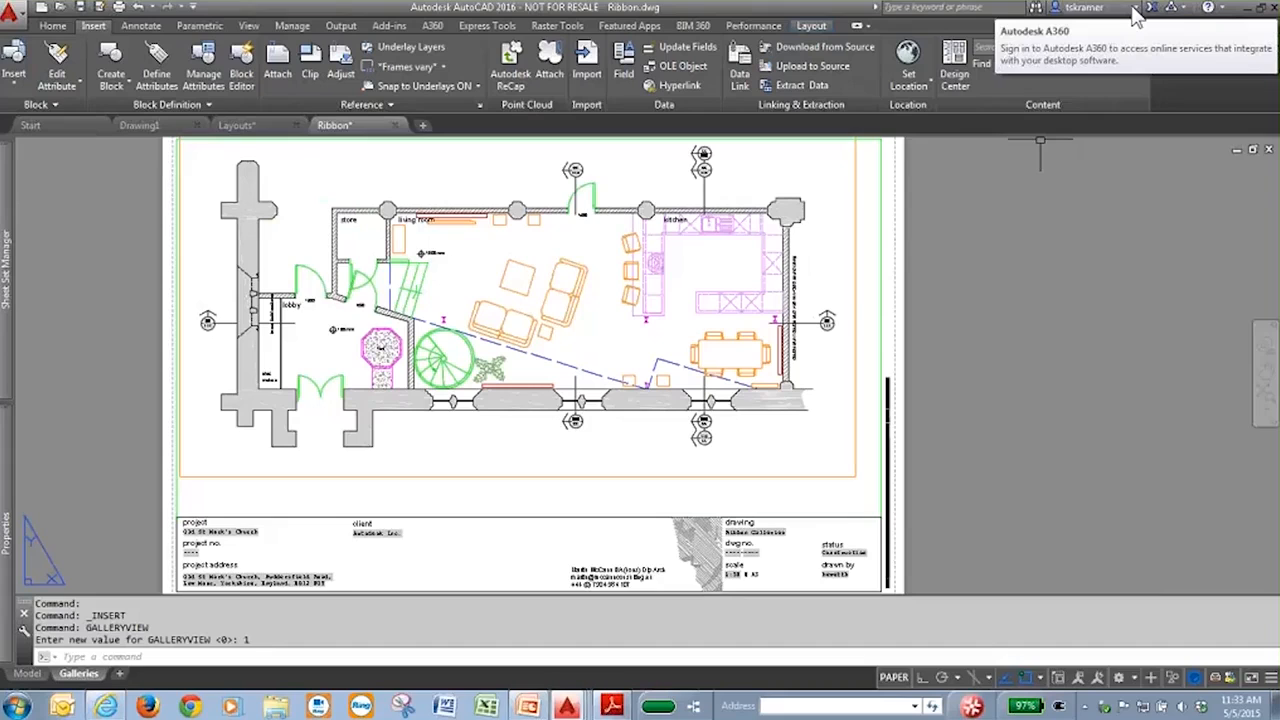
click(1133, 9)
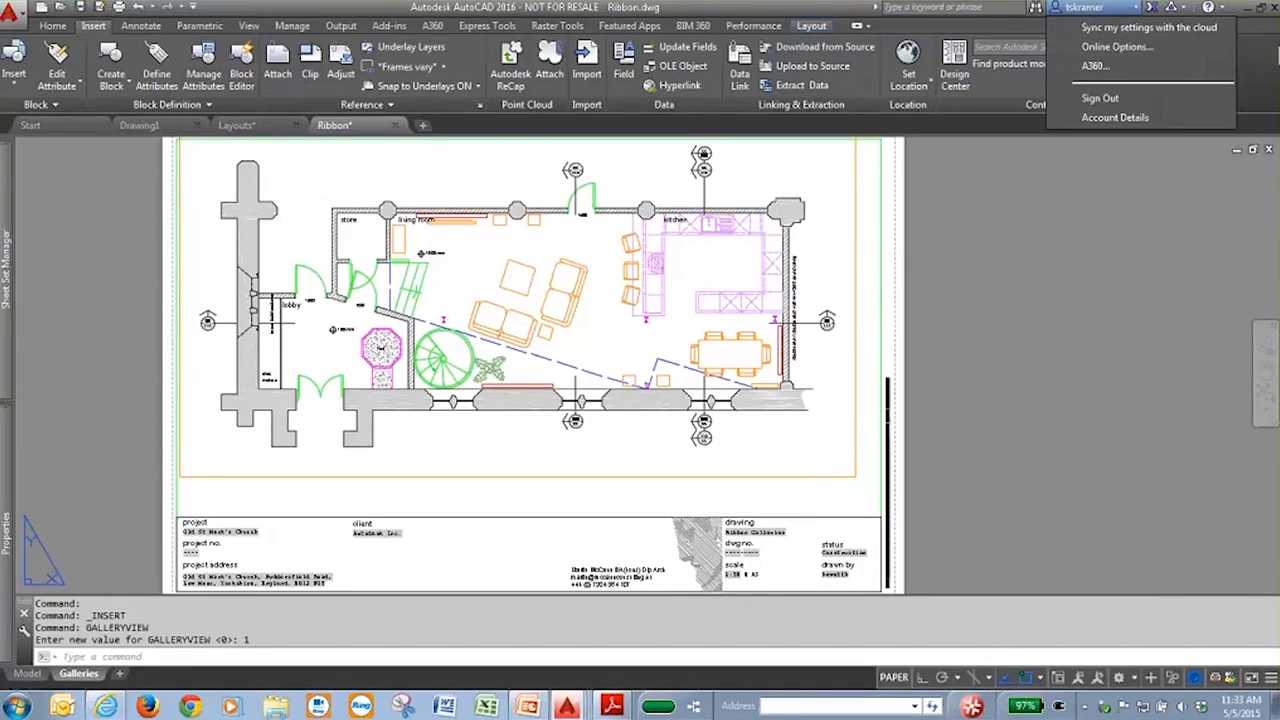
click(1209, 8)
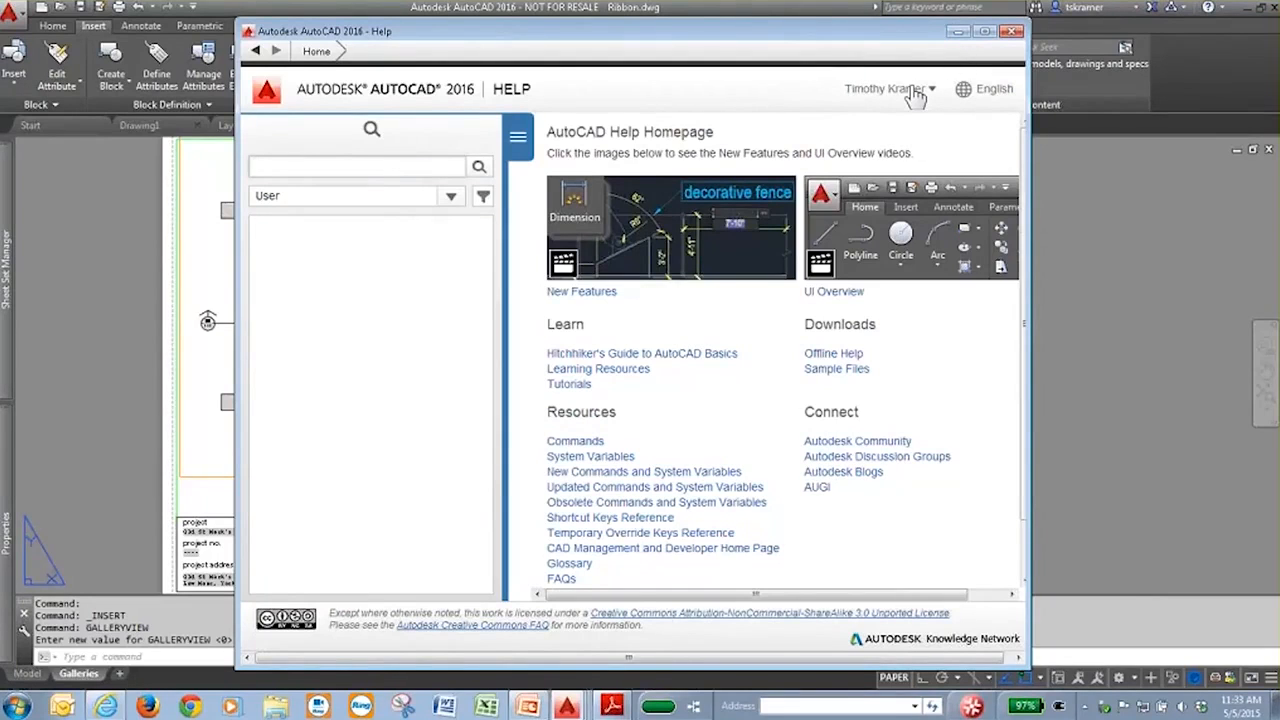
- Browse the Help's command reference under D and open the DATAEXTRACTION article
click(566, 441)
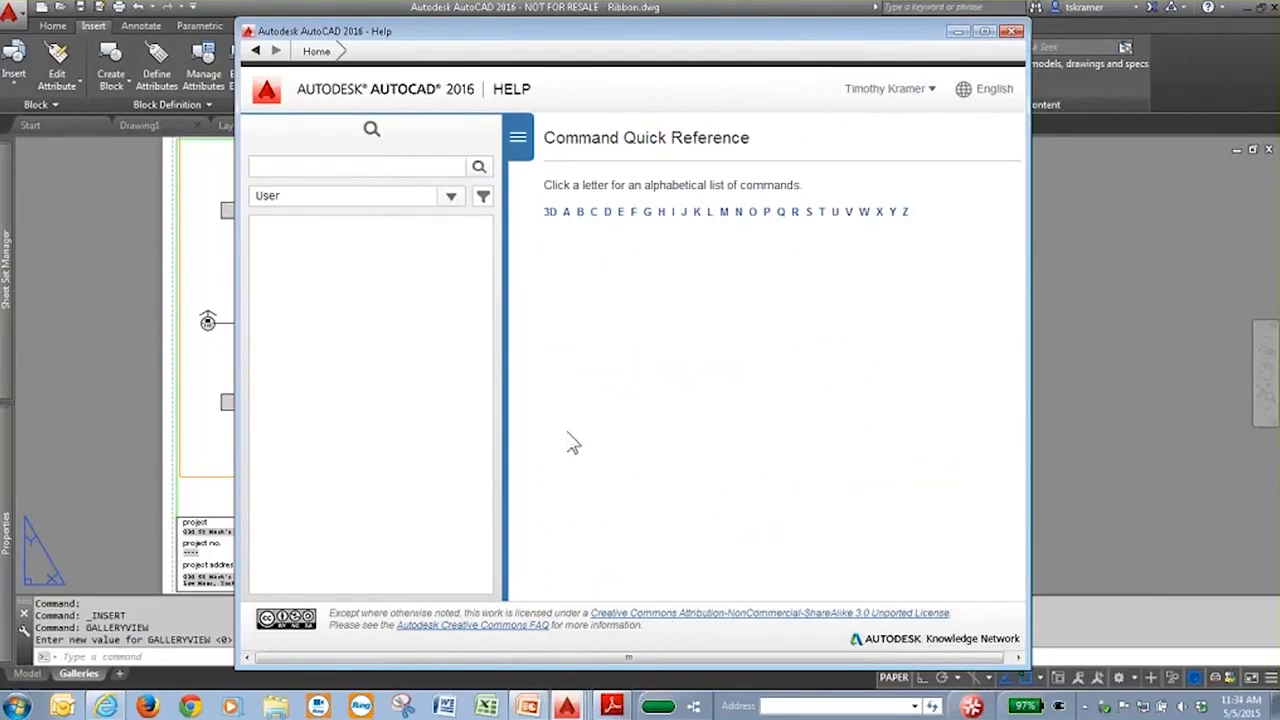
click(596, 212)
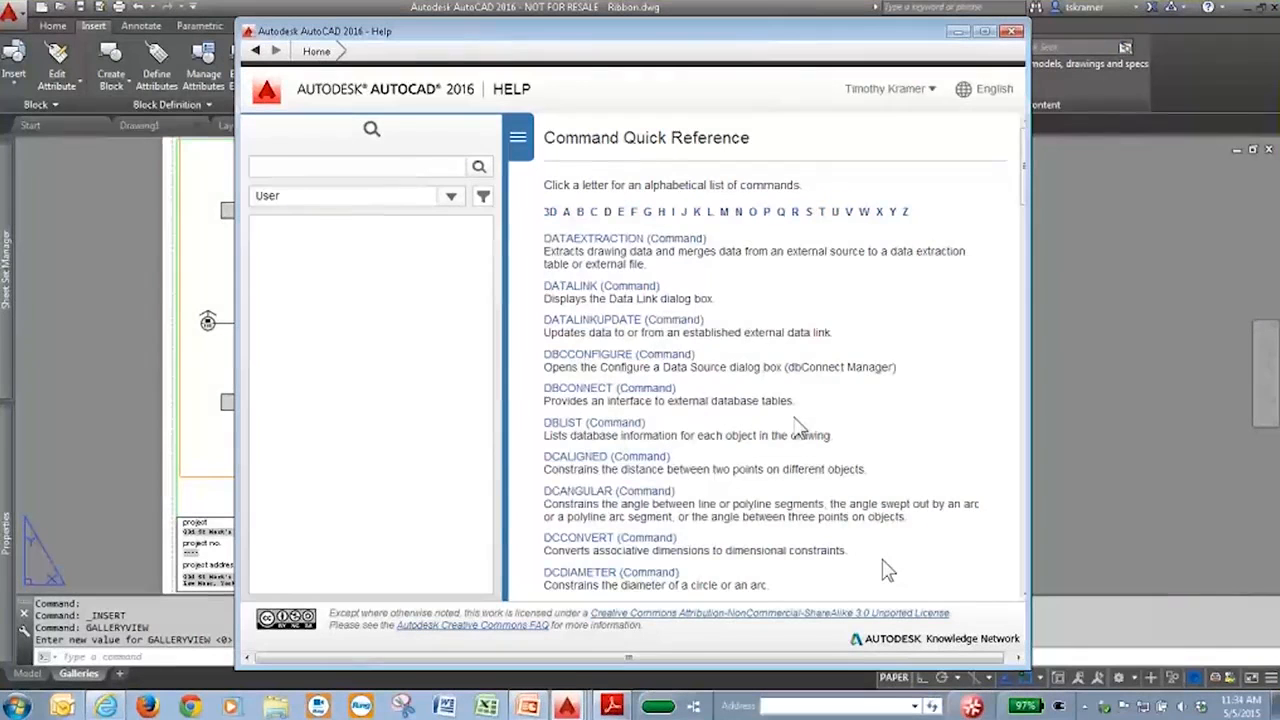
scroll(889, 570, down, 6)
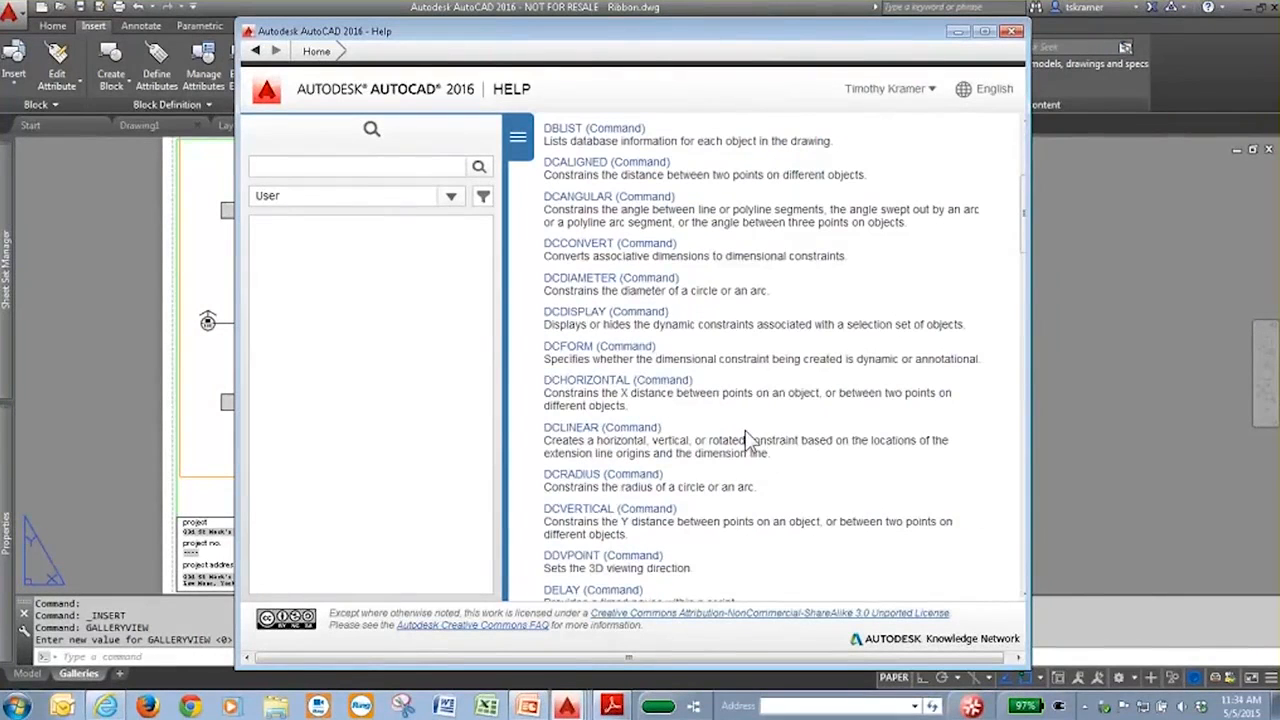
scroll(745, 440, up, 6)
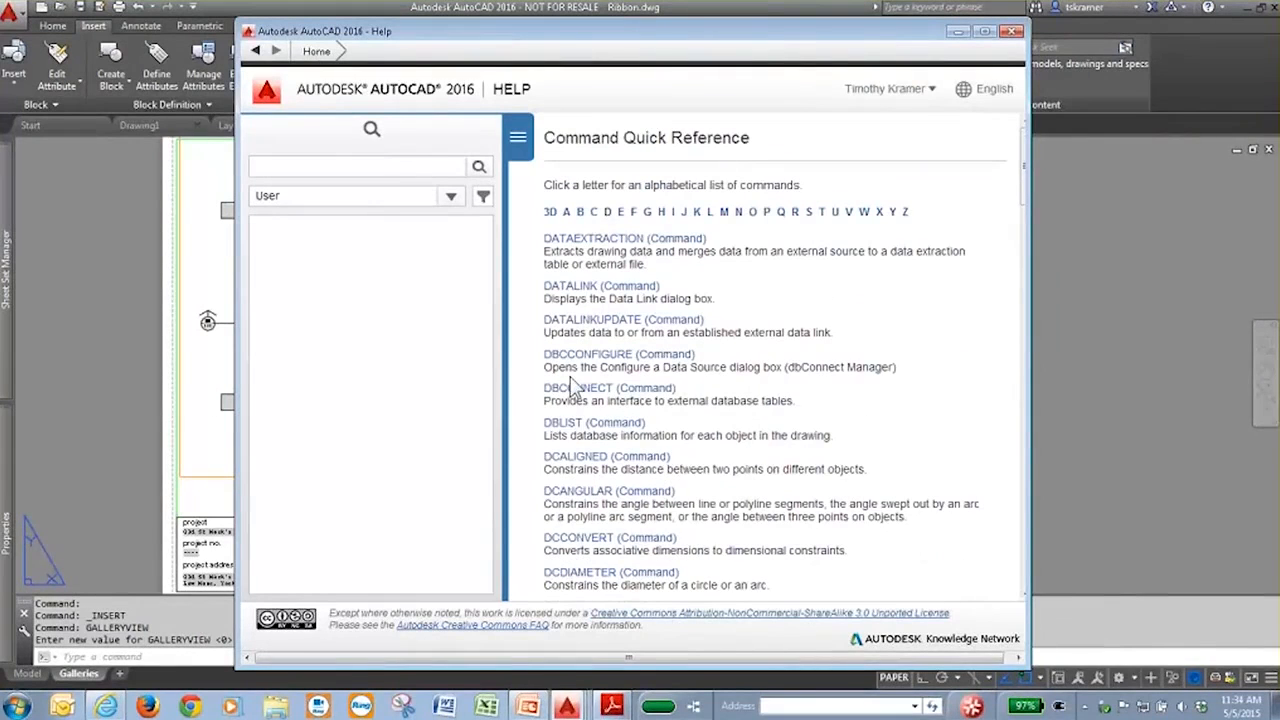
click(590, 243)
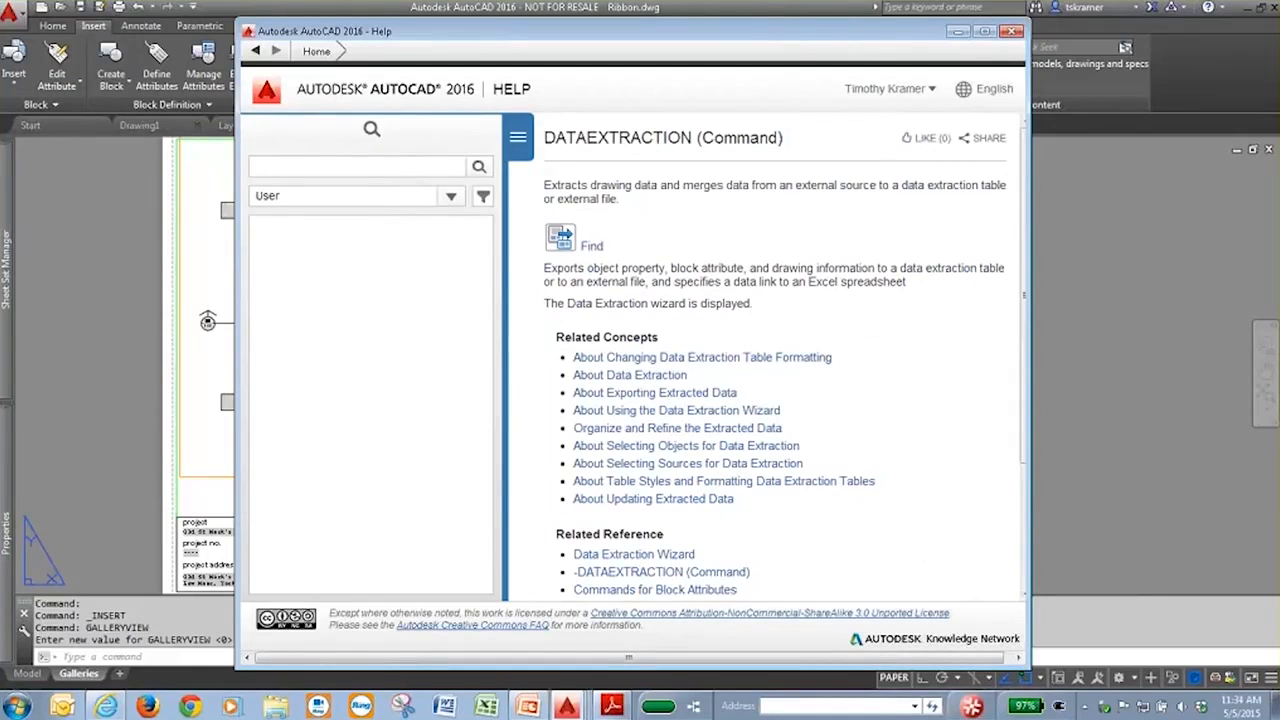
- Like the DATAEXTRACTION article and try to locate its tool in the interface with Find
click(928, 140)
mouse_move(595, 251)
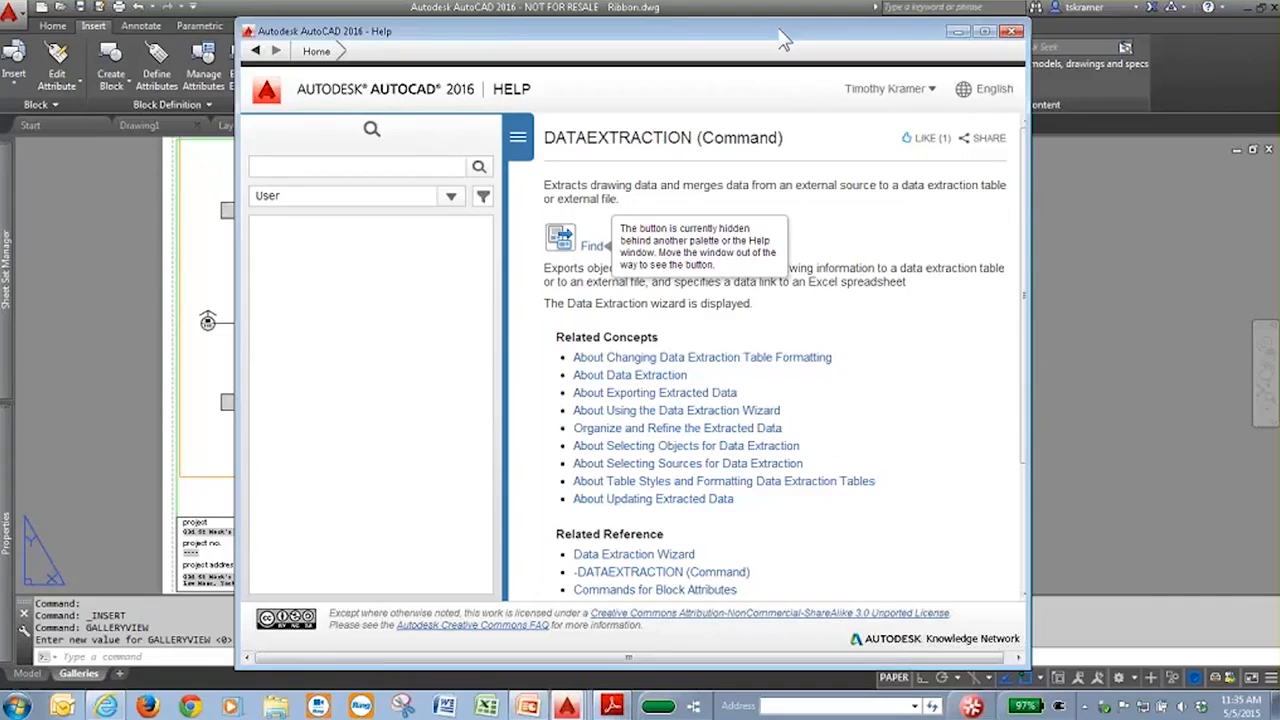
click(25, 113)
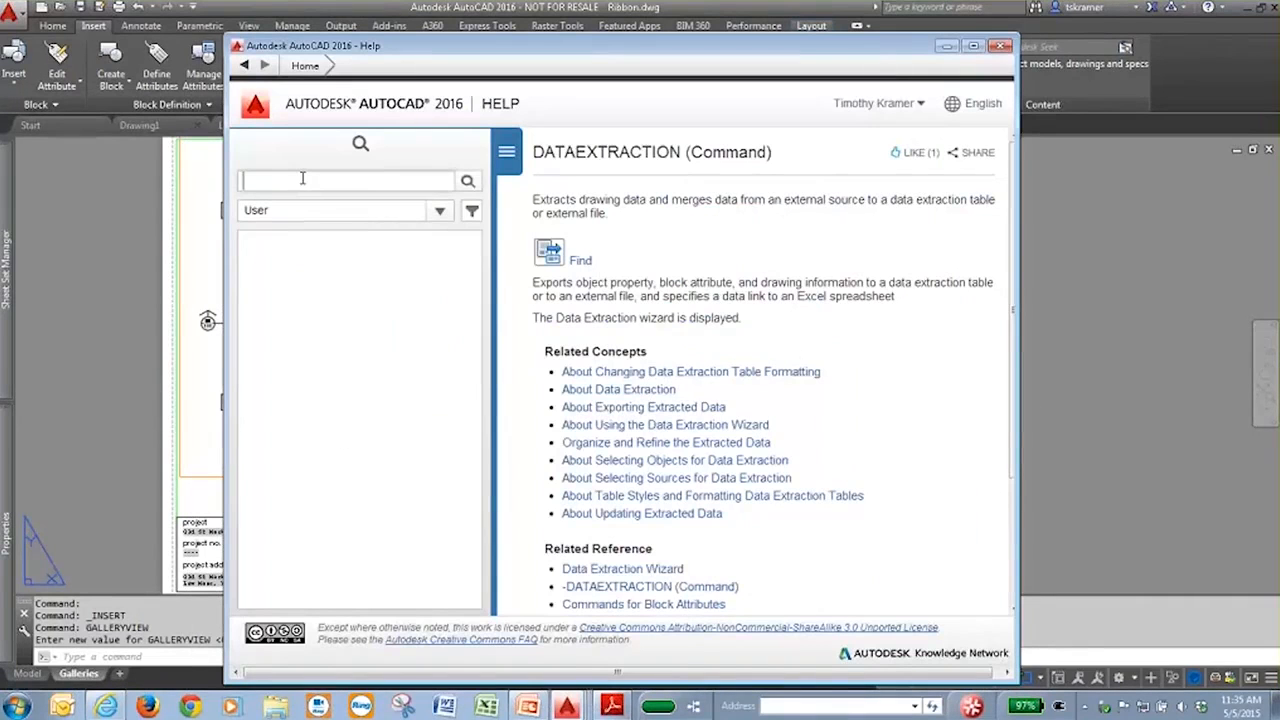
- Search the Help for "purge" and use Find to locate the PURGE command in the interface
text(purge)
key(Return)
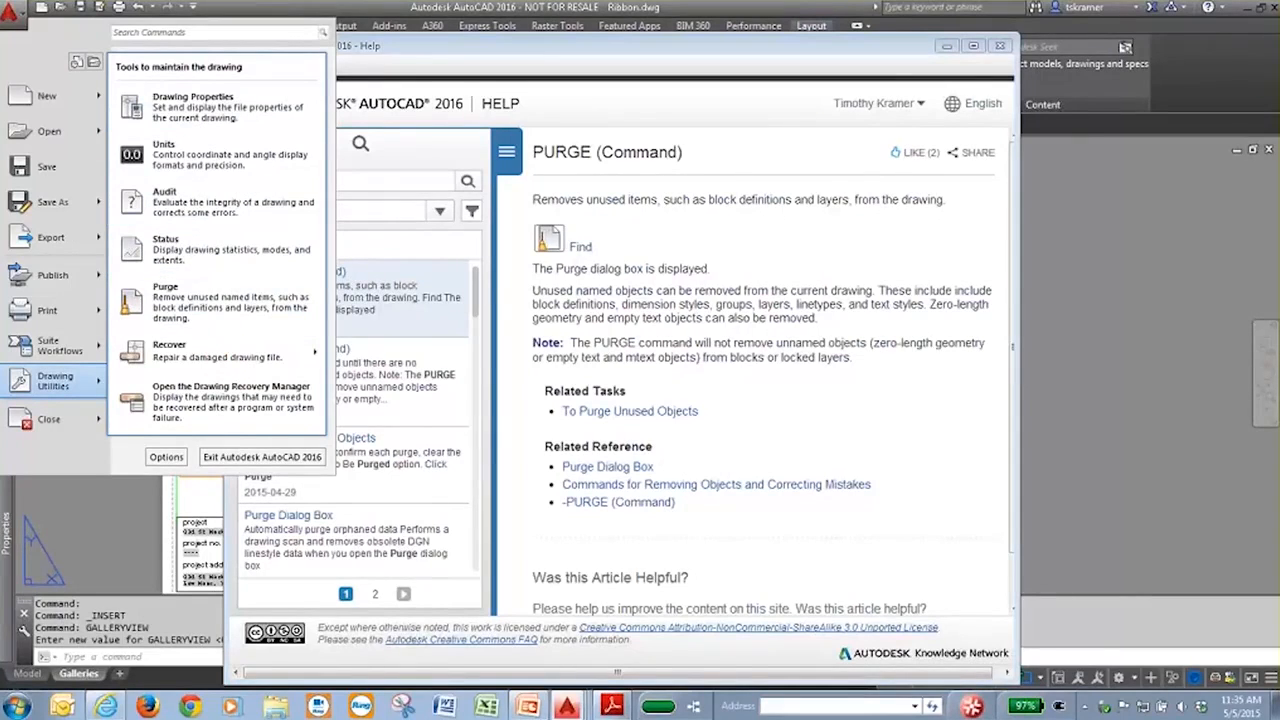
click(578, 248)
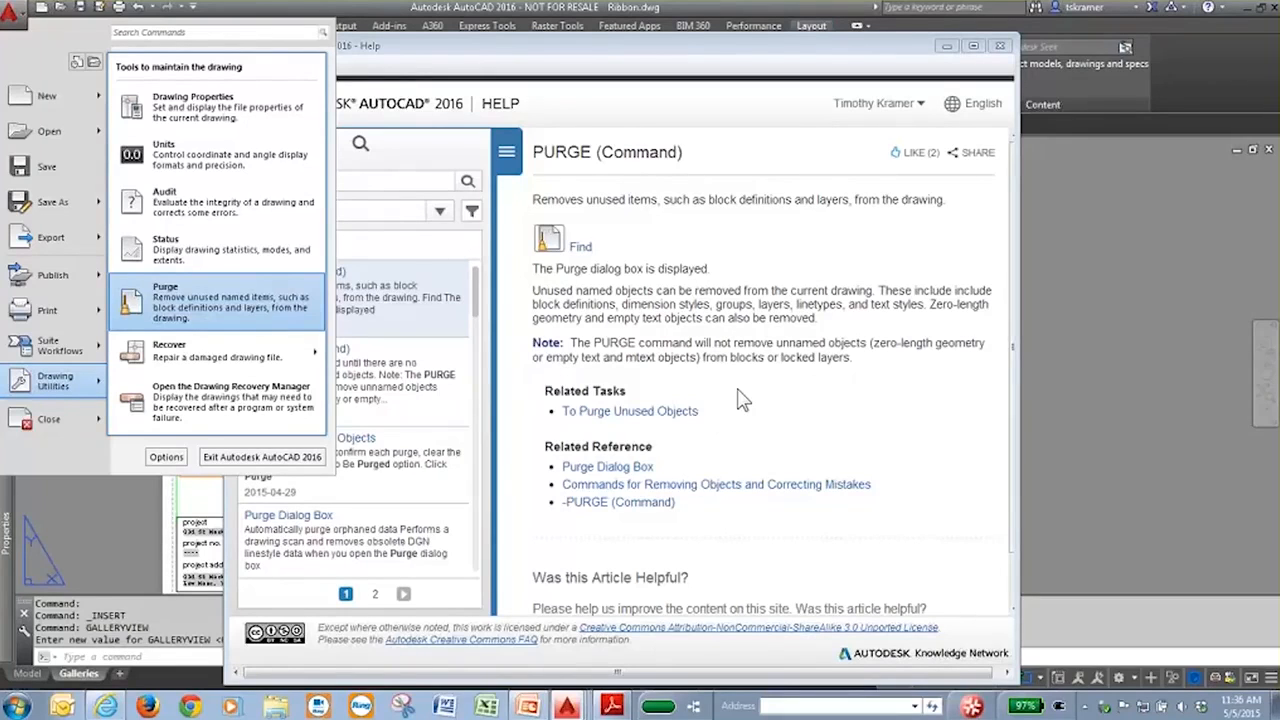
- Return from the highlighted Purge command to the Help window and close Help
click(705, 46)
double_click(258, 186)
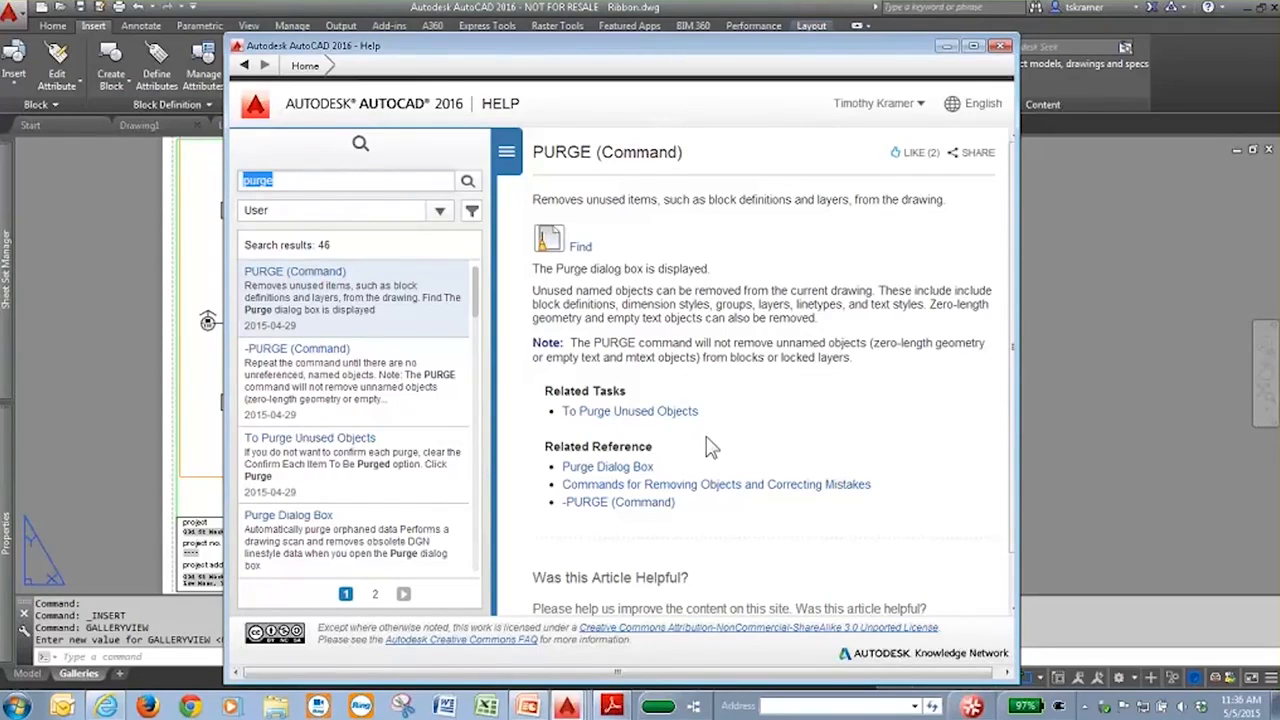
click(1002, 48)
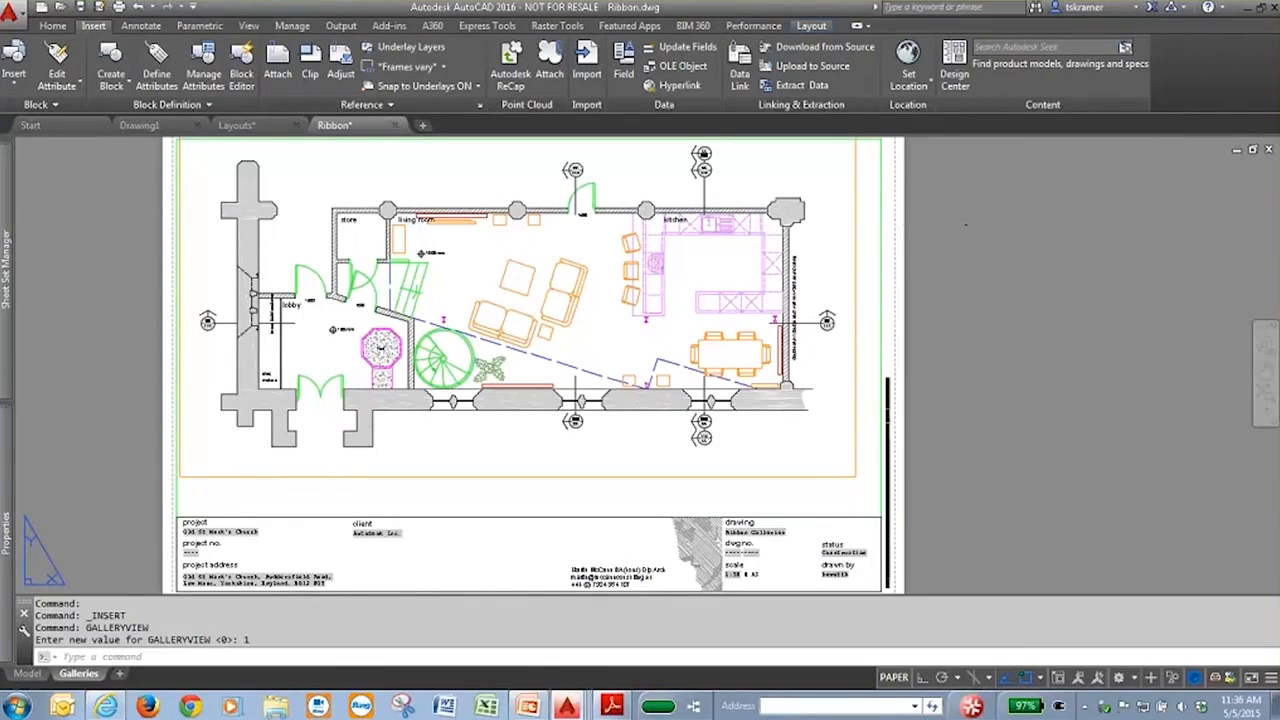
- Open the Dimensioning sheet from the Documentation group of the sheet set
mouse_move(6, 300)
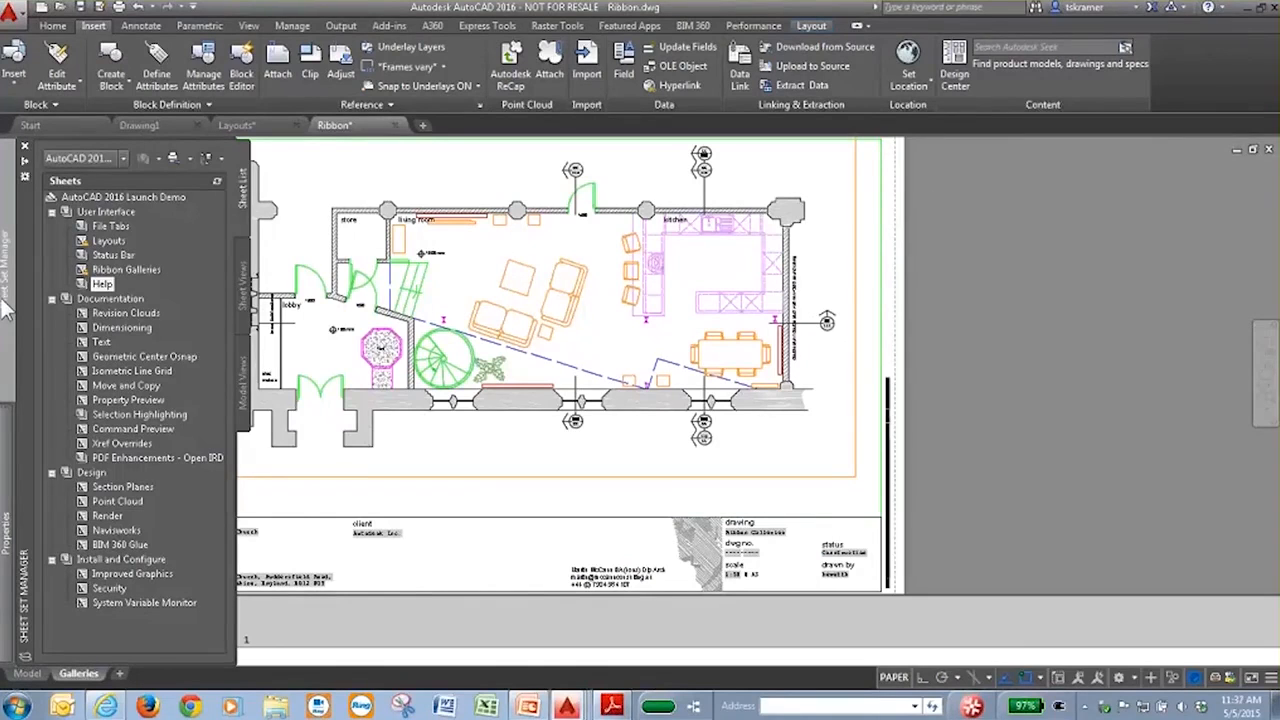
double_click(122, 327)
double_click(122, 329)
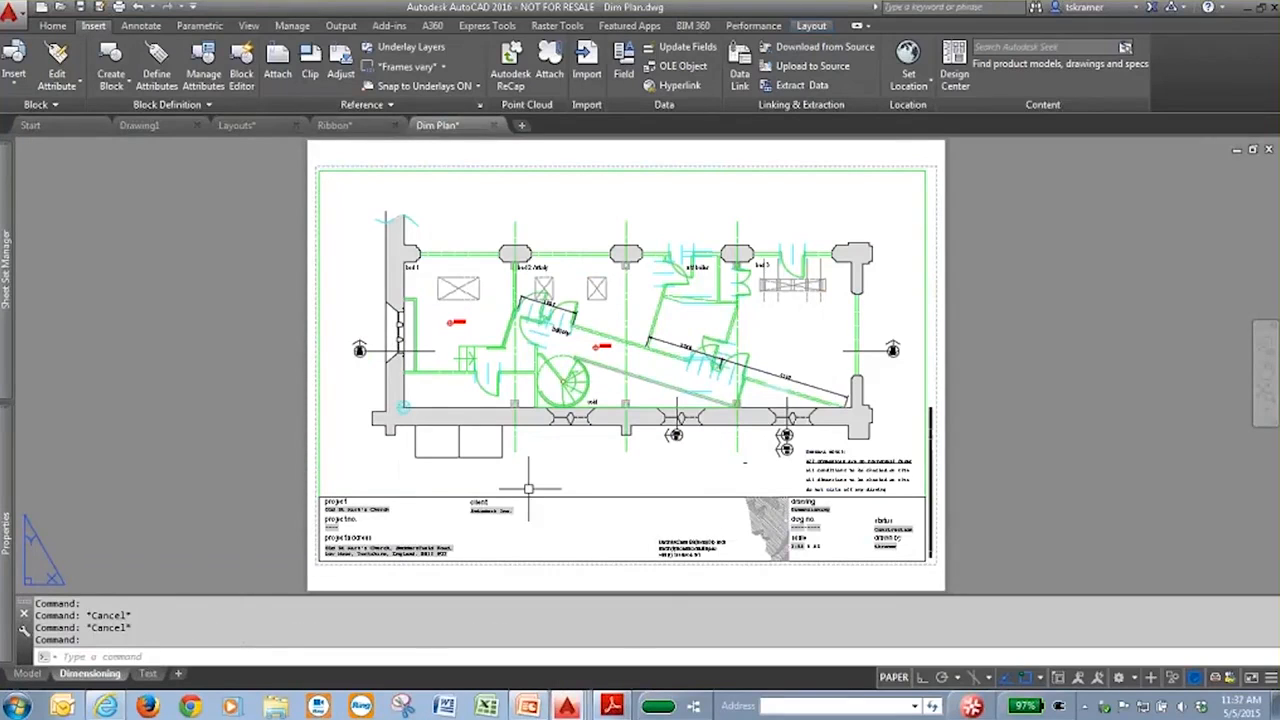
- Switch the Dim Plan drawing to model space and frame the whole floor plan
click(27, 674)
scroll(780, 432, up, 5)
scroll(586, 350, down, 4)
middle_drag(431, 421, 533, 379)
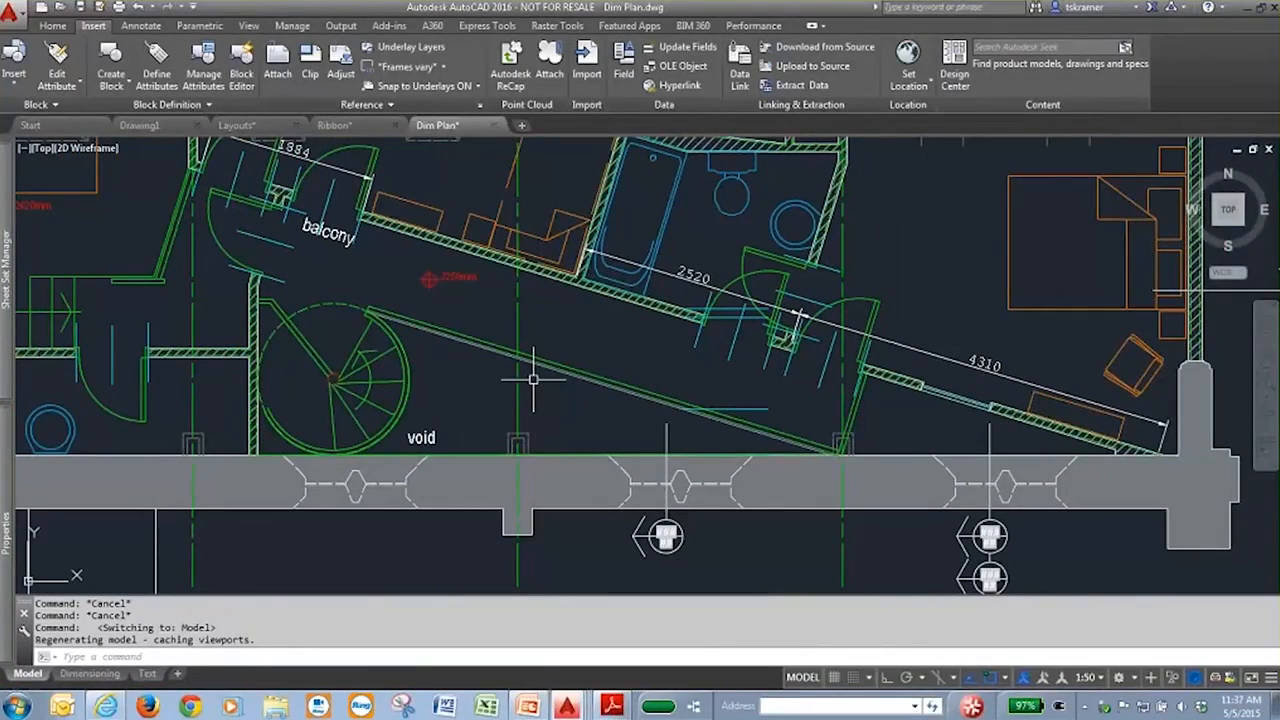
middle_drag(401, 379, 776, 433)
scroll(776, 433, down, 5)
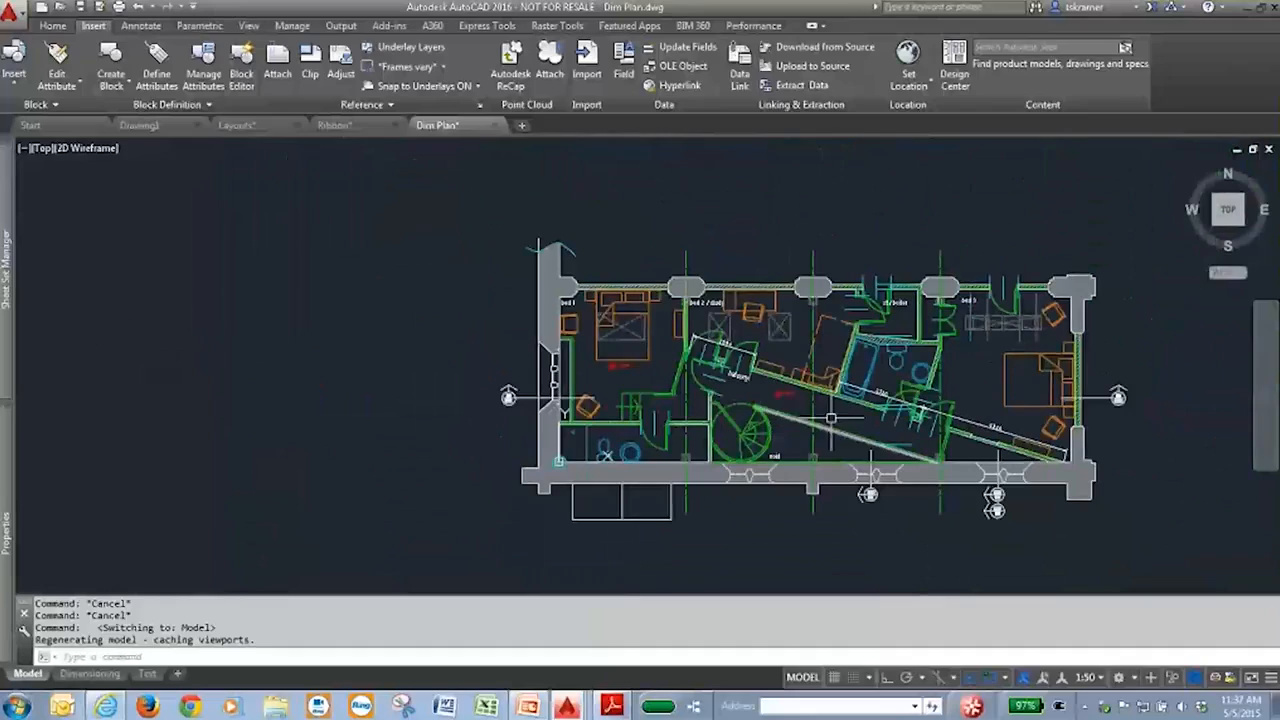
scroll(771, 409, up, 3)
middle_drag(899, 491, 802, 498)
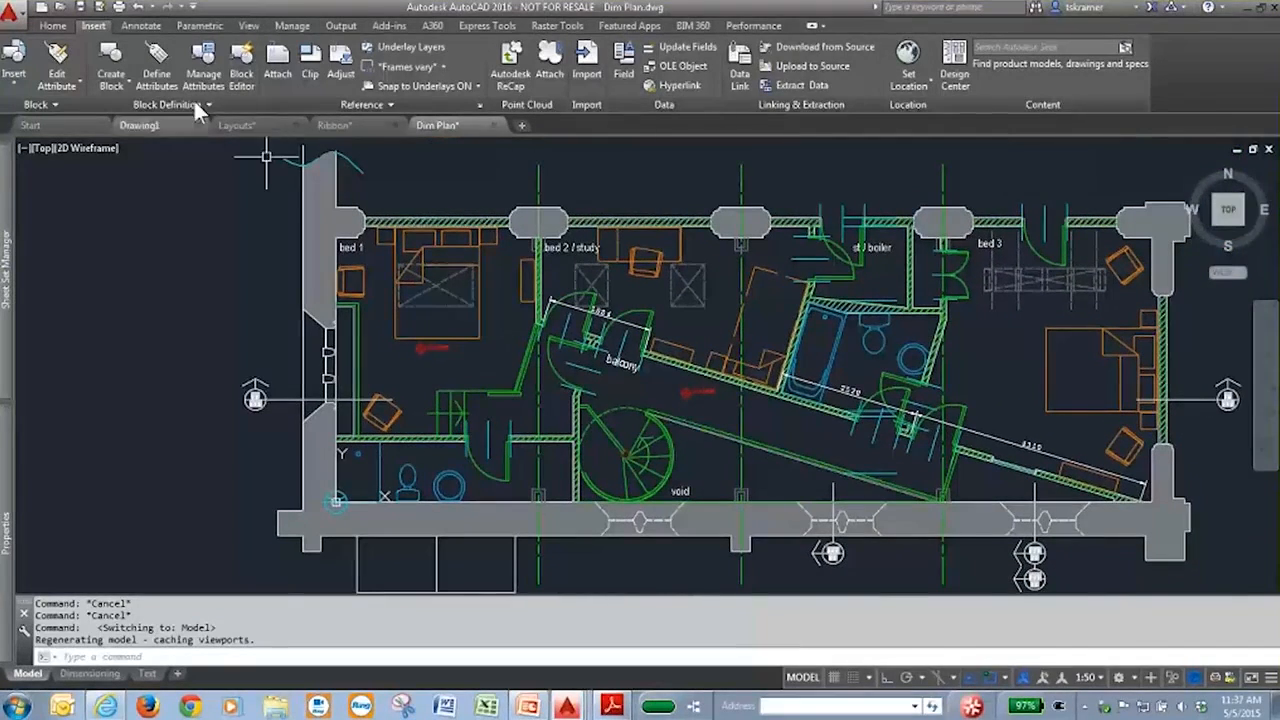
- Examine the dimension settings and the layer list of the Dim Plan drawing without changing the current layer
click(137, 24)
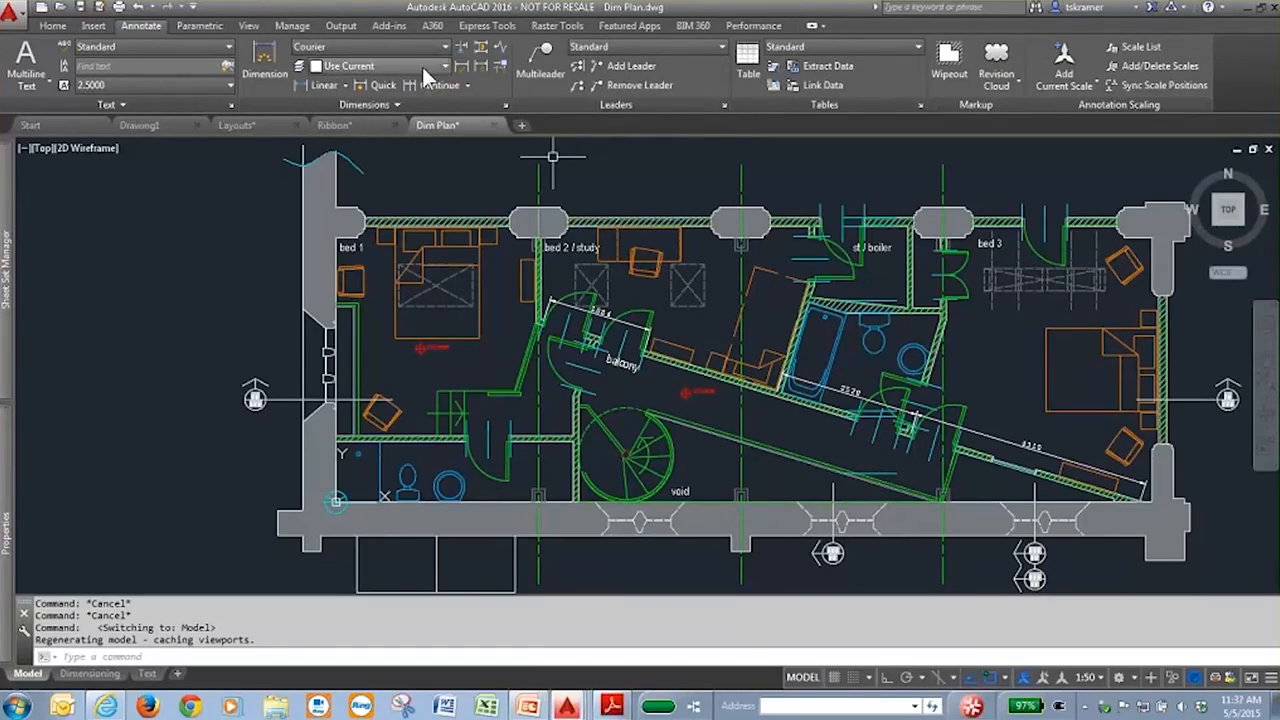
click(58, 25)
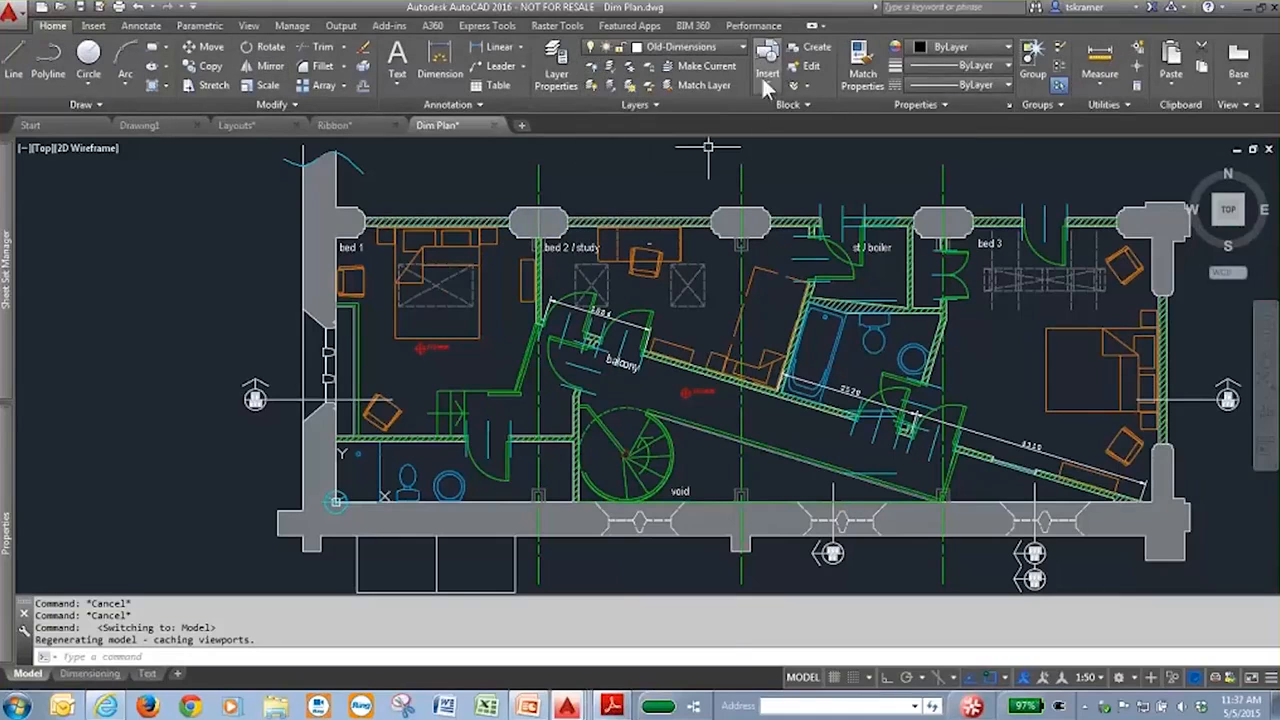
click(738, 47)
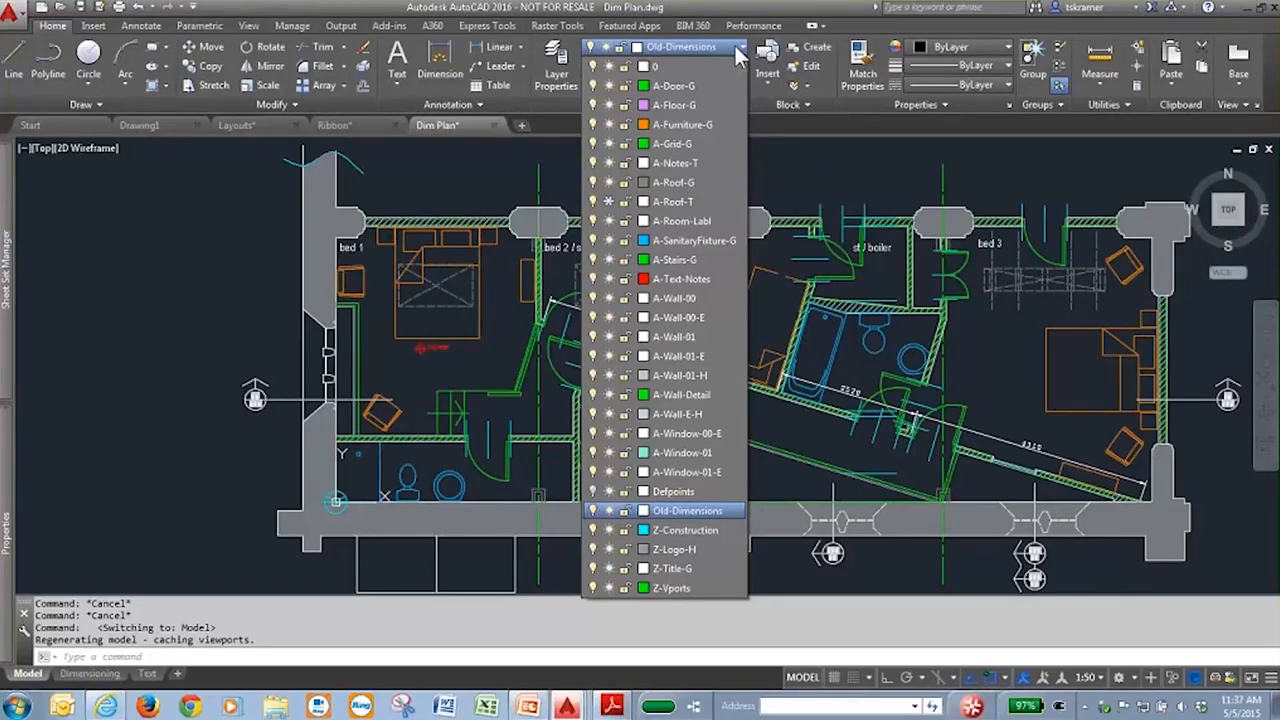
click(133, 27)
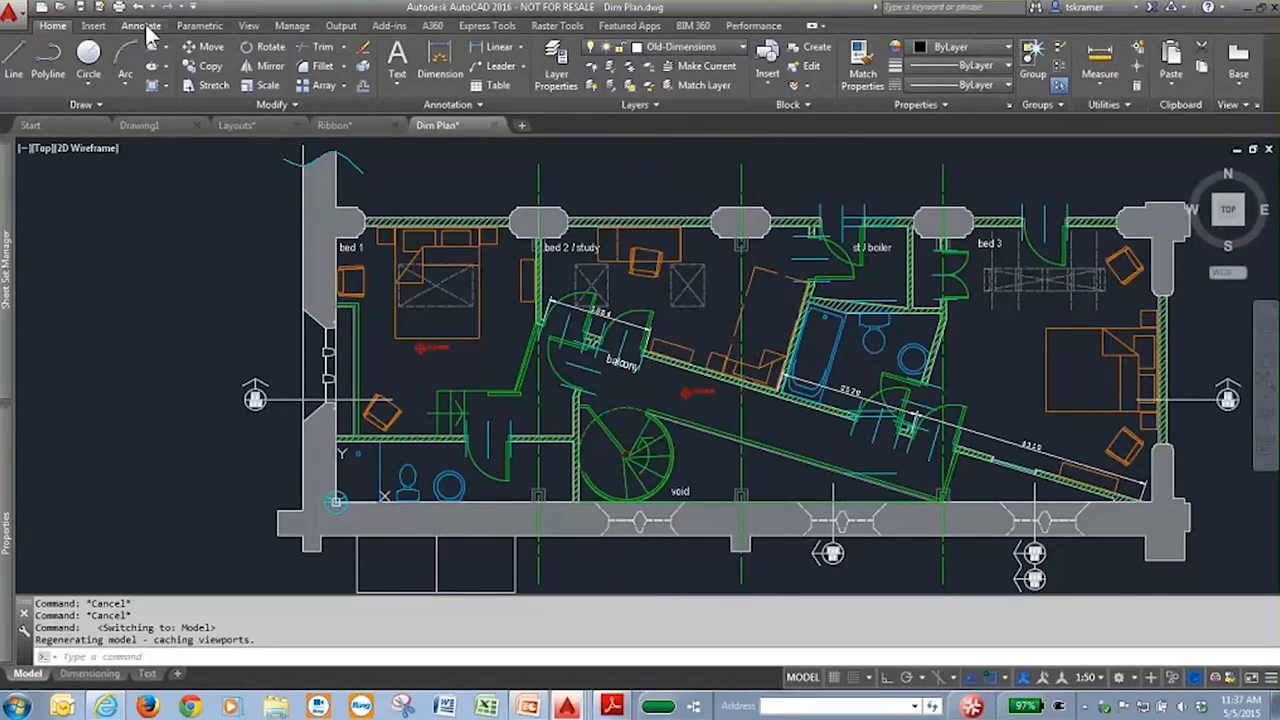
- Examine the annotation tools for dimensions, including the dimension layer override list and the additional dimensioning commands
click(149, 27)
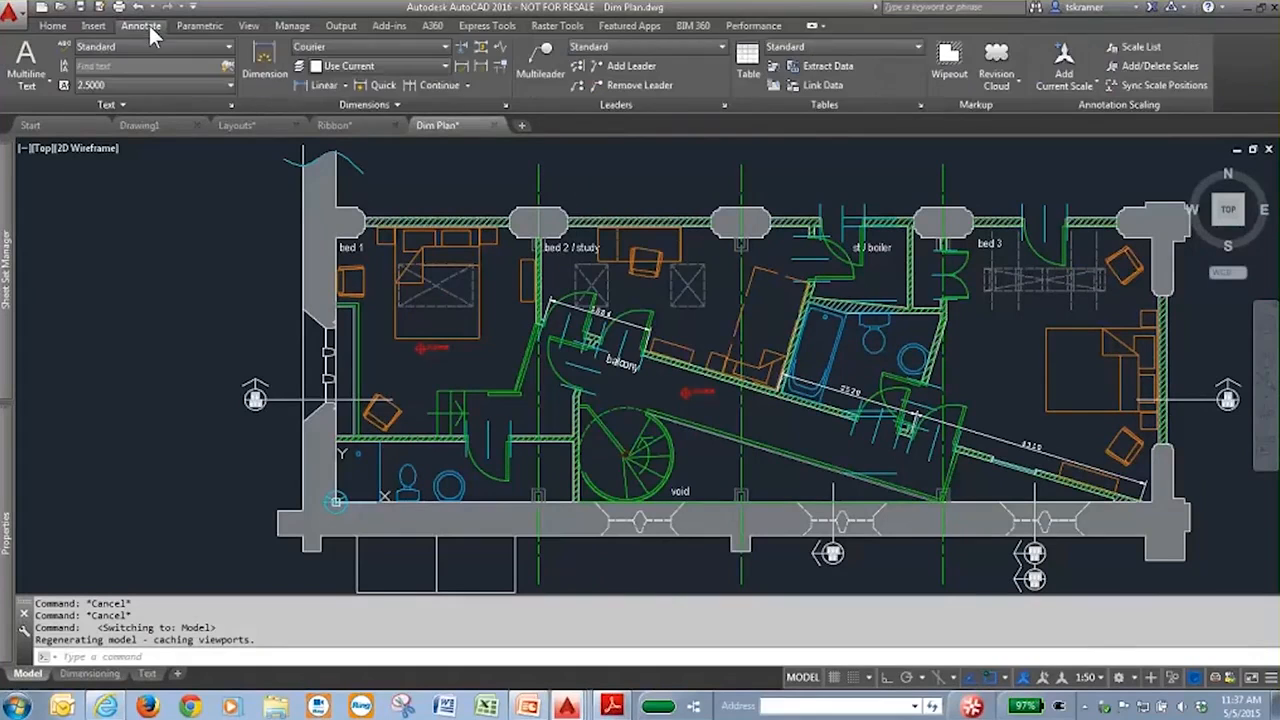
click(439, 64)
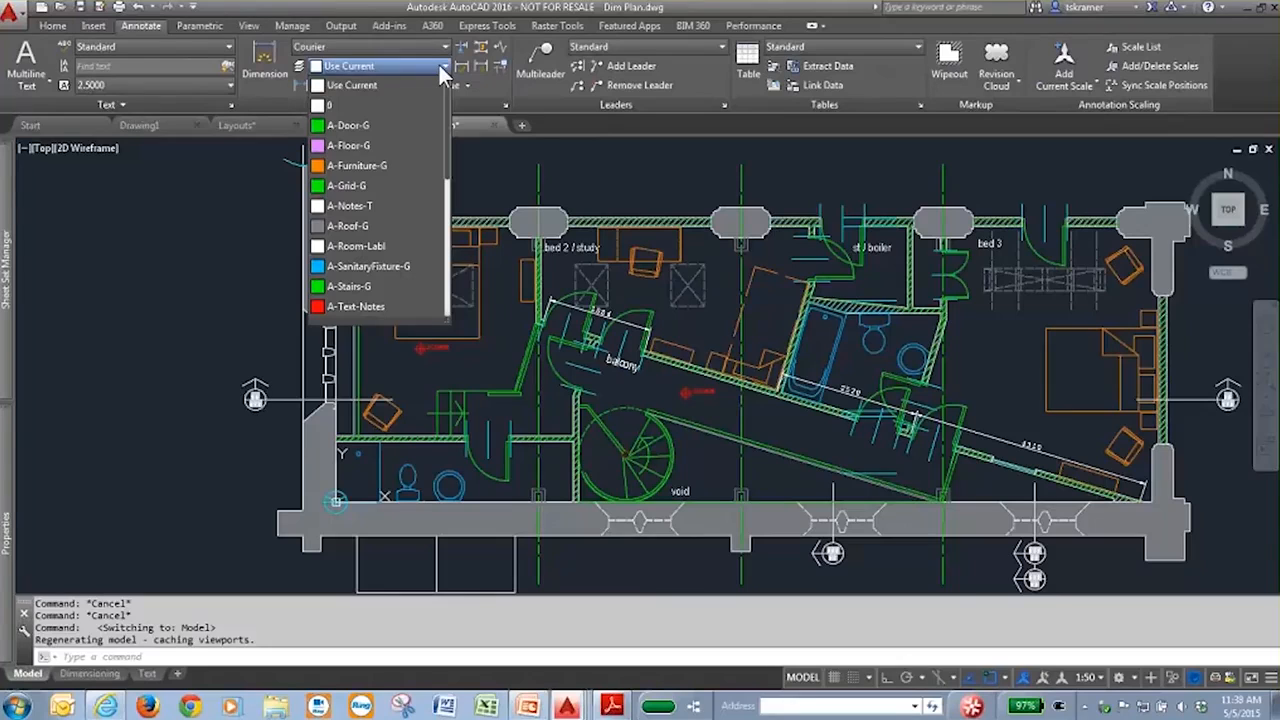
click(471, 89)
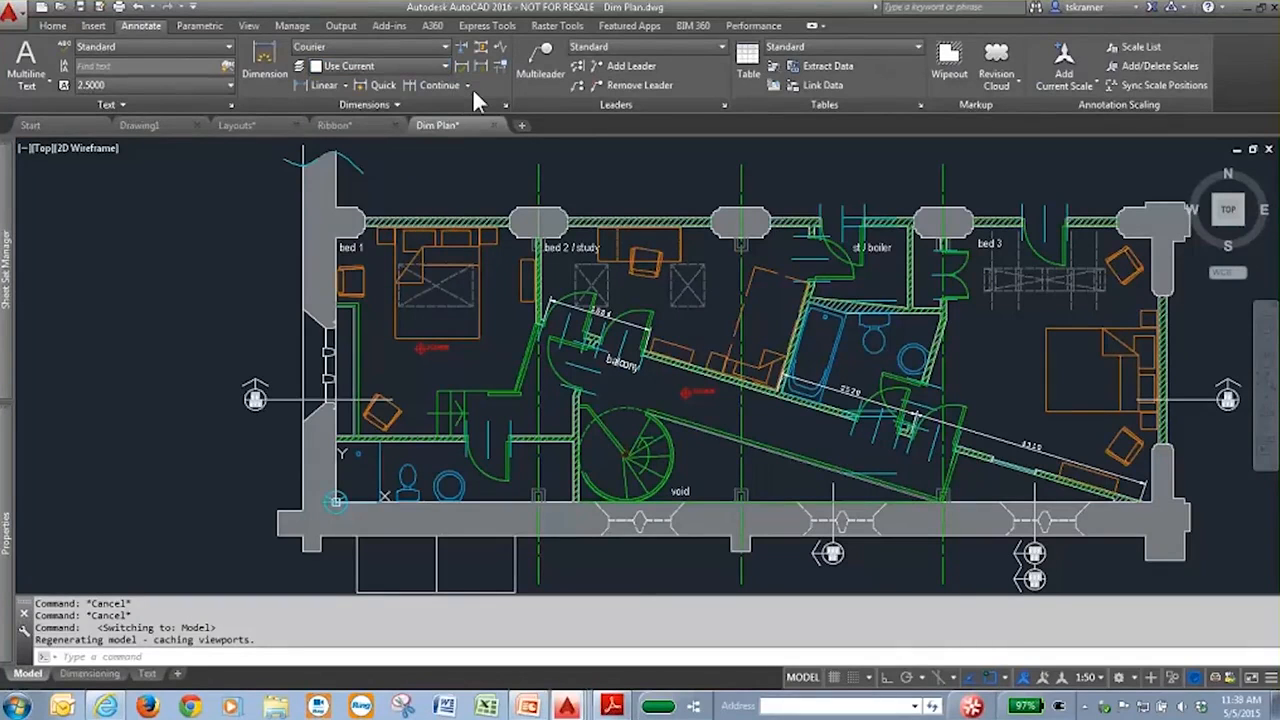
click(399, 103)
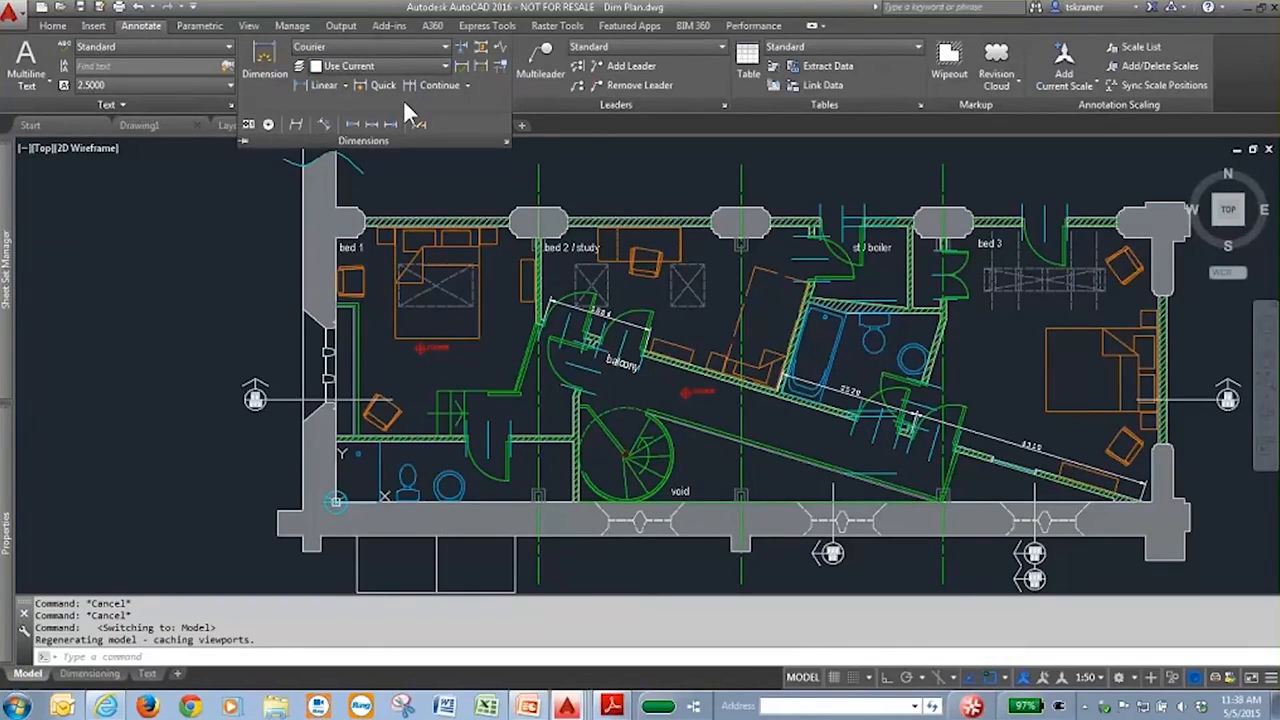
click(539, 193)
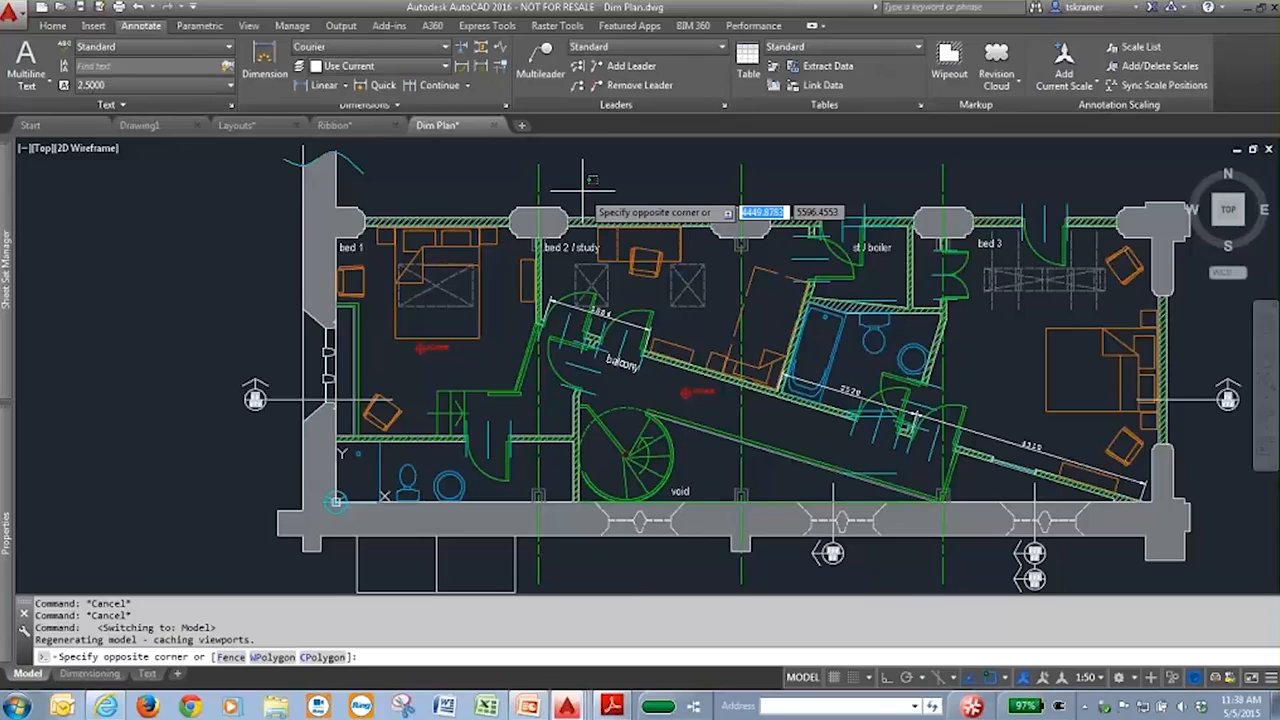
text(dimlay)
key(Escape)
key(Escape)
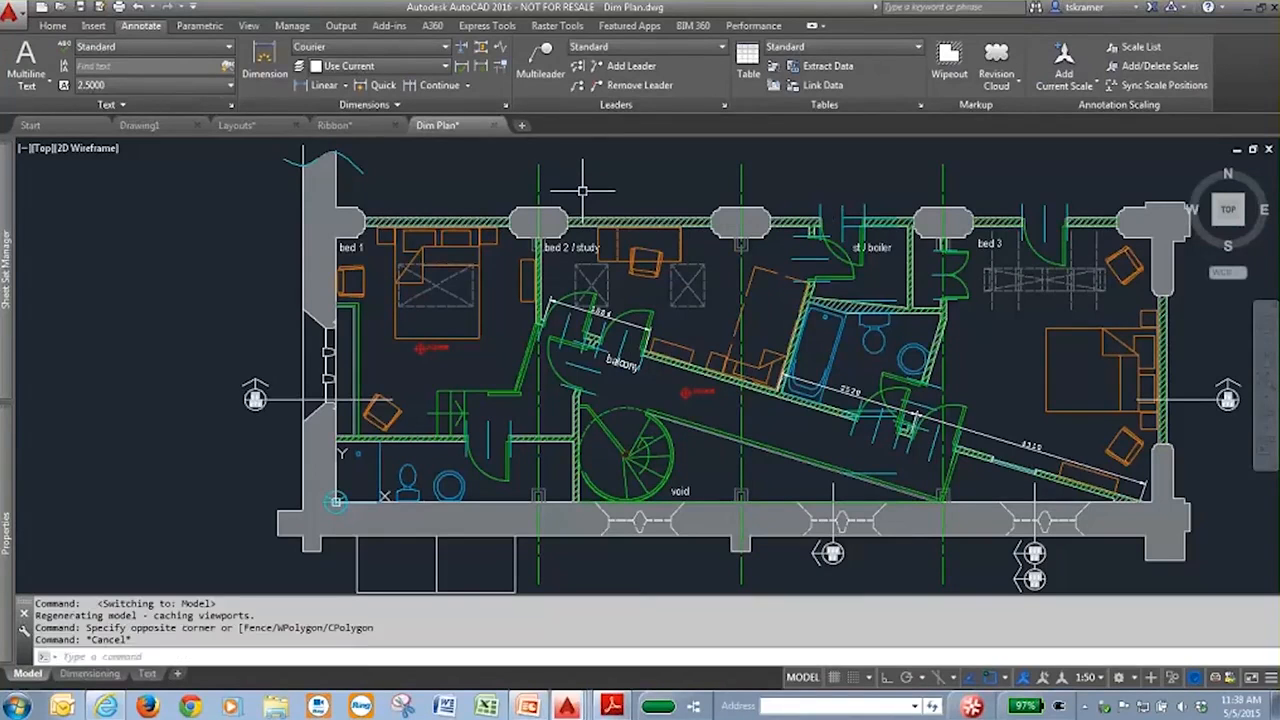
- Set the DIMLAYER system variable to A-DIMS so new dimensions are placed on that layer
text(d)
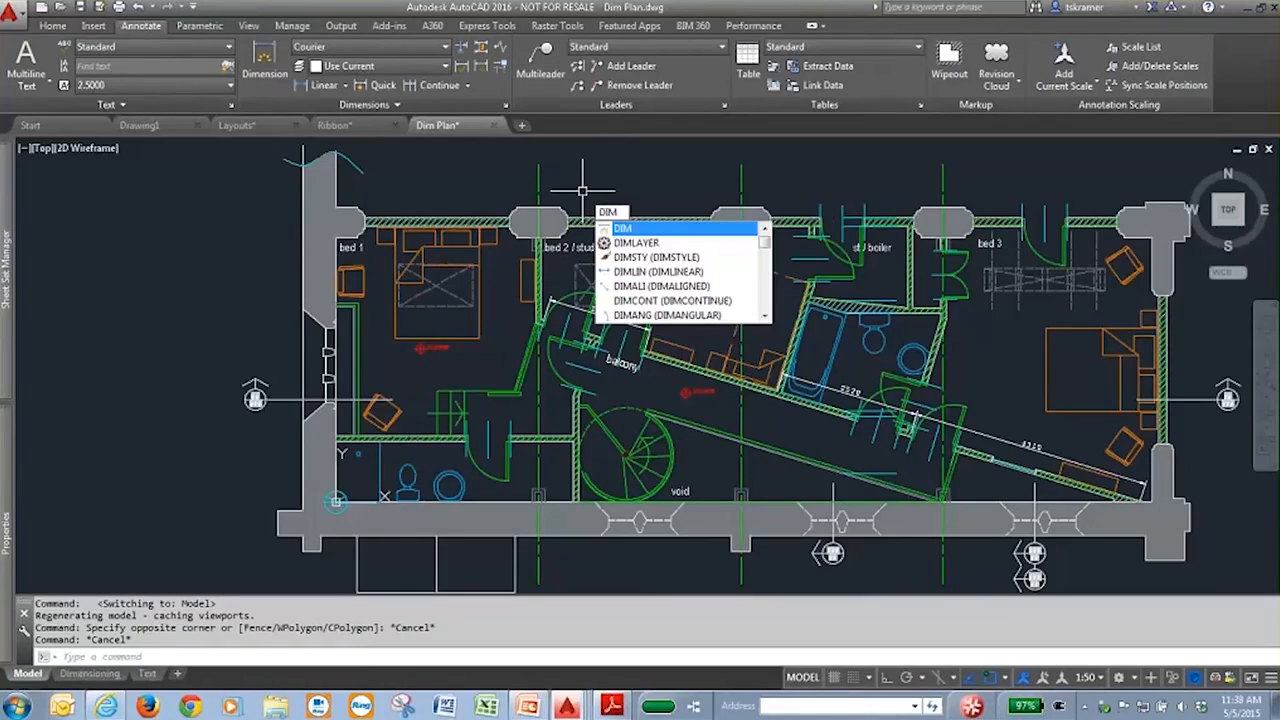
key(Down)
key(Return)
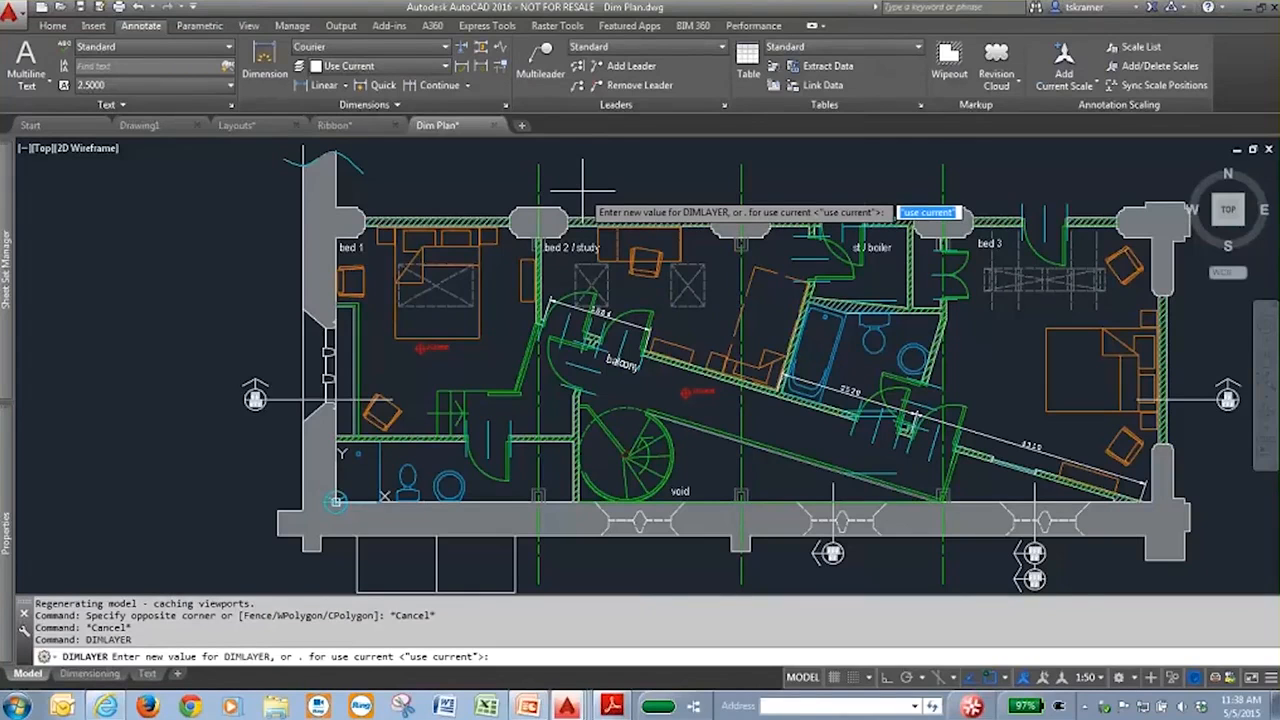
text(A-DIMS)
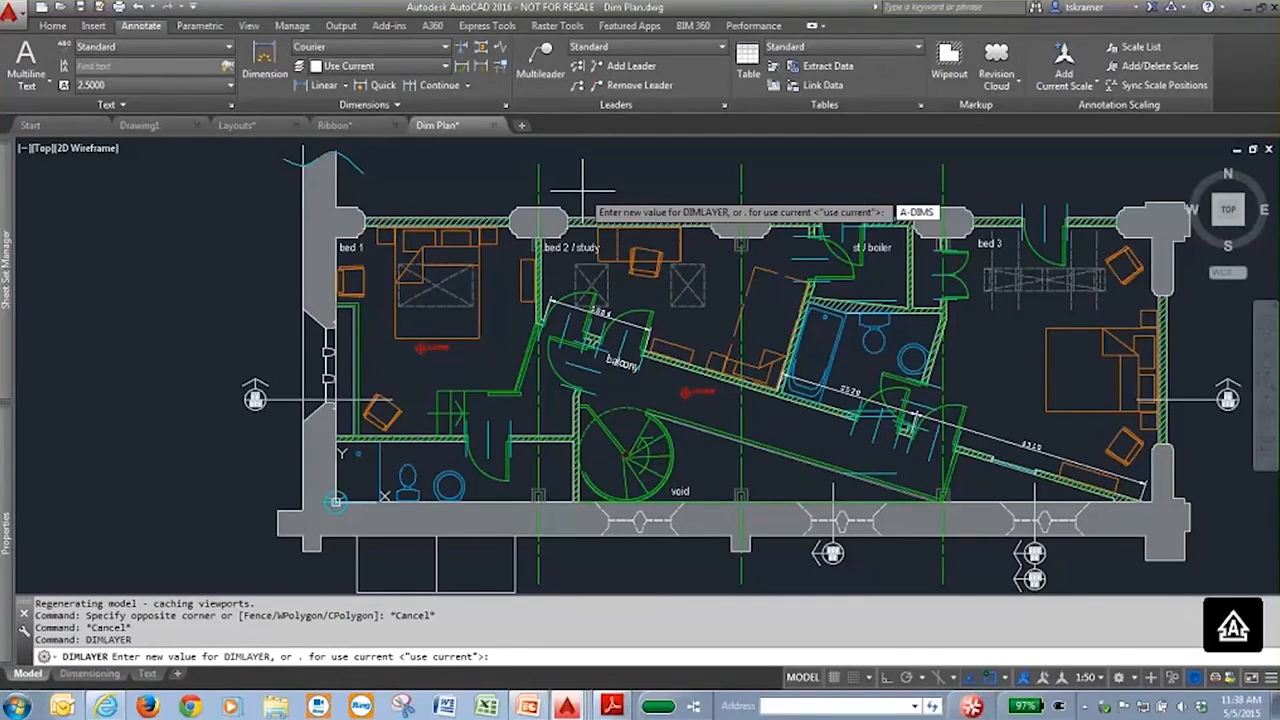
key(Return)
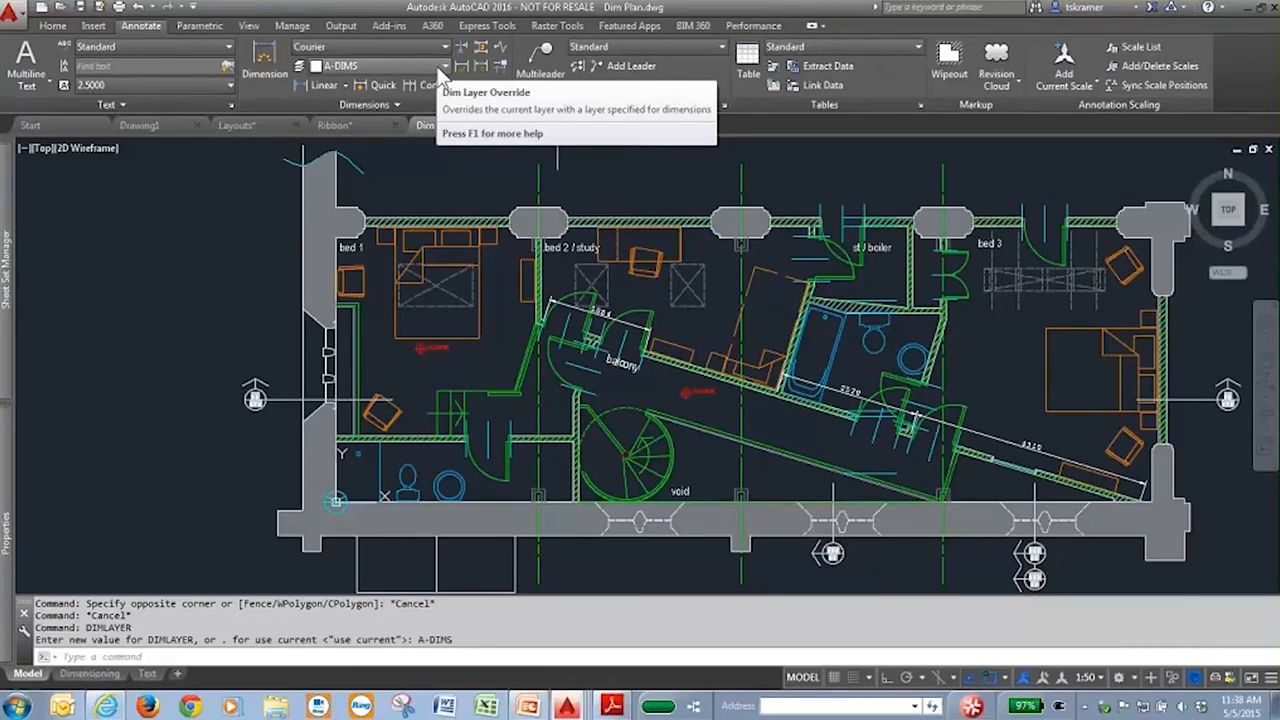
- With the DIM command, dimension the horizontal wall segment below bed 1 west of the door, placing the dimension above the chair
click(272, 65)
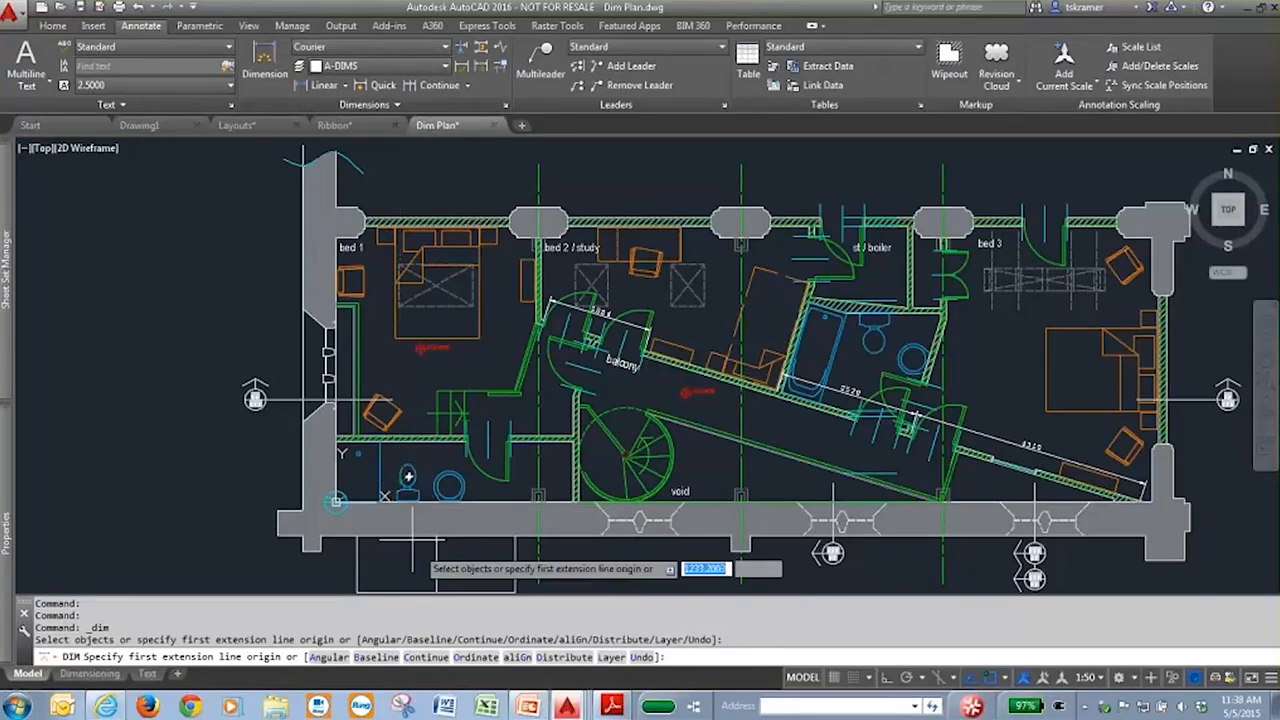
key(Return)
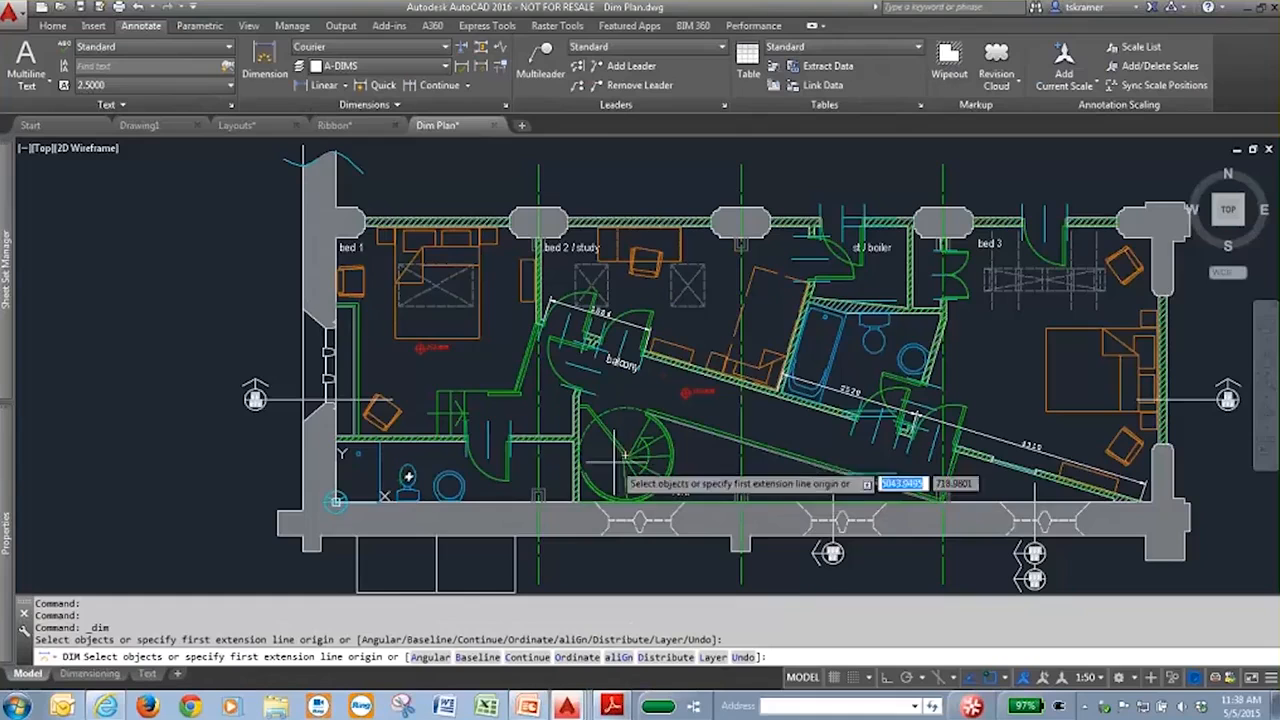
scroll(430, 462, up, 6)
middle_drag(430, 465, 704, 448)
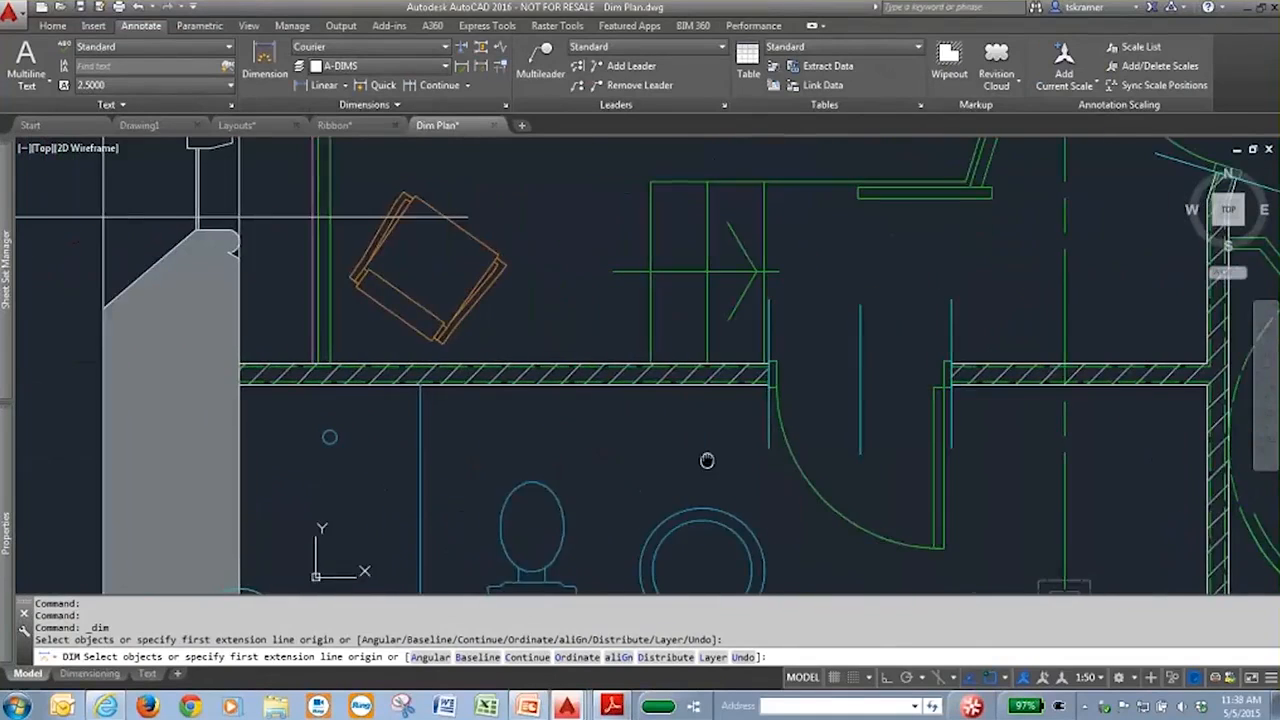
middle_drag(586, 348, 586, 345)
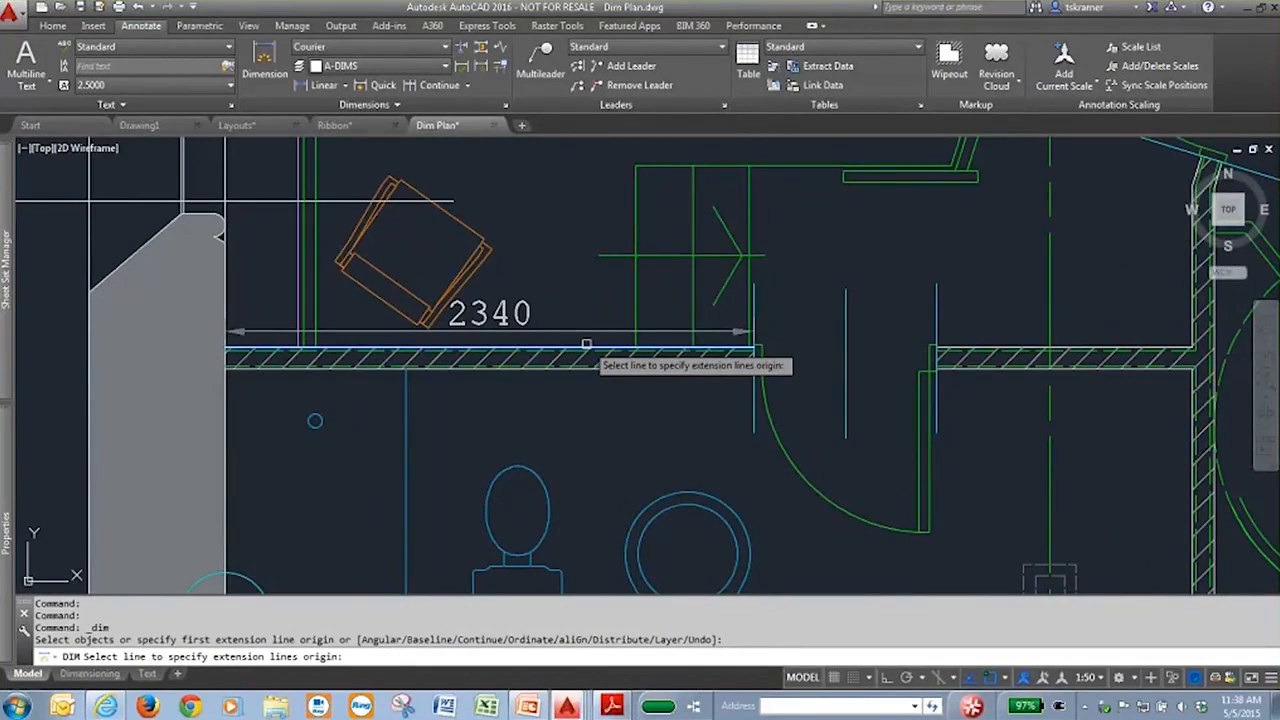
click(586, 345)
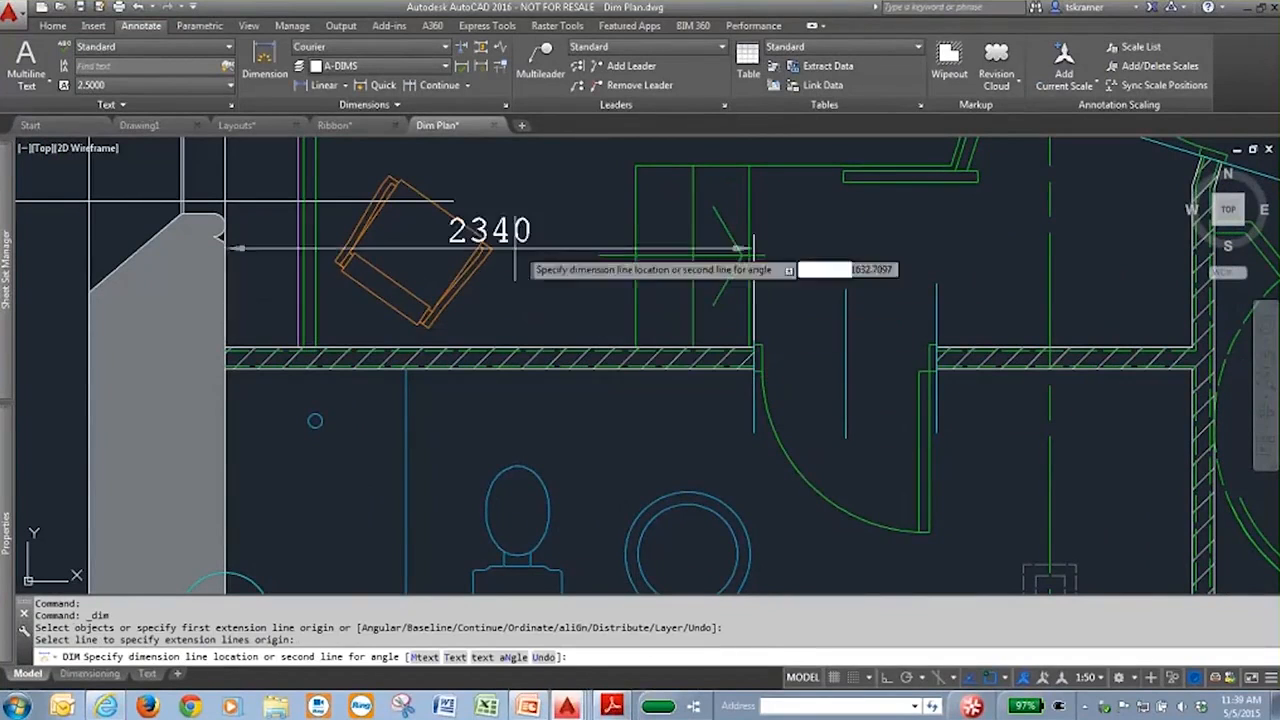
middle_drag(551, 254, 454, 404)
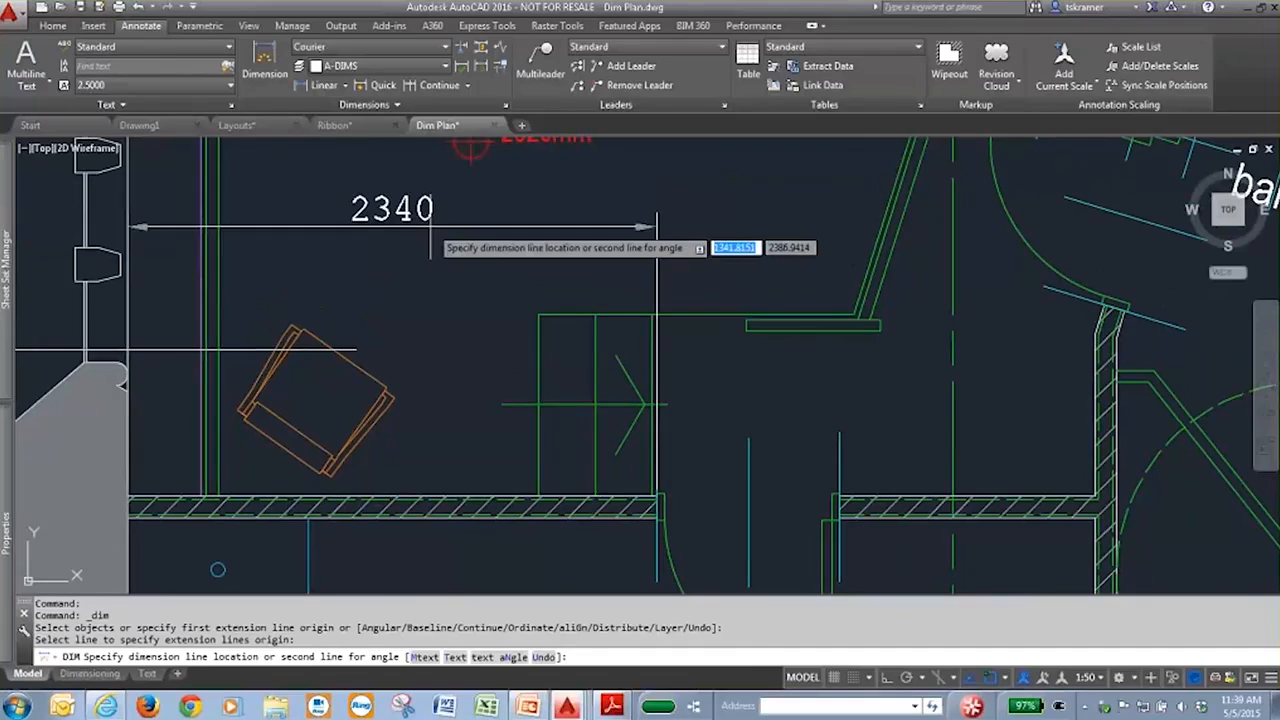
click(440, 242)
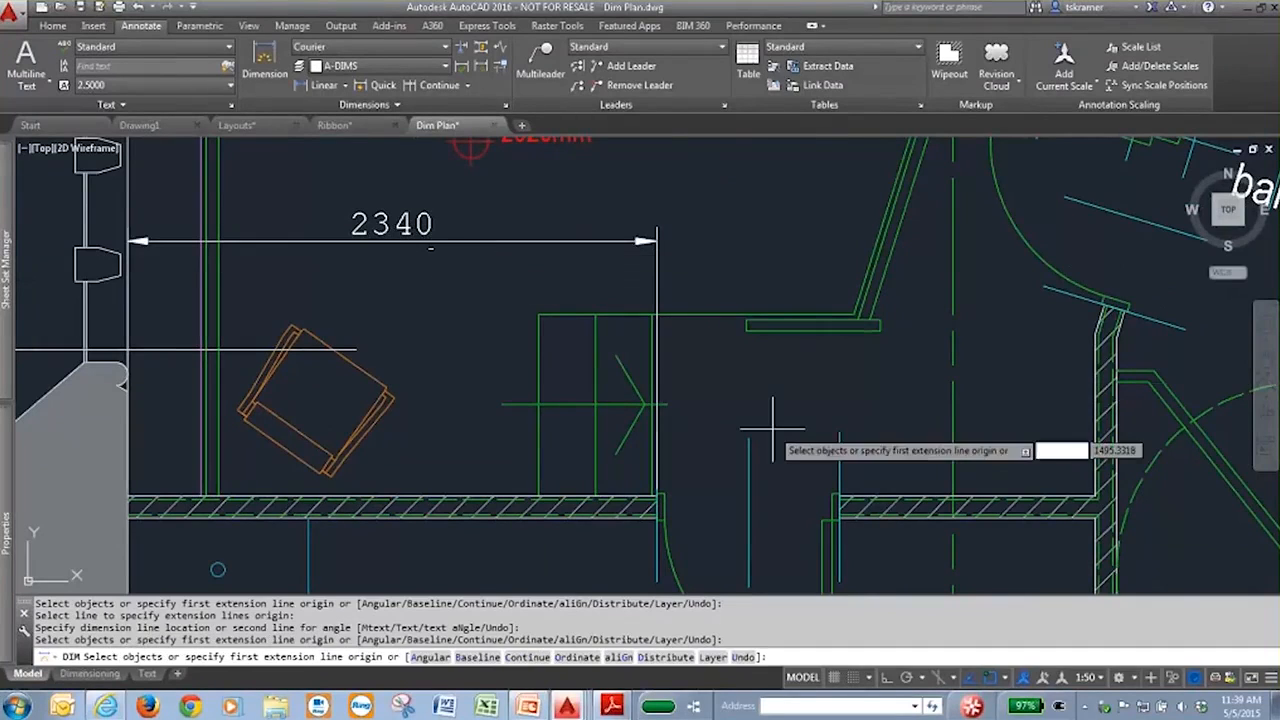
- Dimension the short wall segment east of the same door, in line with the previous dimension
scroll(580, 460, down, 2)
middle_drag(691, 395, 628, 353)
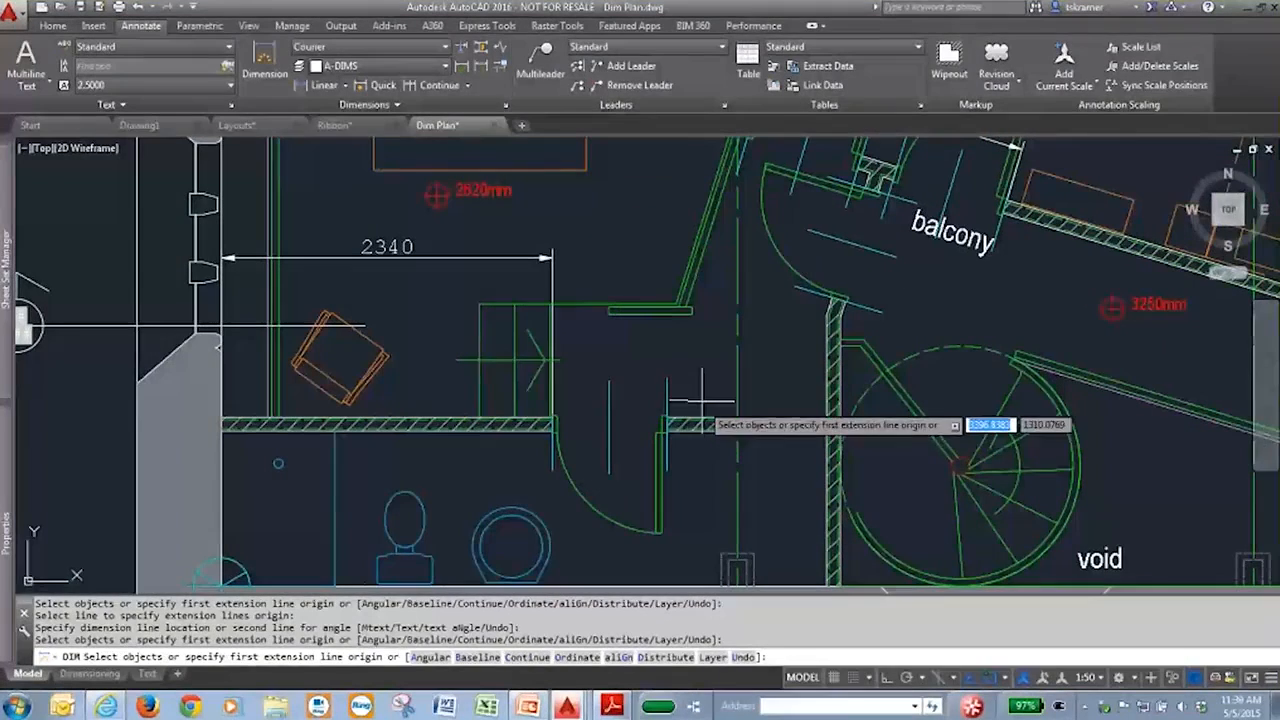
click(702, 424)
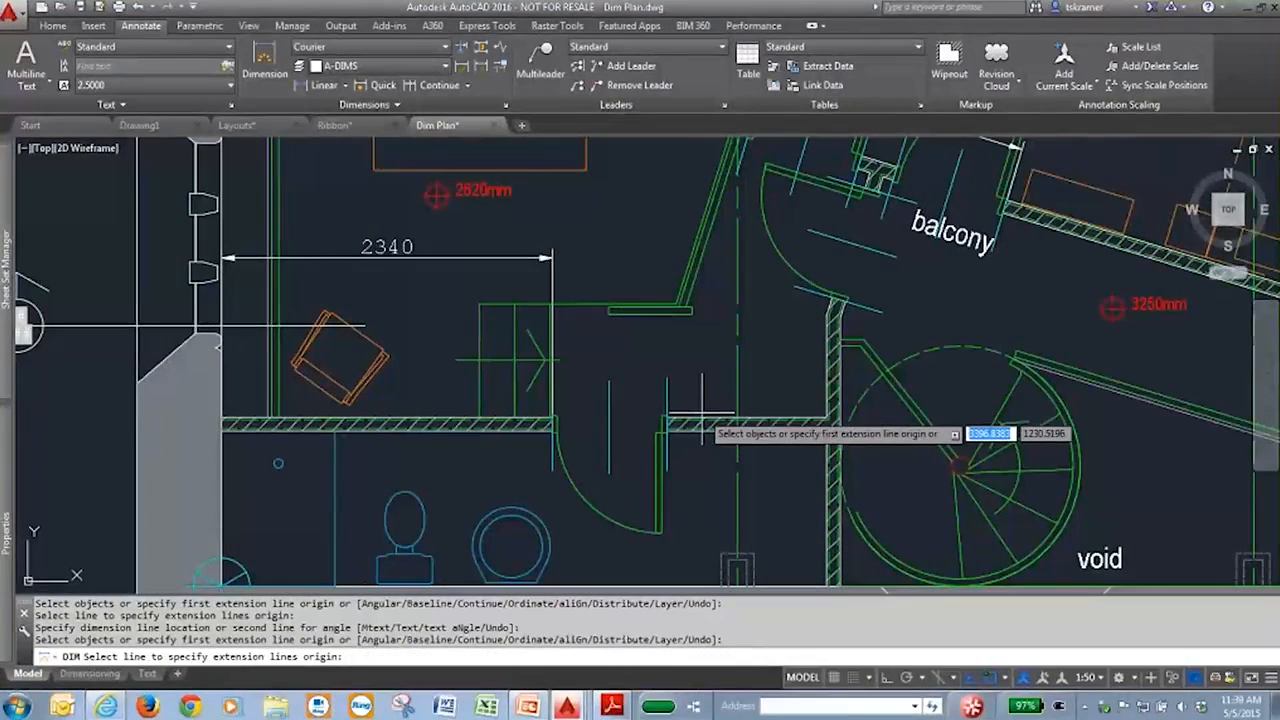
click(655, 258)
- Add a diameter dimension to the spiral staircase circle, with its text outside the circle to the east
middle_drag(897, 401, 643, 333)
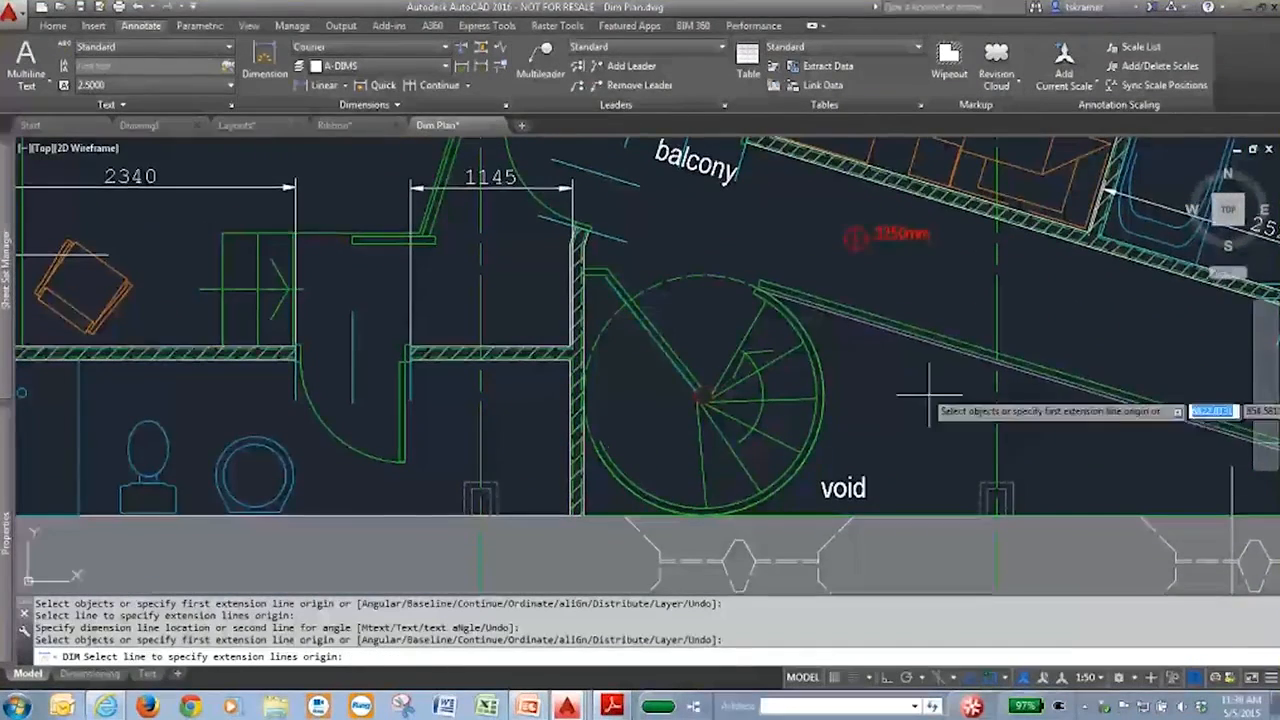
click(703, 395)
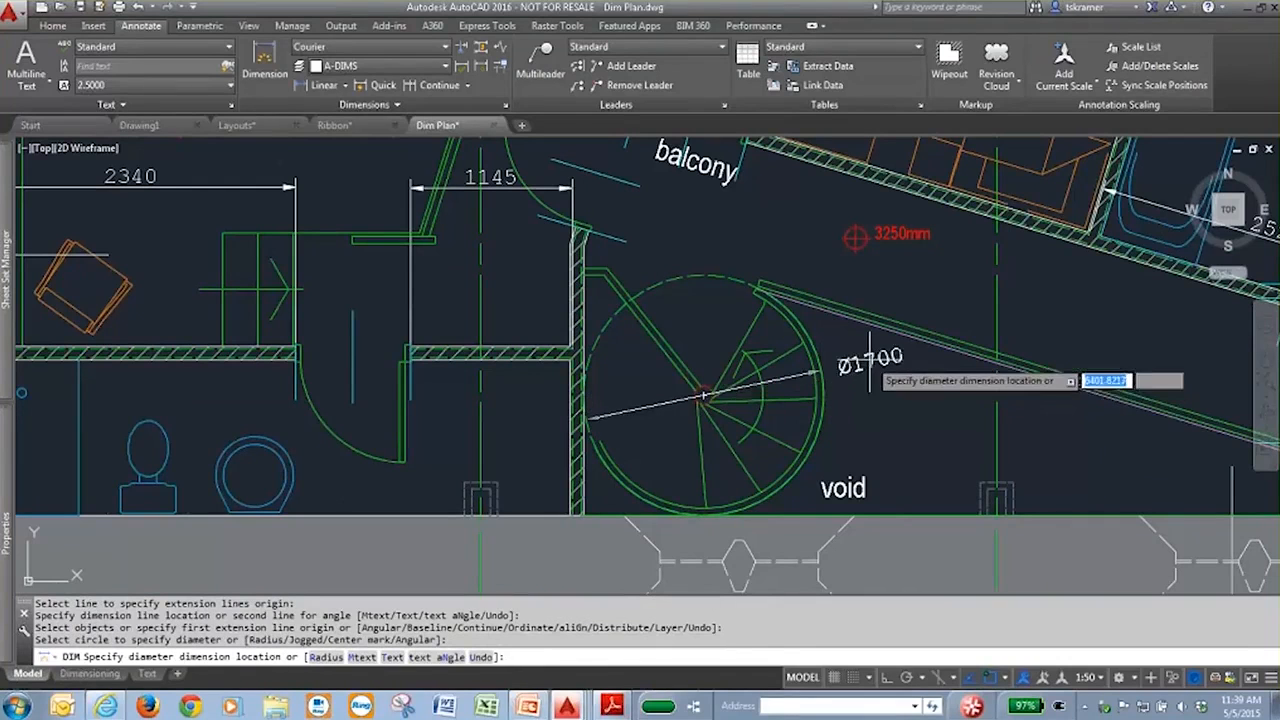
click(876, 372)
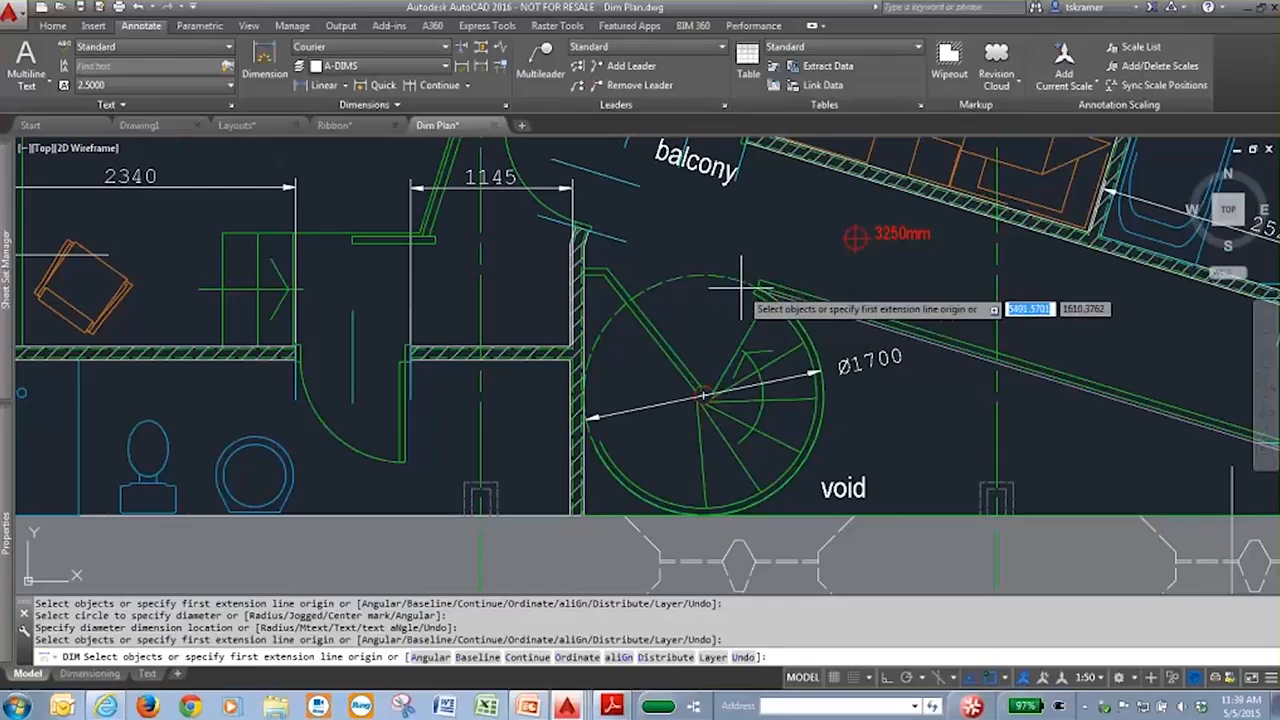
- Dimension the eastern segment of the angled wall below bed 3 over the 4310 dimension, resolving the overlap with Move away
middle_drag(923, 399, 520, 393)
mouse_move(689, 417)
middle_down()
mouse_move(614, 449)
mouse_move(300, 420)
middle_up()
middle_drag(778, 418, 728, 394)
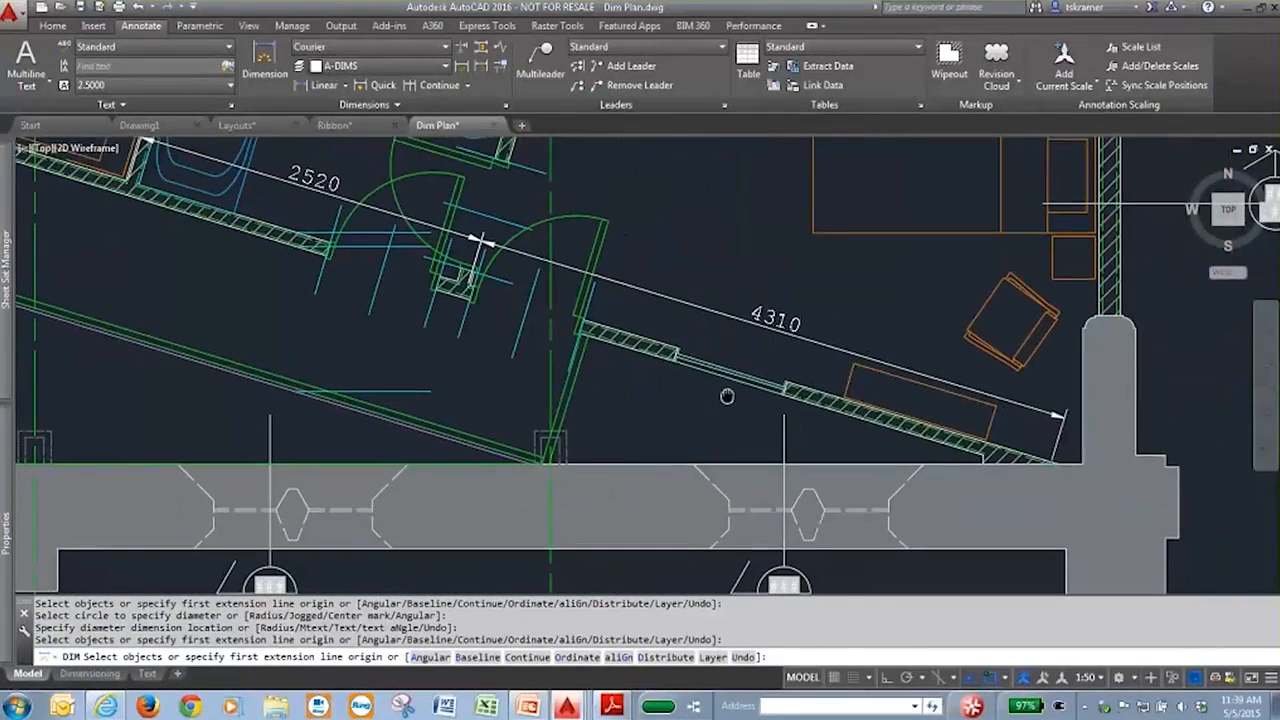
click(820, 385)
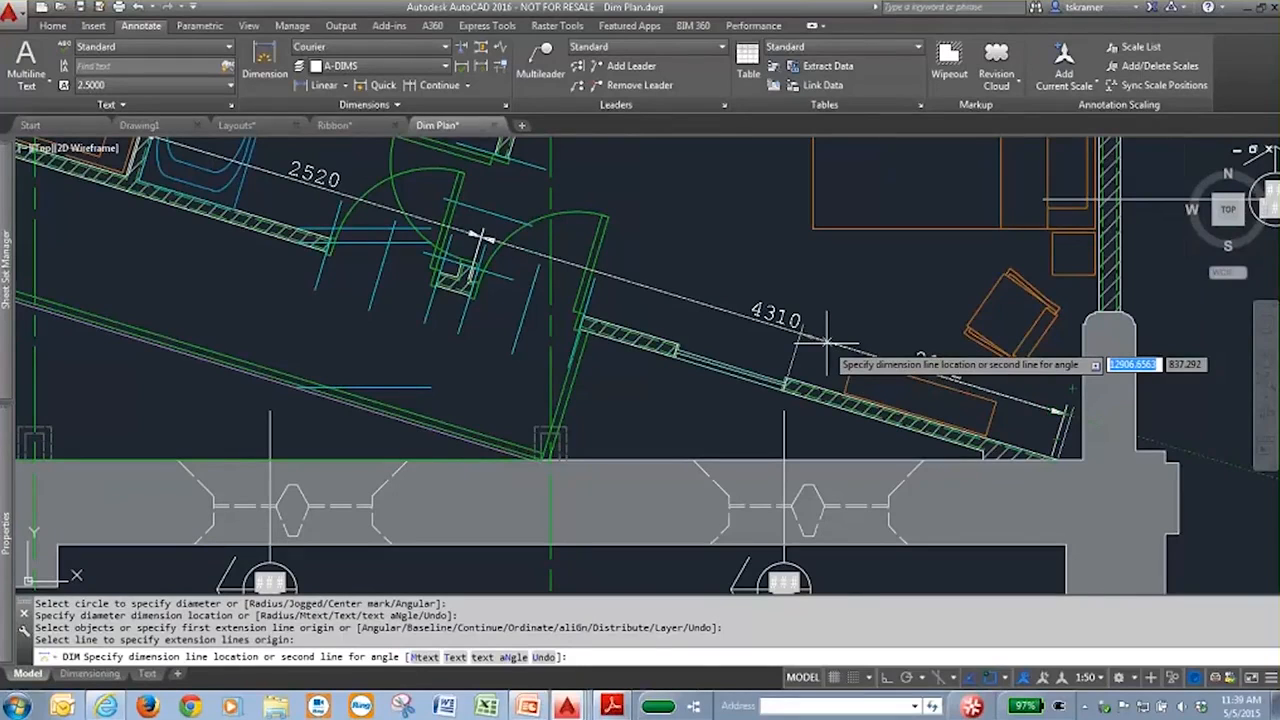
click(826, 341)
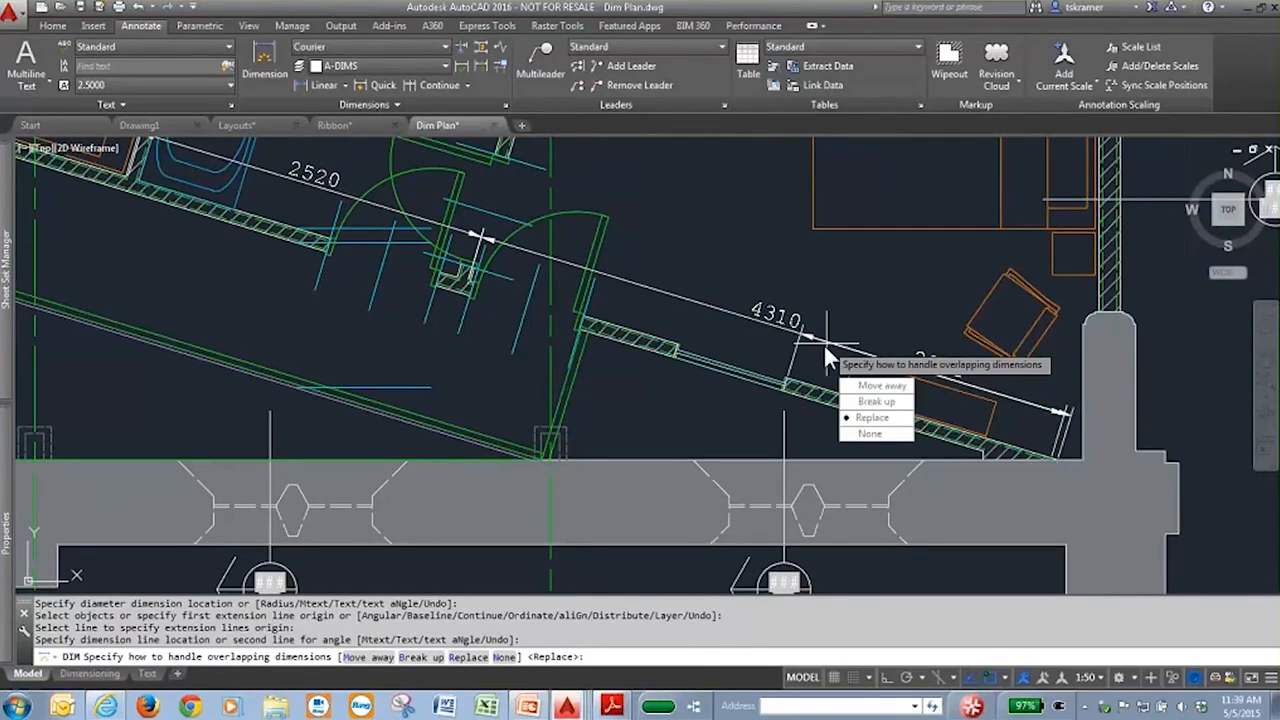
click(880, 385)
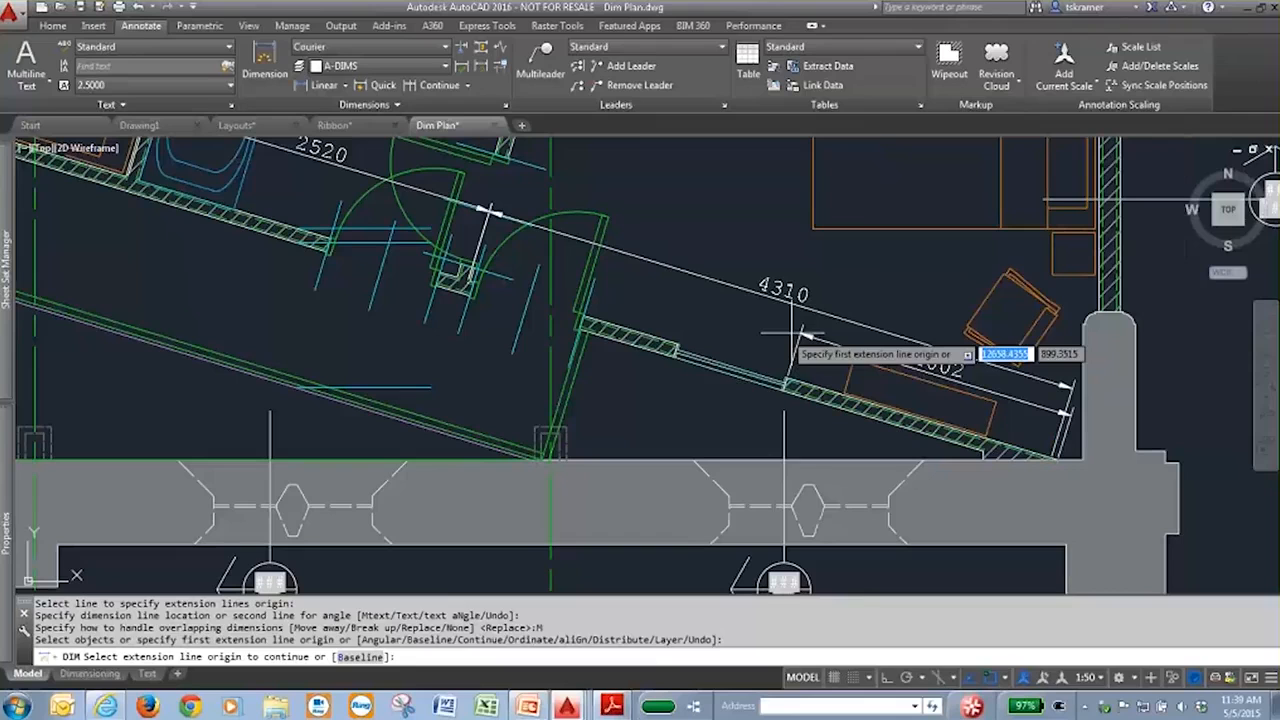
key(Escape)
middle_drag(668, 360, 665, 416)
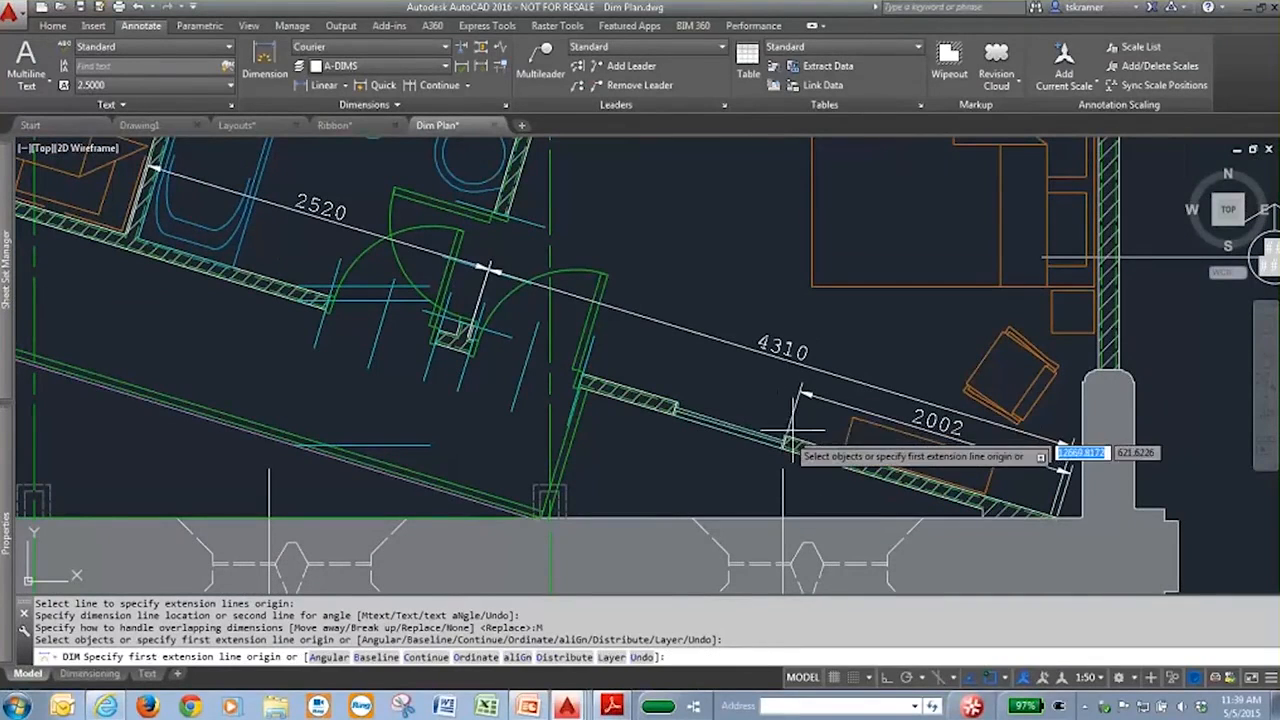
click(678, 405)
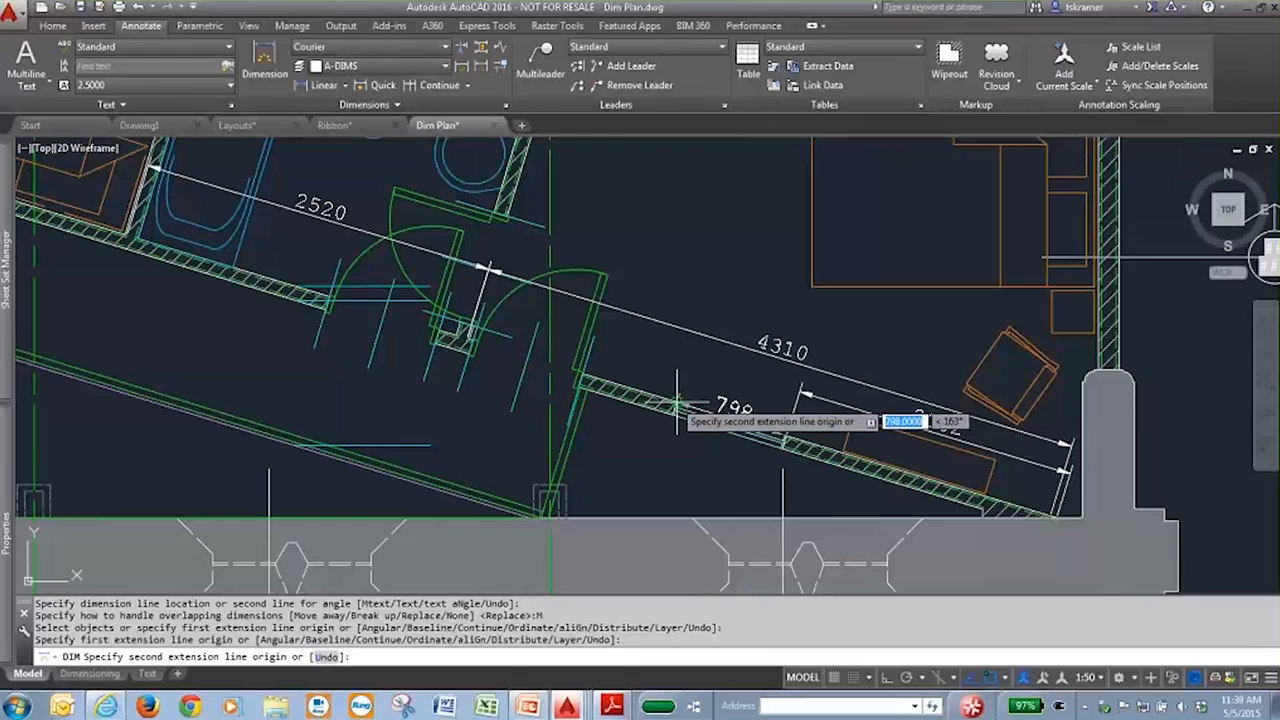
click(700, 380)
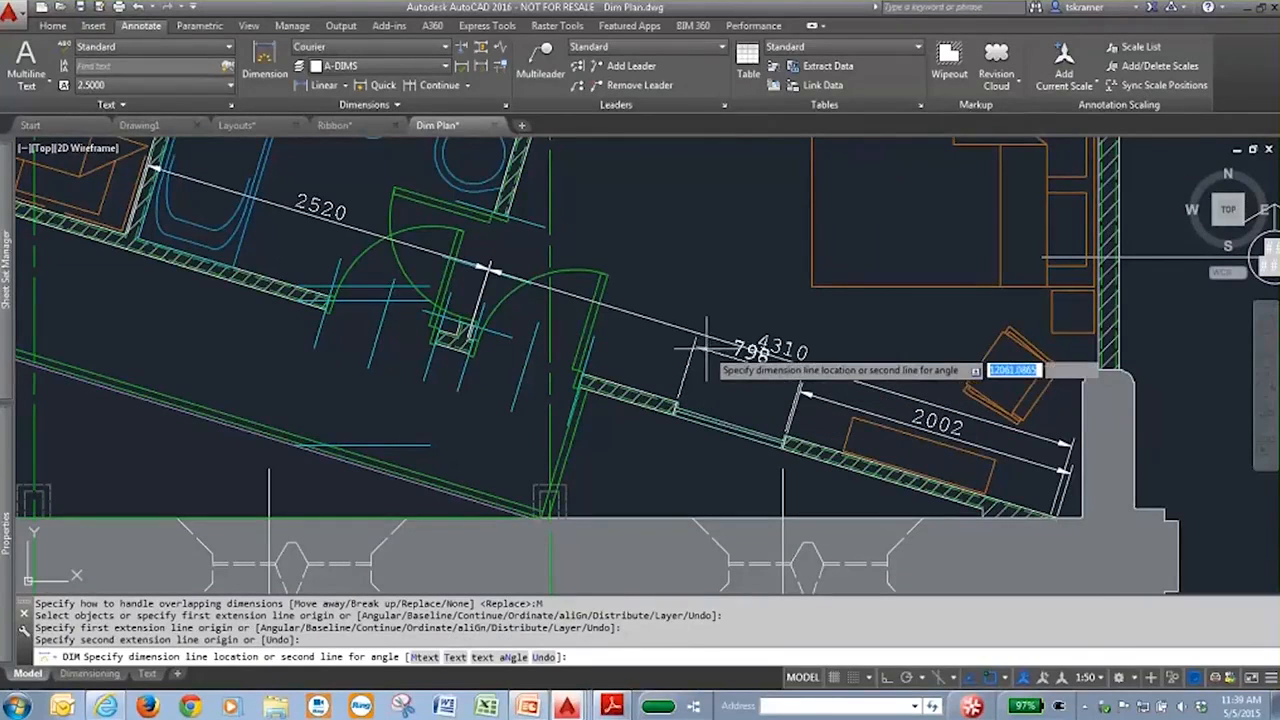
key(Escape)
- Dimension the short angled wall segment beside the bed 3 door on the 4310 dimension line, resolving the overlap with Break up
key(Return)
click(641, 388)
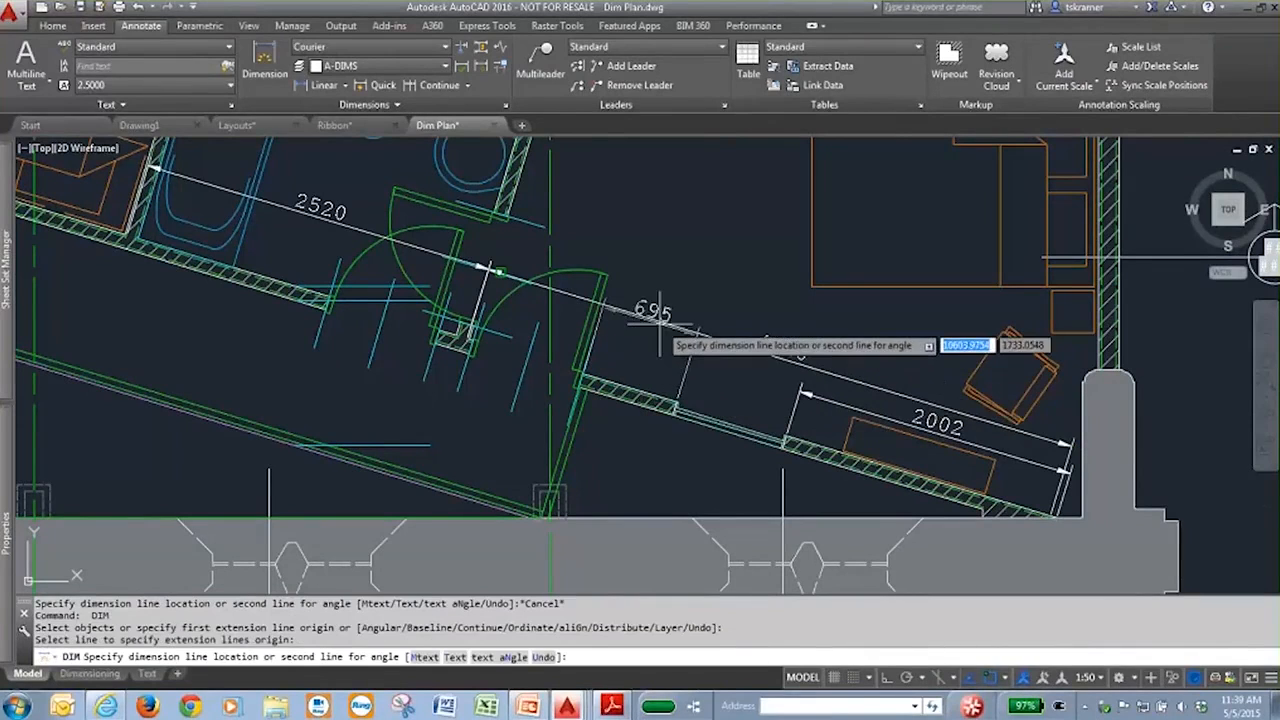
click(660, 325)
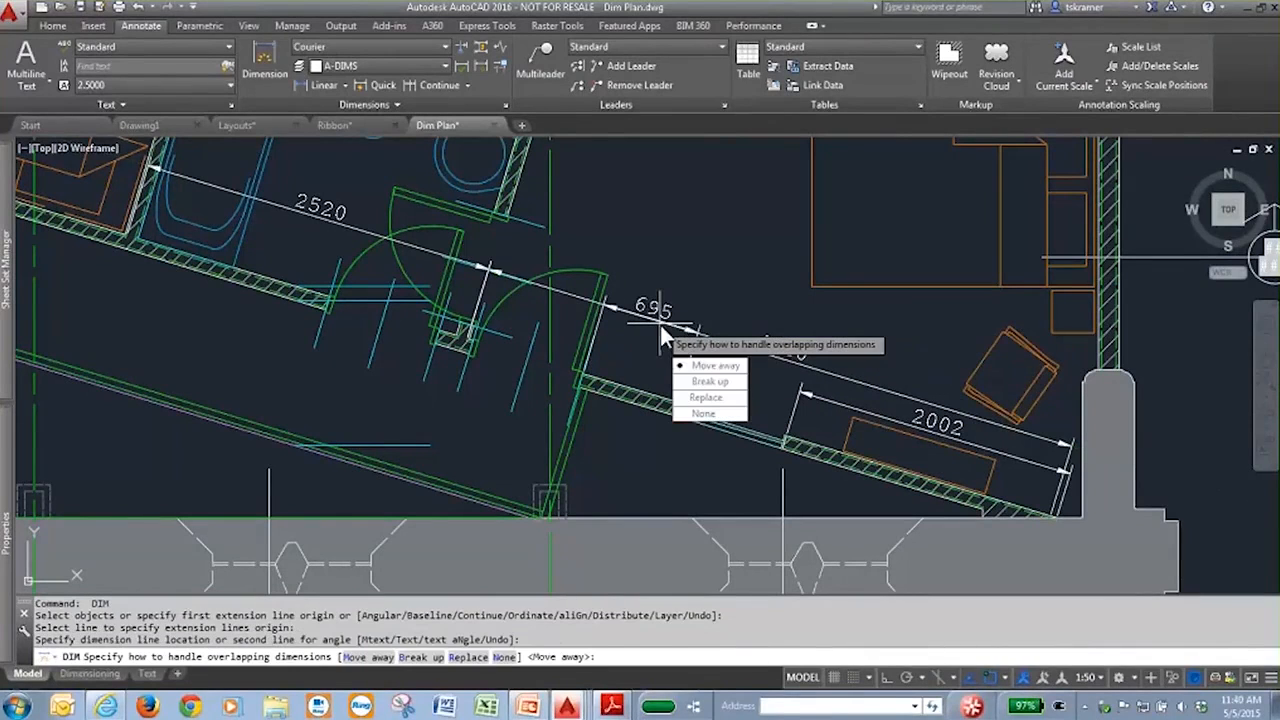
click(708, 381)
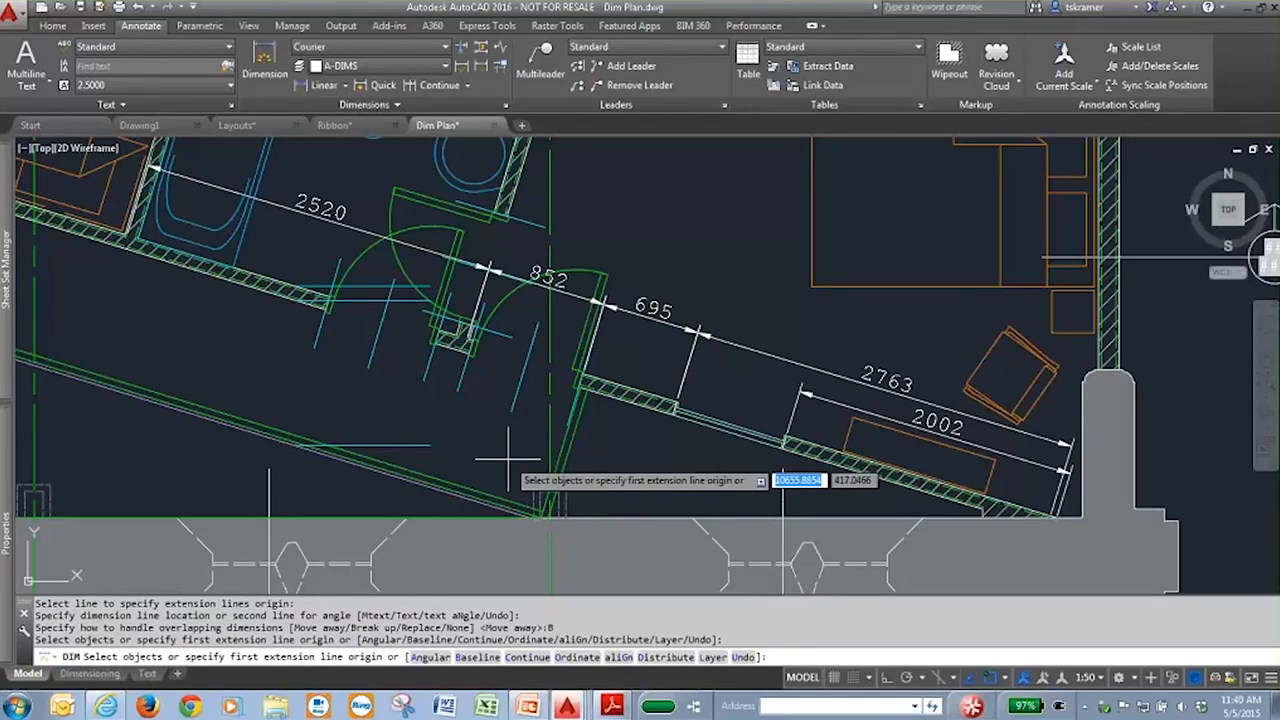
- Dimension the angled wall segment below the bathroom on the 2520 dimension line, resolving the overlap with Replace
middle_drag(295, 290, 398, 345)
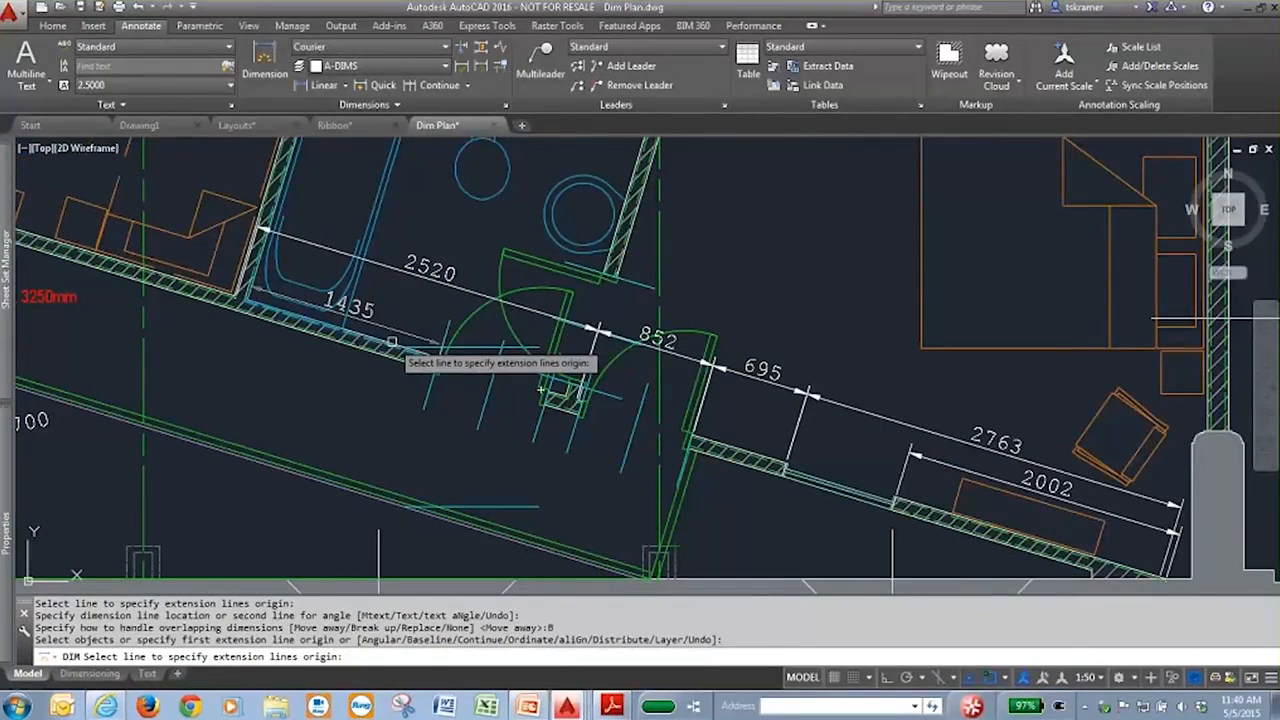
click(400, 340)
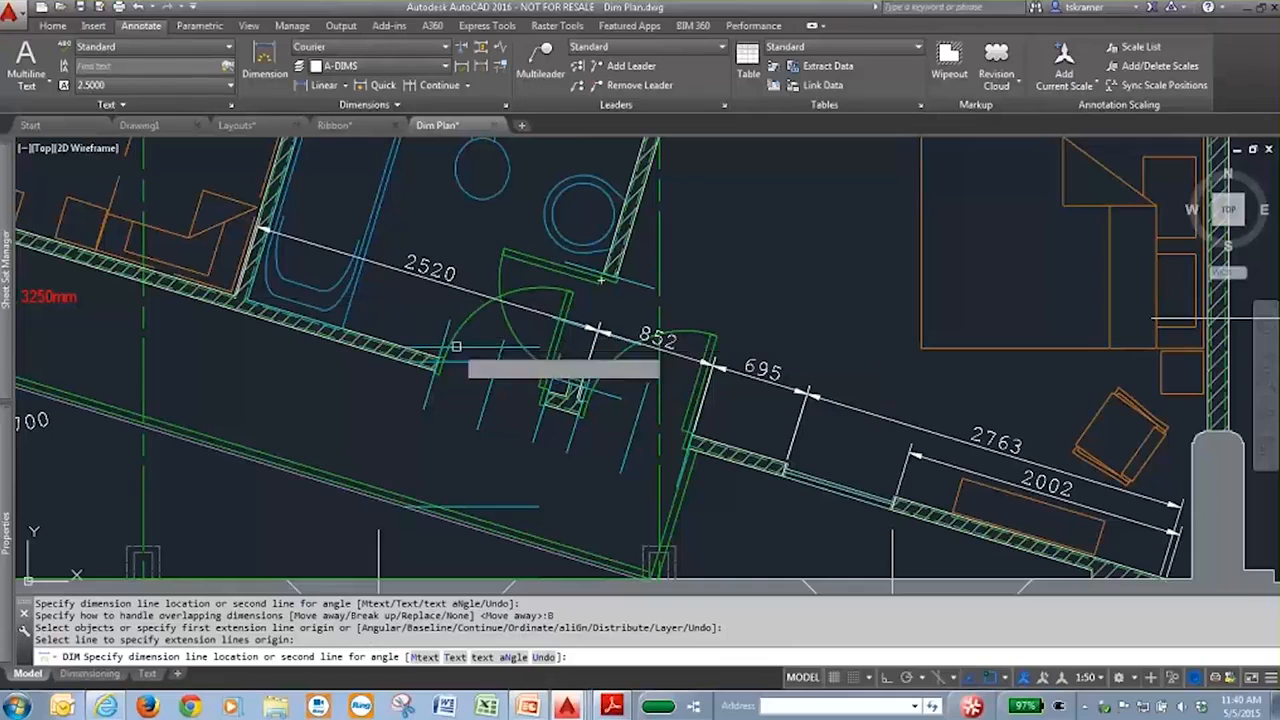
click(395, 268)
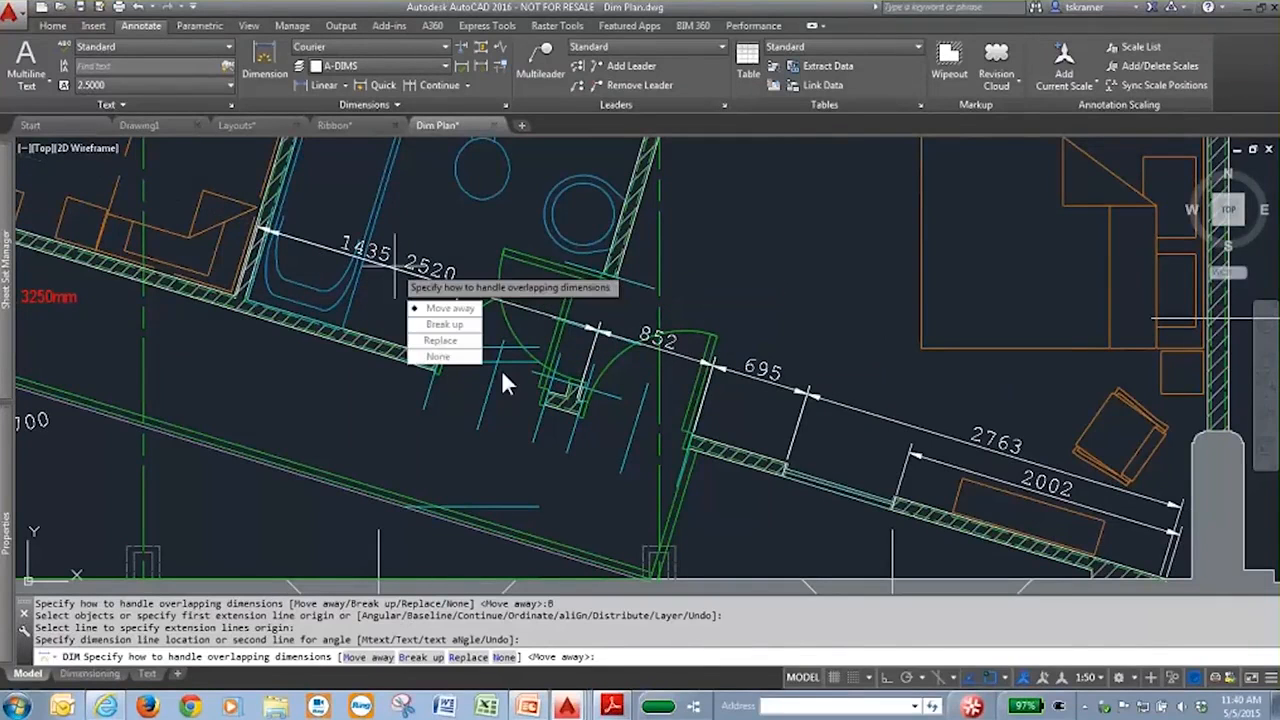
text(R)
key(Return)
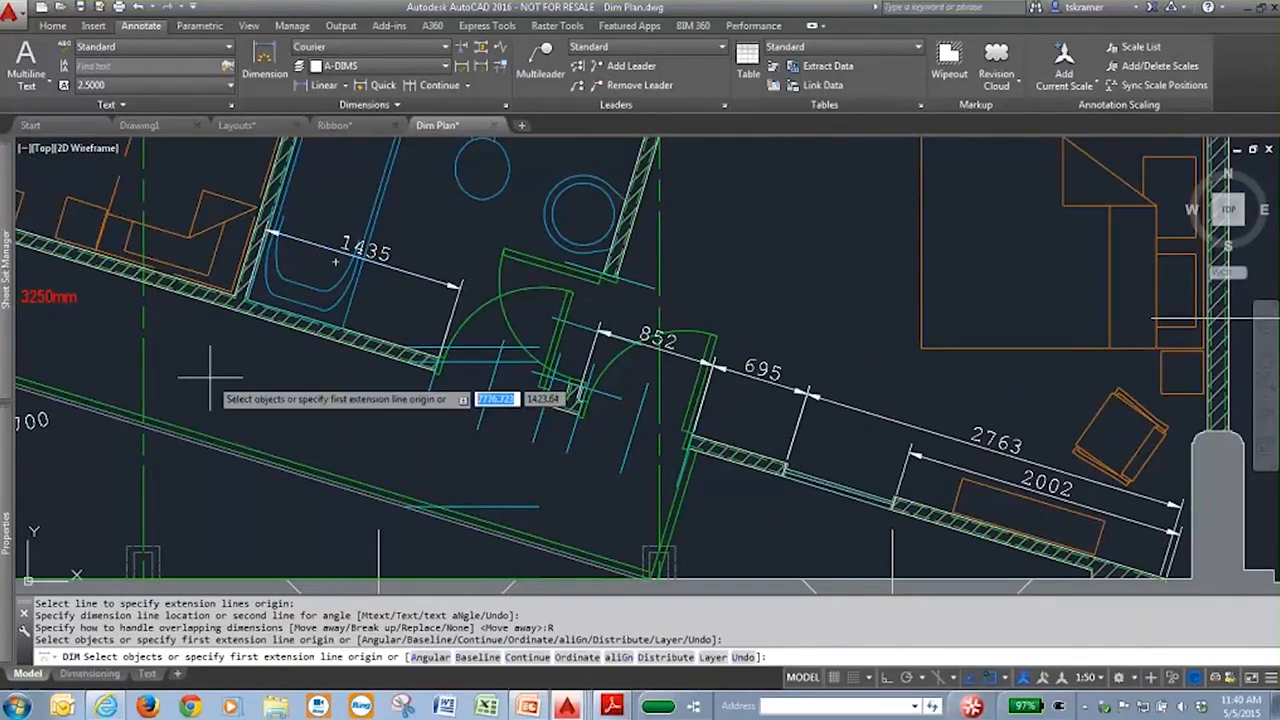
key(Return)
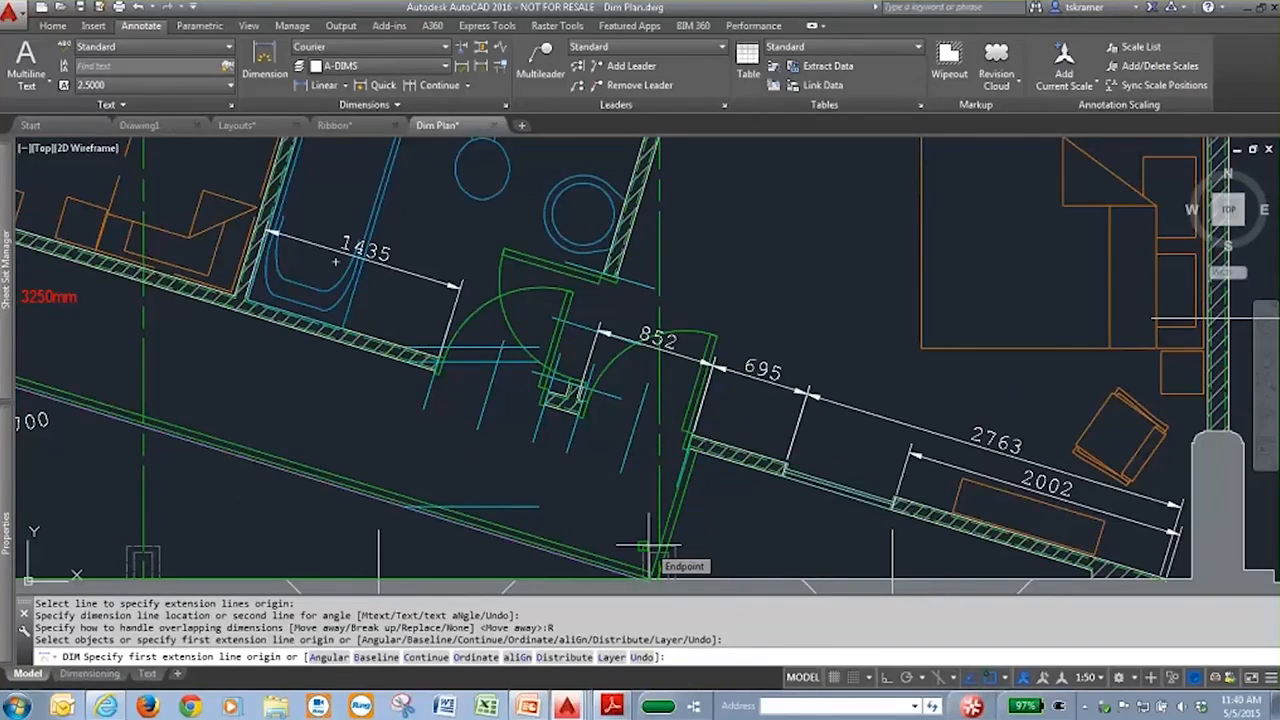
key(Escape)
- Dimension the long edge of the desk in bed 2 / study, placing the dimension line above the north wall
scroll(608, 366, down, 5)
scroll(575, 488, up, 5)
scroll(508, 400, down, 2)
scroll(600, 404, up, 1)
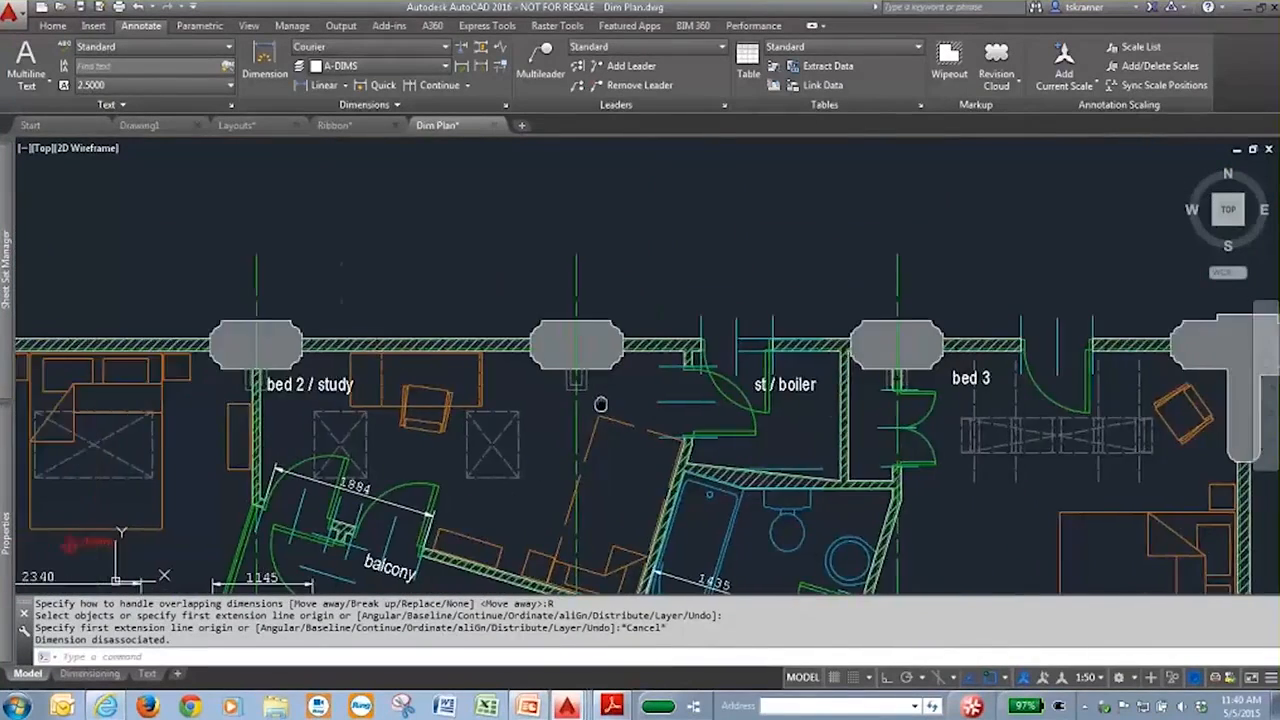
middle_drag(600, 404, 685, 426)
click(264, 62)
key(Return)
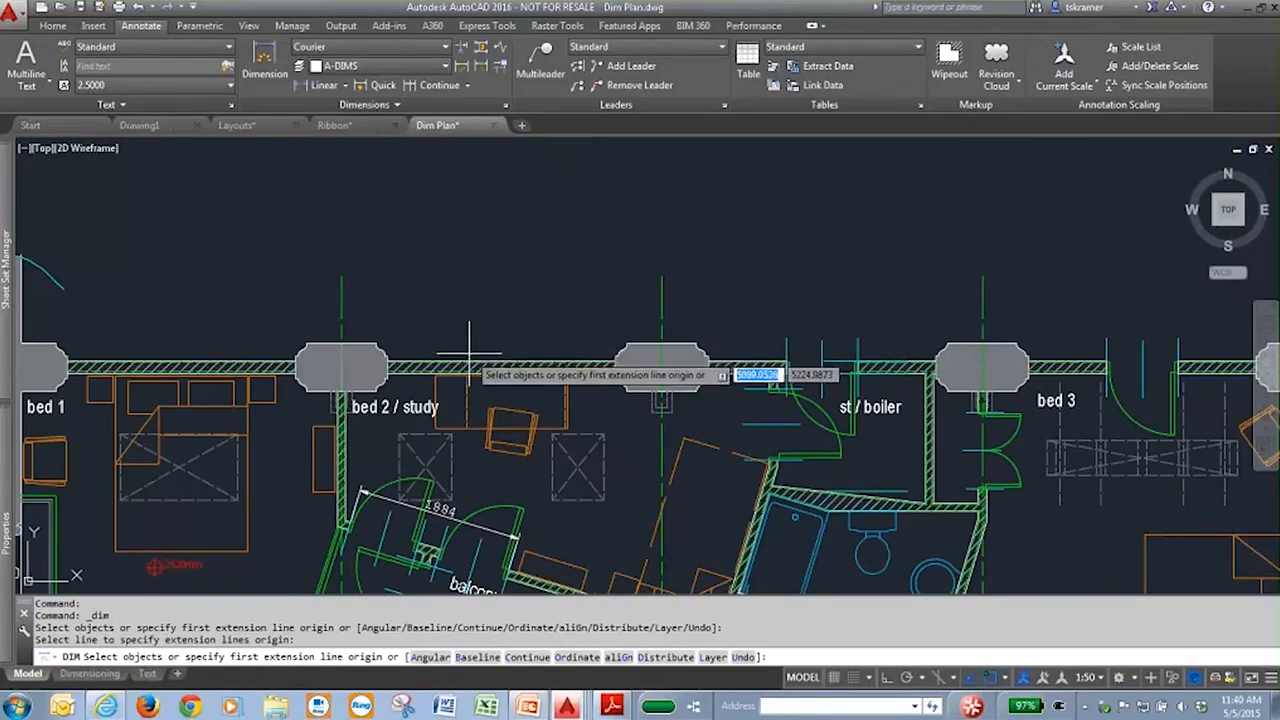
scroll(470, 365, up, 5)
scroll(475, 379, down, 1)
key(Return)
click(492, 371)
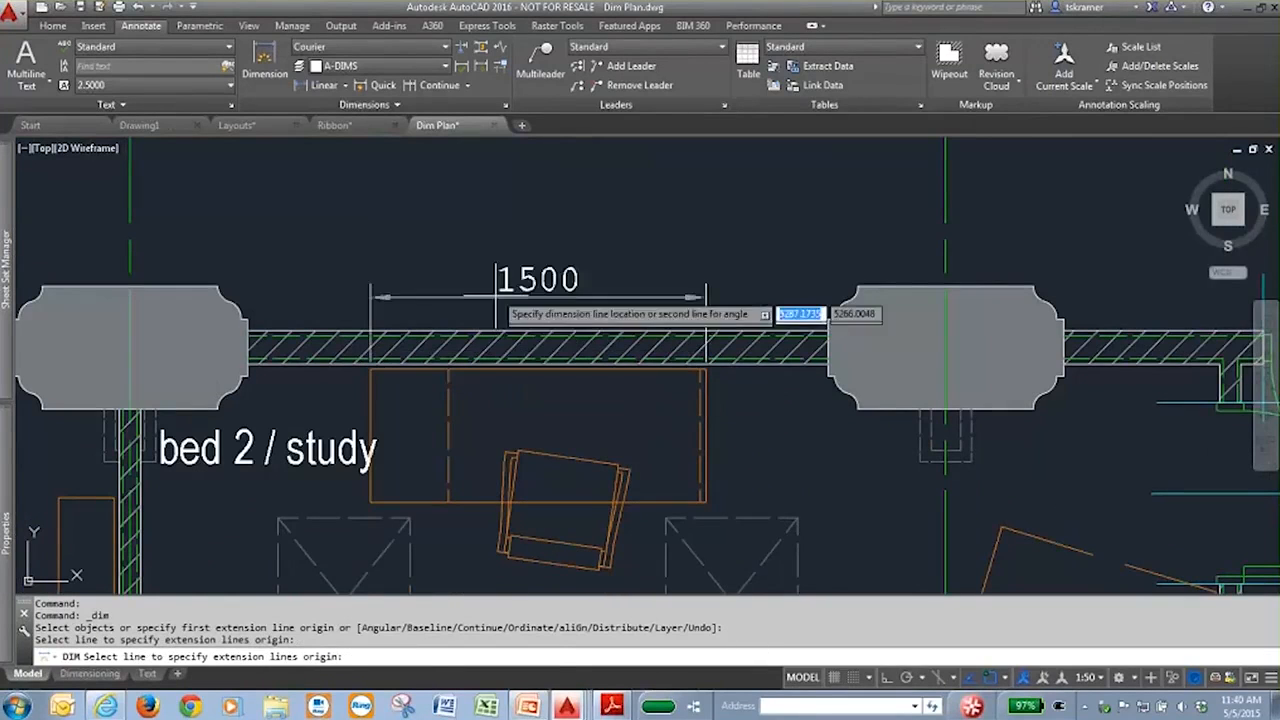
click(568, 216)
key(Return)
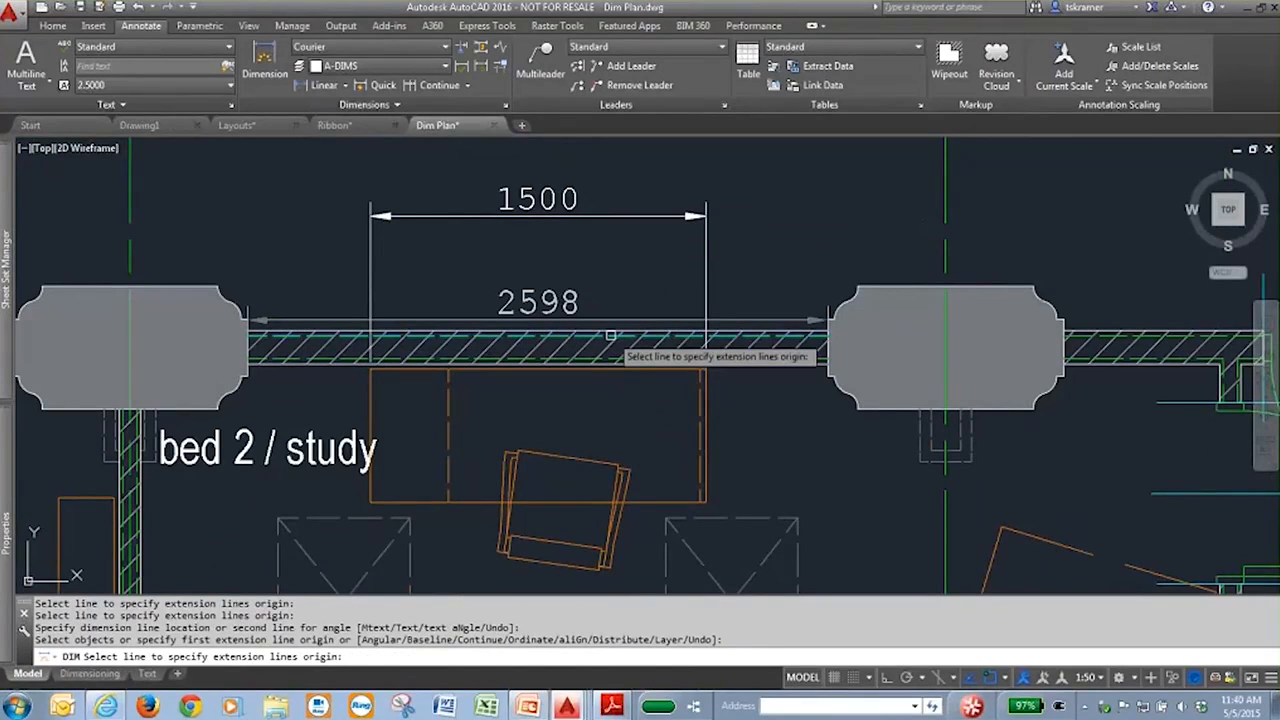
key(Escape)
- Edit the desk dimension's text, adding "#5 AUGI LIST" in front of the measured value
scroll(625, 358, down, 2)
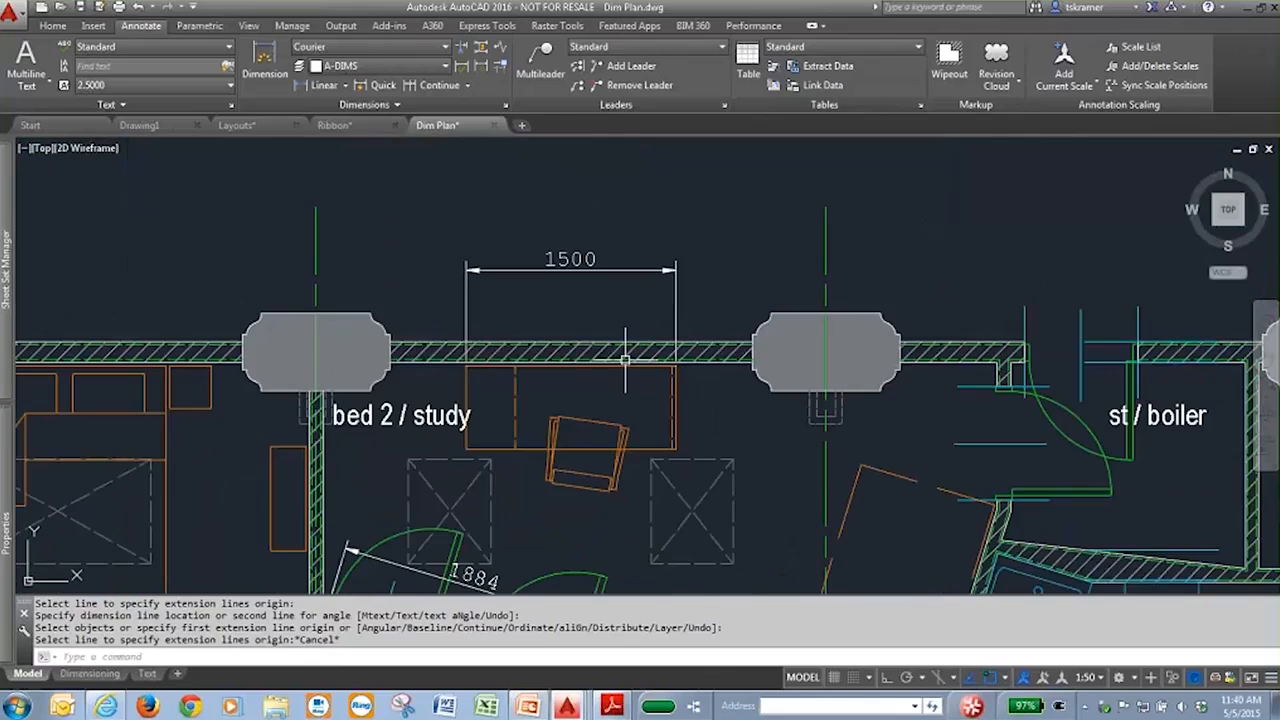
click(570, 258)
double_click(570, 258)
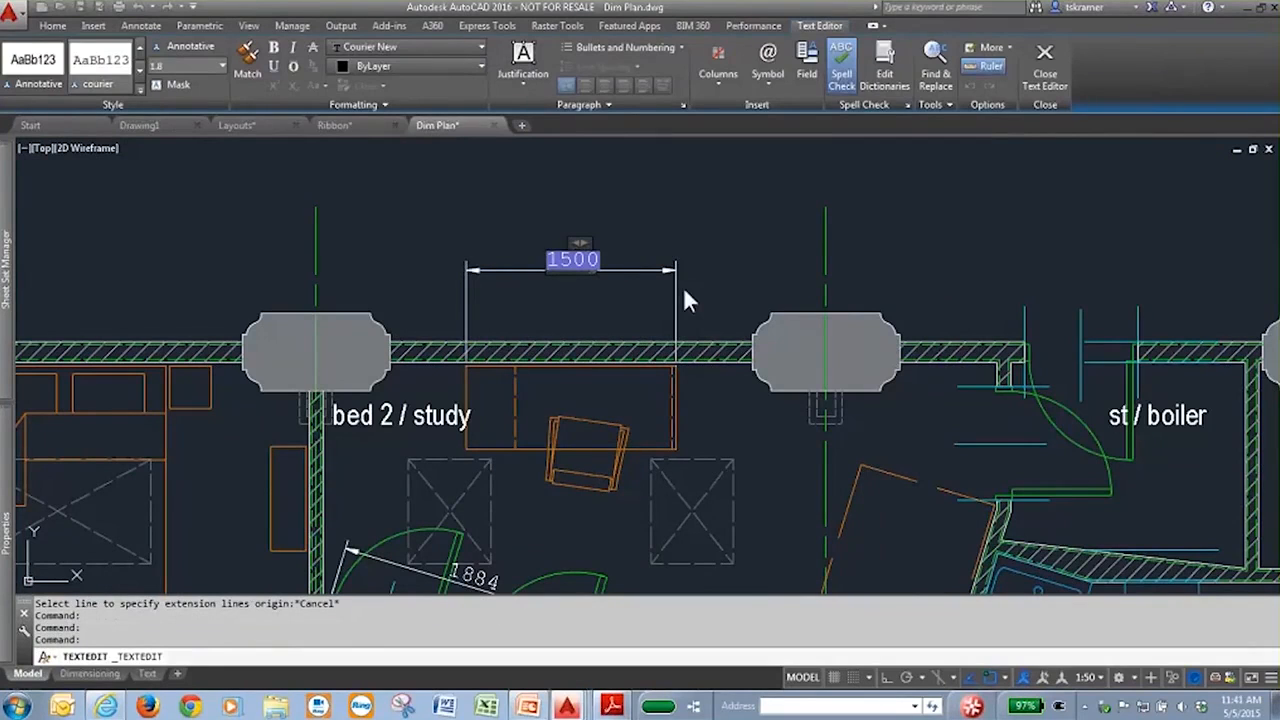
key(Home)
text(#5 )
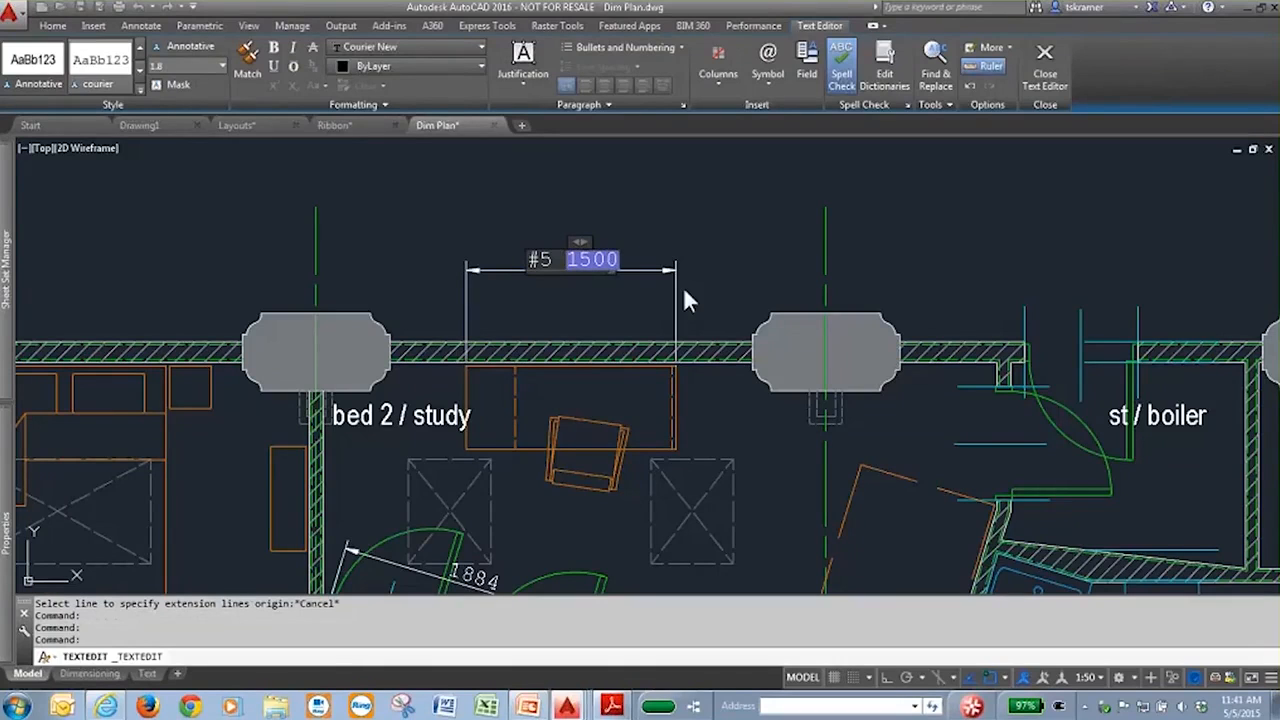
text(augi)
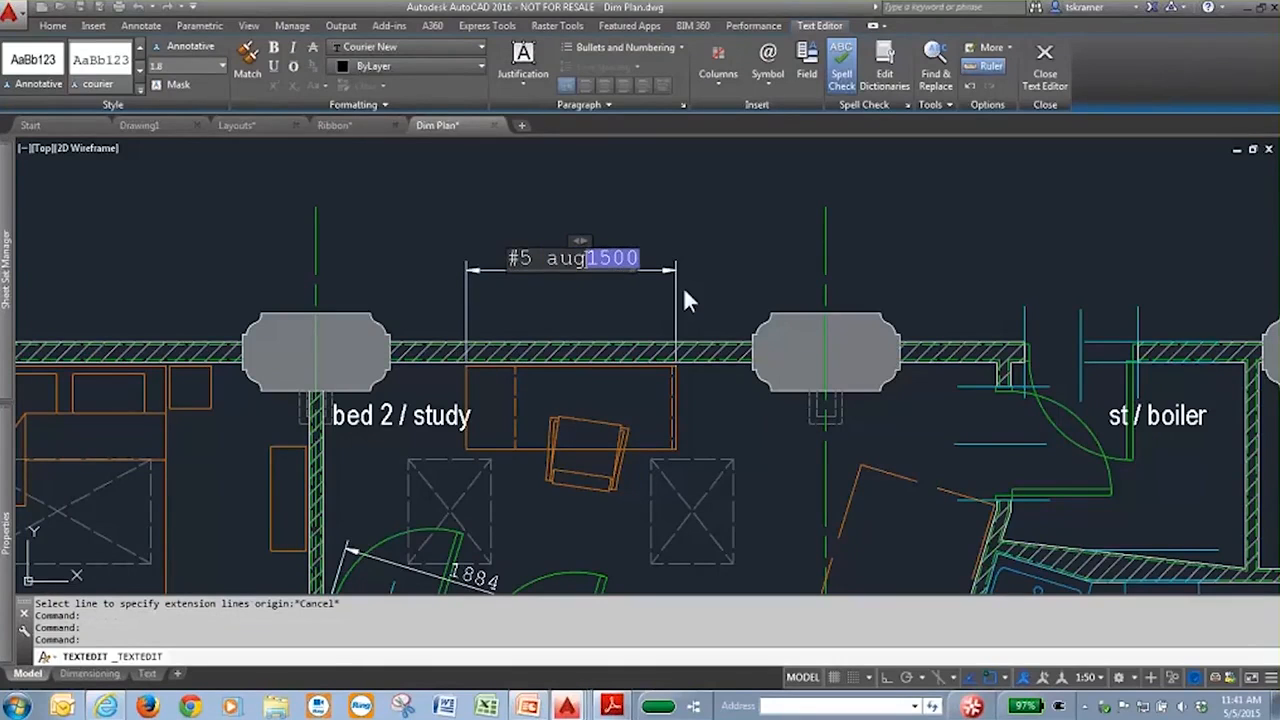
key(BackSpace)
key(BackSpace)
key(BackSpace)
key(BackSpace)
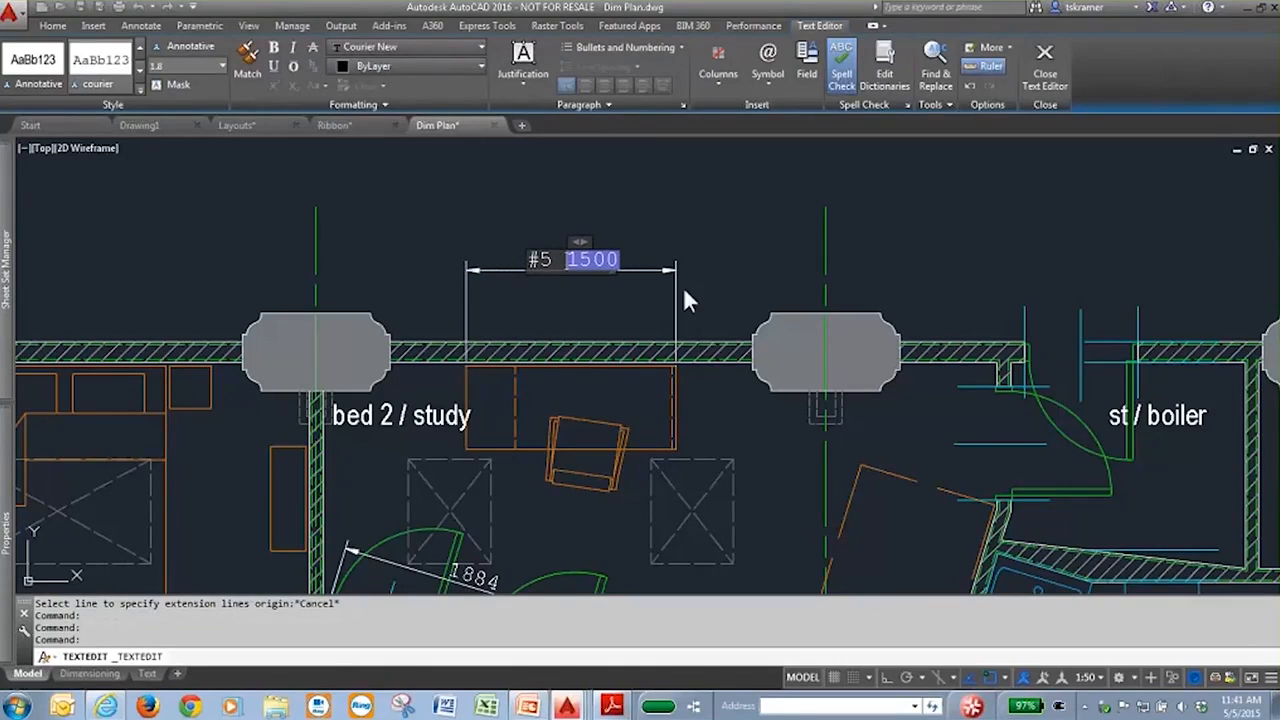
text(AUGI LIS)
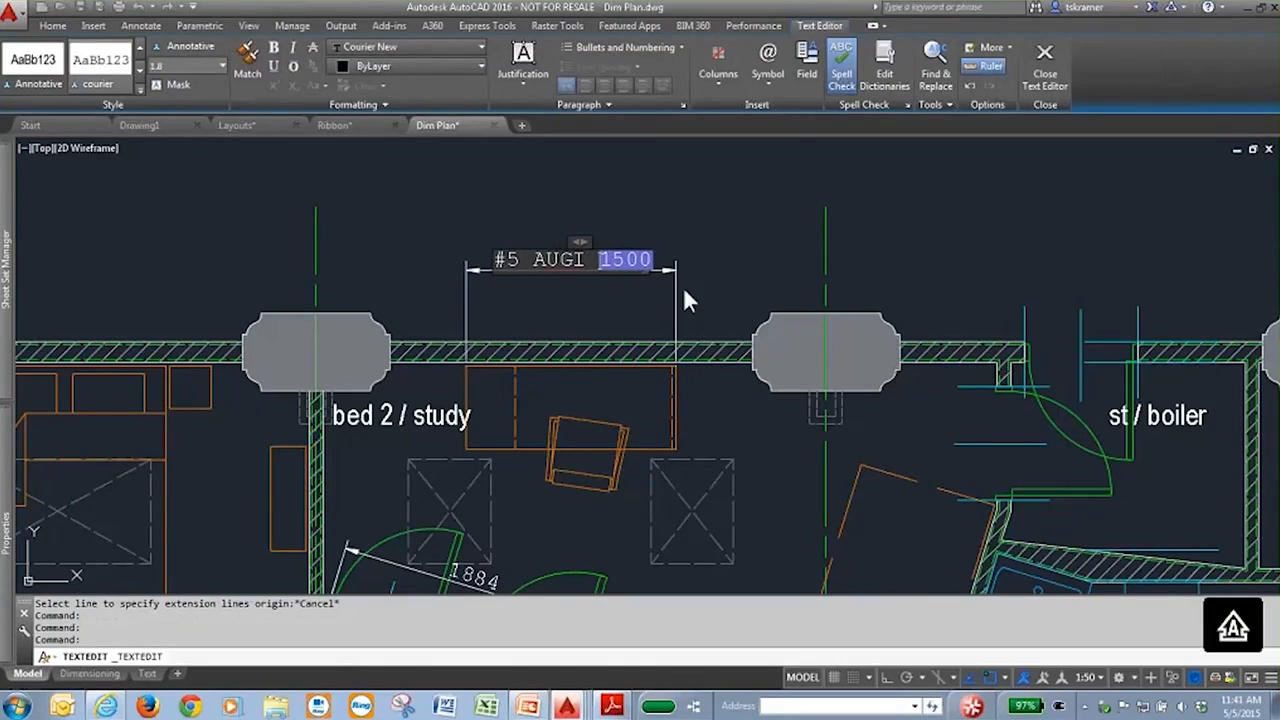
text(T)
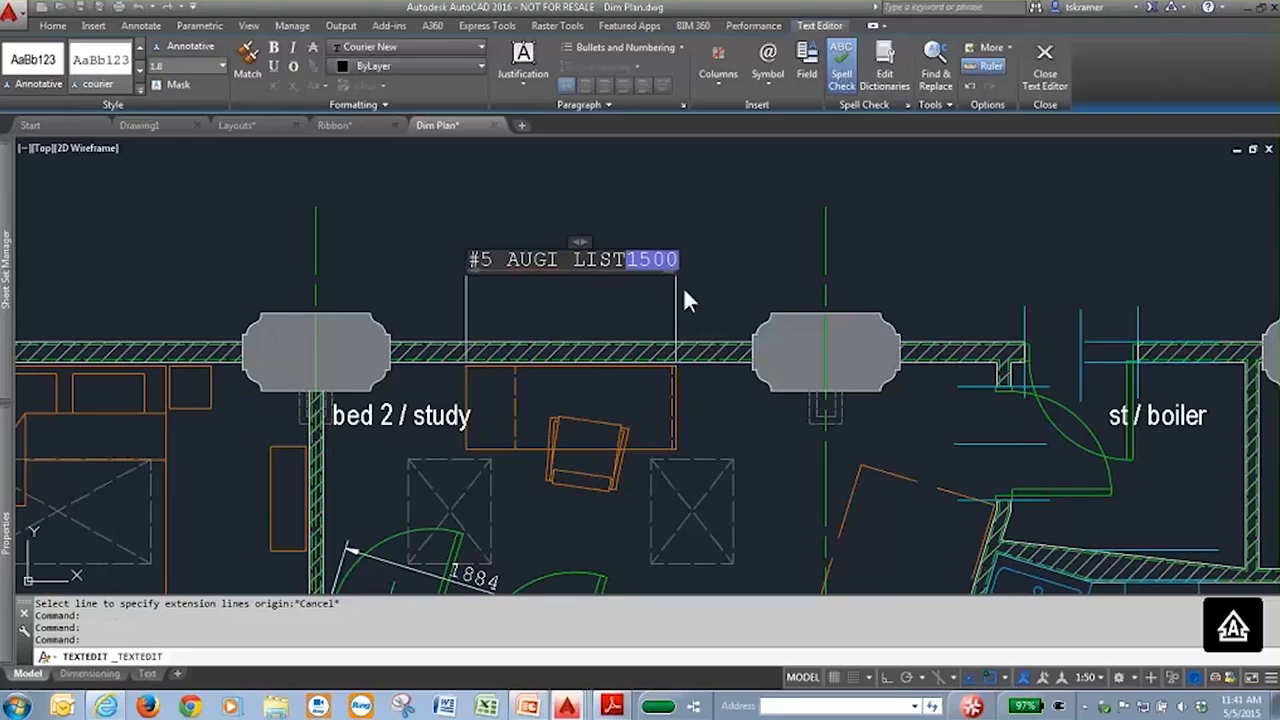
- Change the desk dimension's text to "#5 AUGI WISH LIST ITEM" without the measured value, narrowing its width to wrap onto three lines
key(Left)
key(Left)
key(Left)
key(Left)
text(WISH)
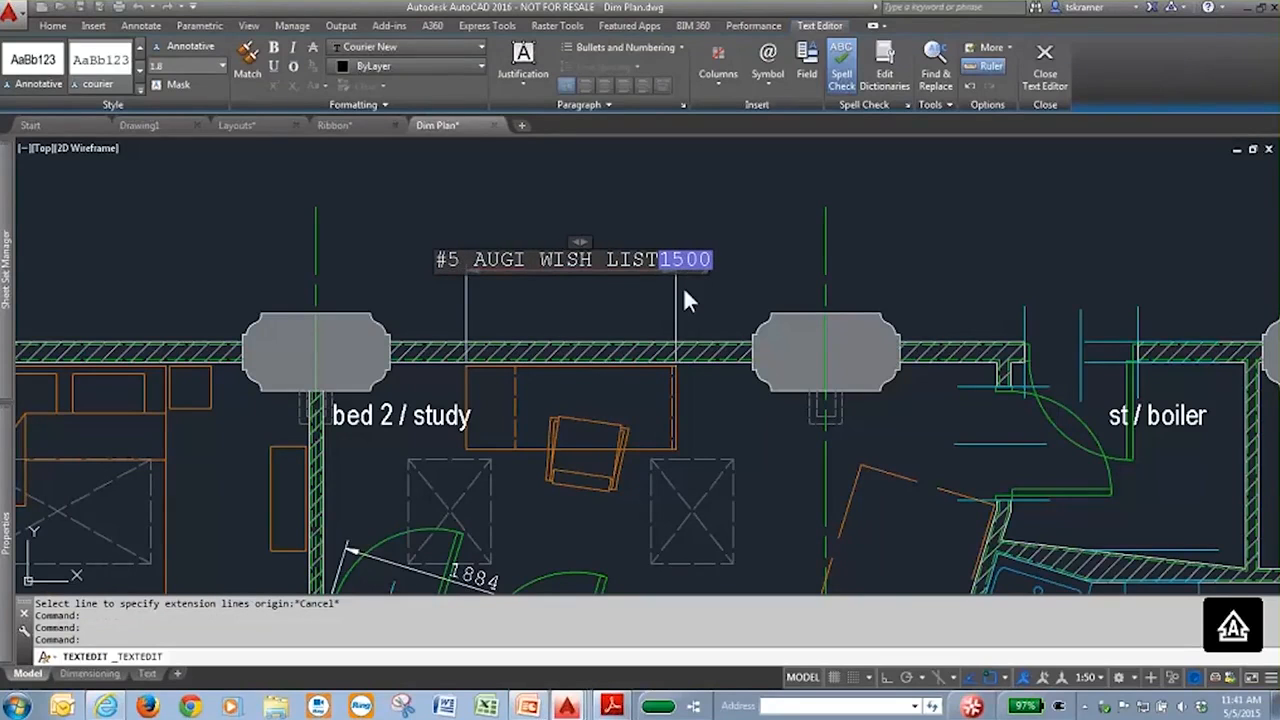
key(Delete)
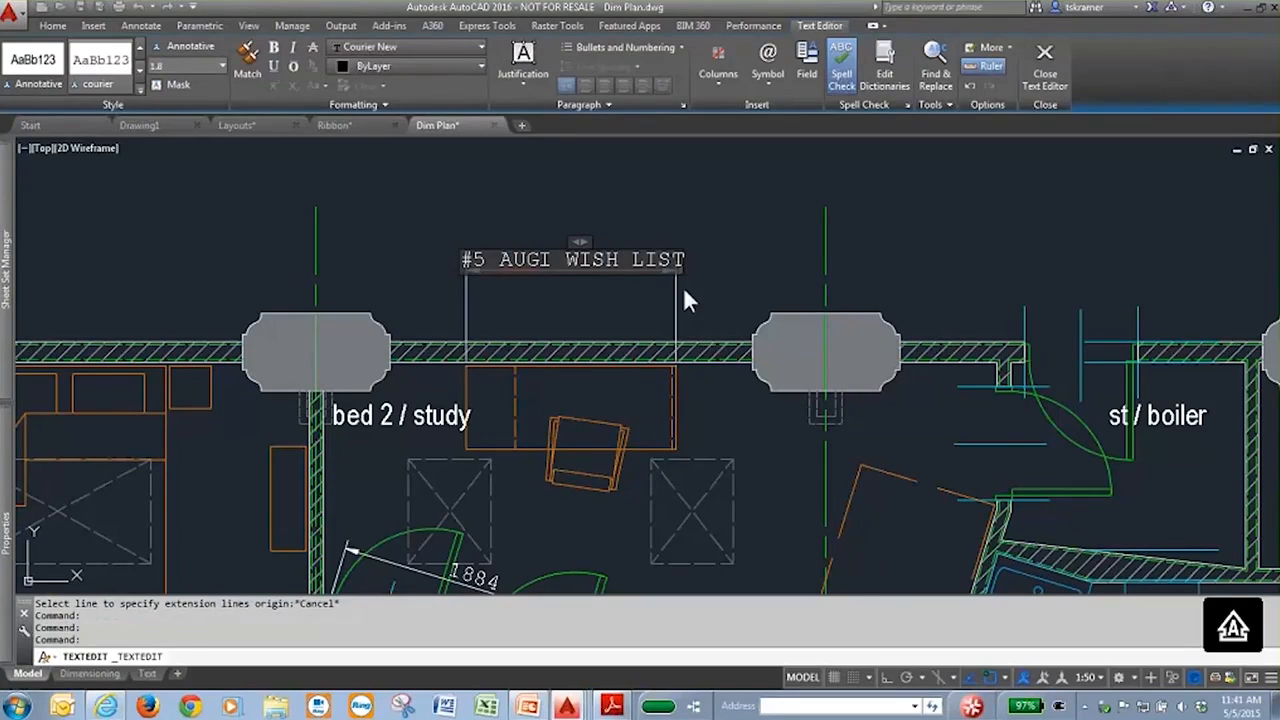
text(ITEM)
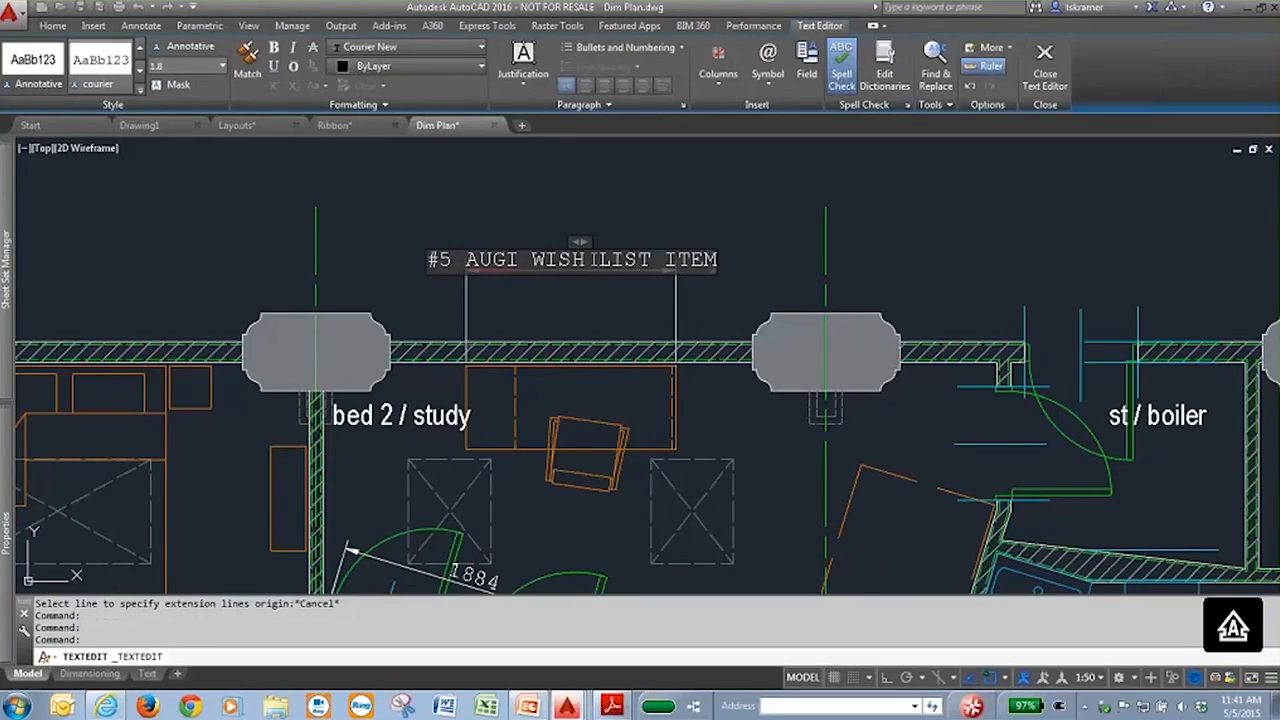
drag(580, 243, 698, 245)
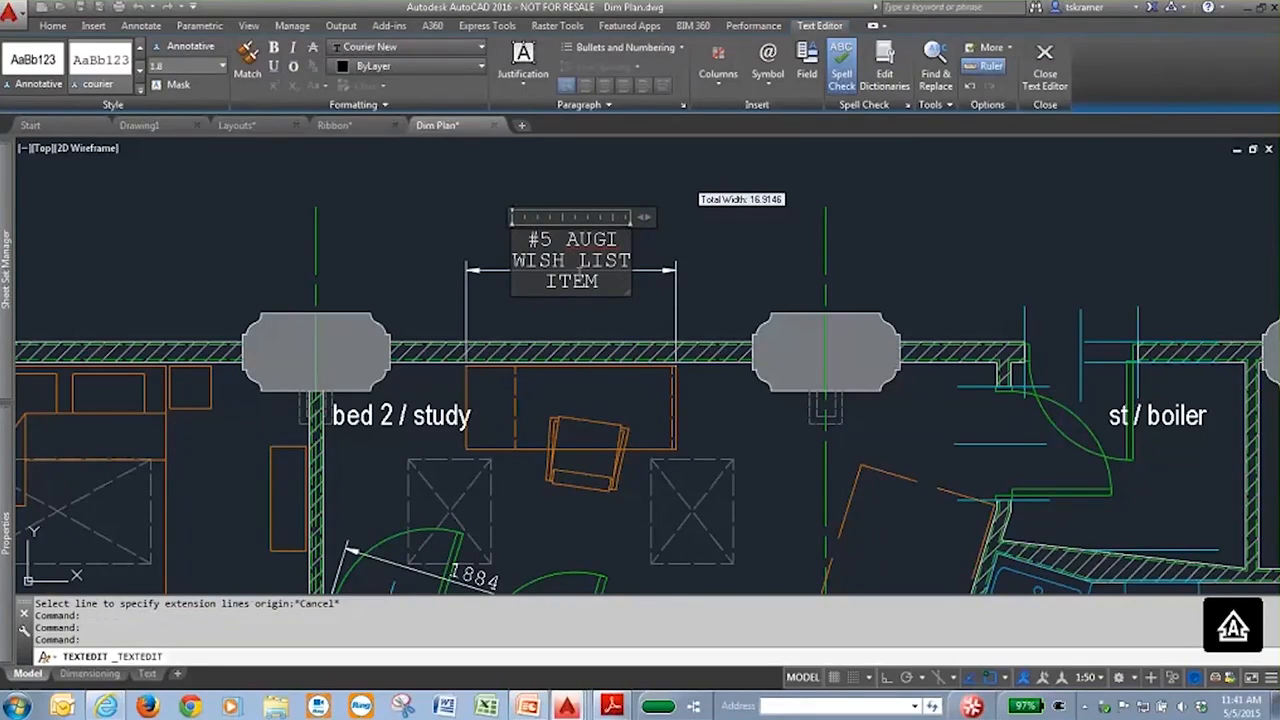
click(600, 327)
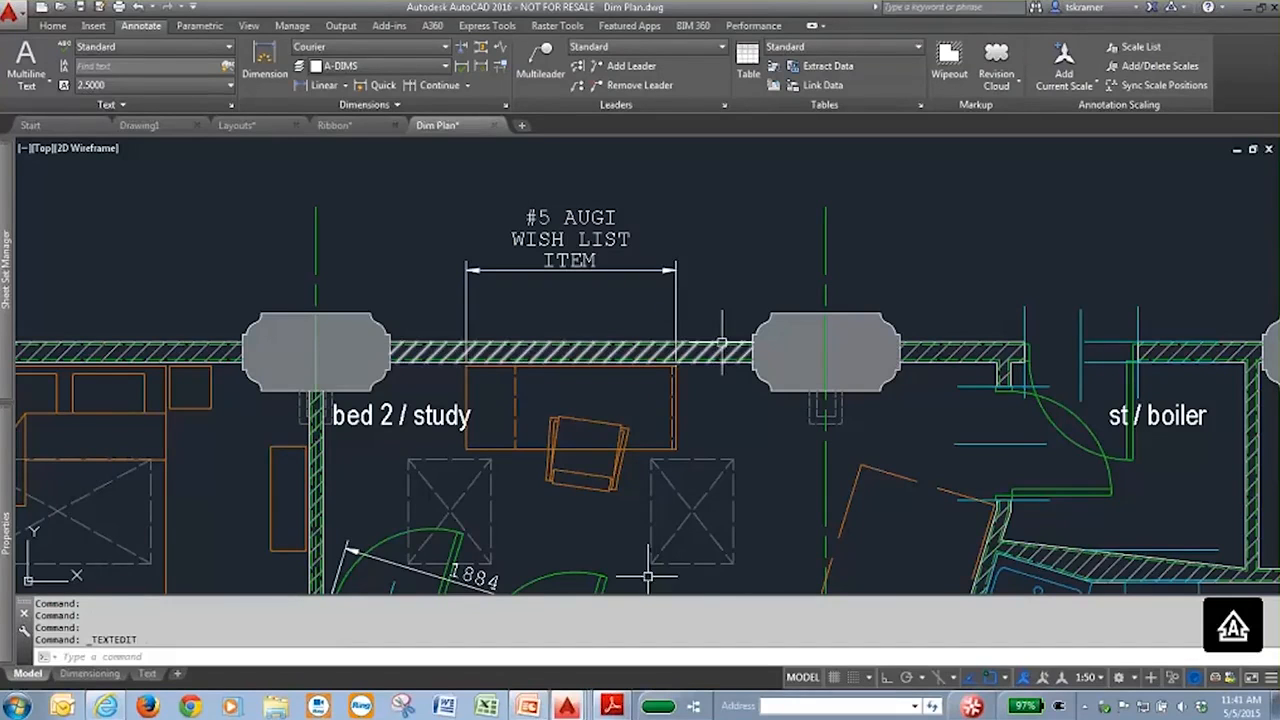
- Open the Text sheet from the Documentation group of the sheet set
scroll(618, 499, down, 4)
middle_drag(618, 499, 605, 299)
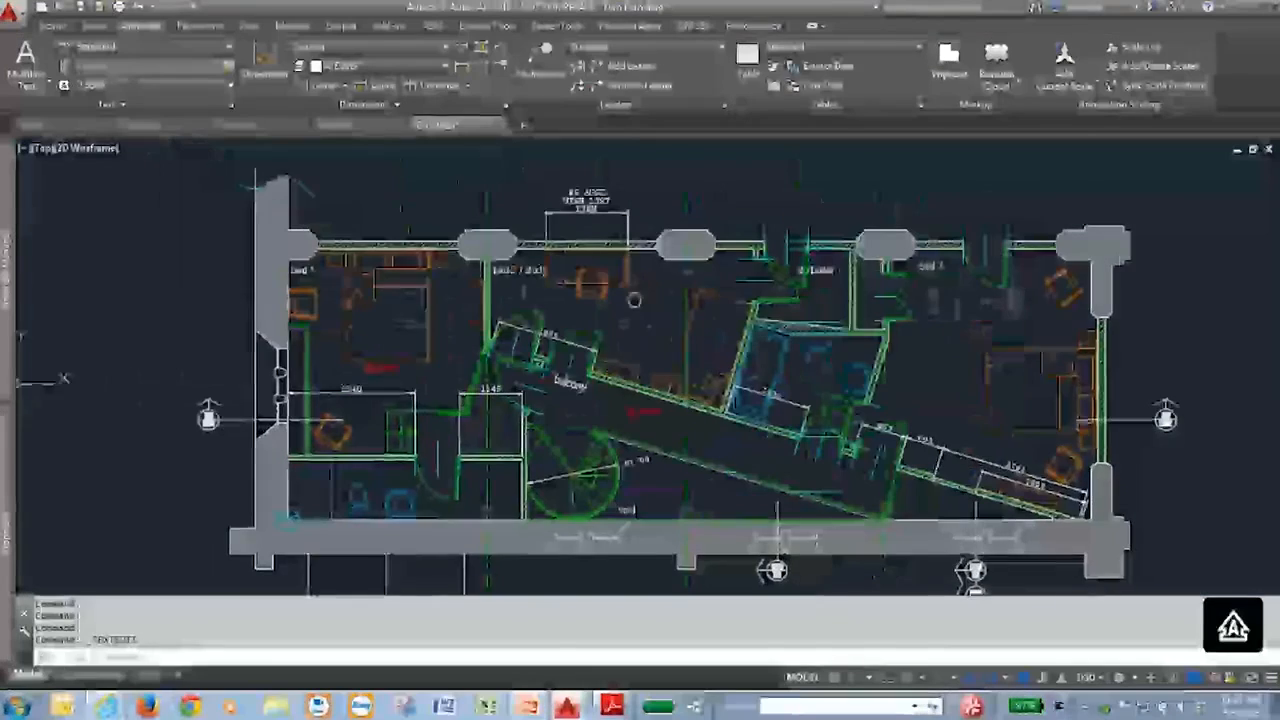
mouse_move(105, 677)
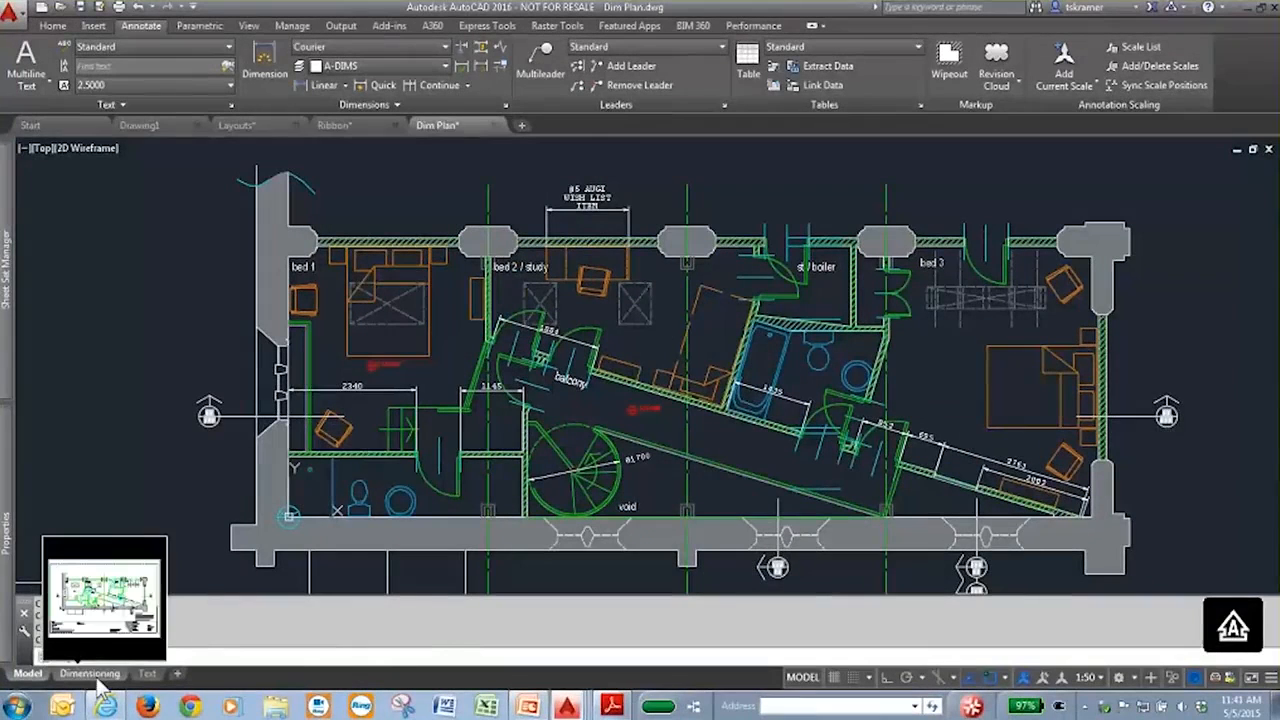
mouse_move(21, 272)
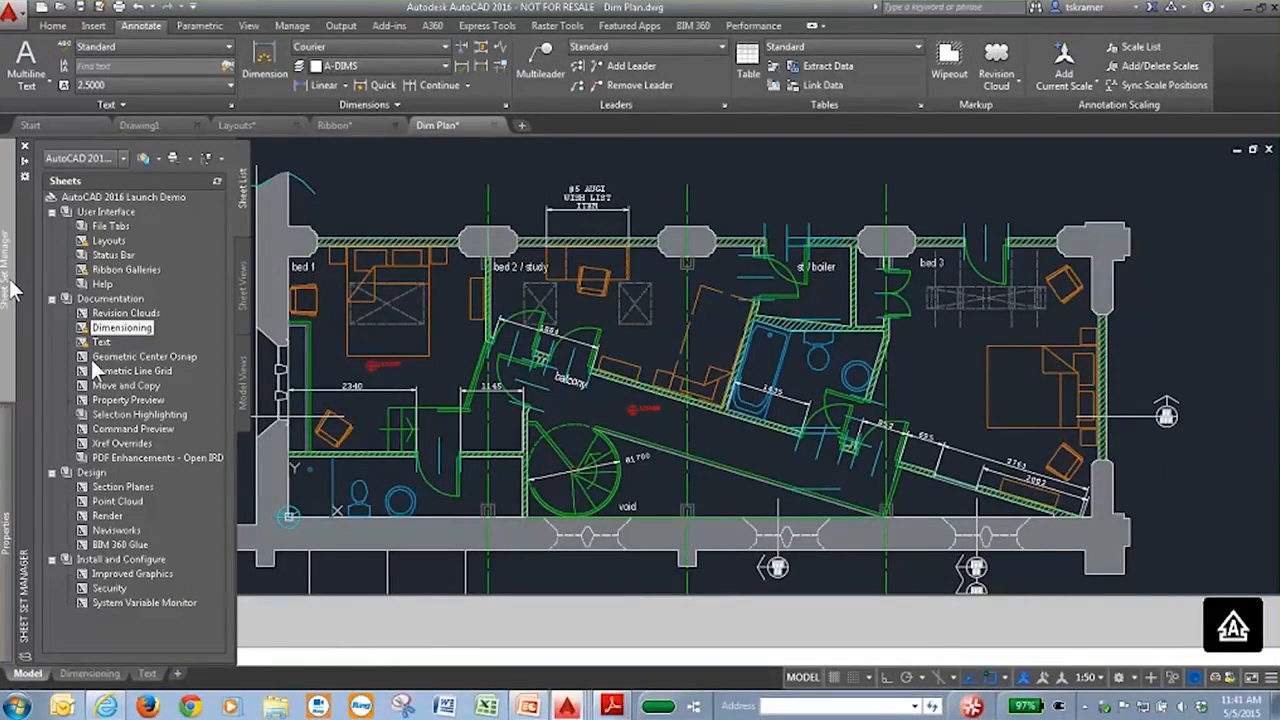
double_click(97, 341)
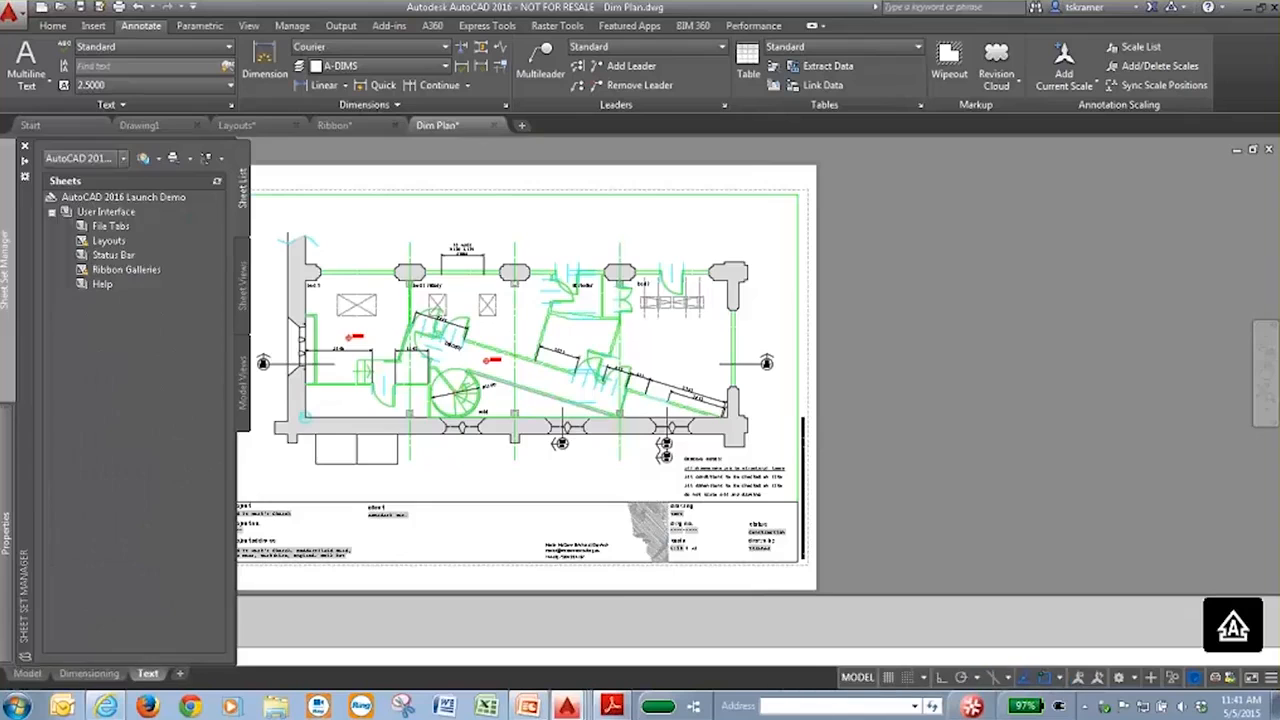
- Set Text frame to Yes for the GENERAL NOTES multiline text above the title block
scroll(735, 475, down, 3)
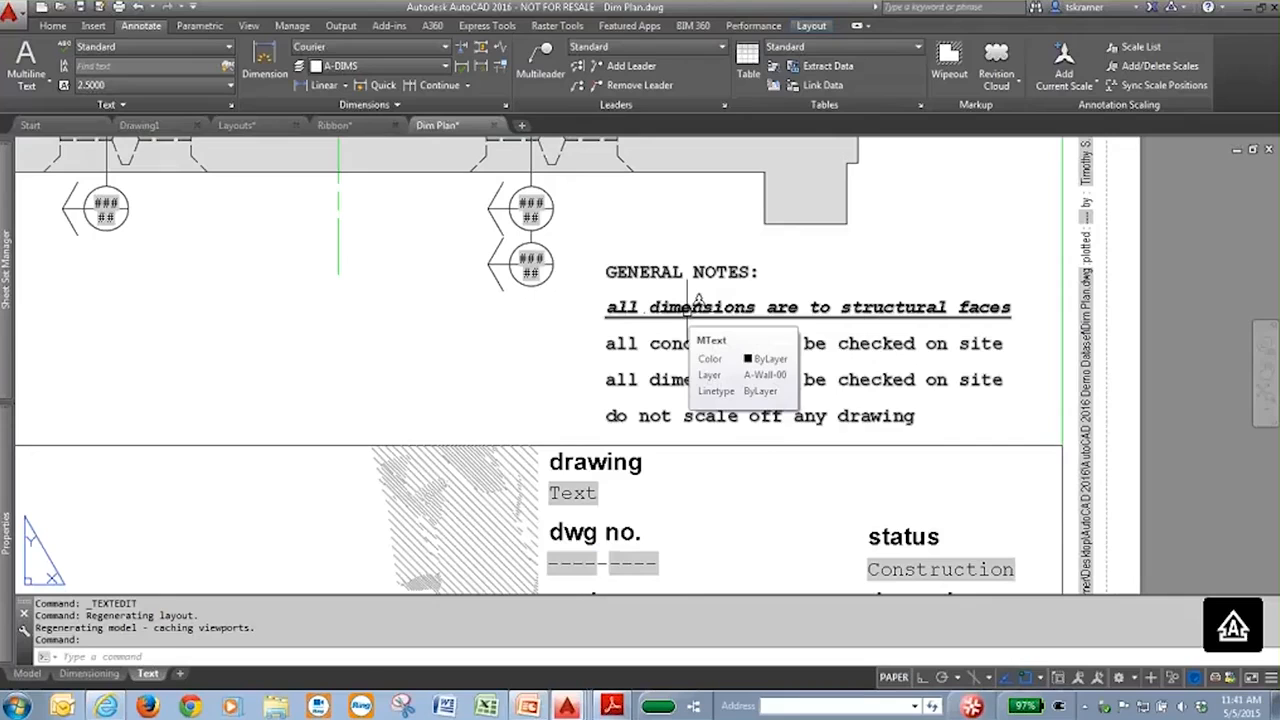
click(686, 300)
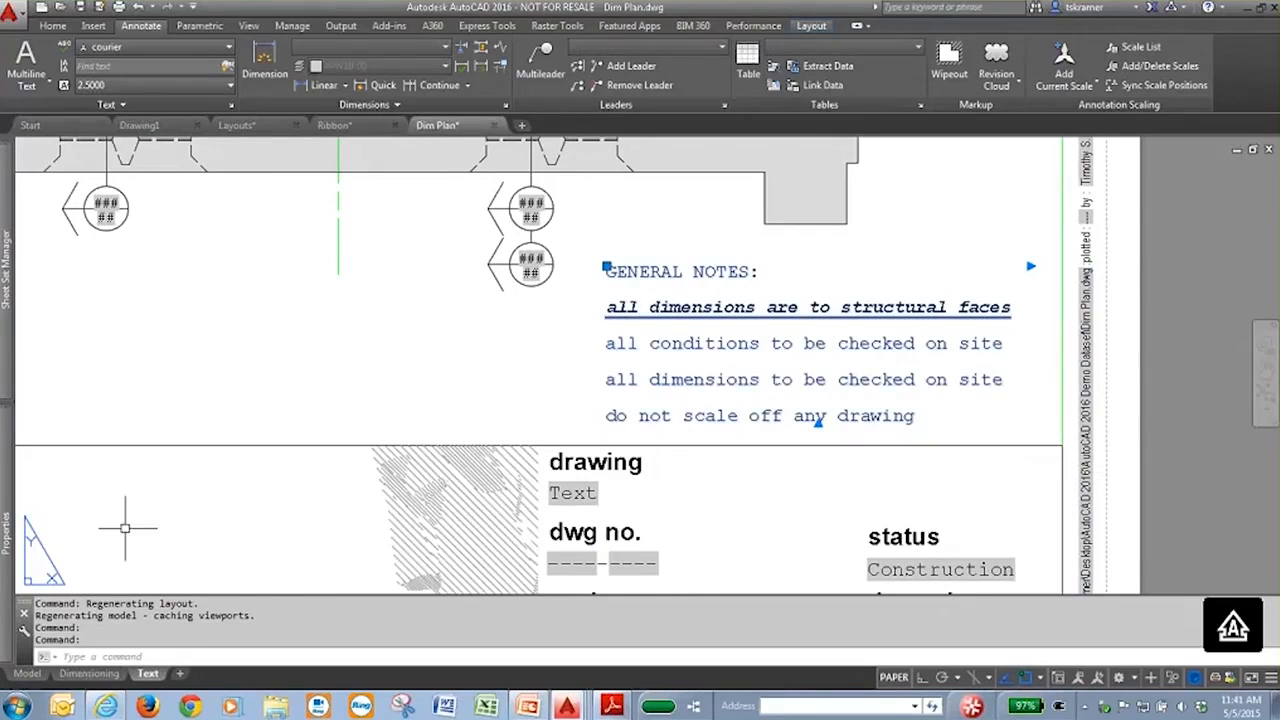
mouse_move(6, 540)
scroll(40, 575, down, 3)
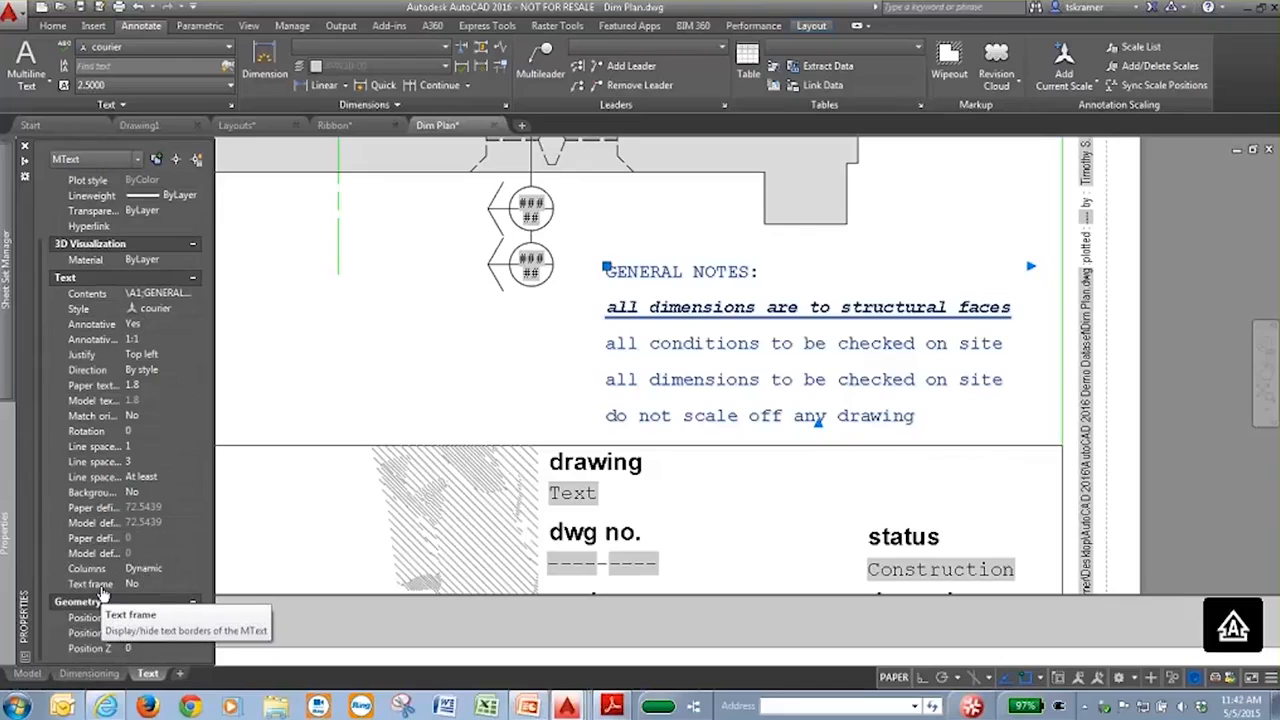
click(190, 583)
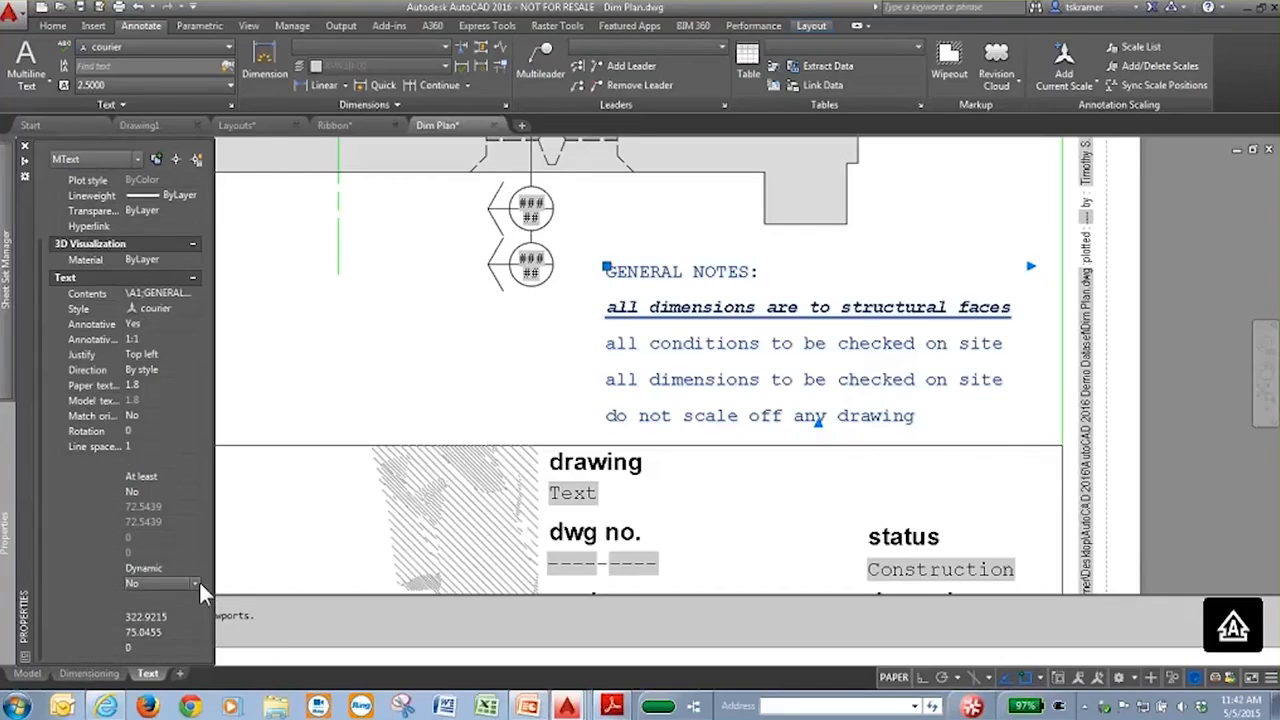
click(195, 583)
click(136, 594)
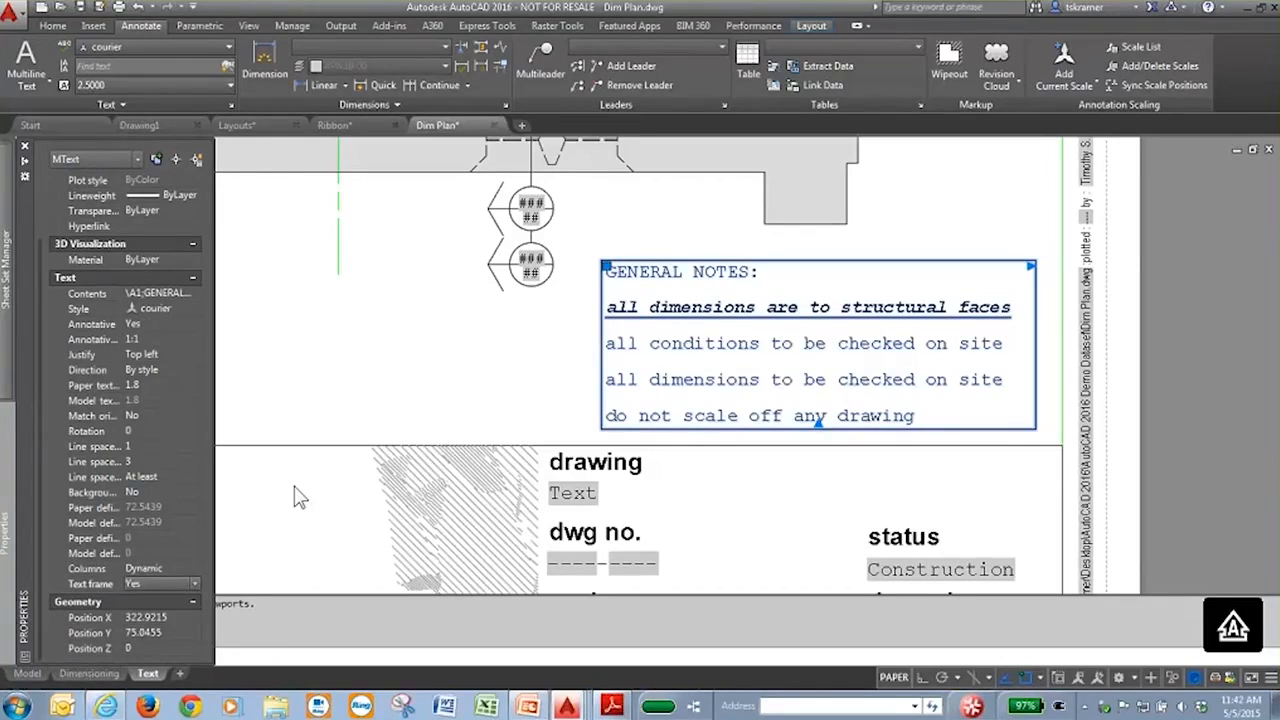
key(ctrl+1)
key(Escape)
key(Escape)
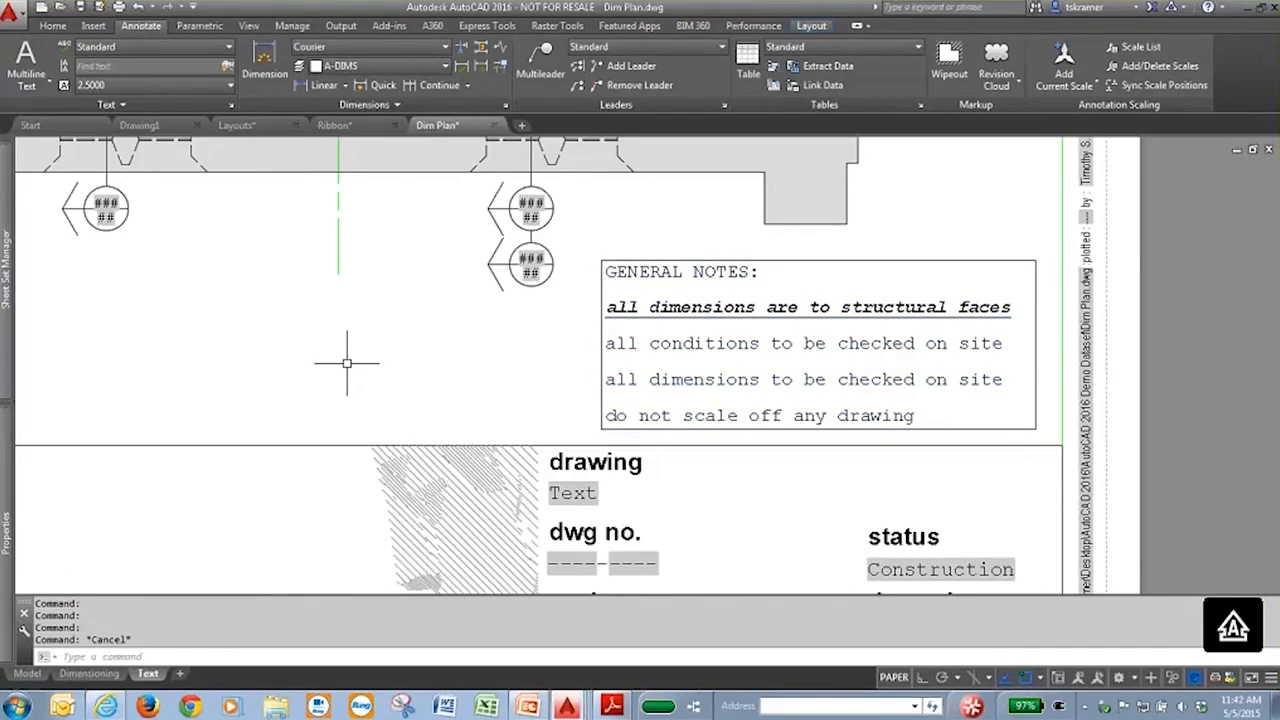
- Open the Geometric Center Osnap sheet from the Documentation group of the sheet set
scroll(346, 363, down, 2)
mouse_move(10, 275)
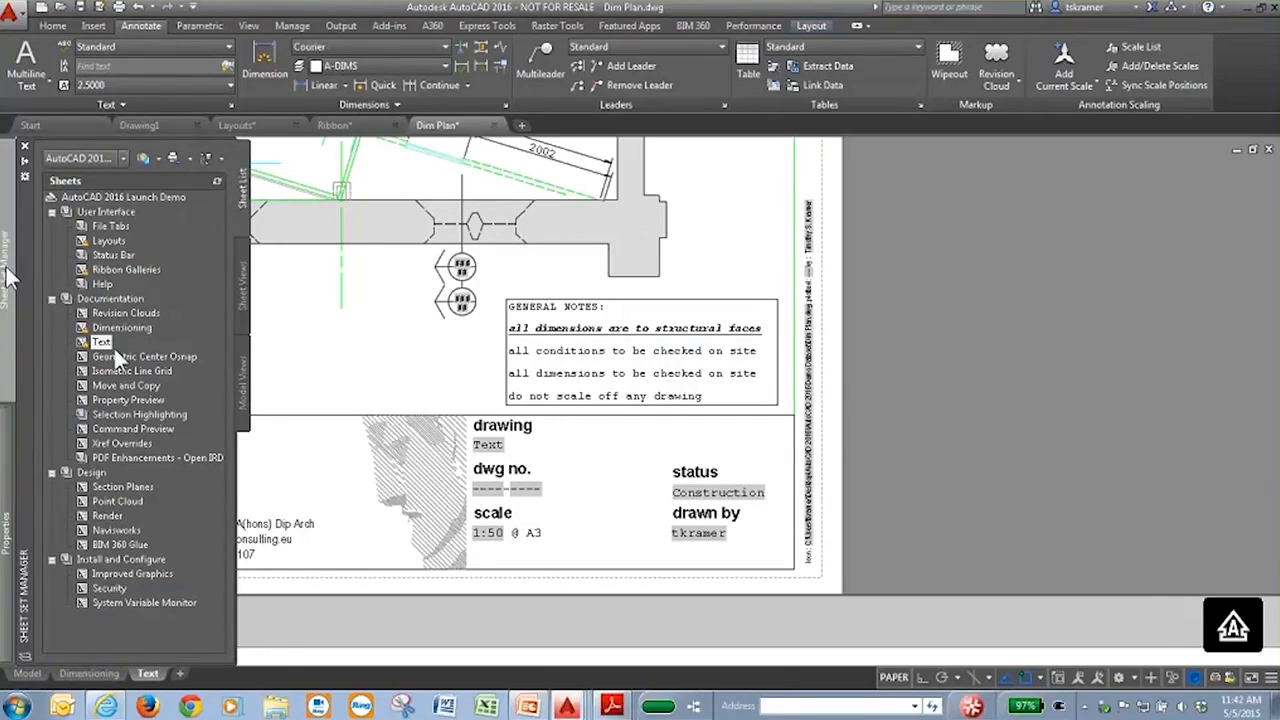
double_click(157, 356)
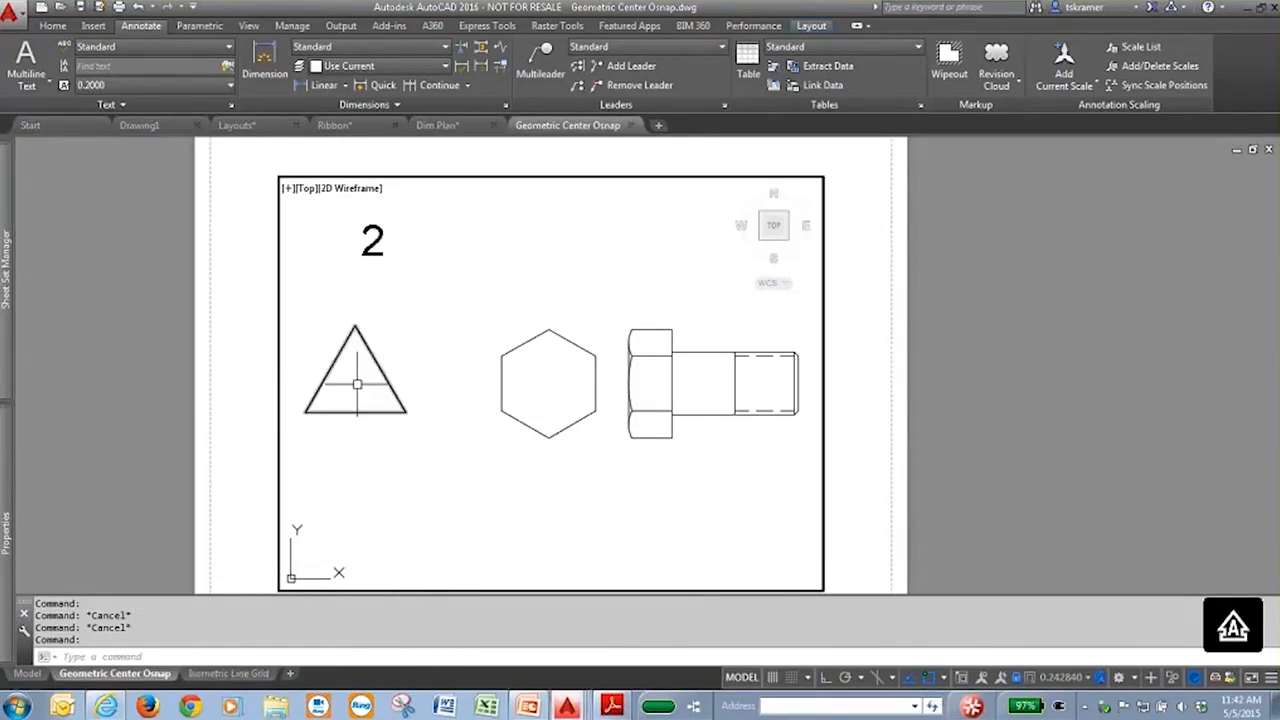
mouse_move(8, 300)
key(Escape)
key(Escape)
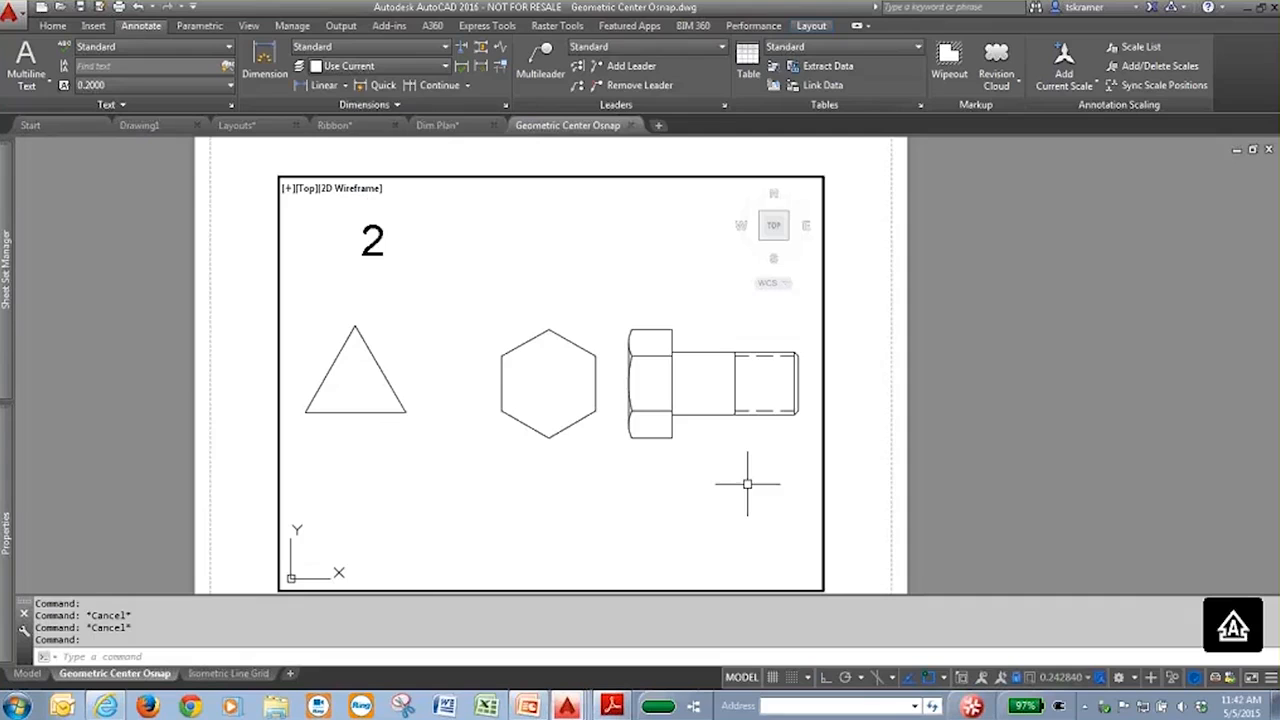
- Review the running object snaps, including Geometric Center, and move the "2" text to the geometric center of the triangle
click(942, 677)
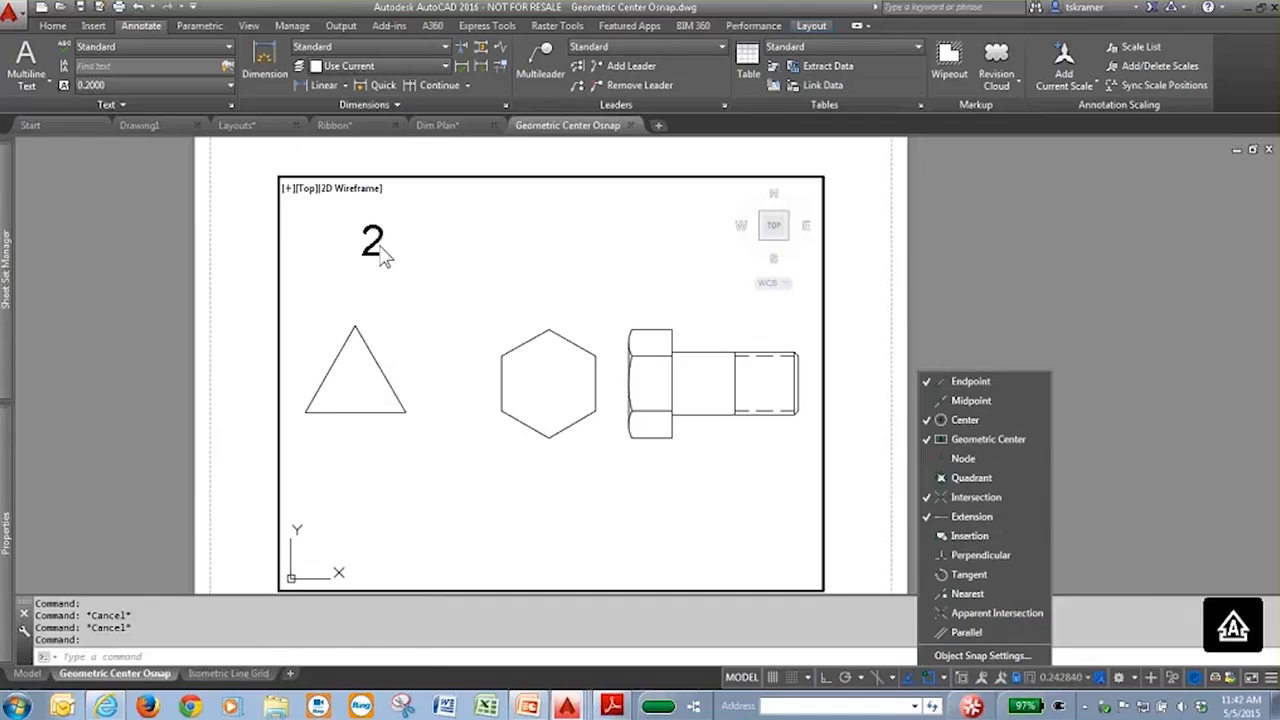
click(420, 272)
click(372, 240)
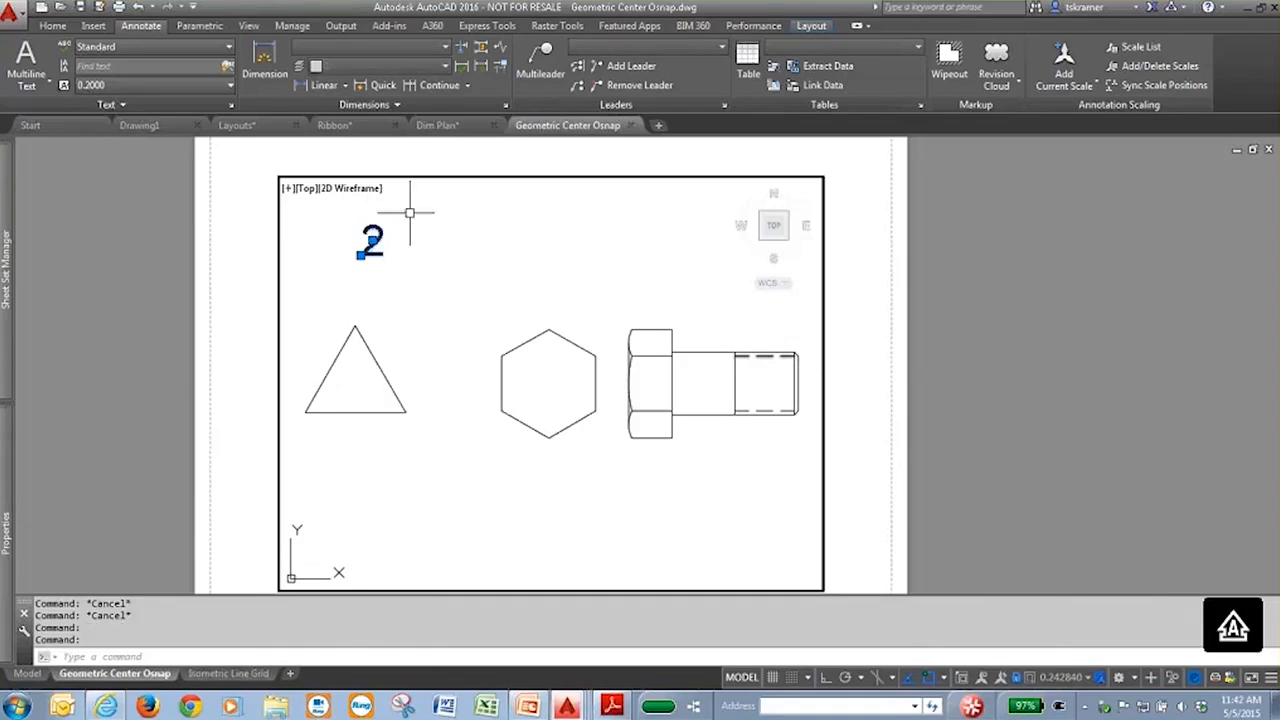
click(360, 254)
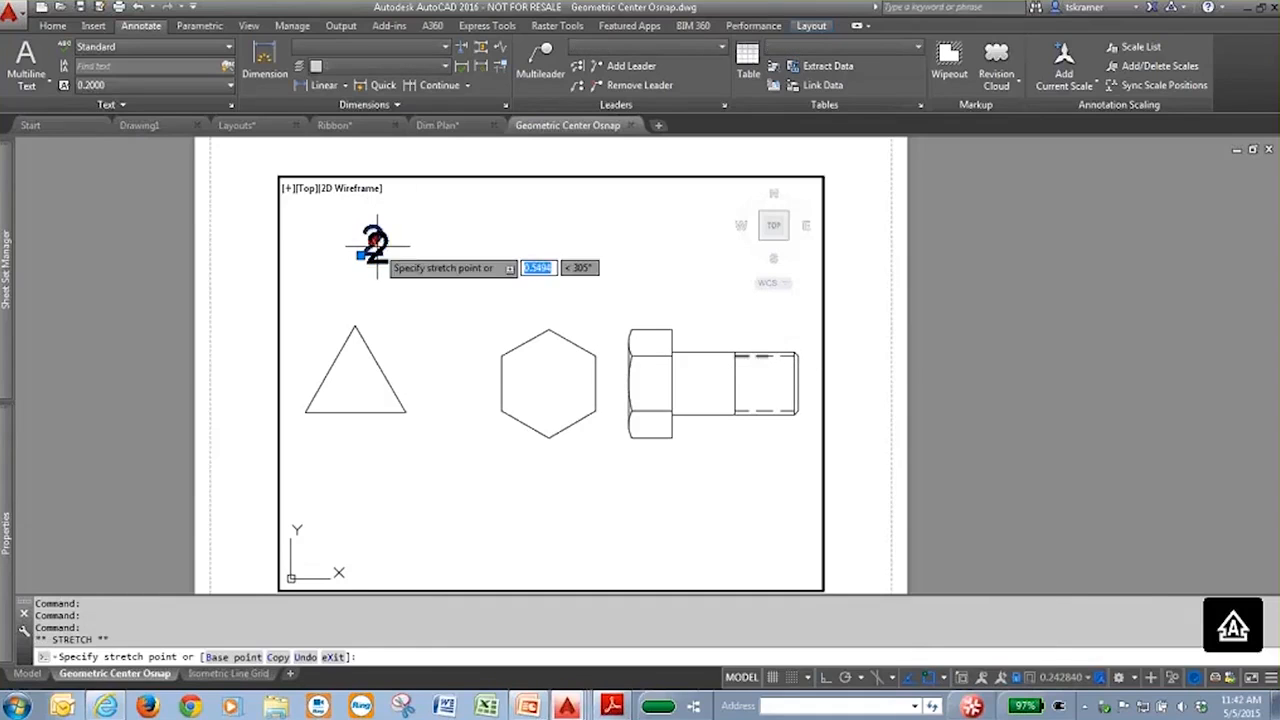
click(352, 396)
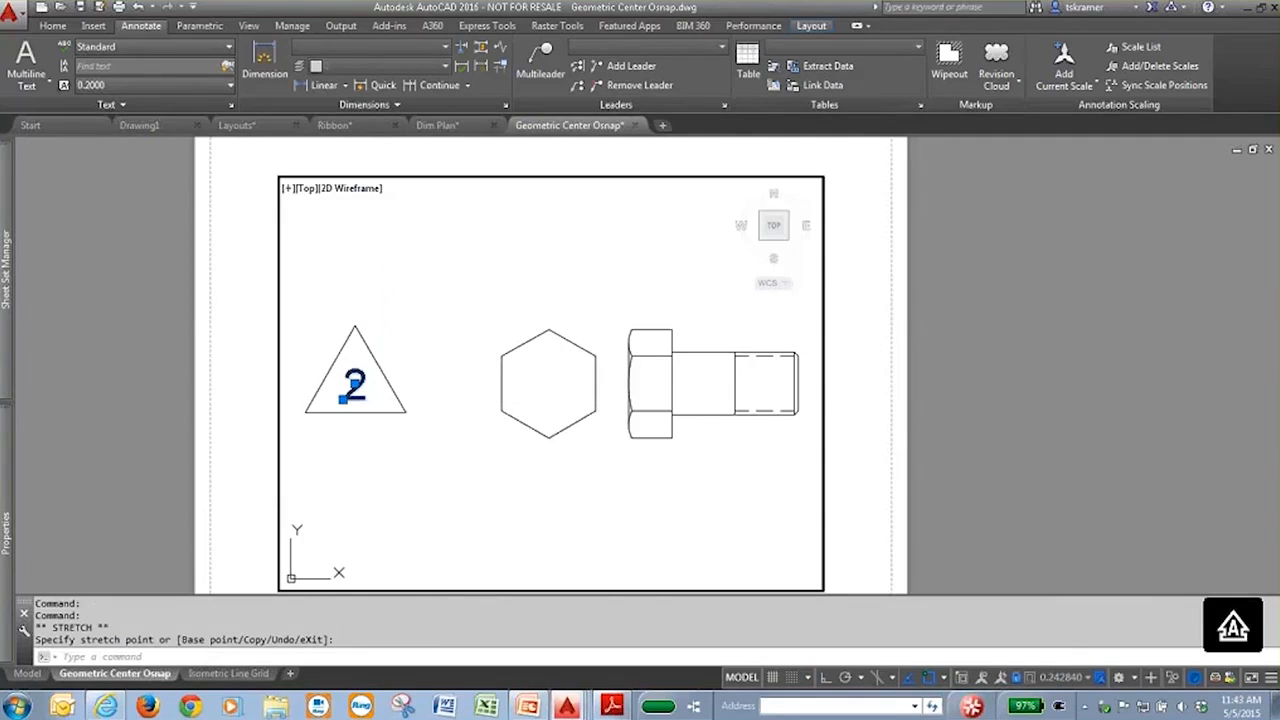
key(Escape)
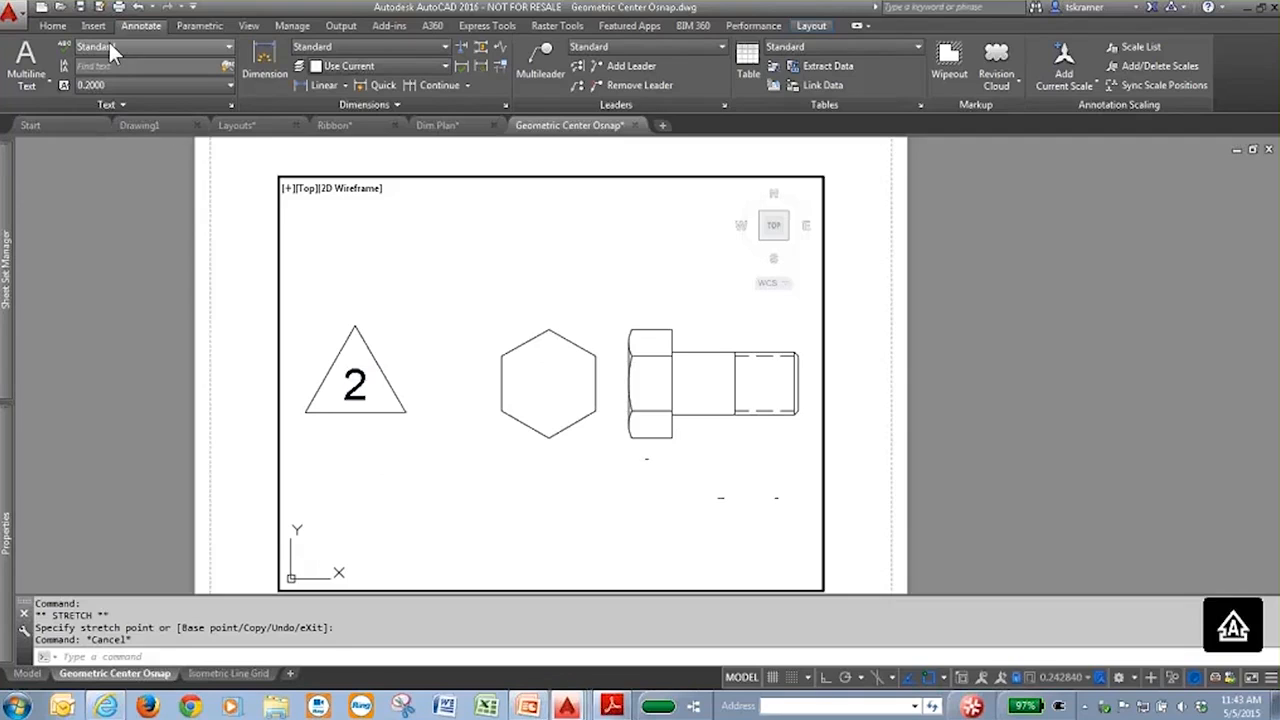
- Draw a circle centered on the hexagon's geometric center, with its radius reaching the hexagon's lower-left corner
click(52, 25)
click(88, 60)
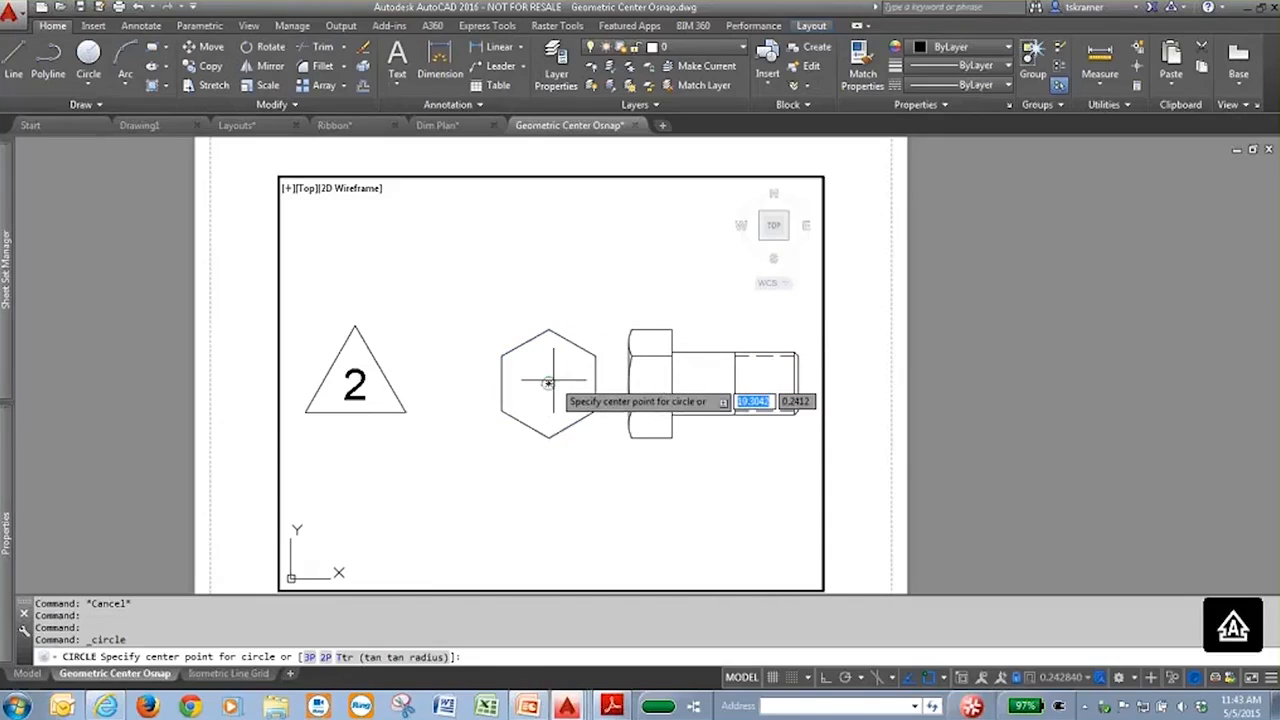
key(Tab)
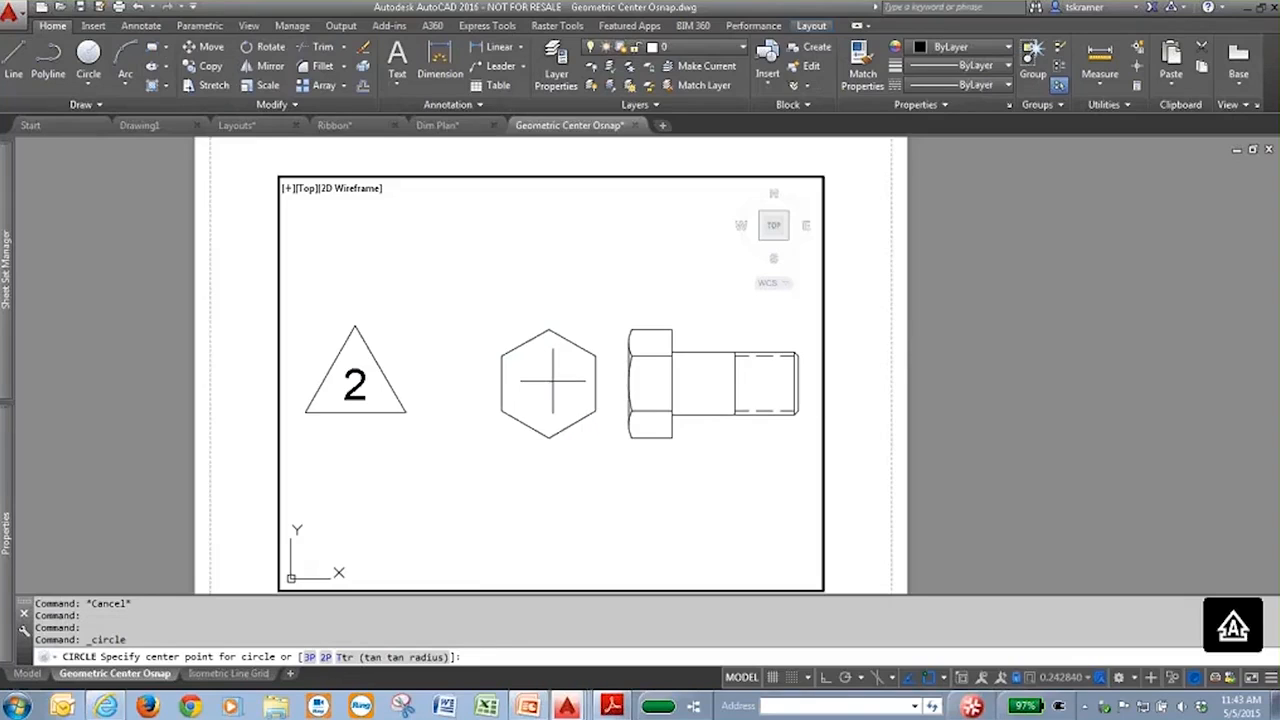
click(550, 382)
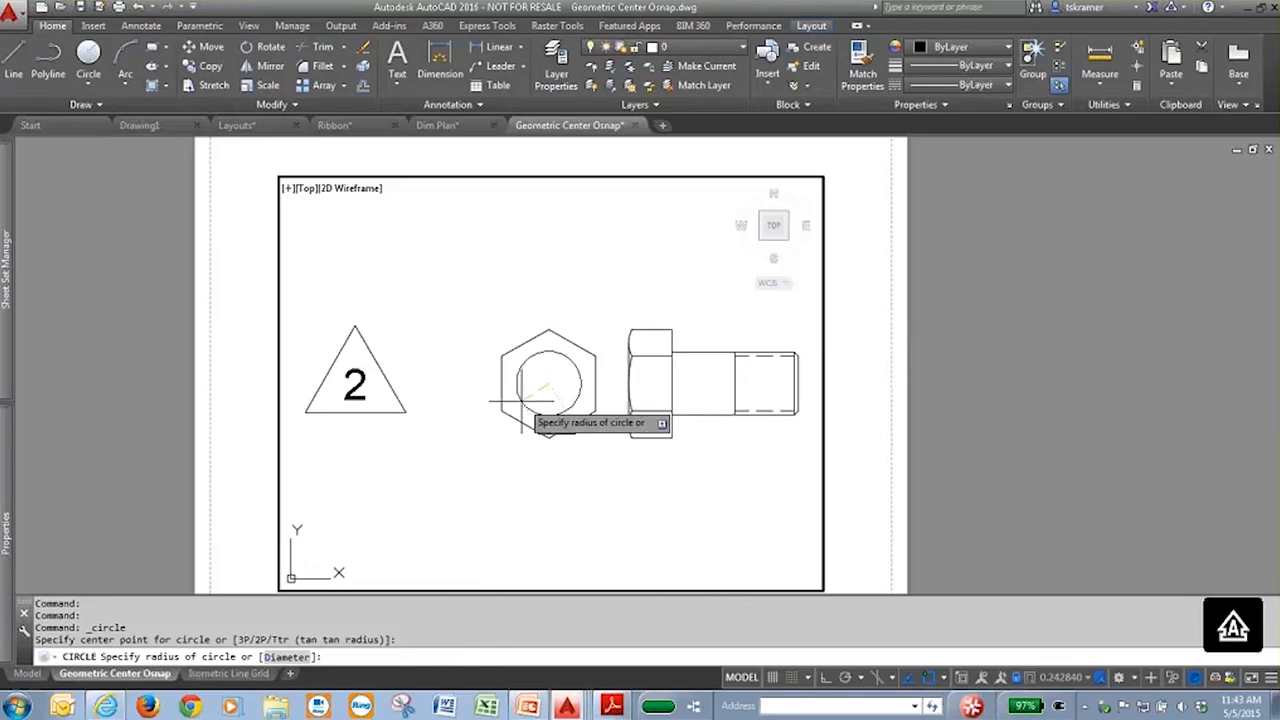
click(501, 410)
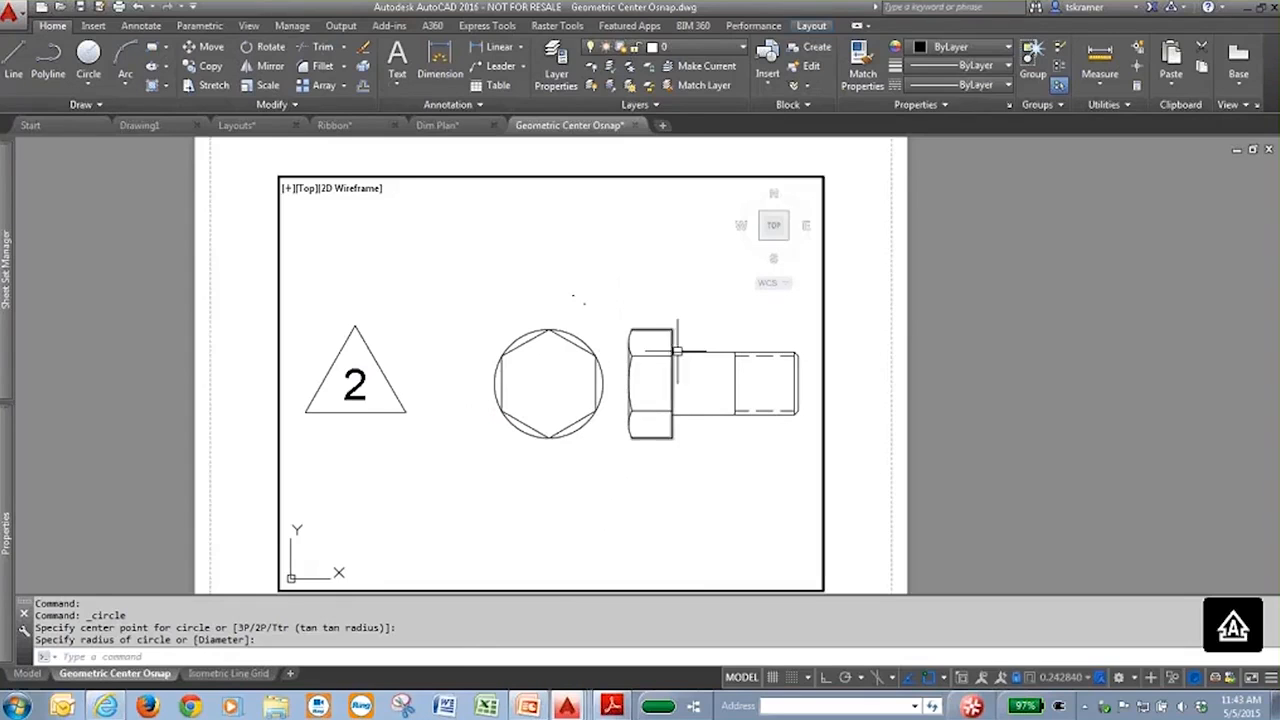
- Open the Isometric Line Grid sheet and draw a four-sided polyline as the cube's left face, with edges 7.5 units long
mouse_move(8, 278)
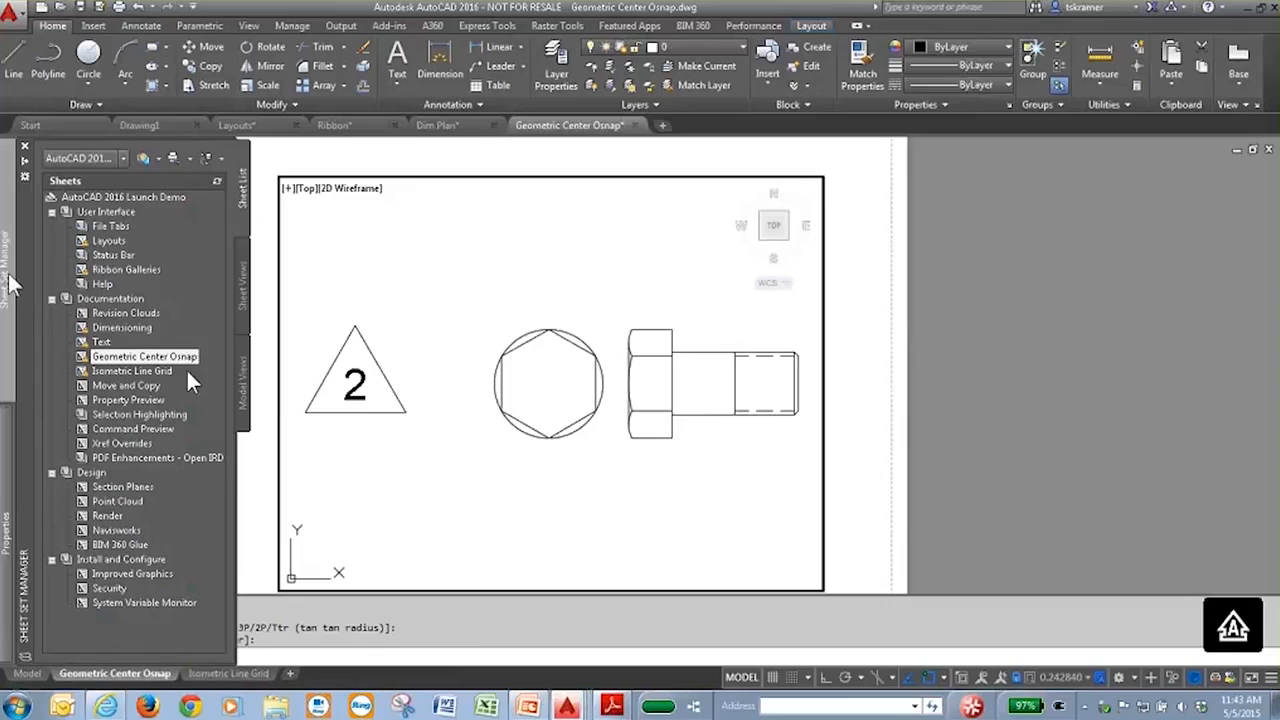
double_click(150, 371)
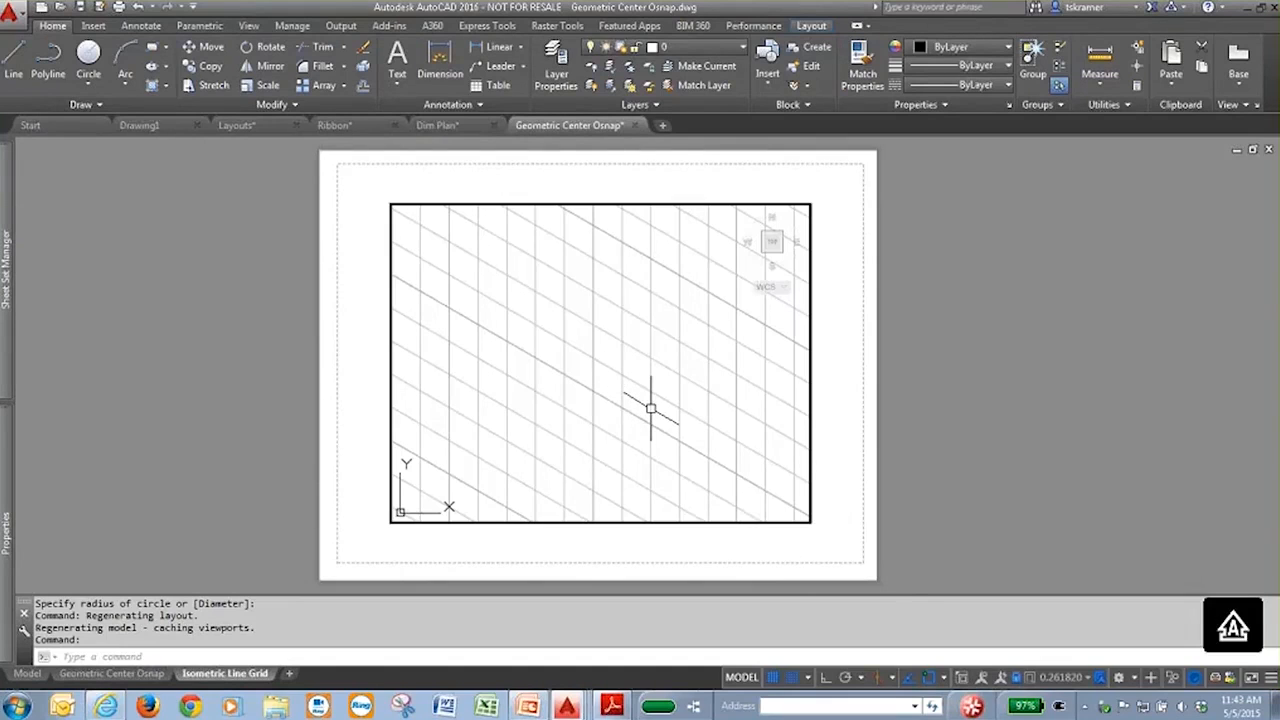
click(54, 56)
click(449, 310)
click(535, 357)
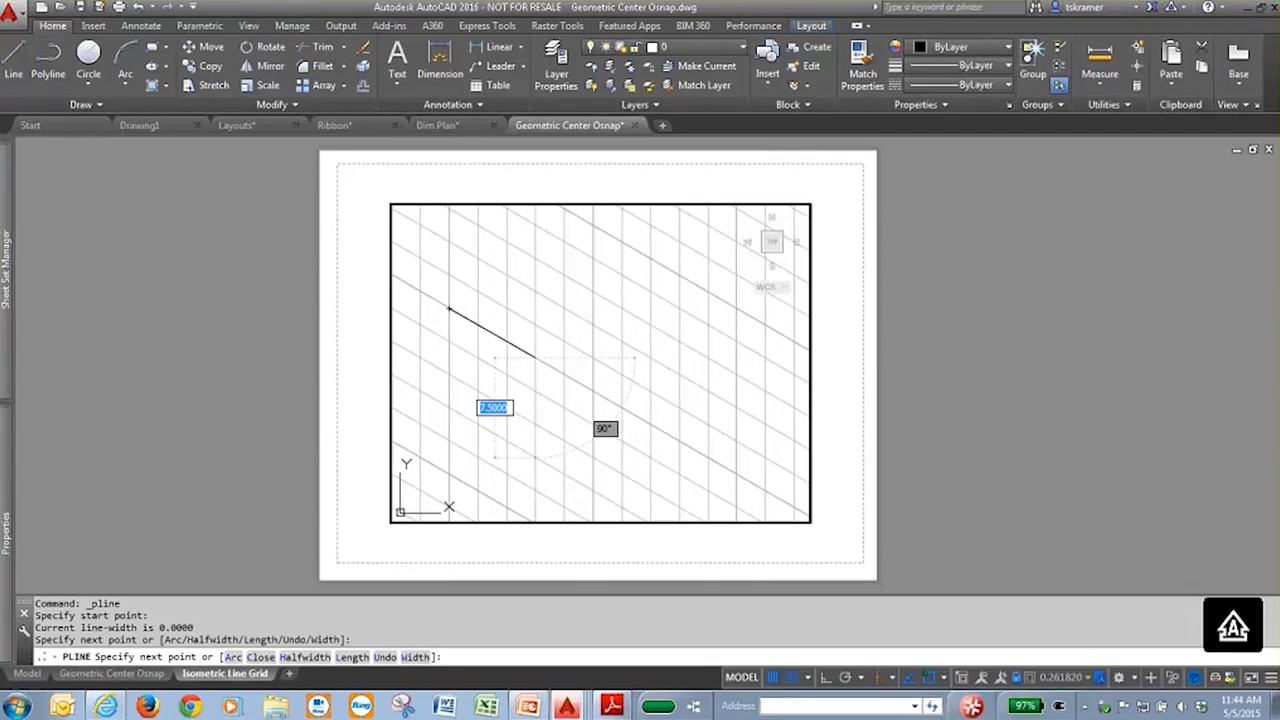
click(535, 457)
click(449, 410)
click(449, 310)
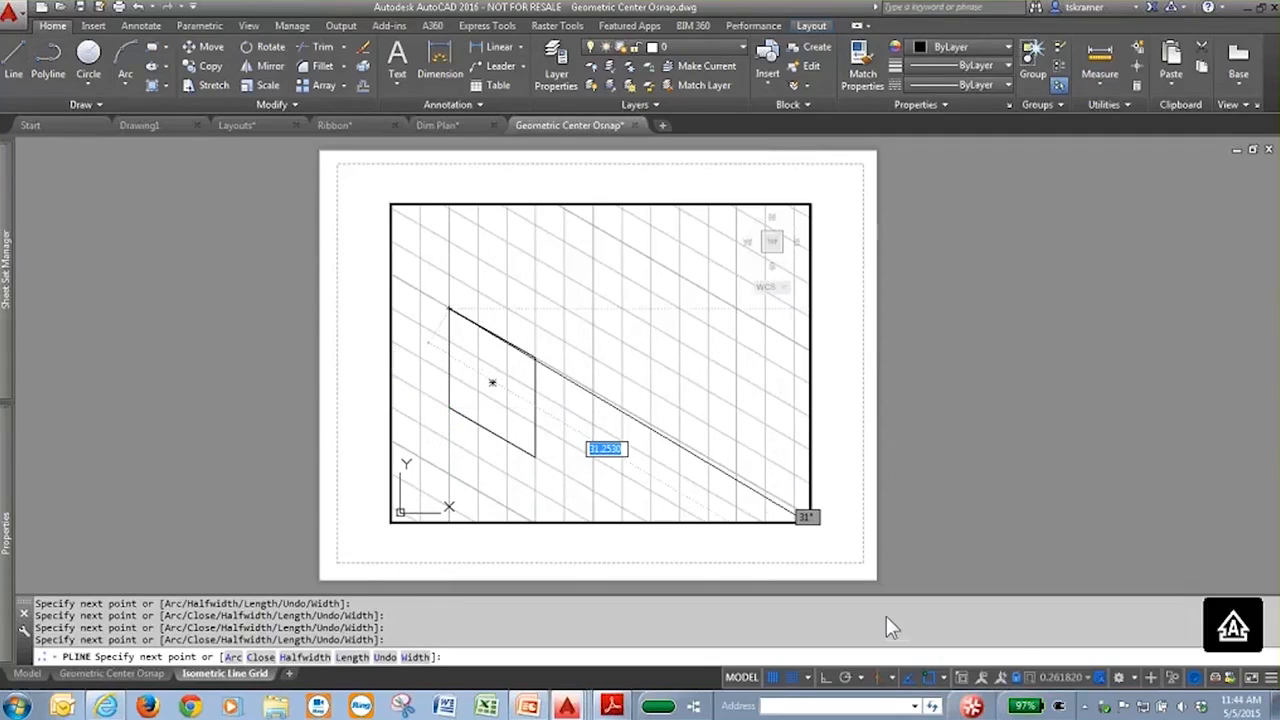
- Switch isometric drafting to isoplane Right and end the polyline of the left face
click(880, 677)
click(892, 677)
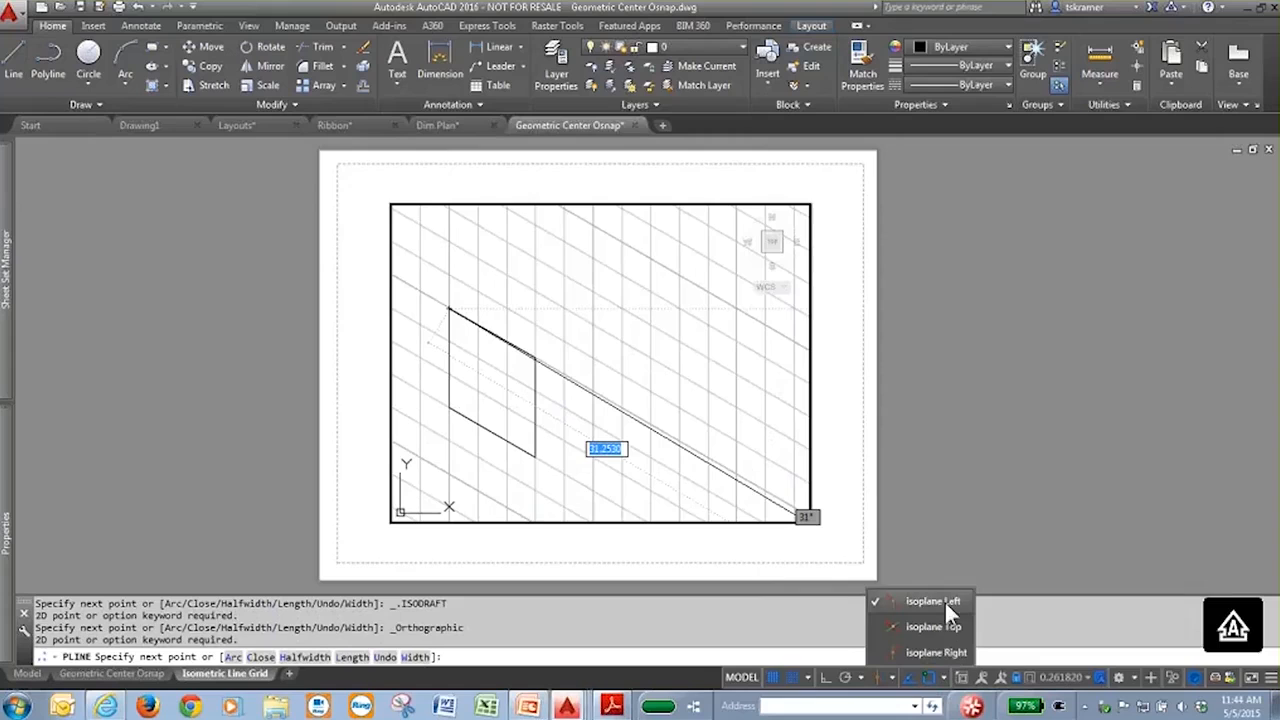
click(933, 651)
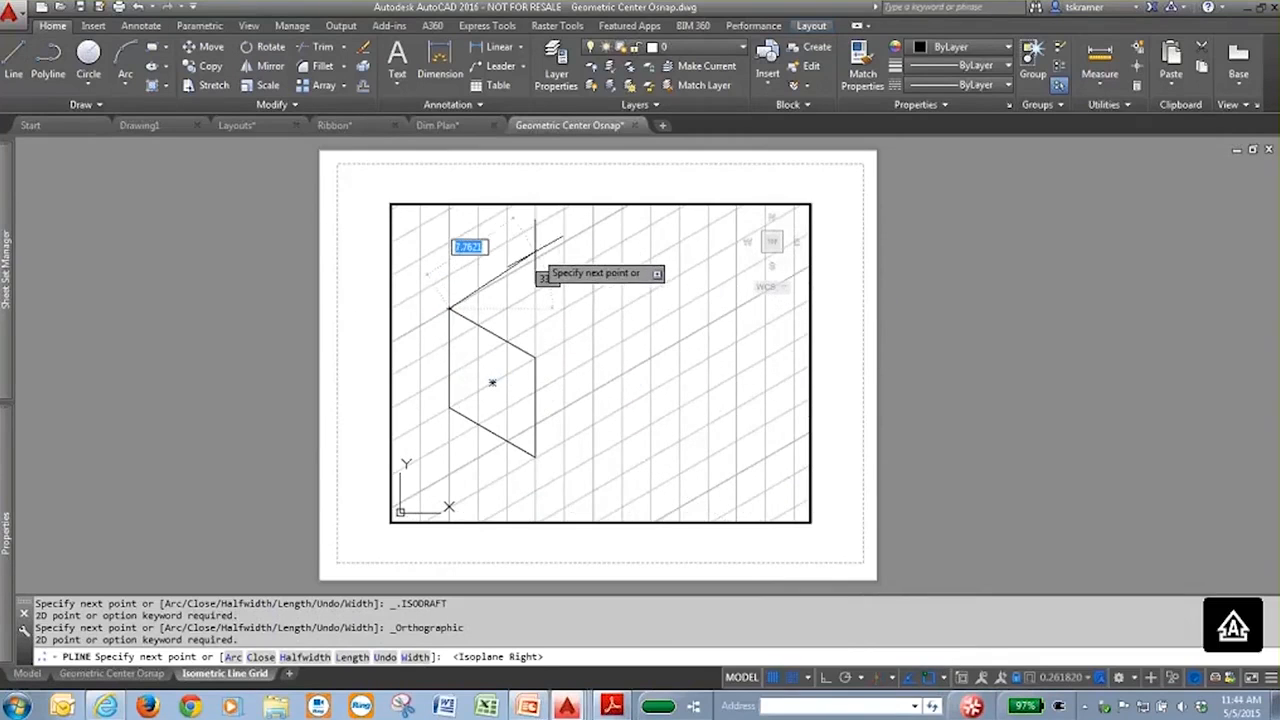
key(Escape)
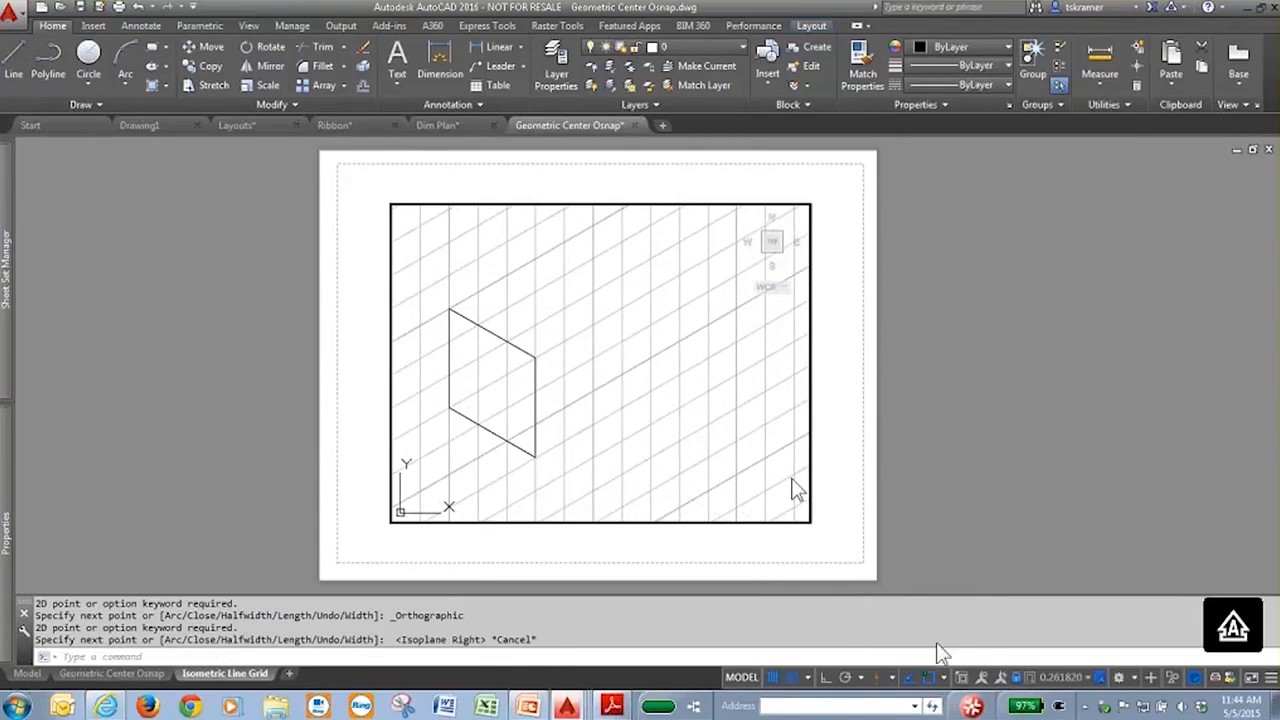
click(879, 677)
click(885, 677)
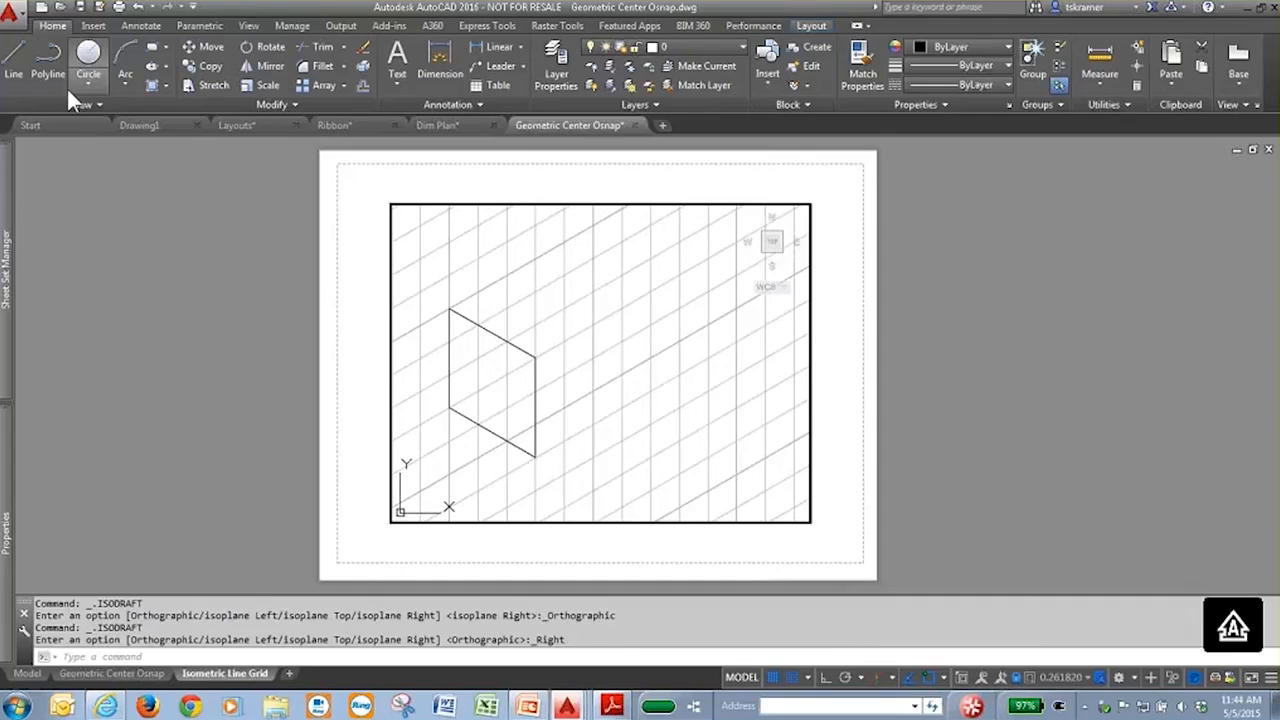
- Draw the cube's top face as a polyline from the left face's upper-left corner, switching to isoplane Top after the first 7.5-unit edge
click(42, 56)
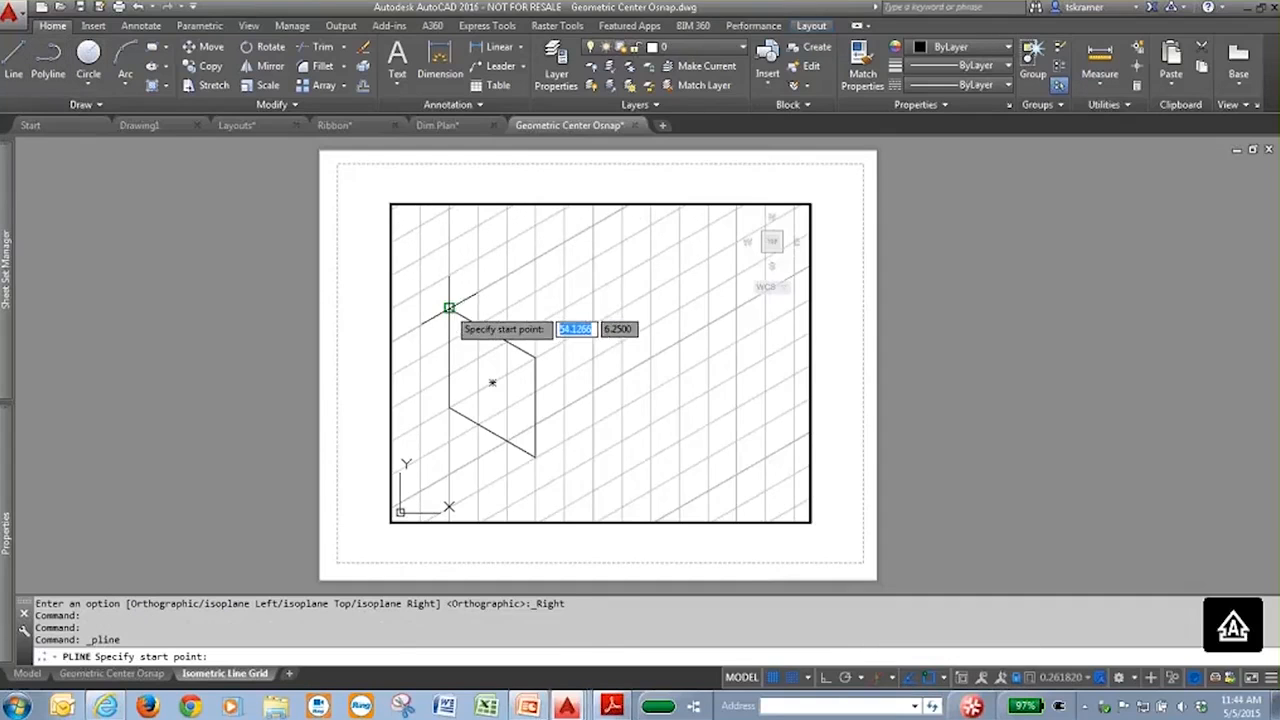
click(449, 307)
click(535, 258)
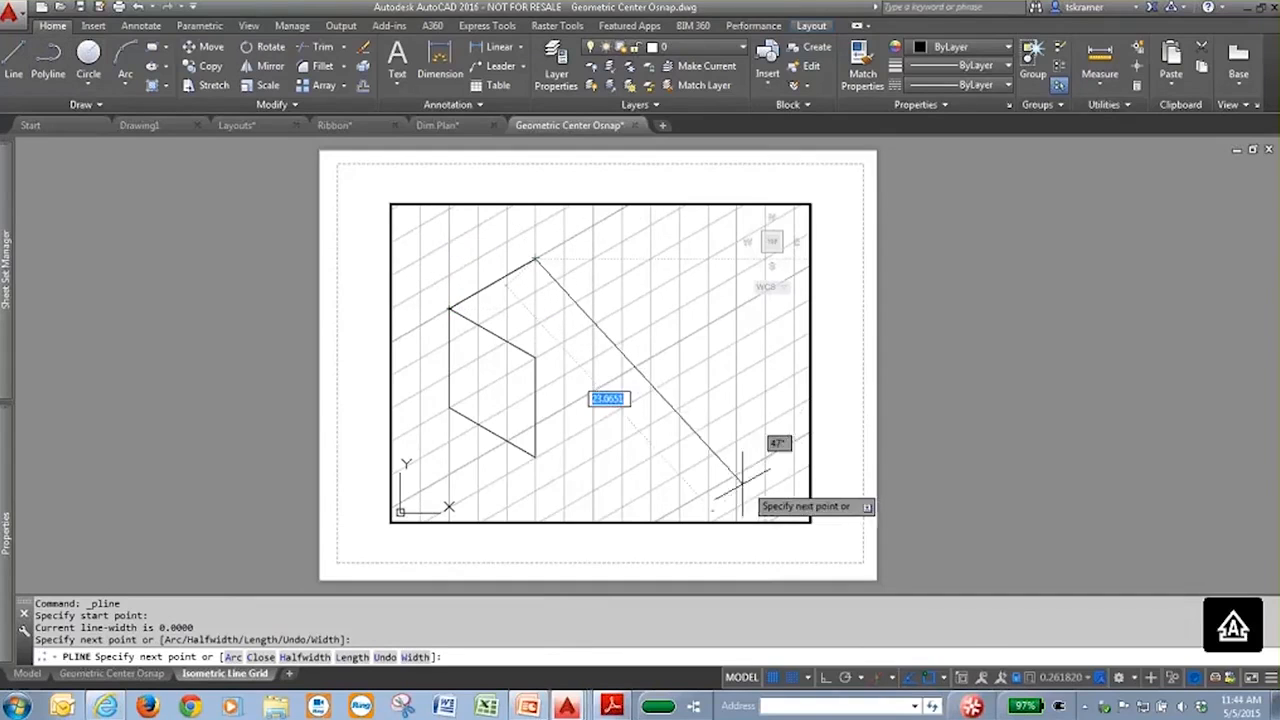
click(893, 677)
click(913, 627)
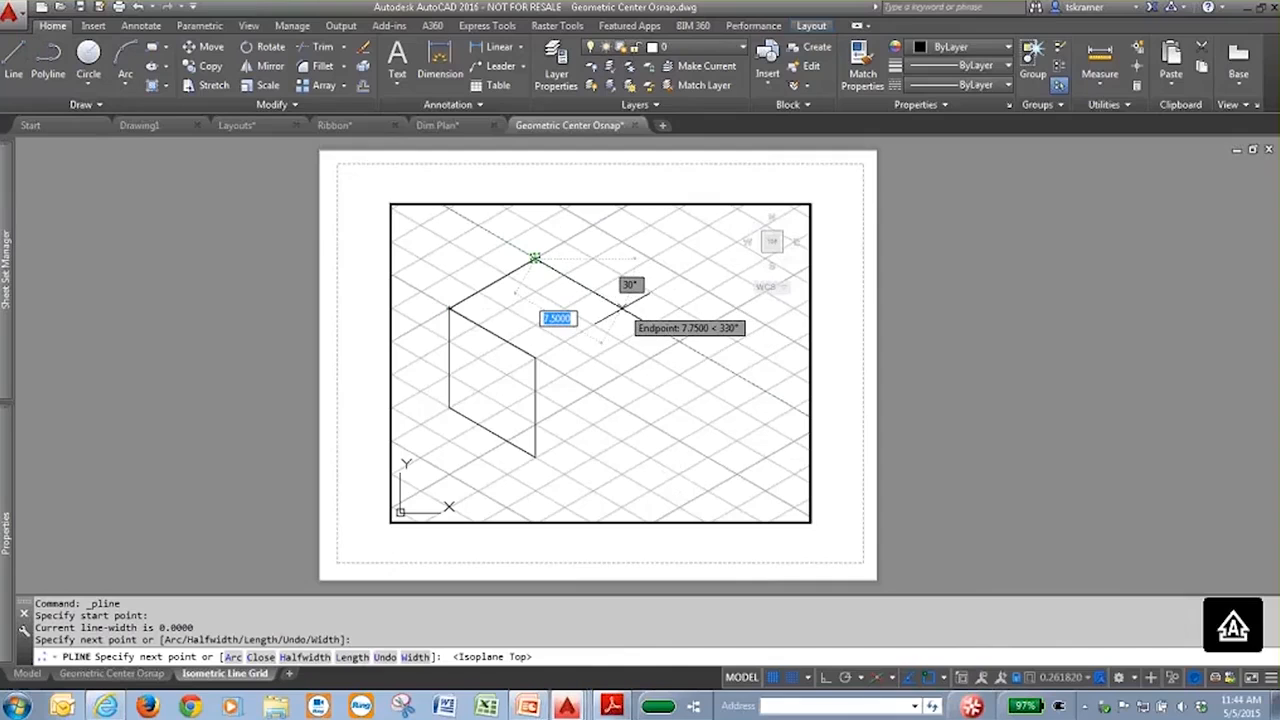
click(622, 307)
click(535, 357)
key(Escape)
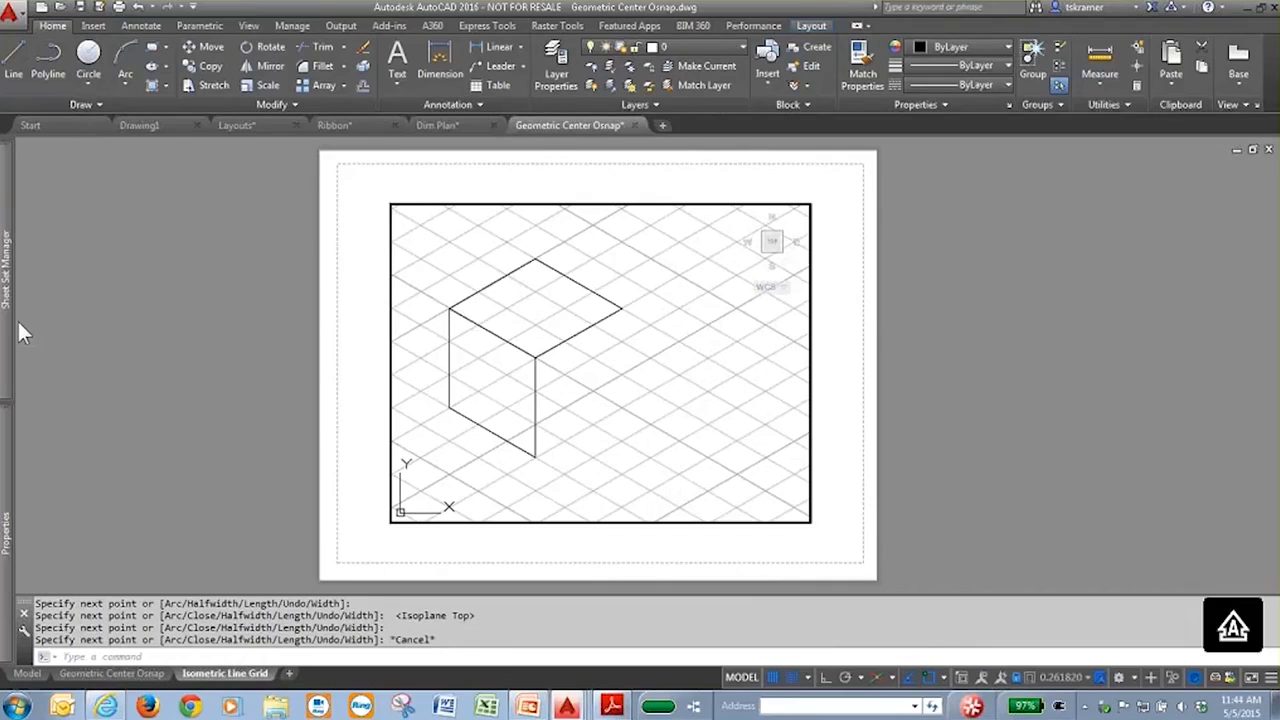
- Open the Move and Copy sheet from the Documentation group and switch Dense Plan.dwg to model space, showing the whole plan
mouse_move(12, 320)
click(127, 385)
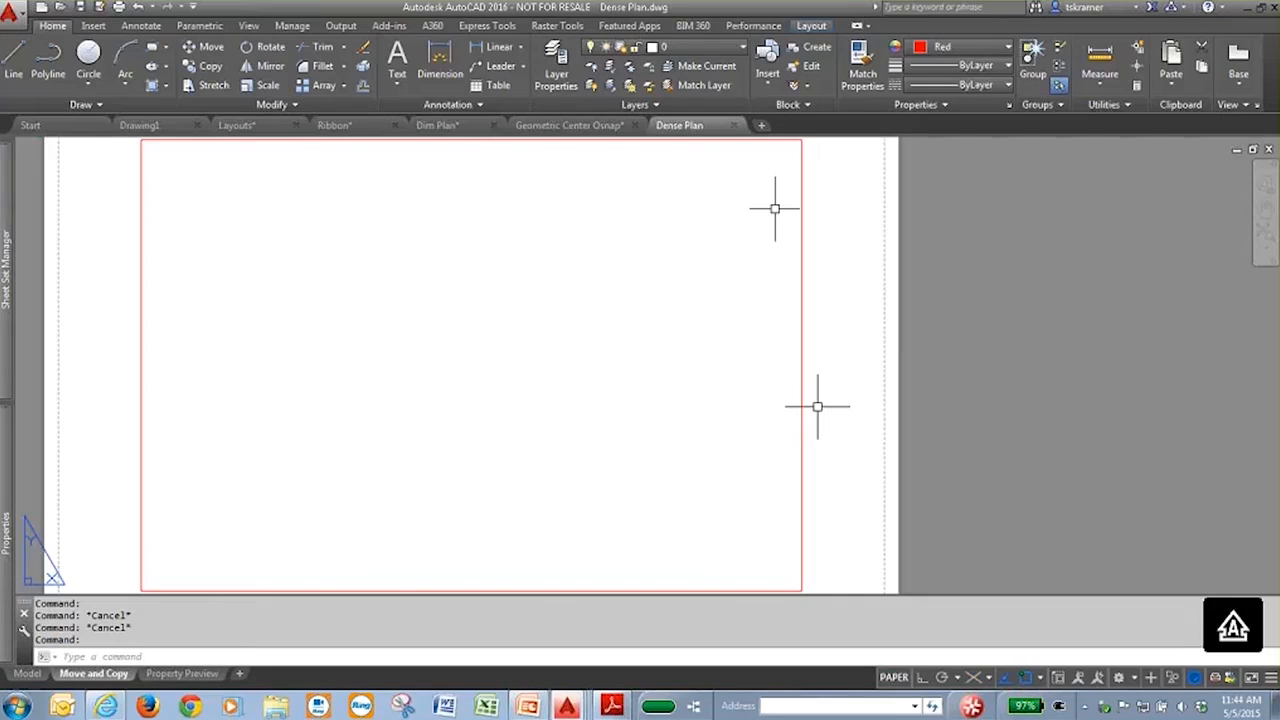
key(Escape)
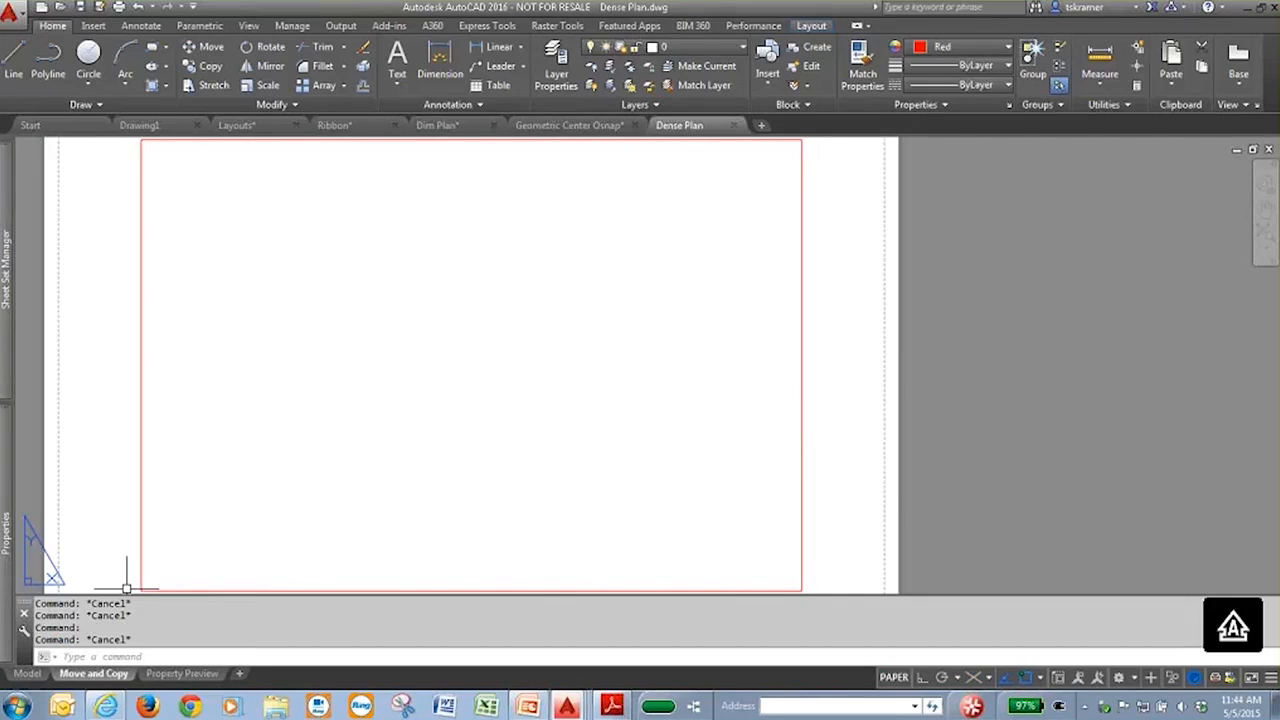
mouse_move(60, 678)
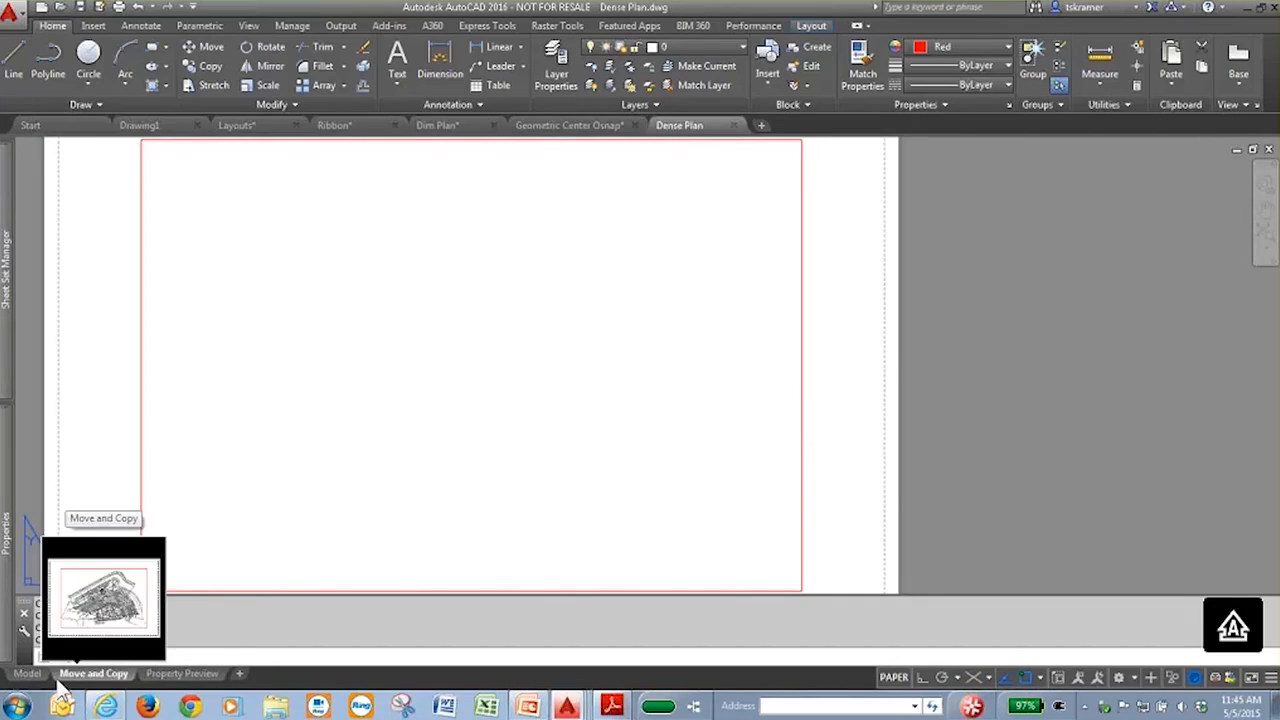
click(28, 675)
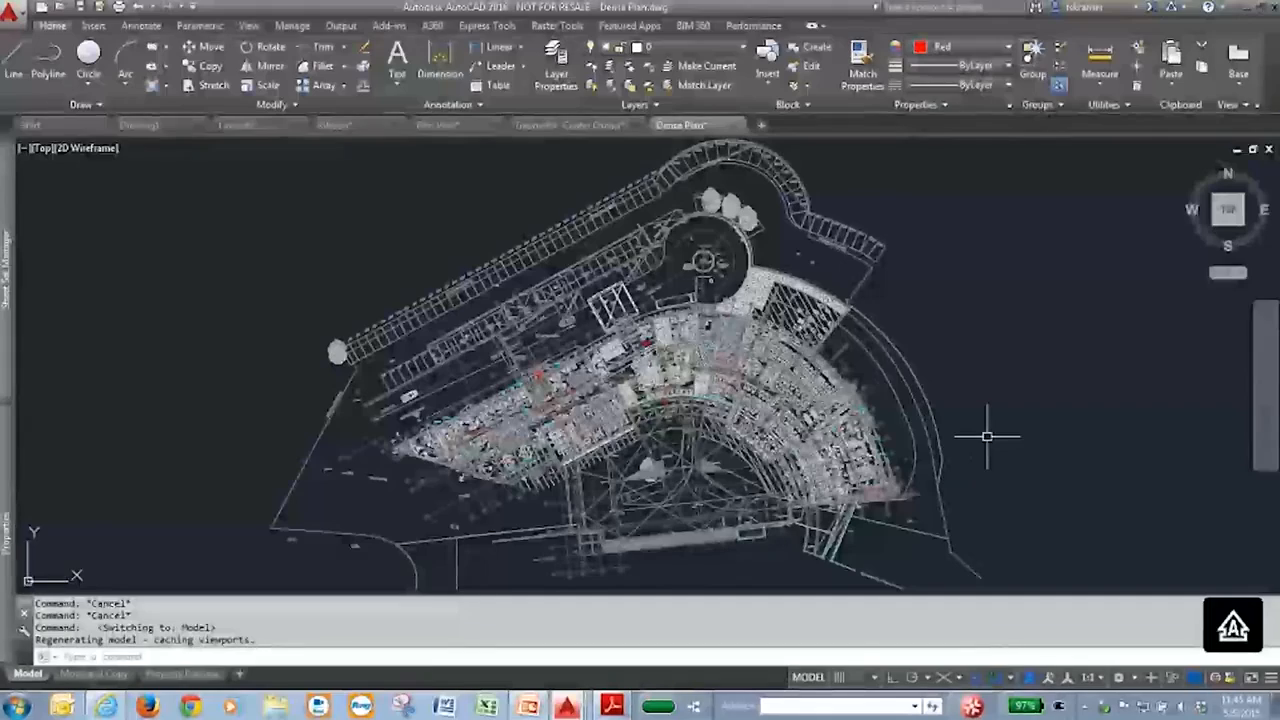
scroll(987, 432, down, 1)
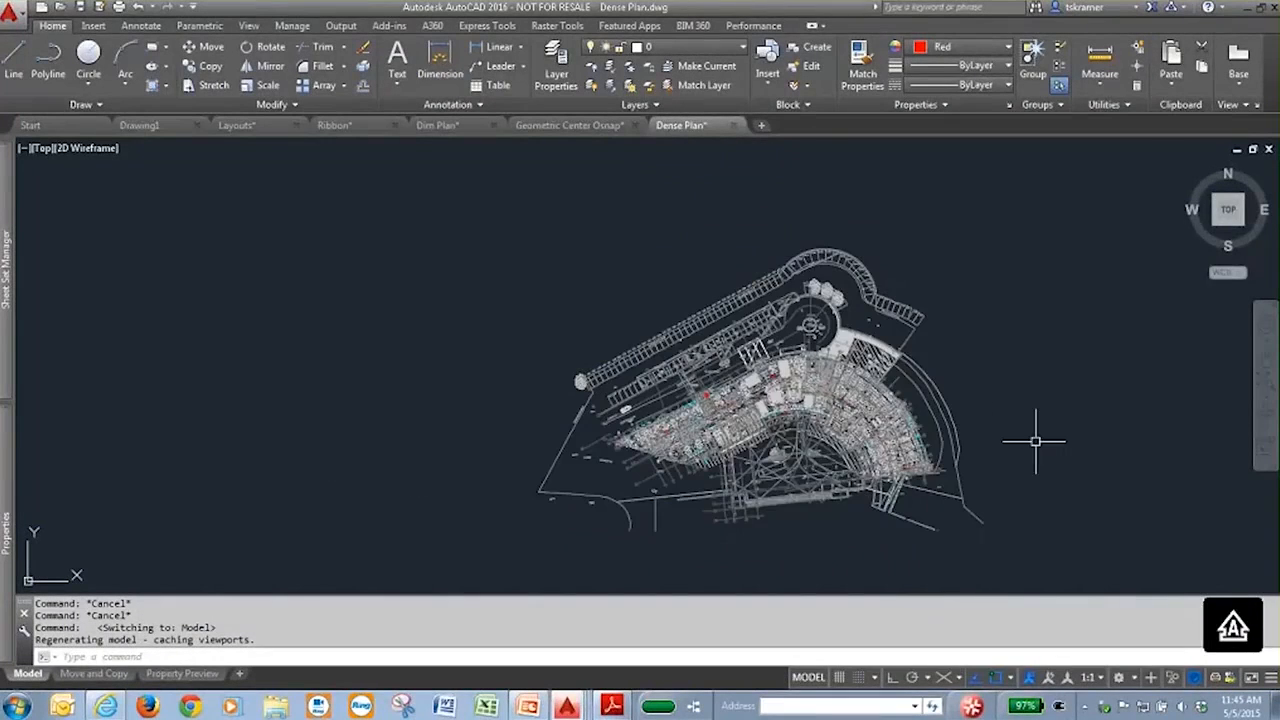
scroll(1014, 437, down, 1)
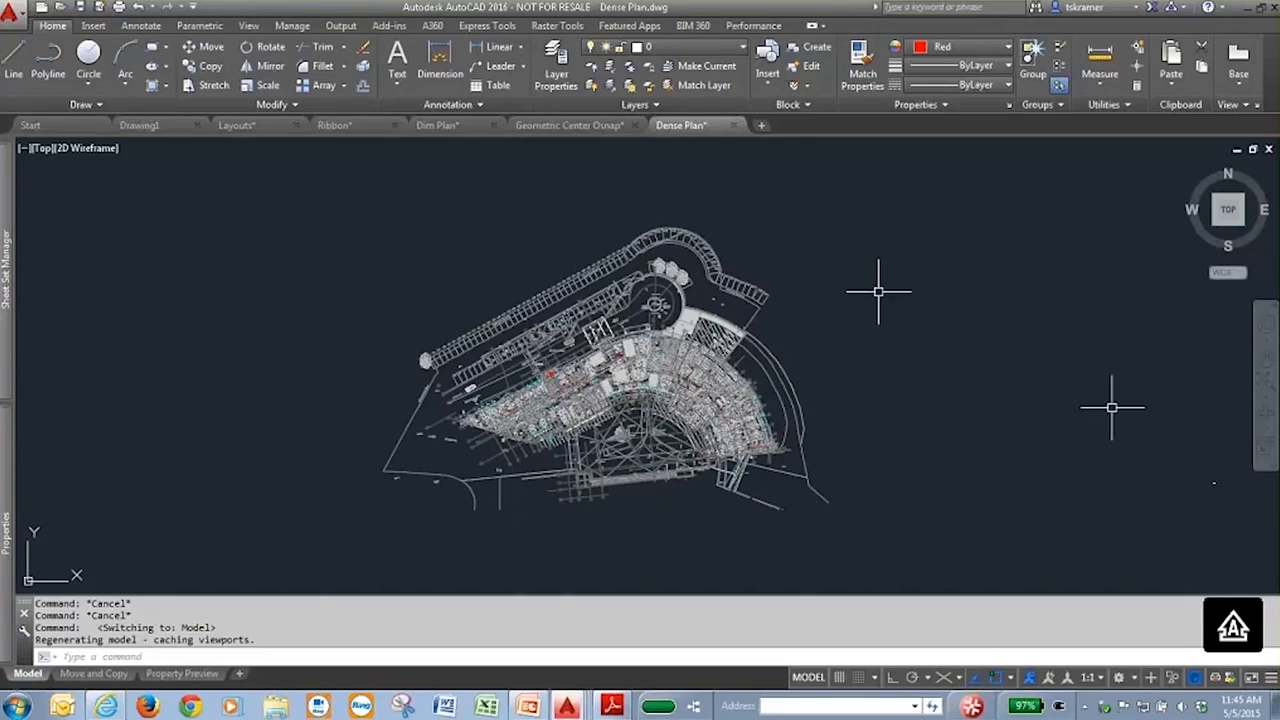
mouse_move(900, 200)
mouse_down()
mouse_move(400, 490)
mouse_move(286, 355)
mouse_move(282, 239)
mouse_up()
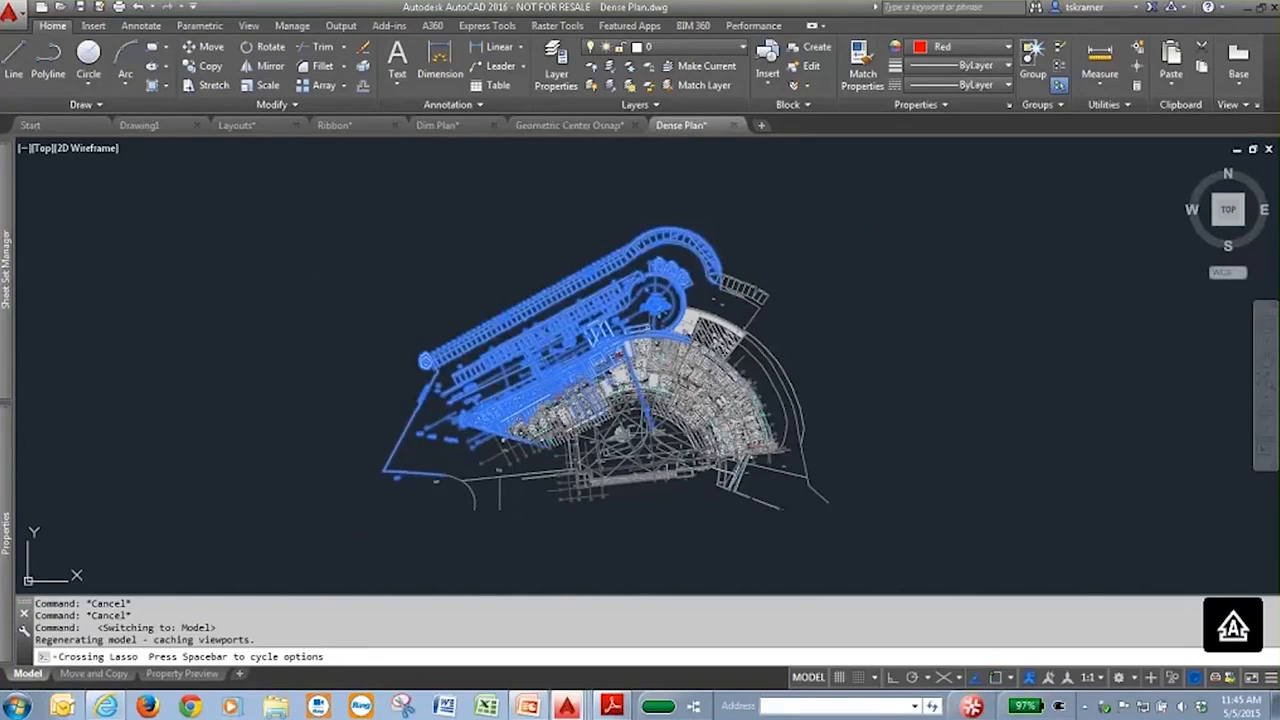
key(Escape)
key(Escape)
- Select the entire plan with a window and move it up and to the left by about 275,000 units at 150°
click(330, 198)
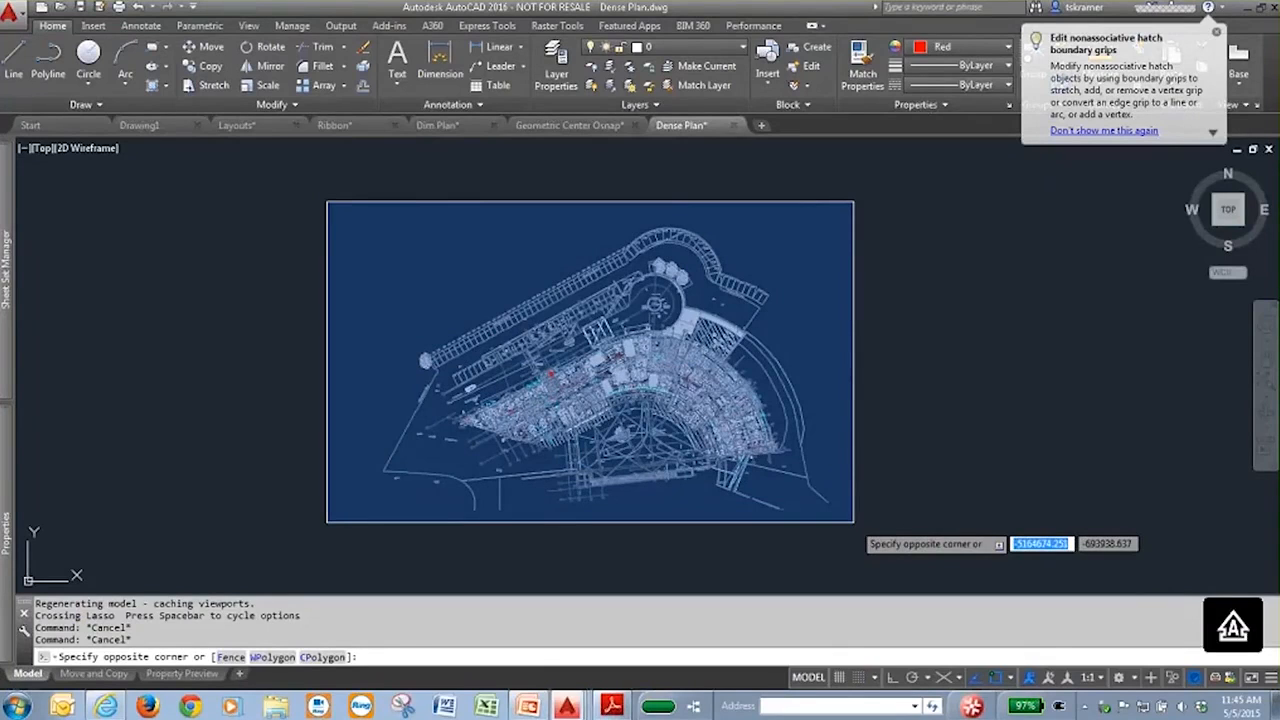
click(853, 521)
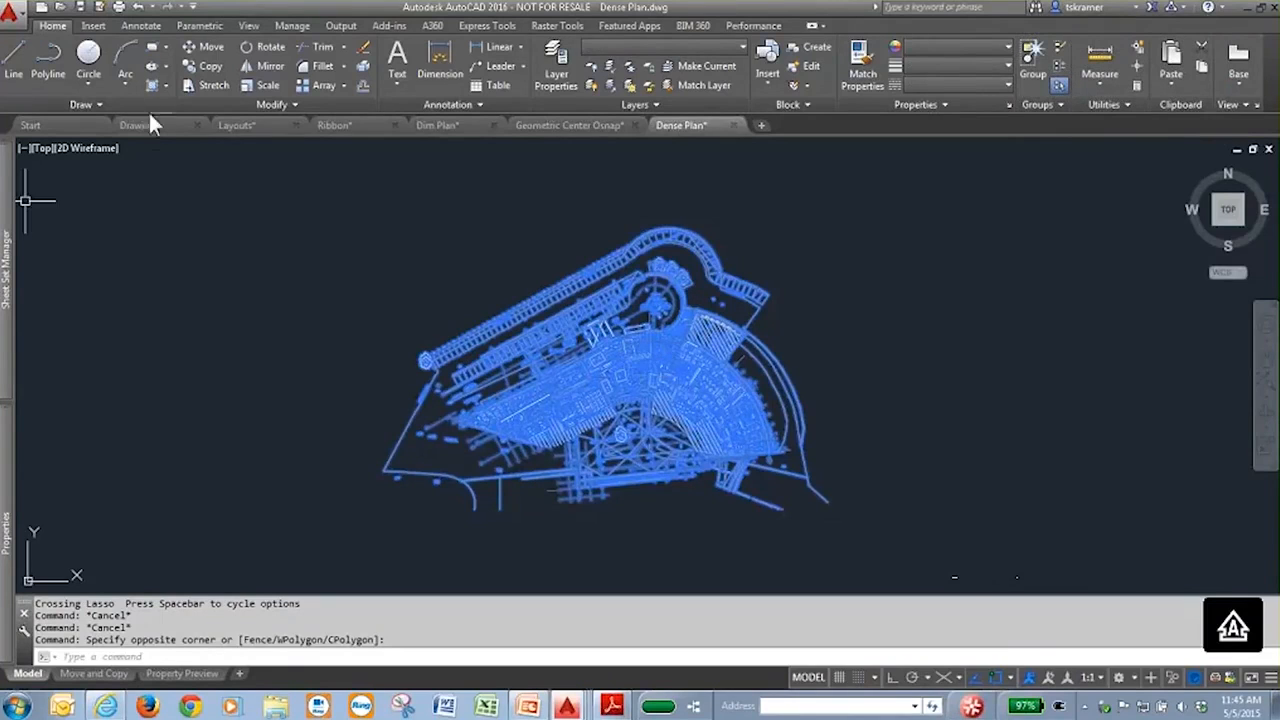
click(210, 50)
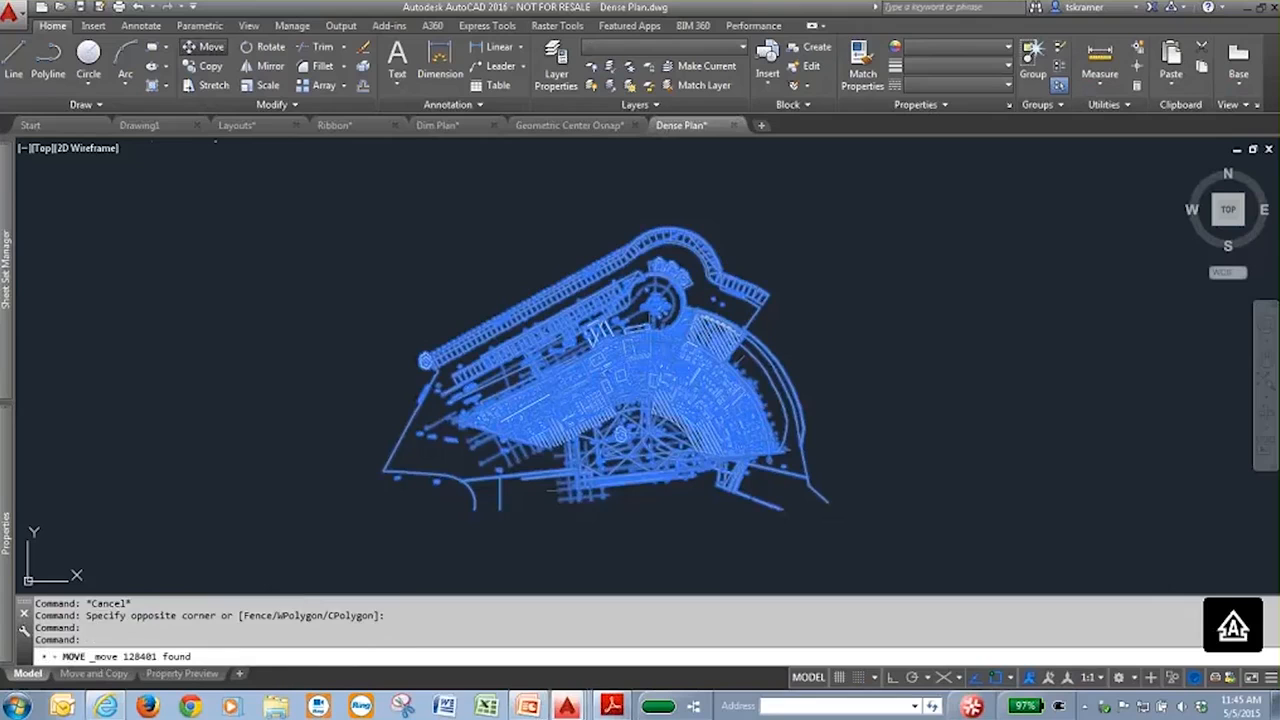
click(357, 515)
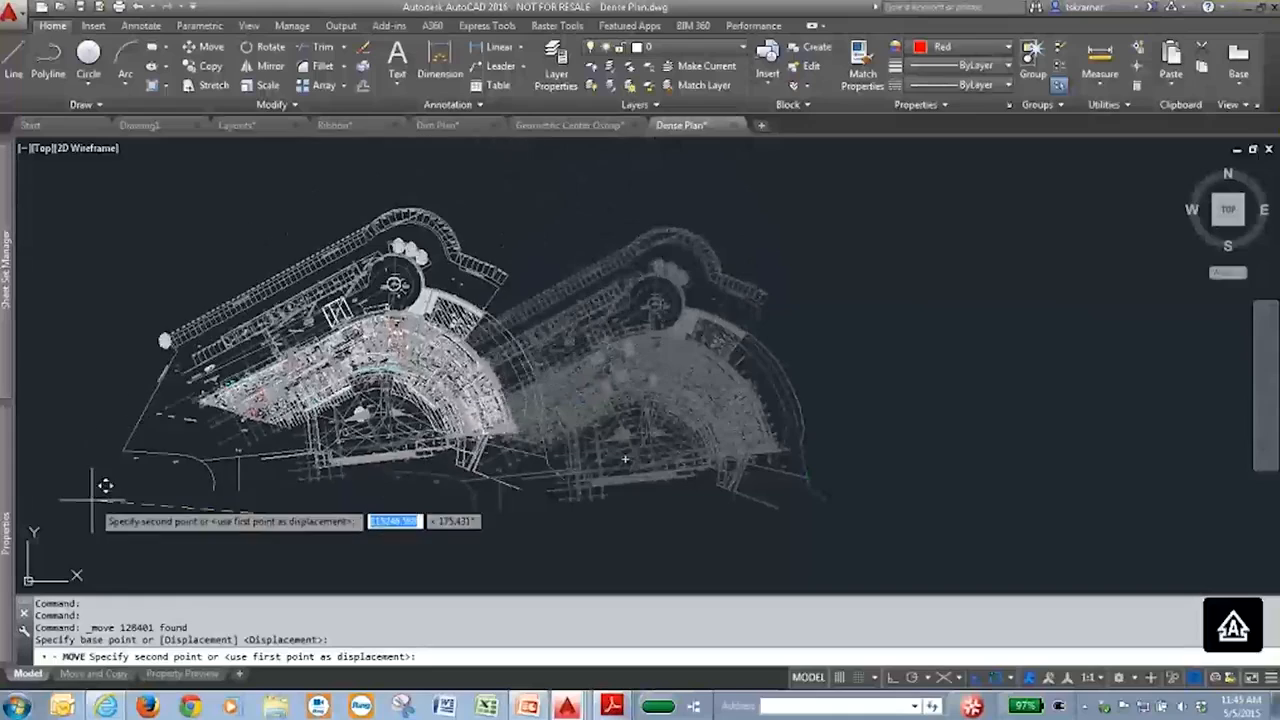
scroll(700, 450, down, 5)
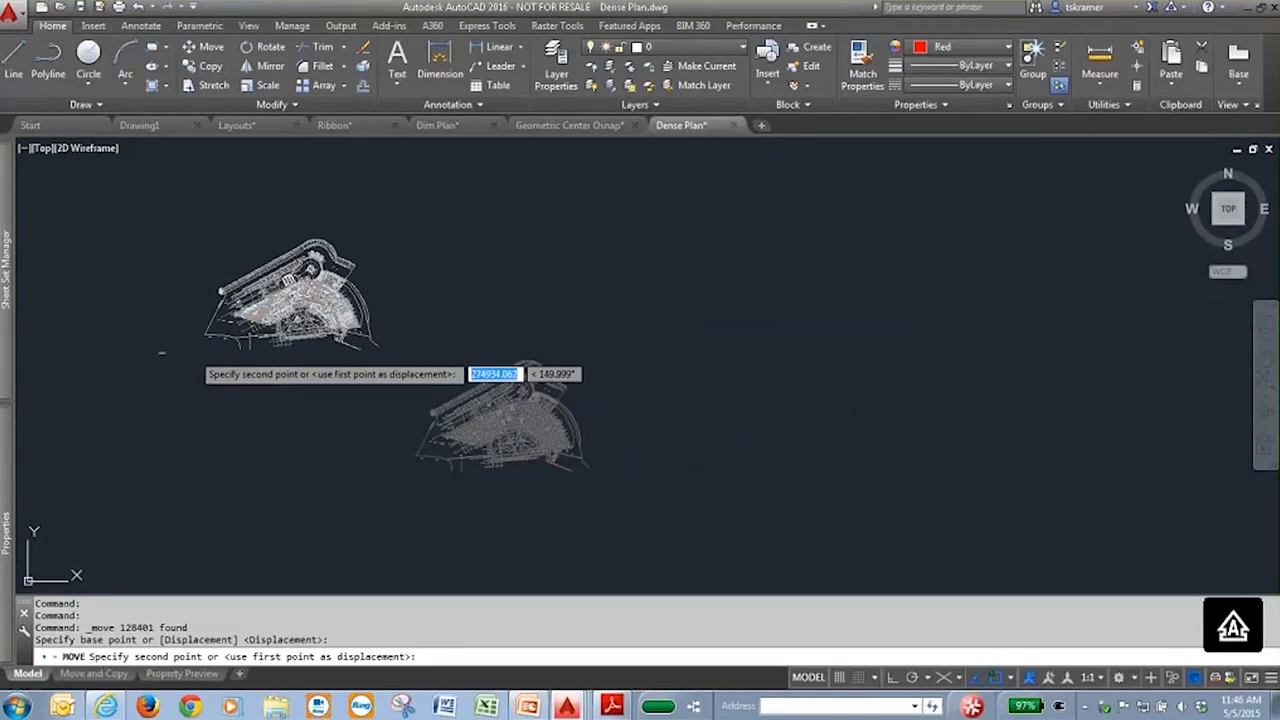
click(651, 435)
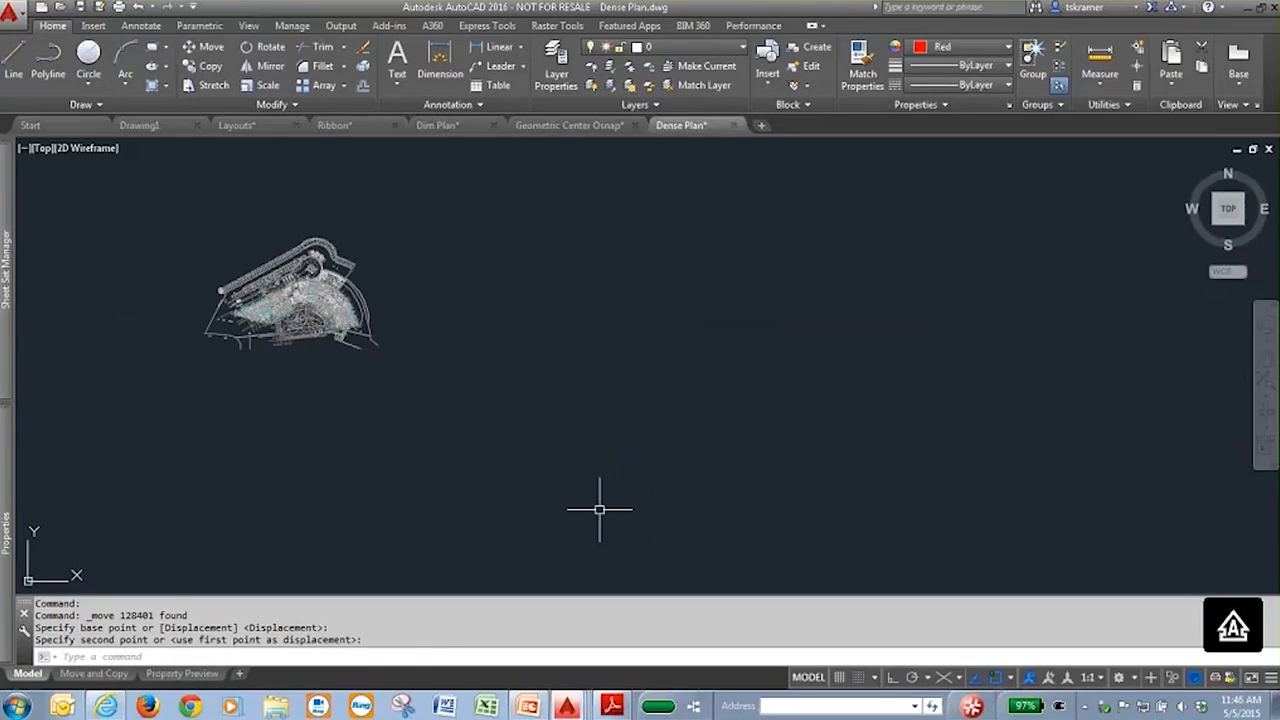
- Open the Property Preview sheet from the Documentation group and switch Dense Plan.dwg to model space, showing the whole plan
mouse_move(14, 360)
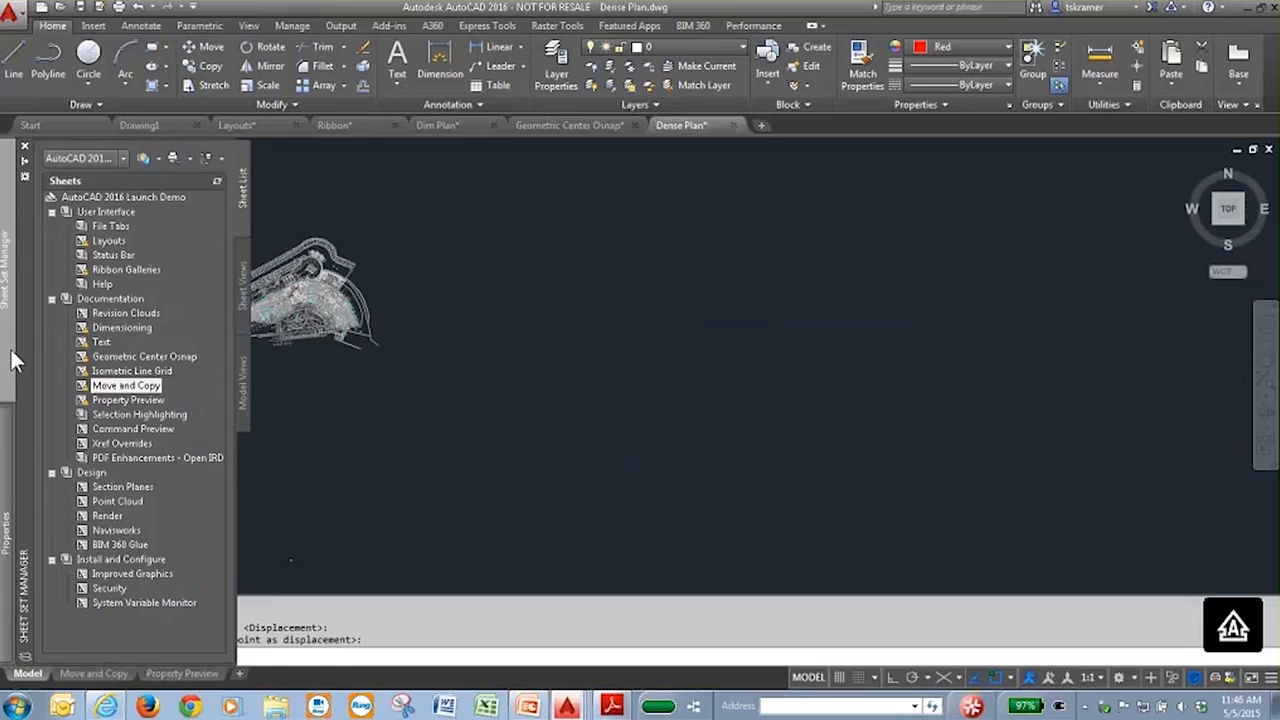
double_click(128, 399)
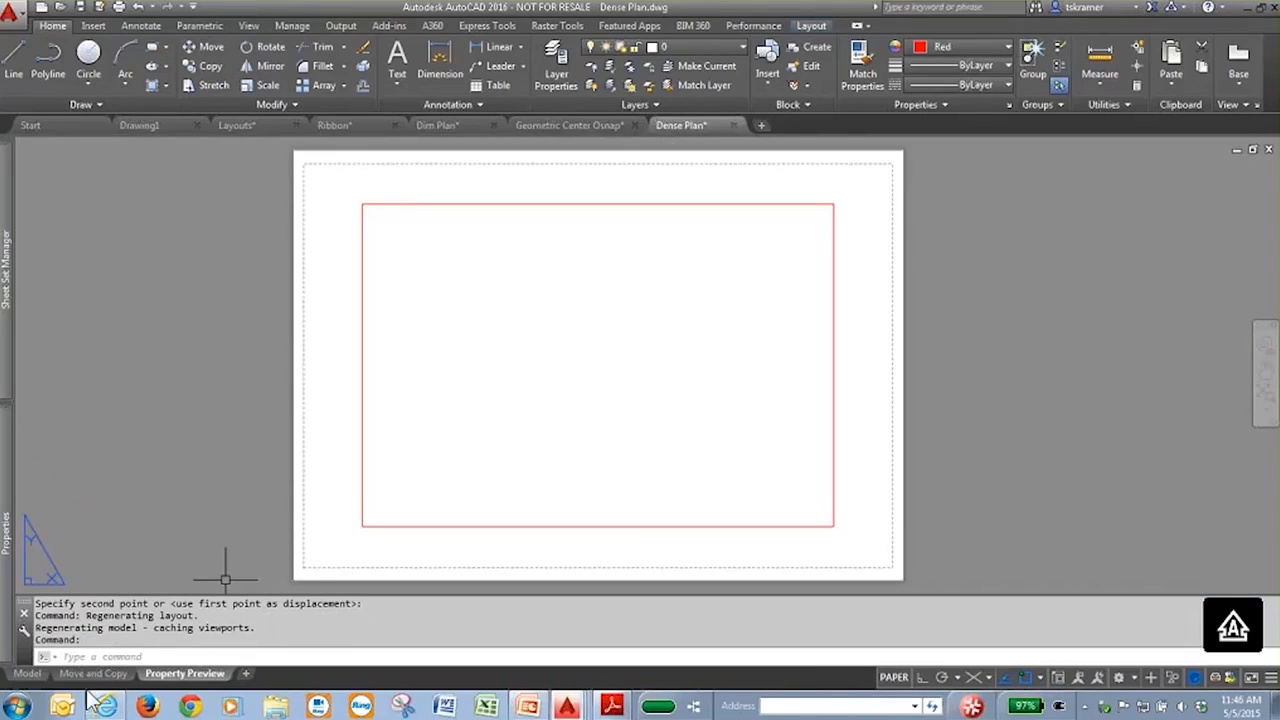
click(27, 673)
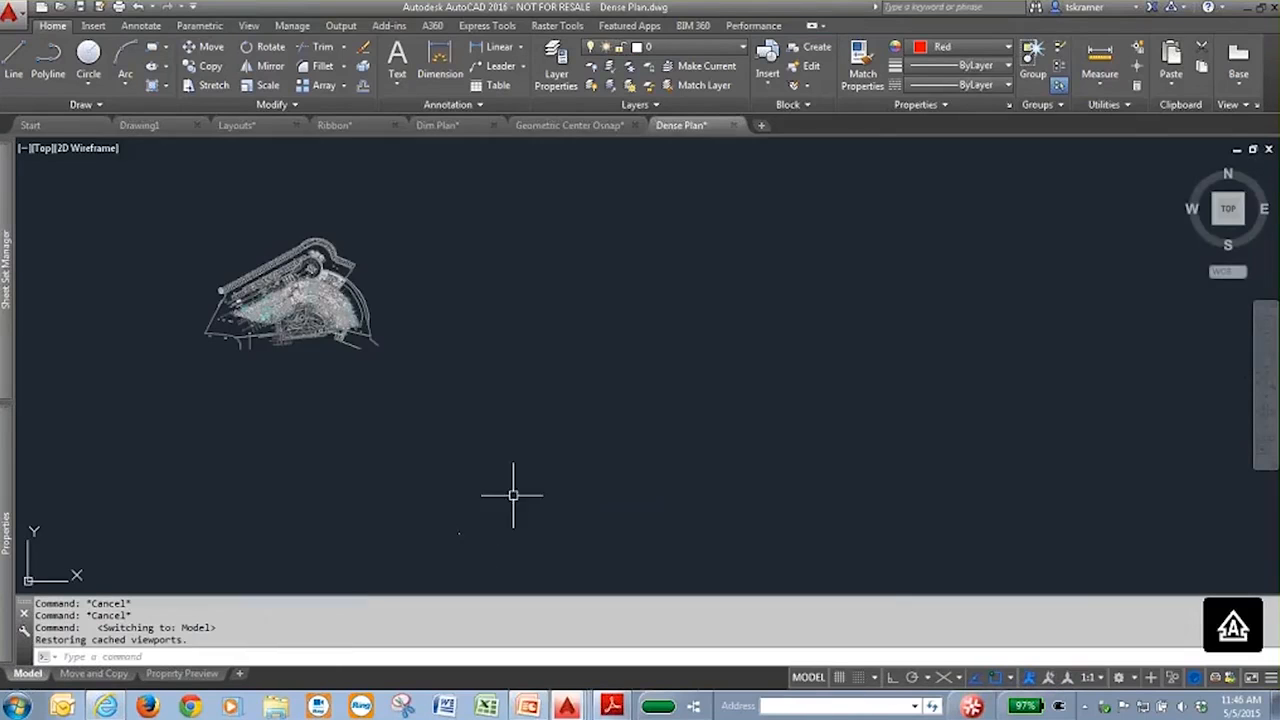
scroll(486, 404, up, 5)
scroll(486, 404, down, 3)
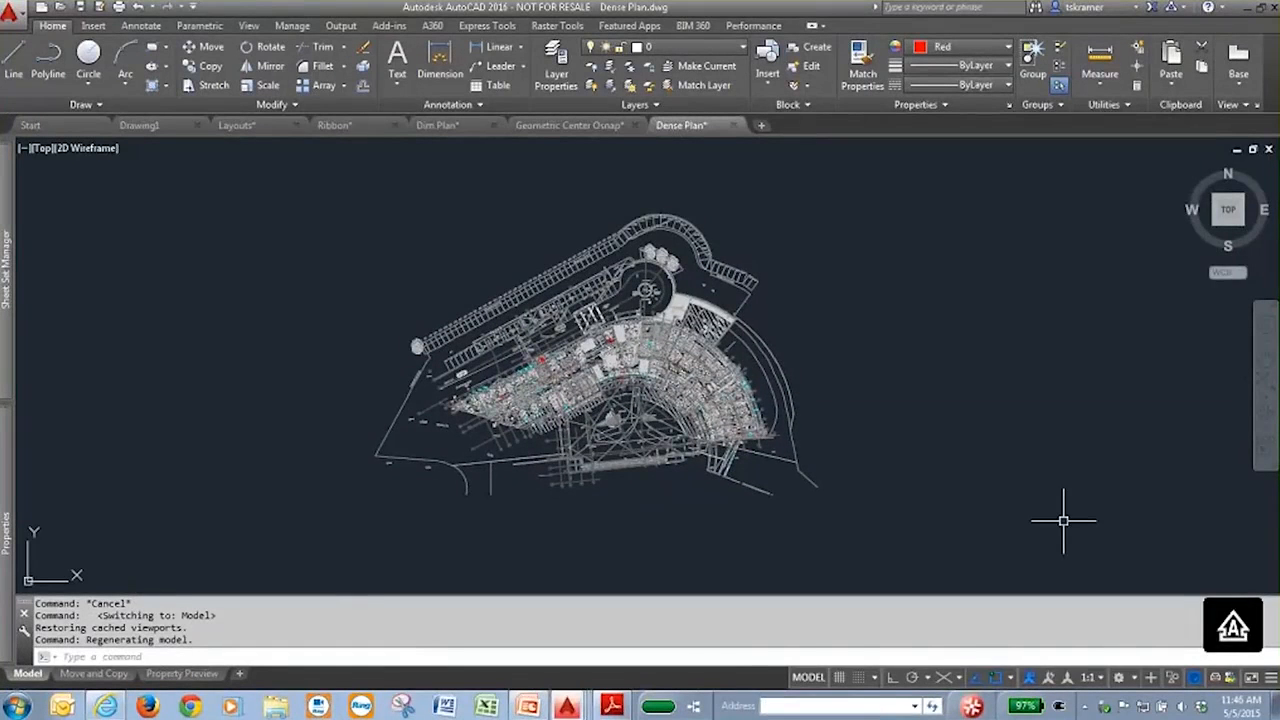
- Lasso the long bands along the plan's upper-left edge, preview the color Green in their properties, and clear the selection without applying it
mouse_move(578, 296)
mouse_down()
mouse_move(658, 204)
mouse_move(392, 336)
mouse_move(470, 360)
mouse_move(560, 320)
mouse_up()
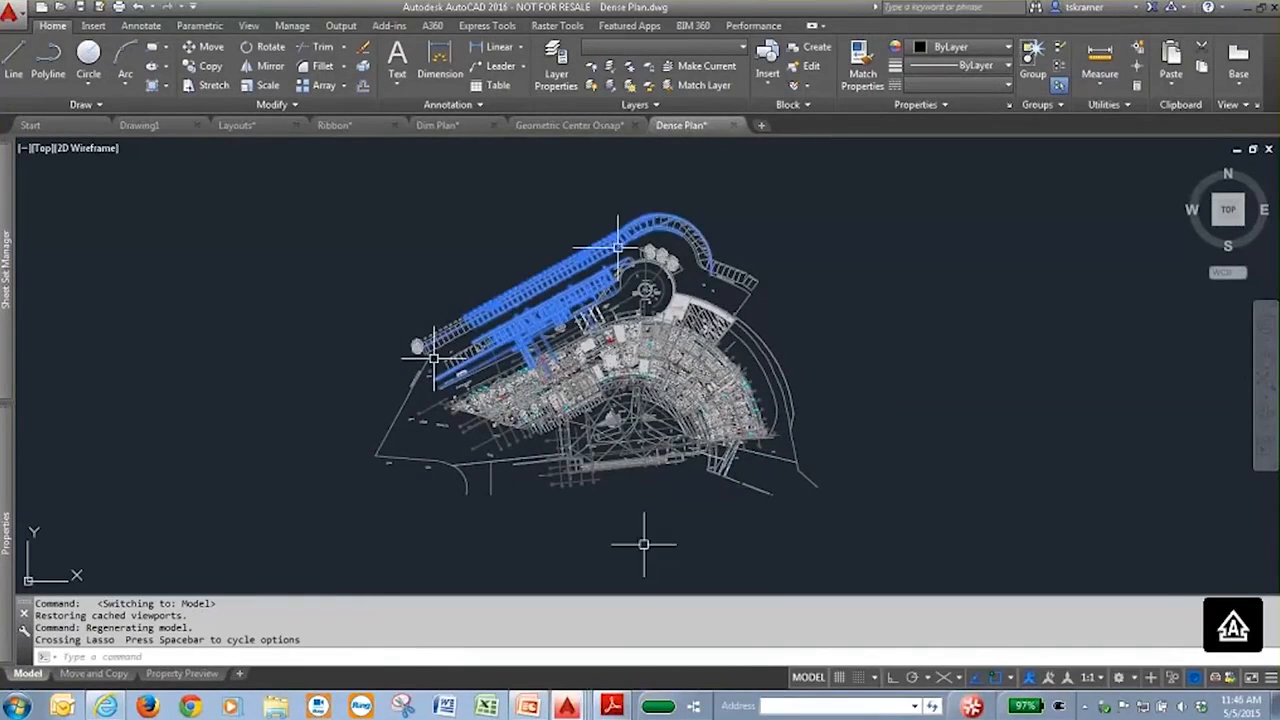
mouse_move(5, 555)
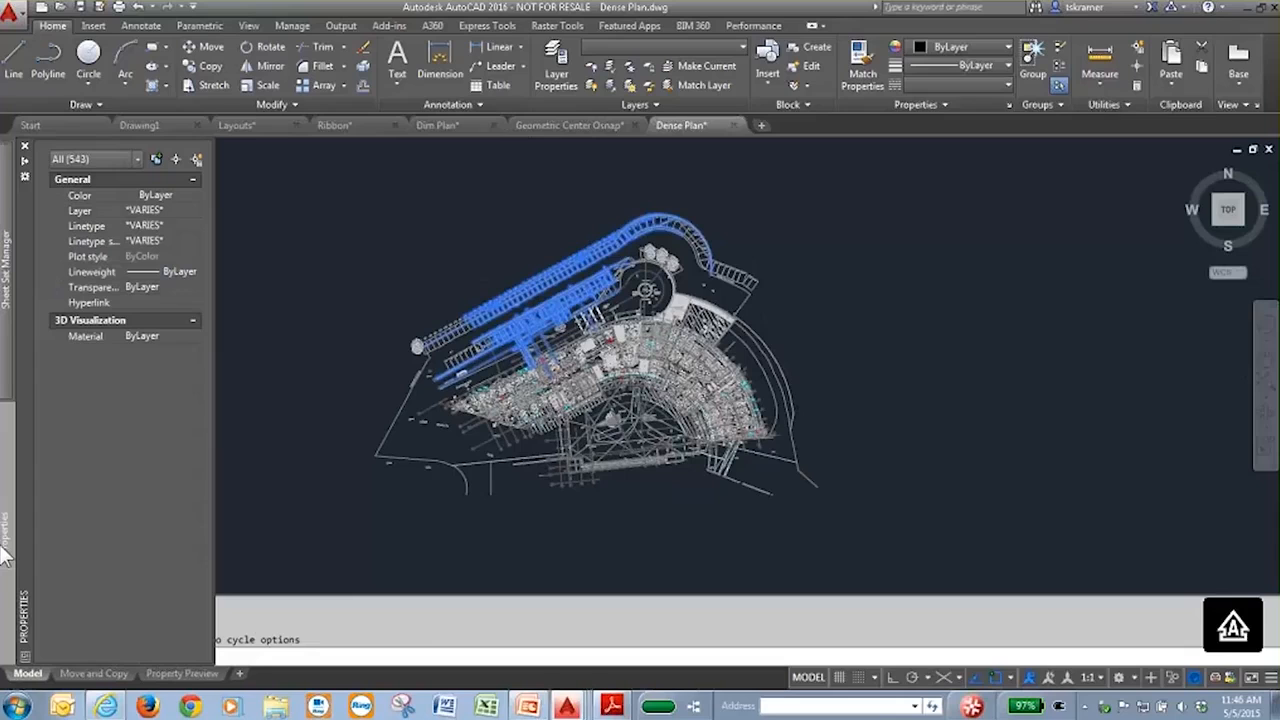
click(195, 196)
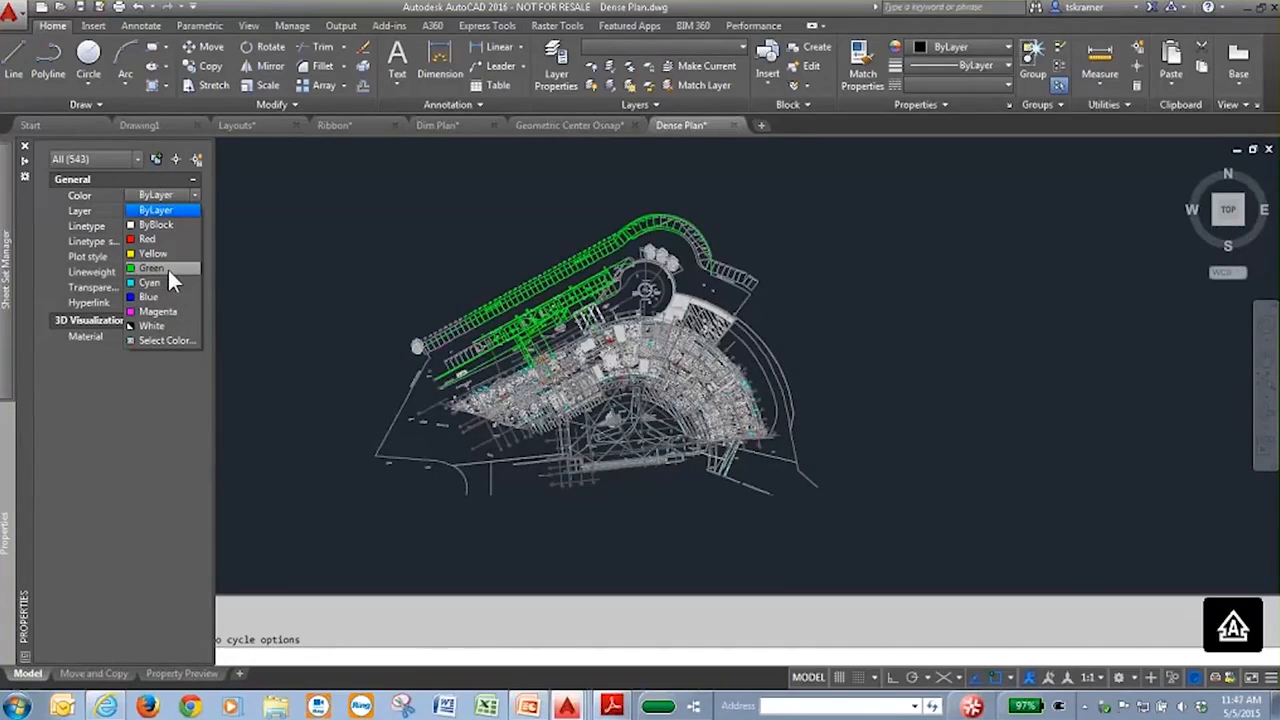
click(851, 560)
key(ctrl+1)
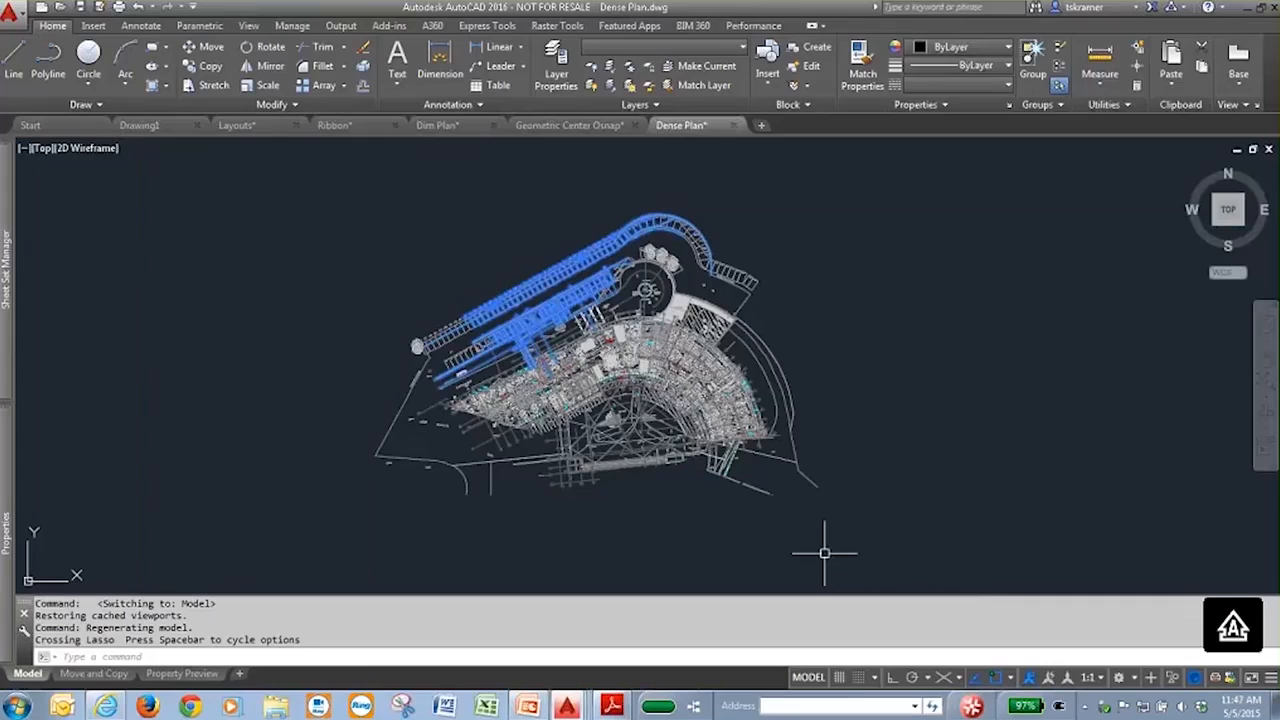
key(Escape)
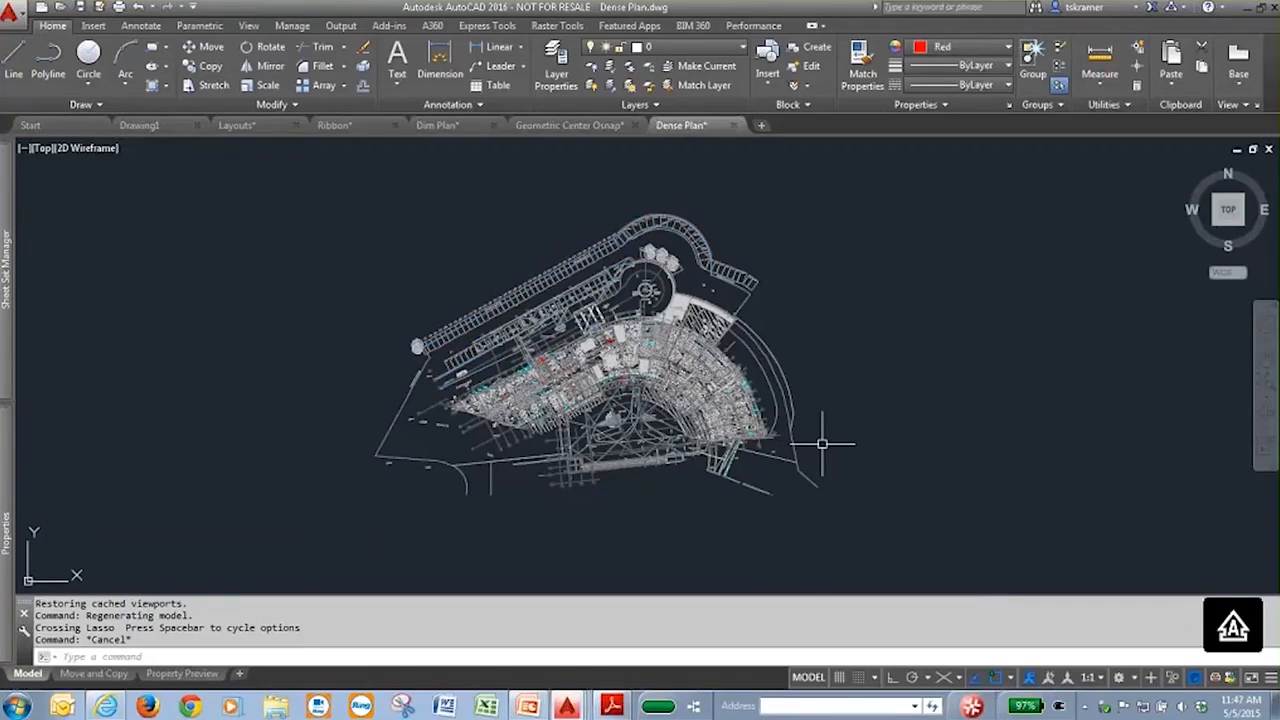
- Set the selection effect color to Green in the selection options
text(OP)
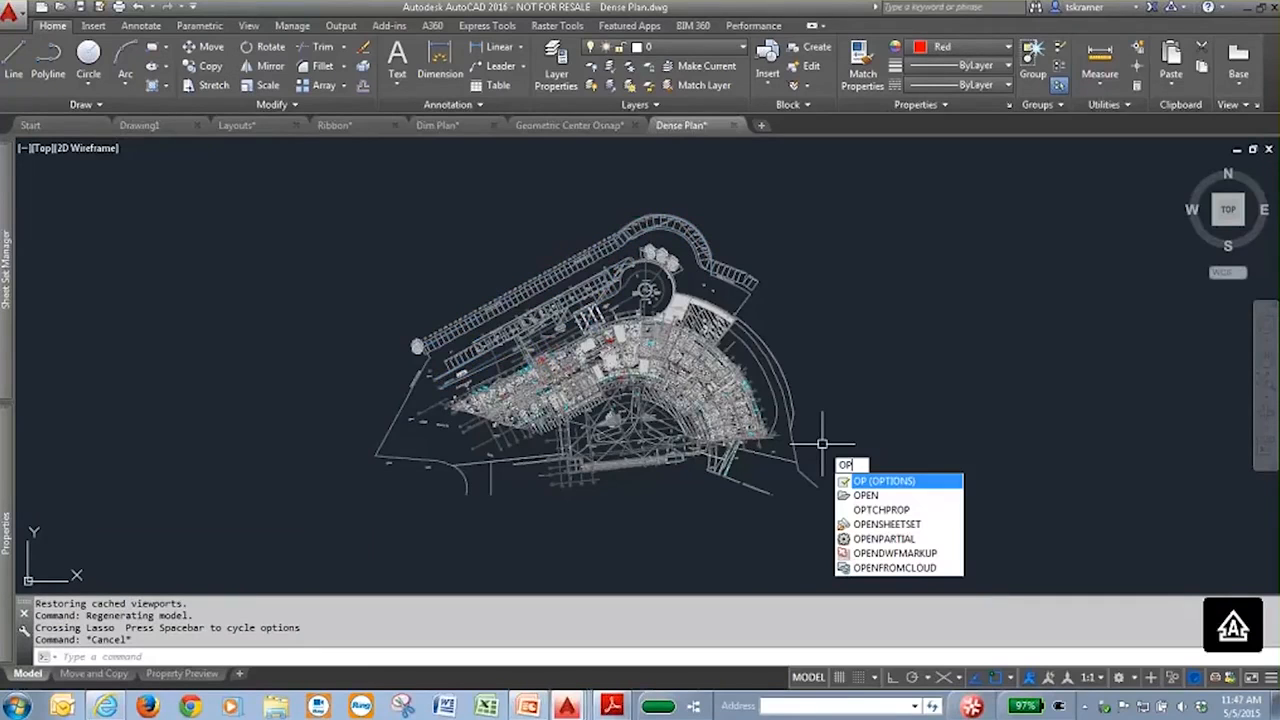
key(Return)
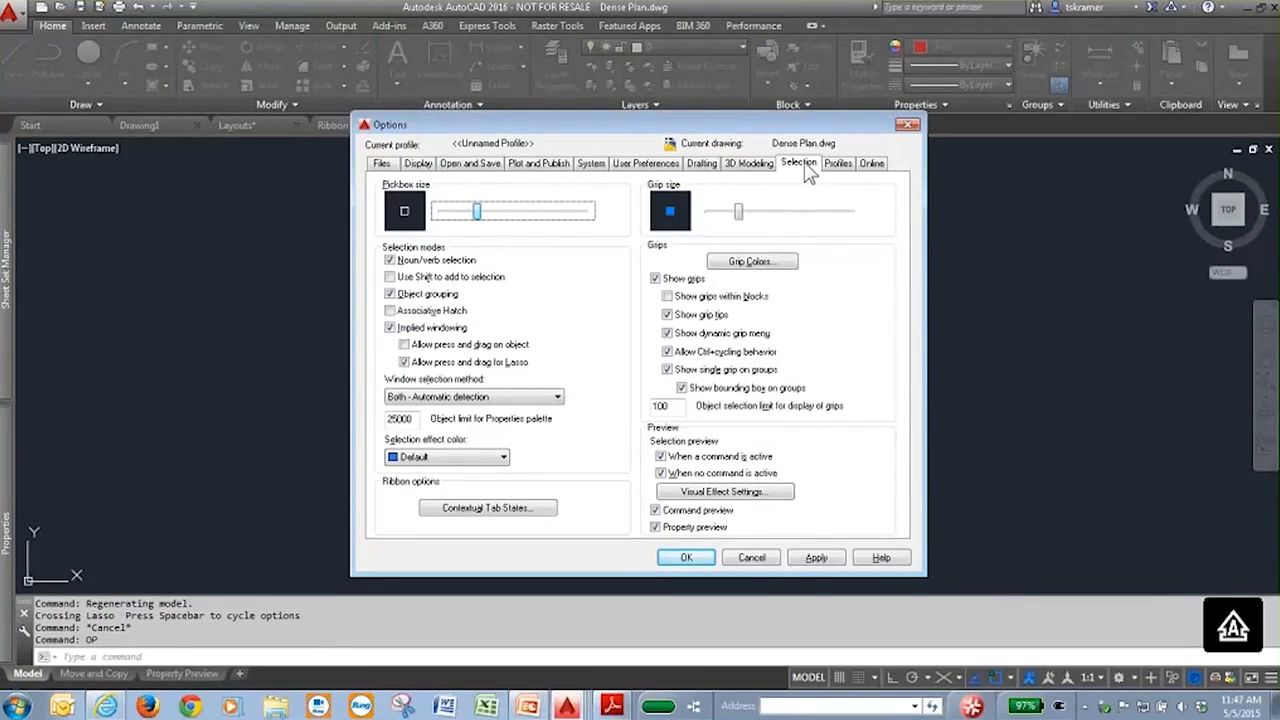
click(500, 457)
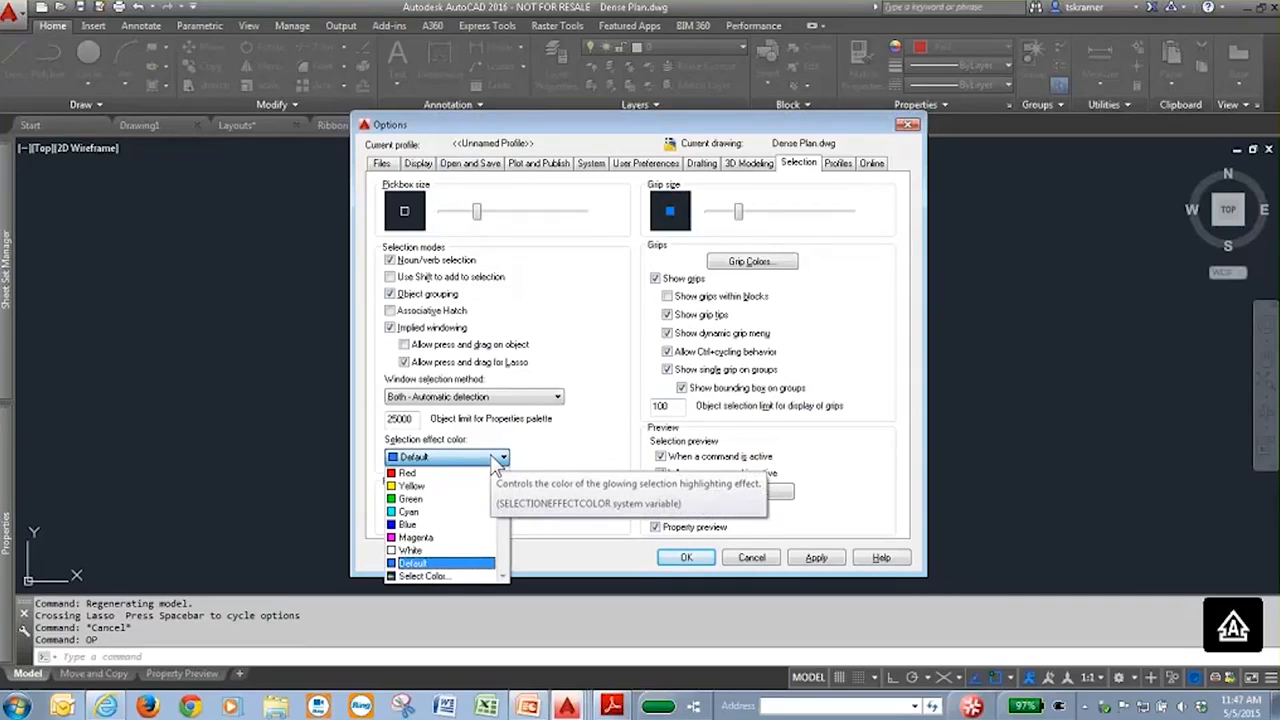
click(415, 498)
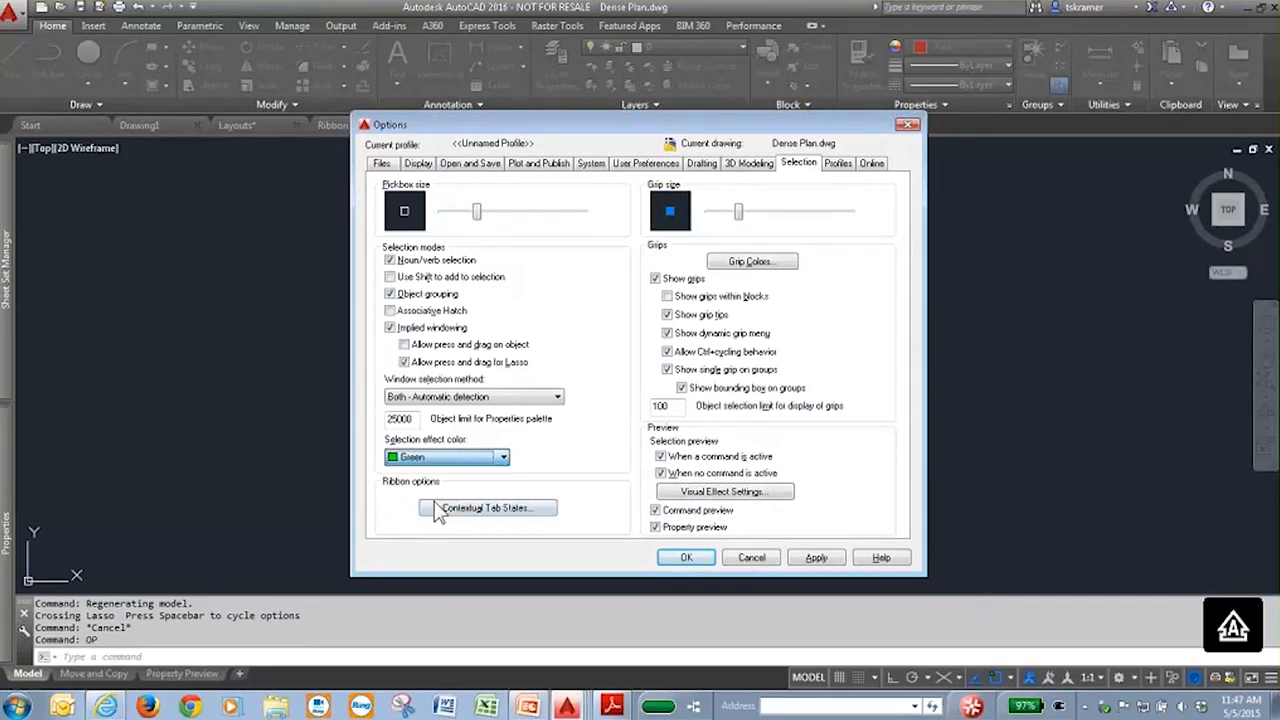
click(684, 561)
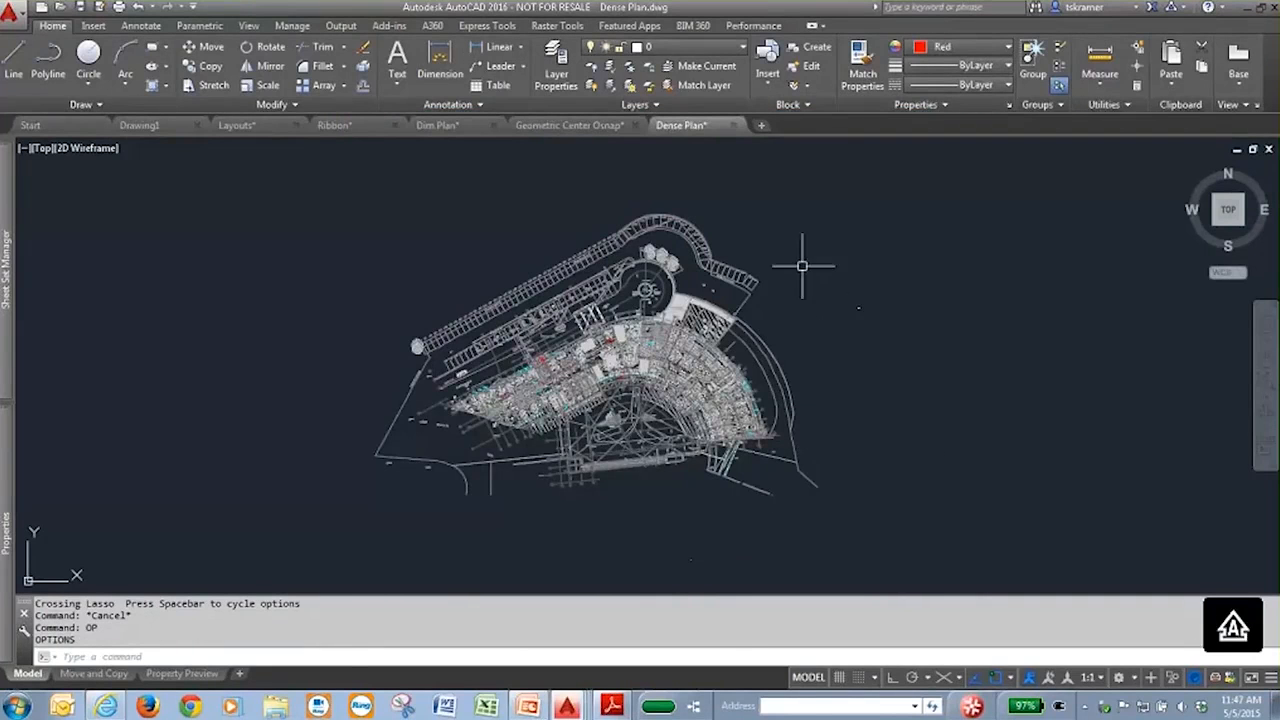
- Select the right half of the plan with a crossing window to check its highlighting and properties, and clear the selection
click(826, 224)
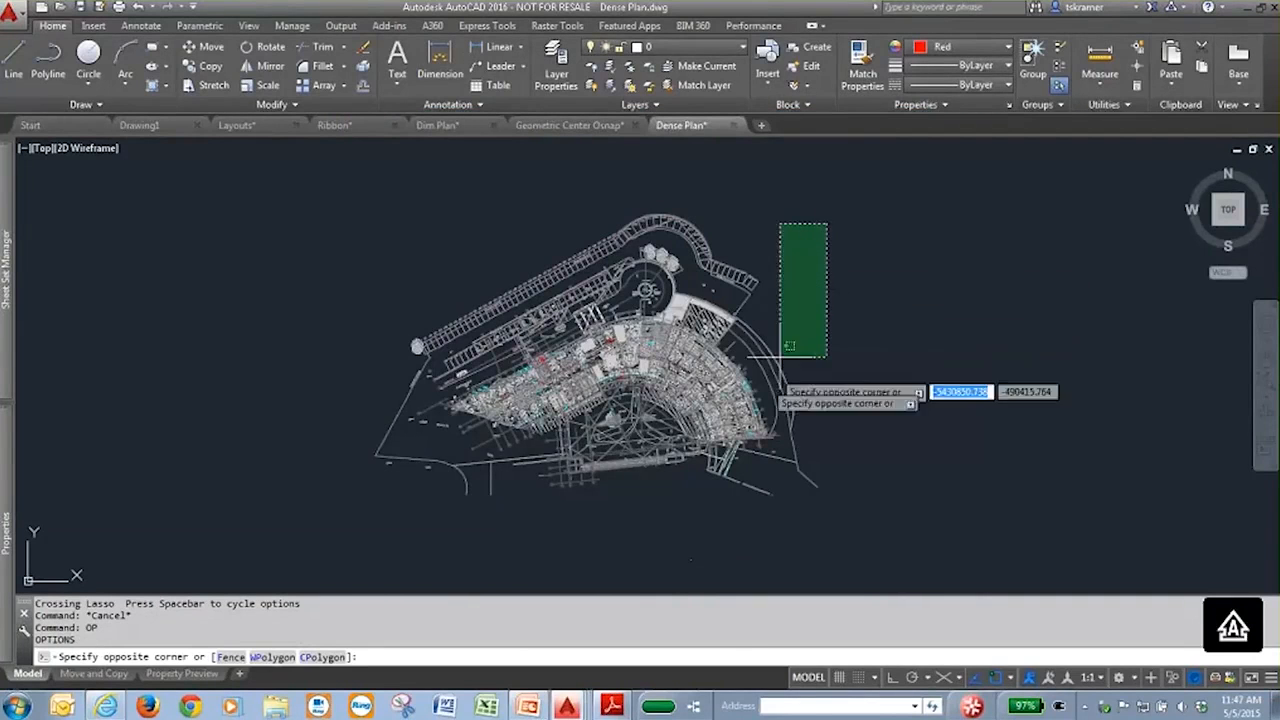
click(637, 425)
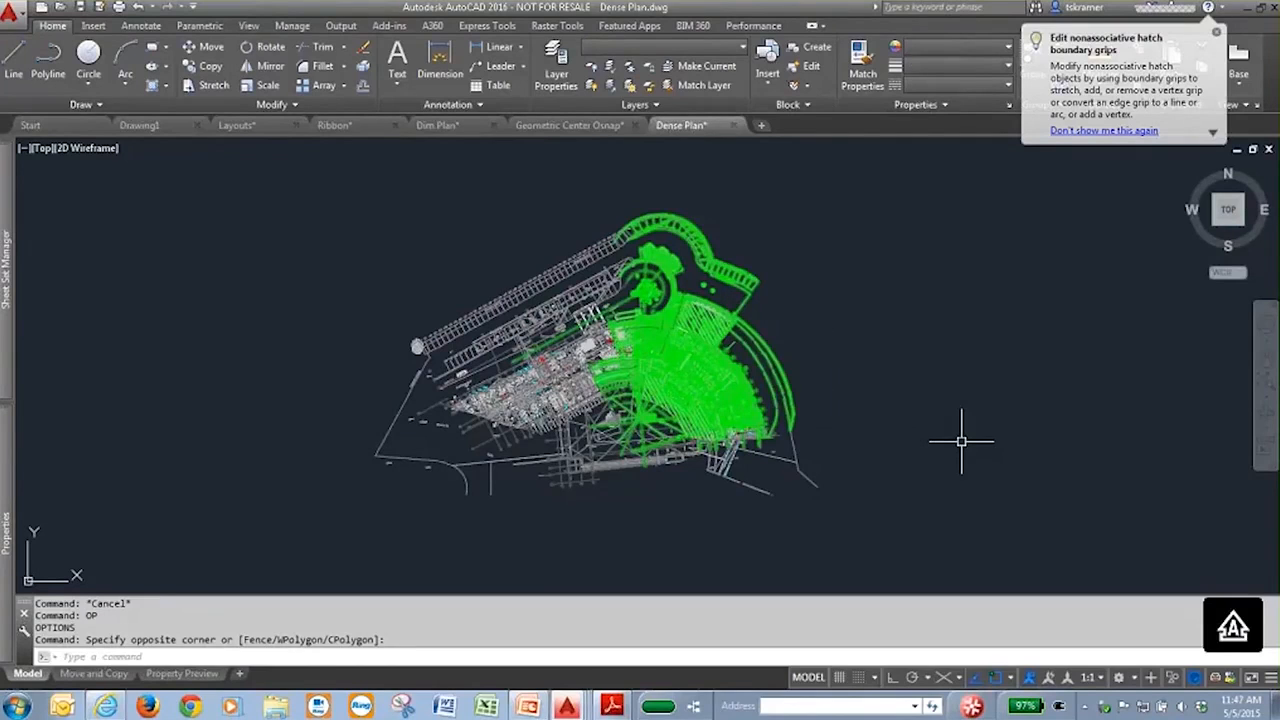
mouse_move(5, 545)
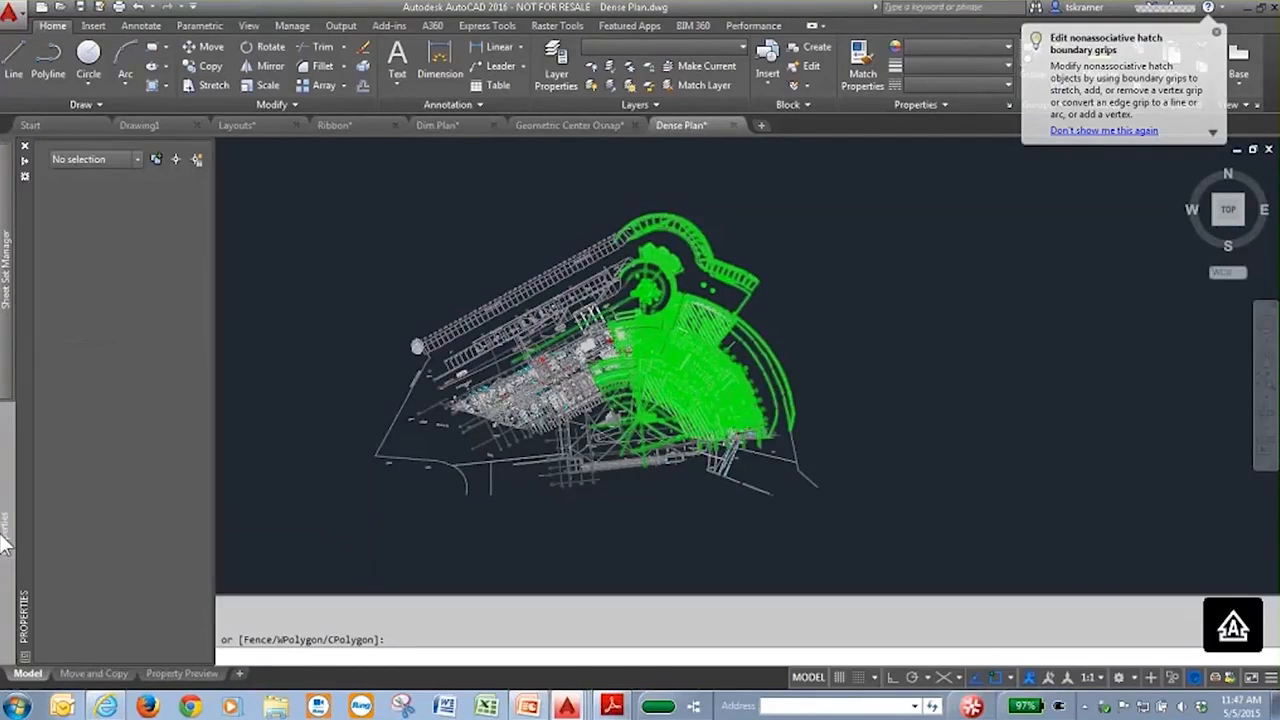
click(137, 160)
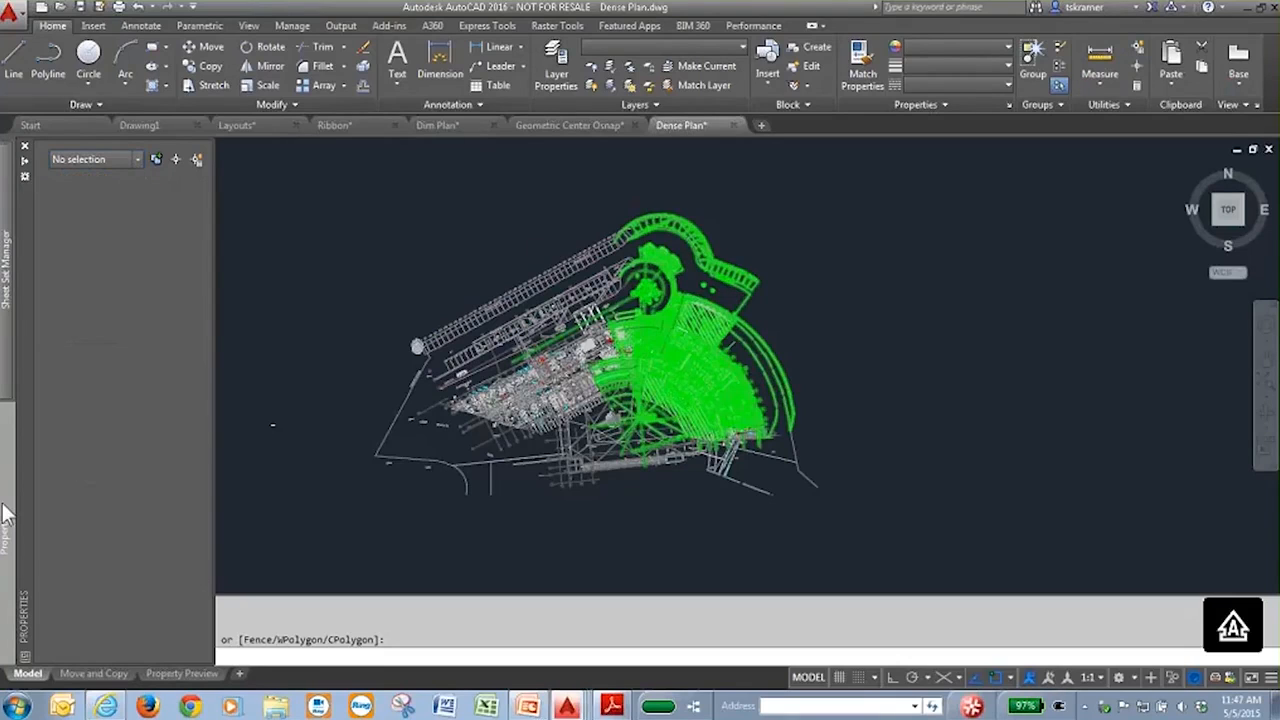
key(Escape)
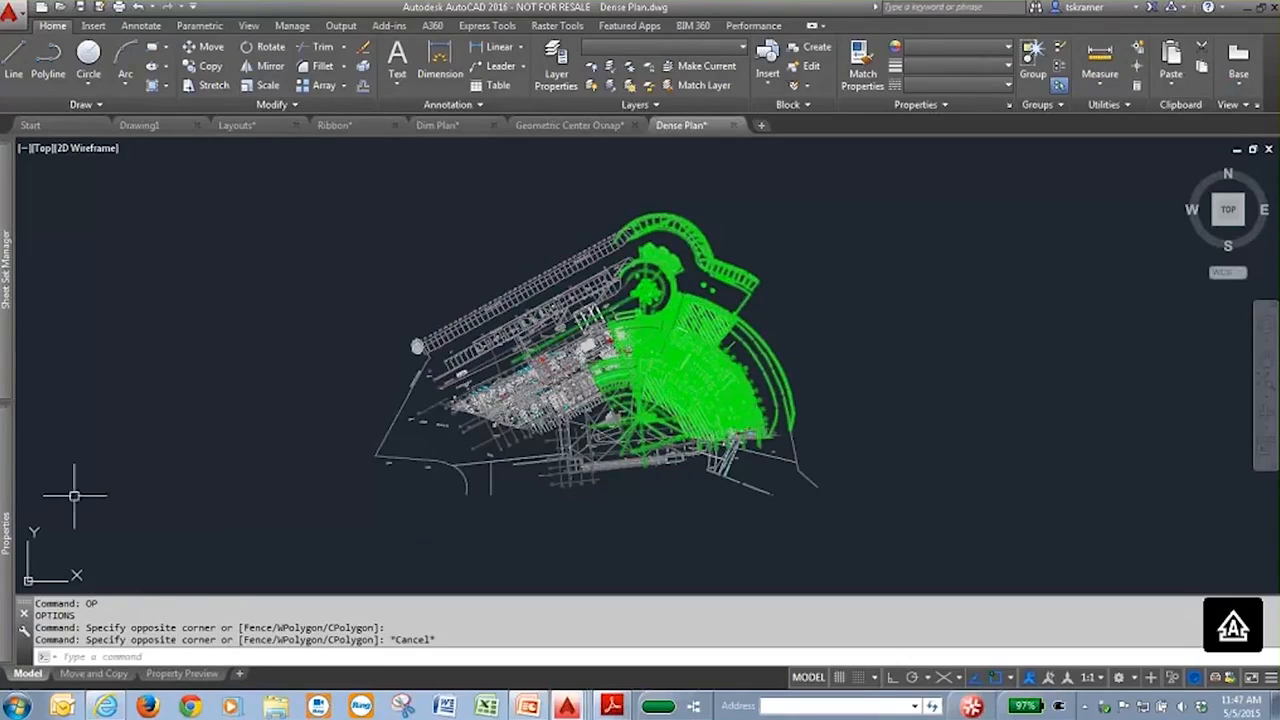
mouse_move(12, 515)
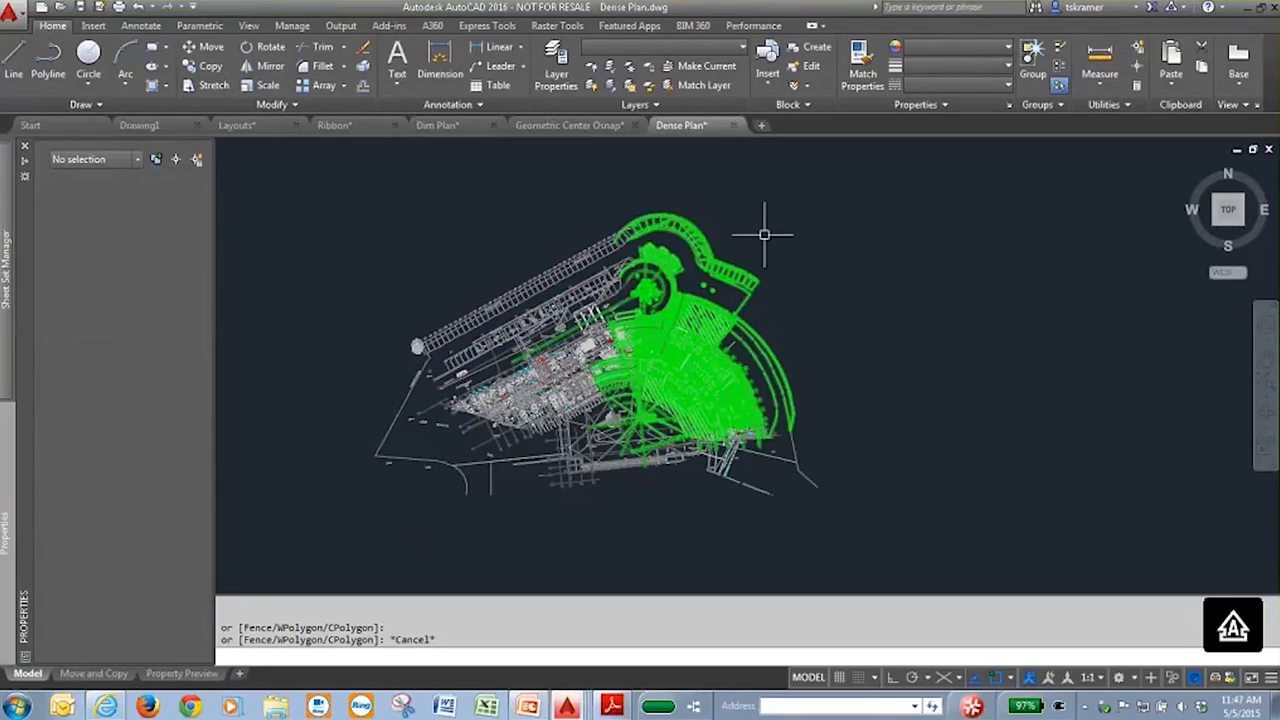
key(Escape)
- Select a smaller upper-right part of the plan, preview the color Magenta in its properties, and clear the selection without applying it
click(668, 343)
click(80, 470)
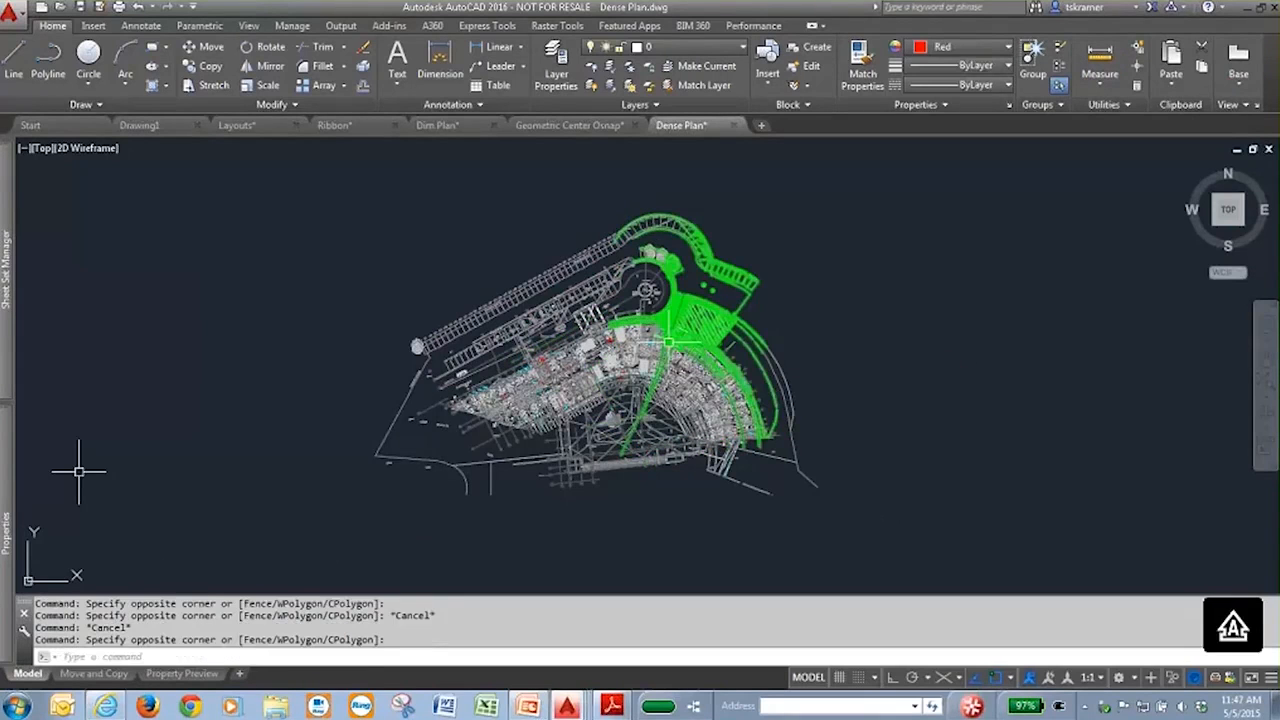
mouse_move(8, 540)
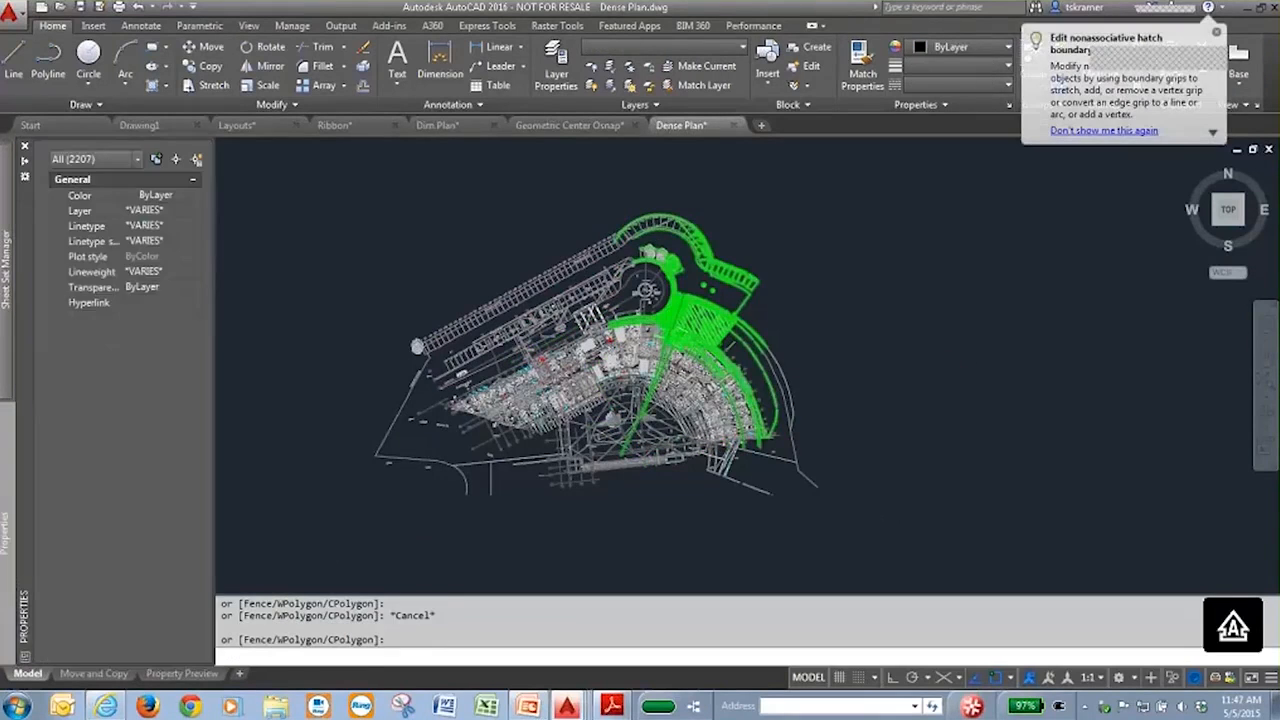
click(199, 192)
click(195, 193)
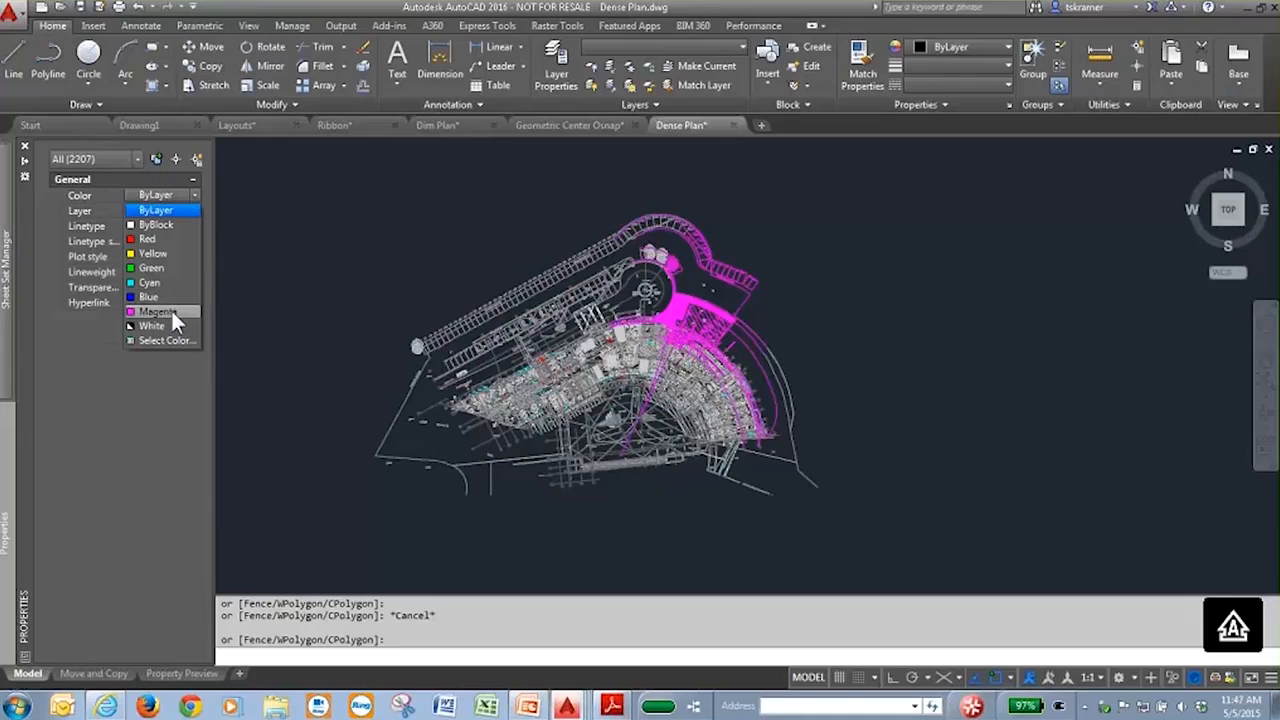
key(Escape)
key(Escape)
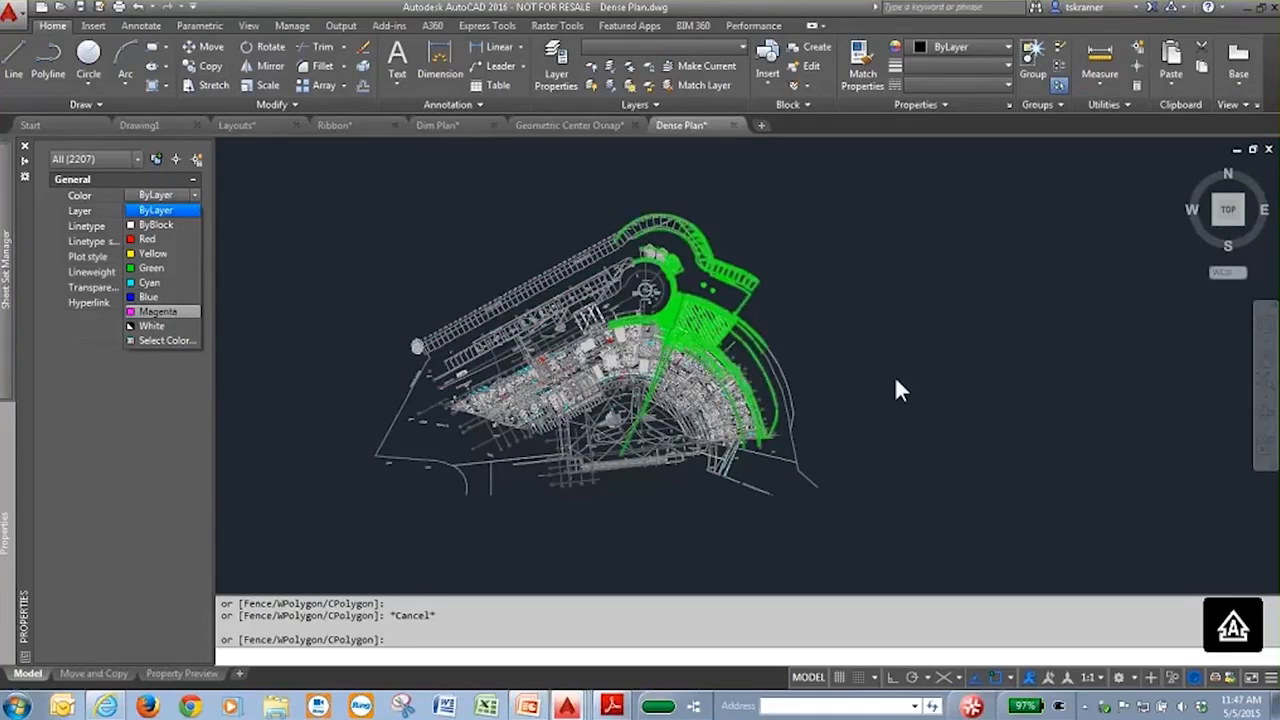
key(Escape)
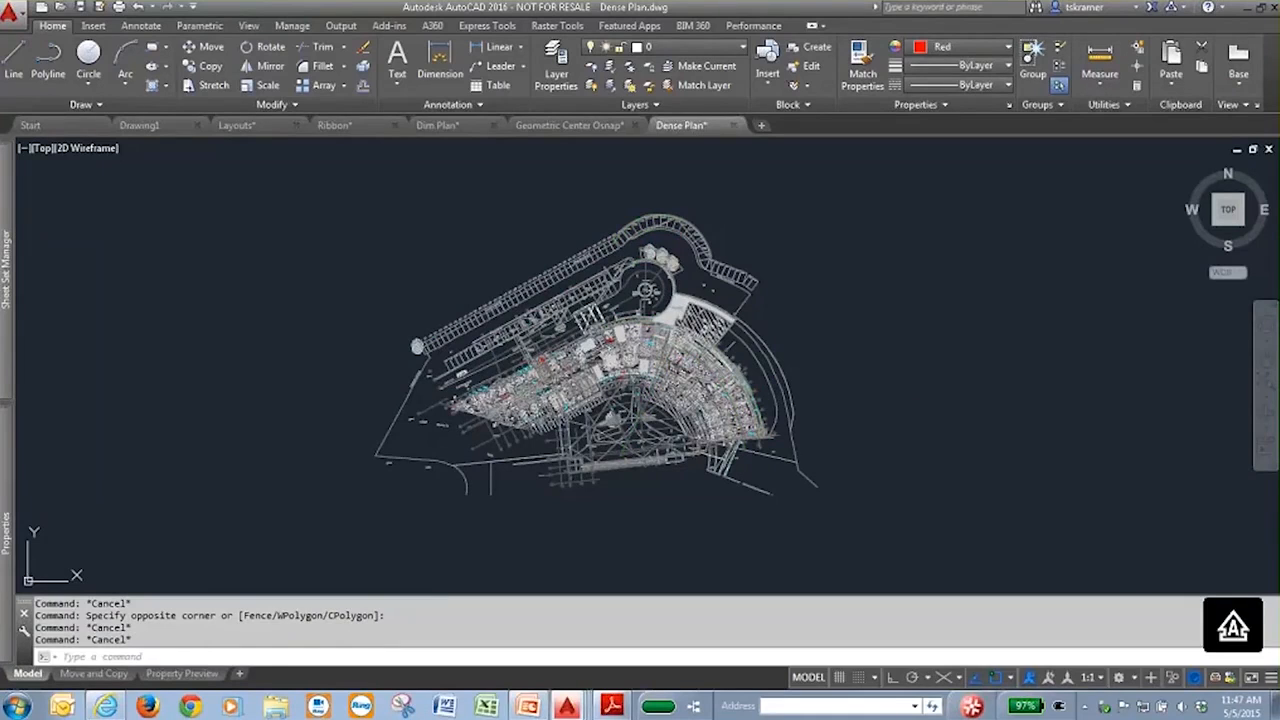
- Open the Command Preview sheet from the Documentation group, showing the disc's circular view in its layout viewport
mouse_move(12, 318)
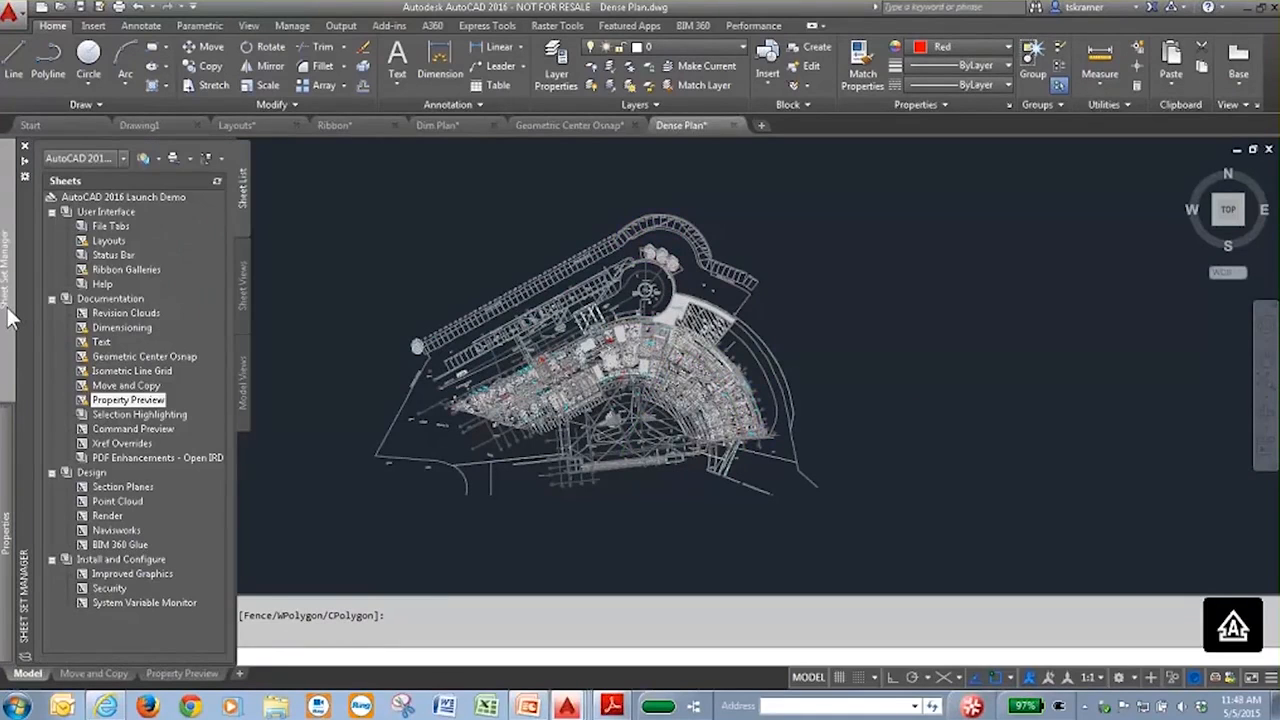
double_click(122, 429)
middle_drag(490, 446, 624, 410)
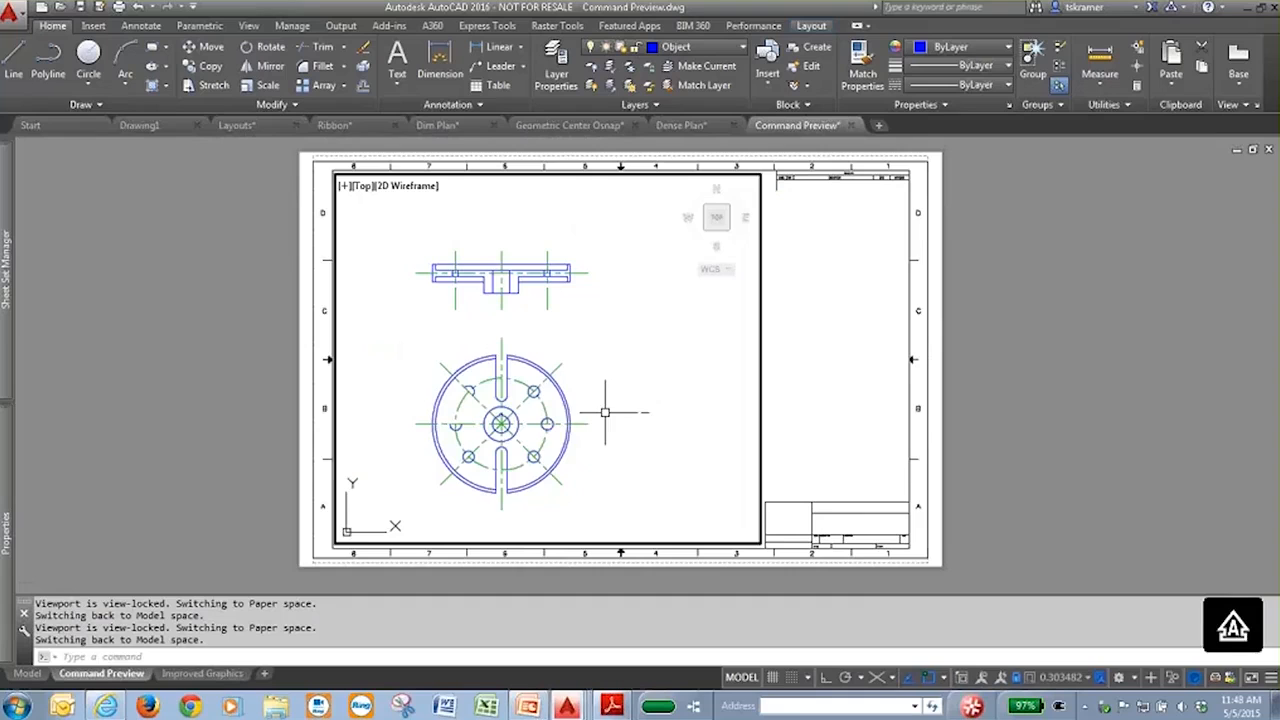
scroll(480, 470, up, 5)
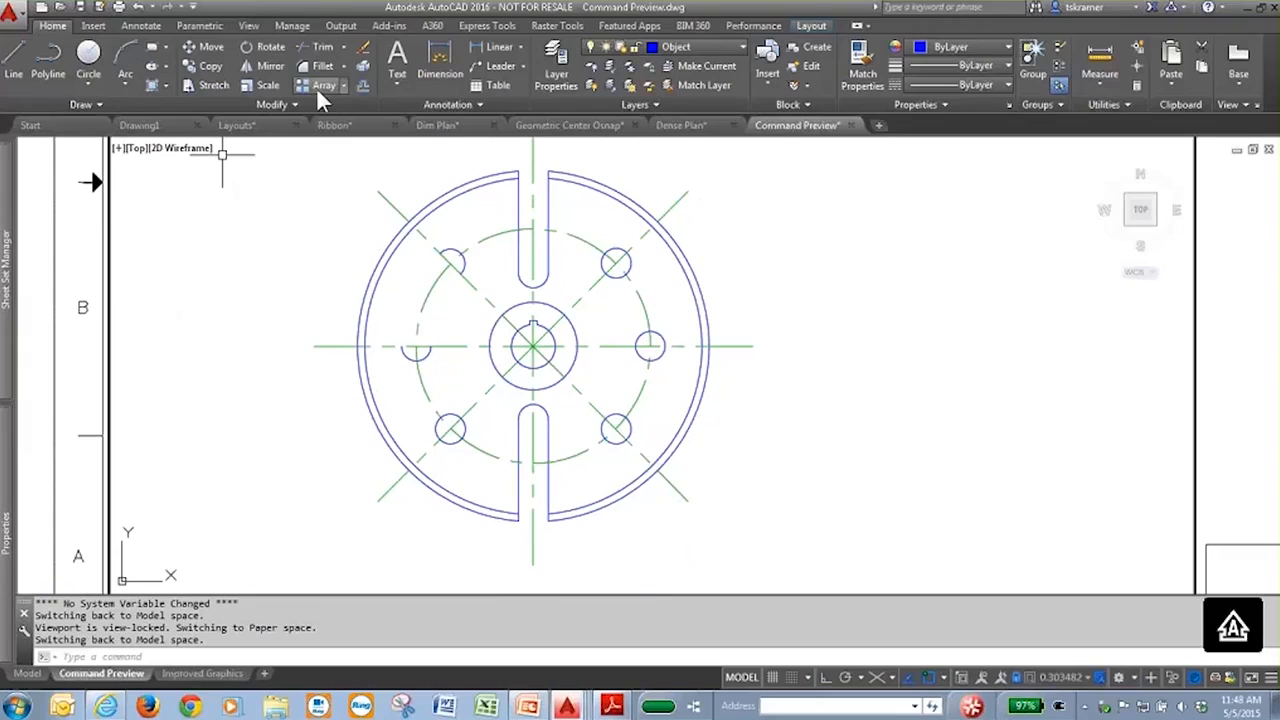
- Try to use Blend Curves on the open arcs of the disc's left holes from the layout
click(343, 66)
click(343, 66)
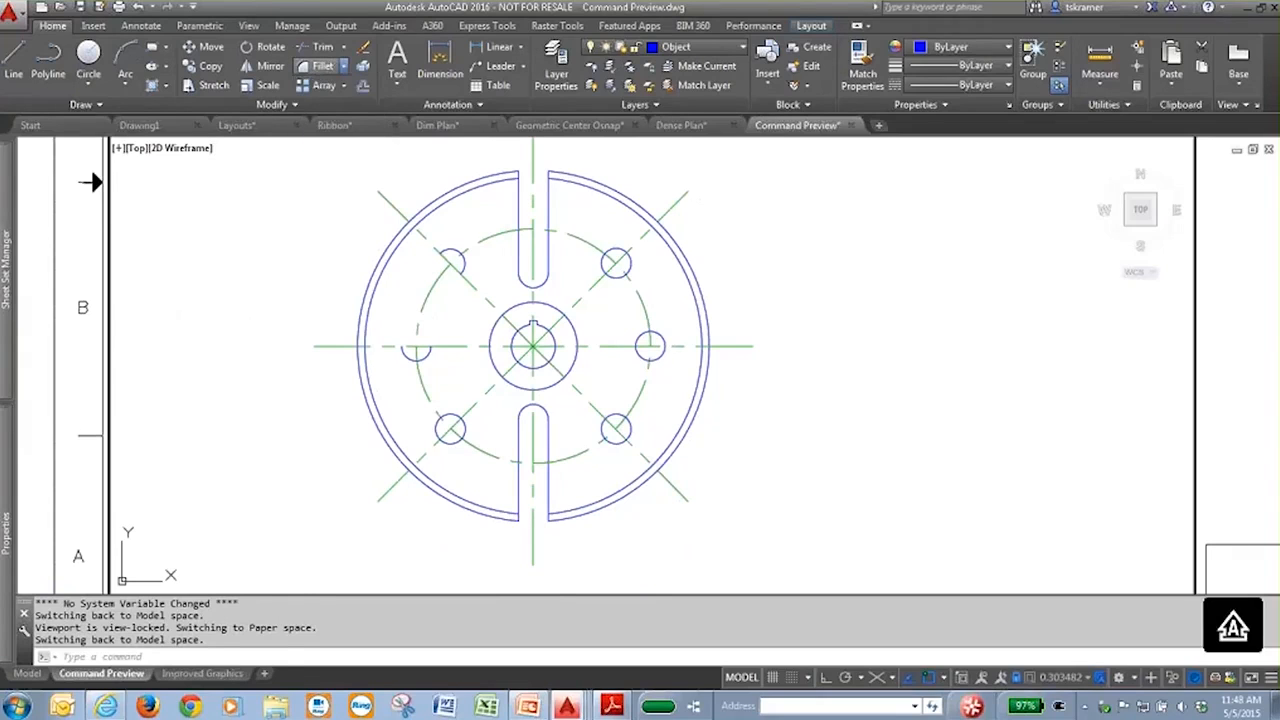
scroll(424, 262, up, 5)
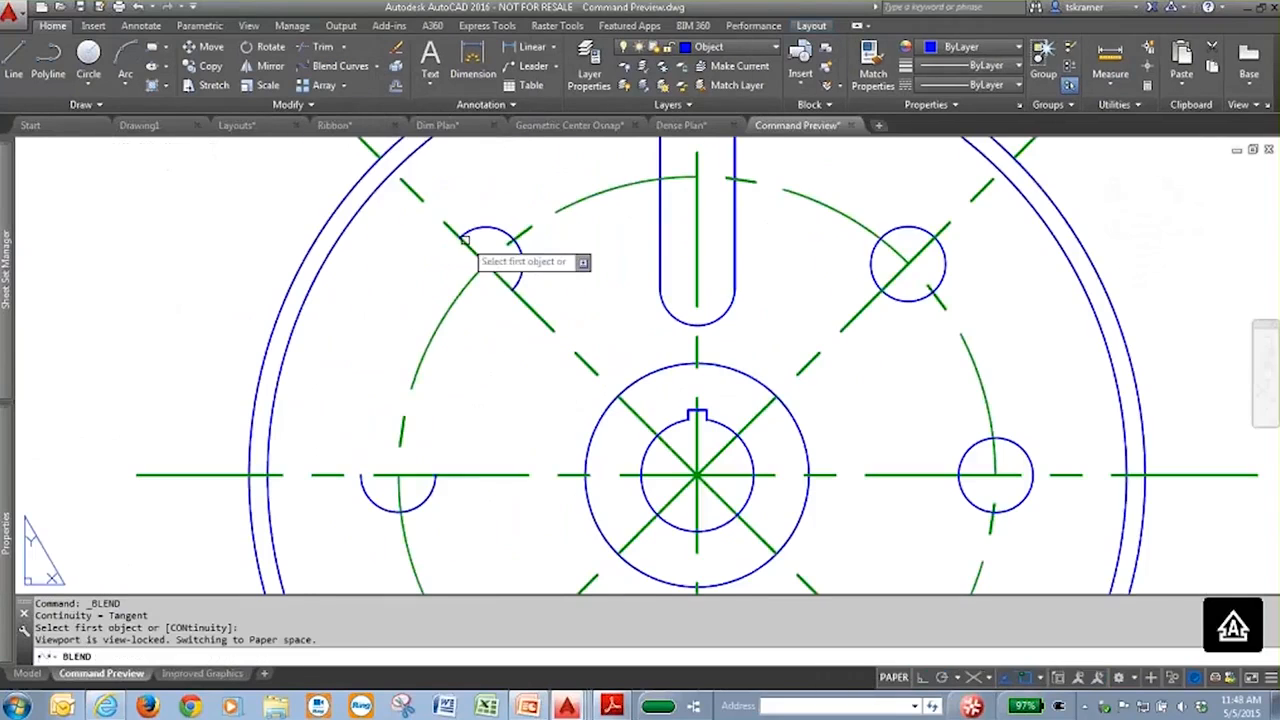
click(362, 488)
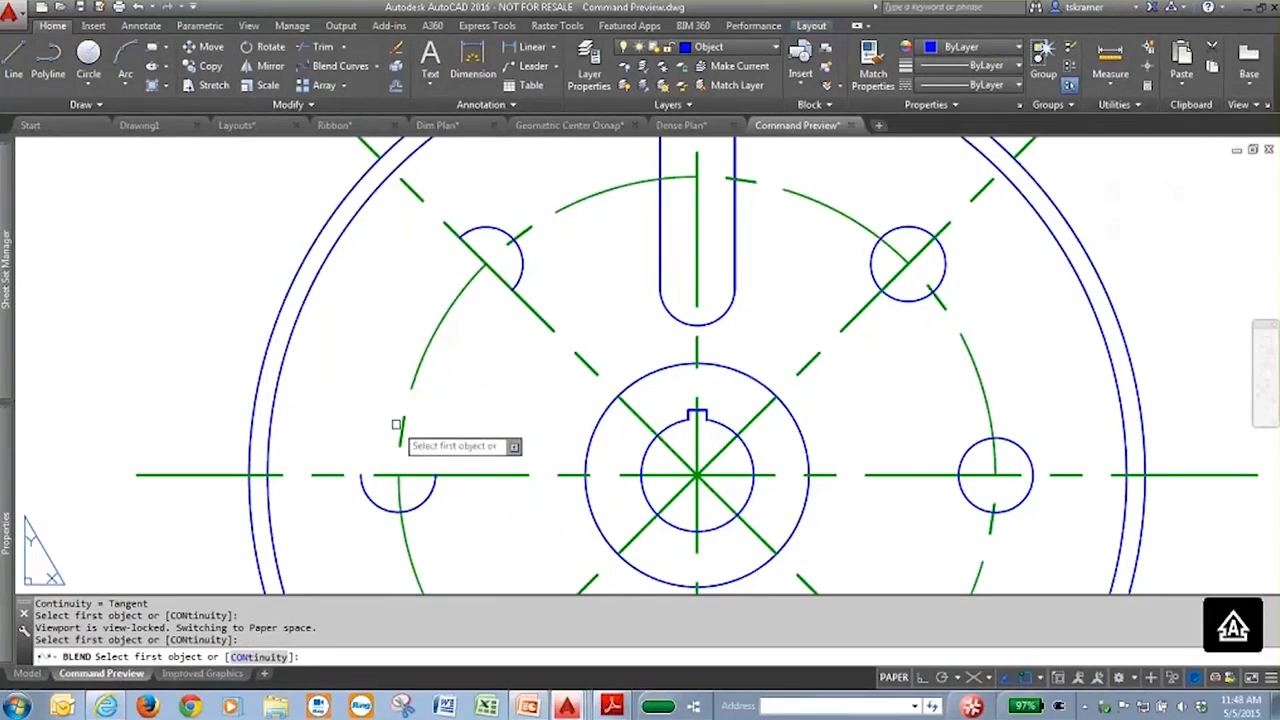
key(Return)
key(Return)
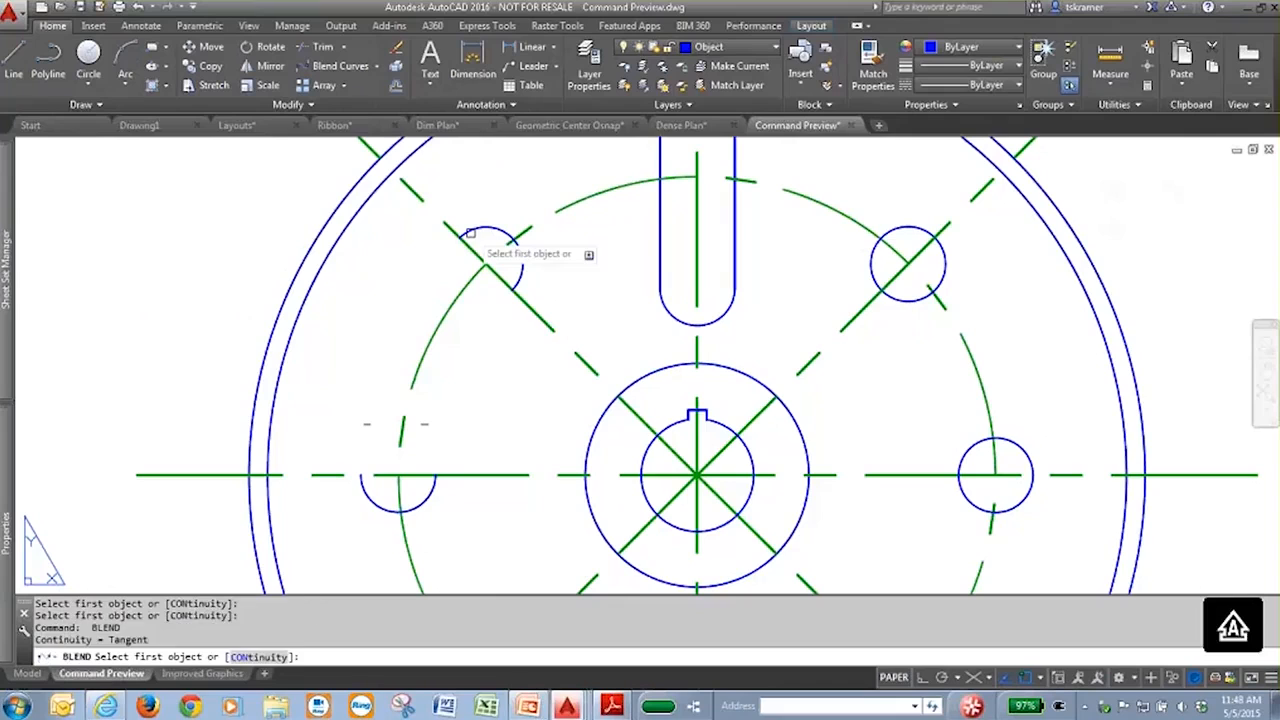
key(Escape)
- Switch to model space and blend the outer ends of the two open arcs on the disc's left side with Blend Curves
click(27, 673)
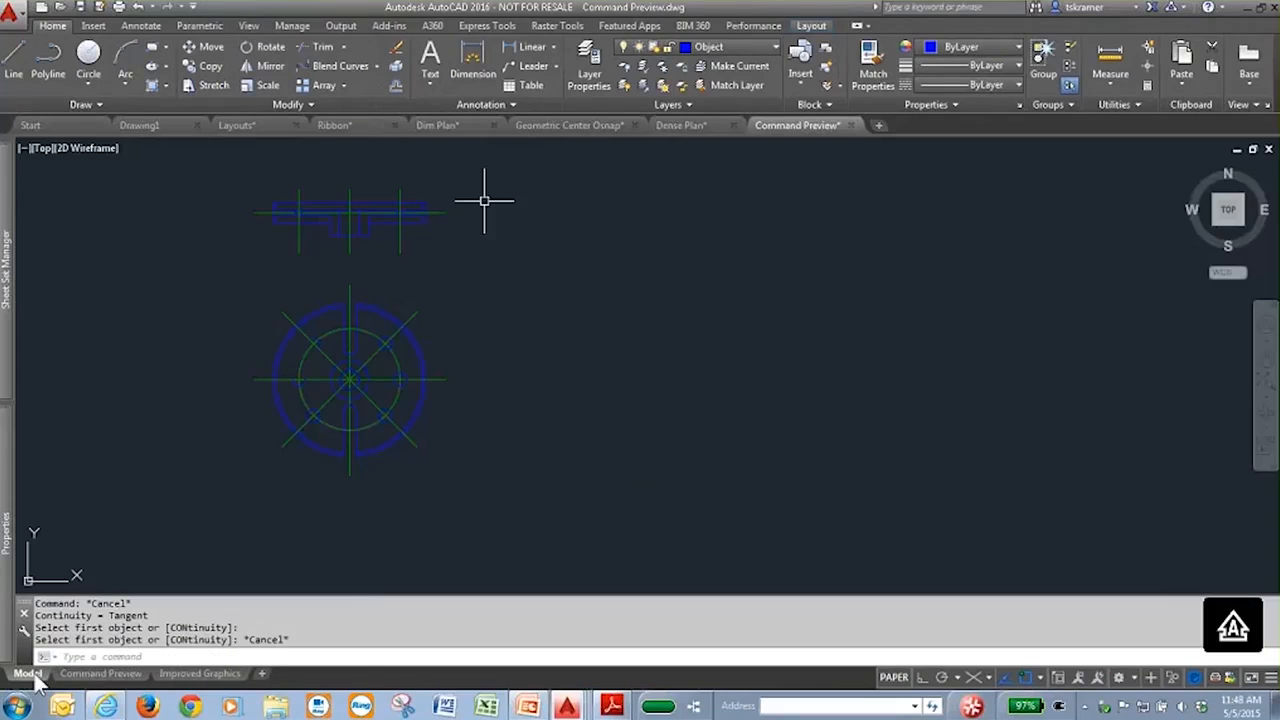
scroll(327, 402, up, 4)
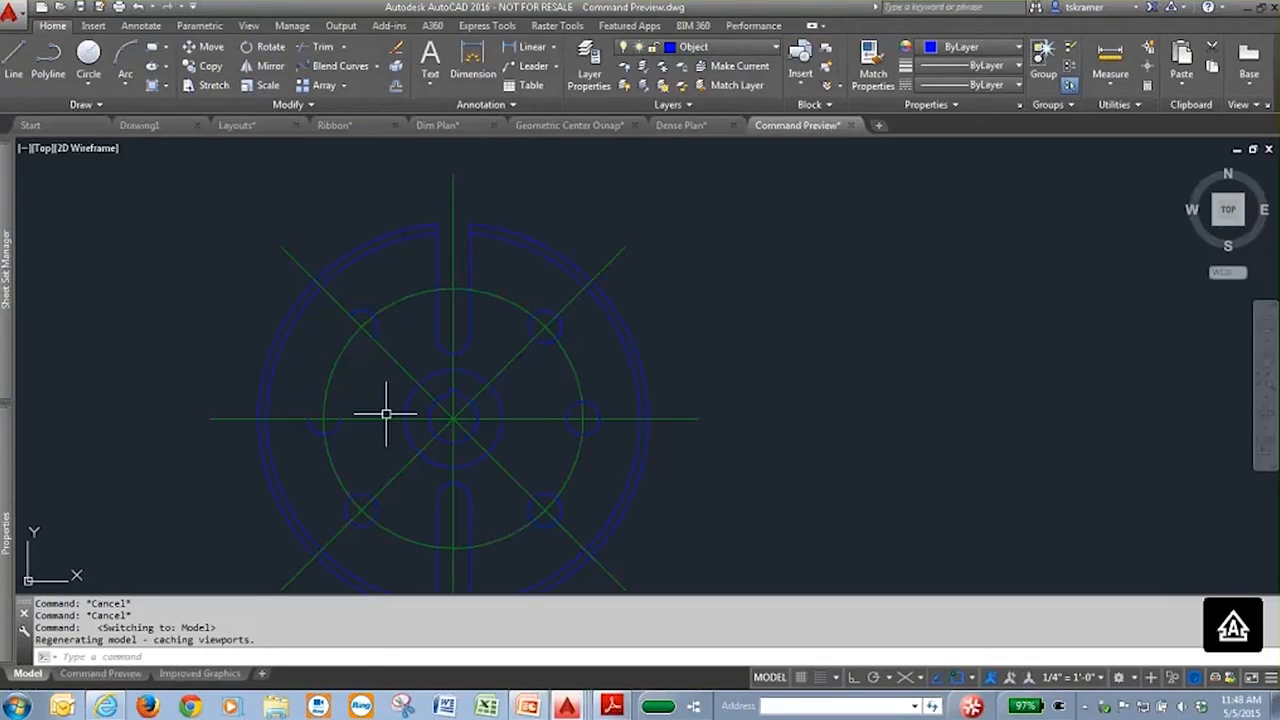
key(Return)
click(355, 313)
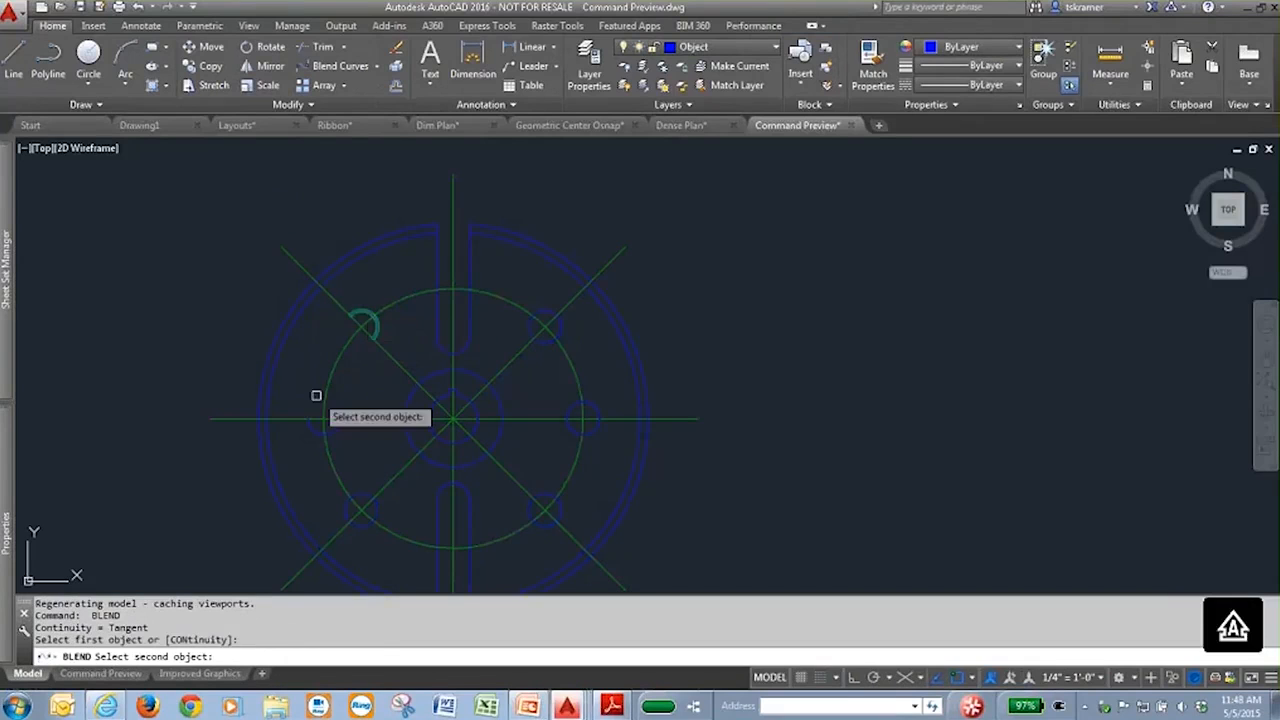
click(309, 427)
scroll(303, 371, up, 4)
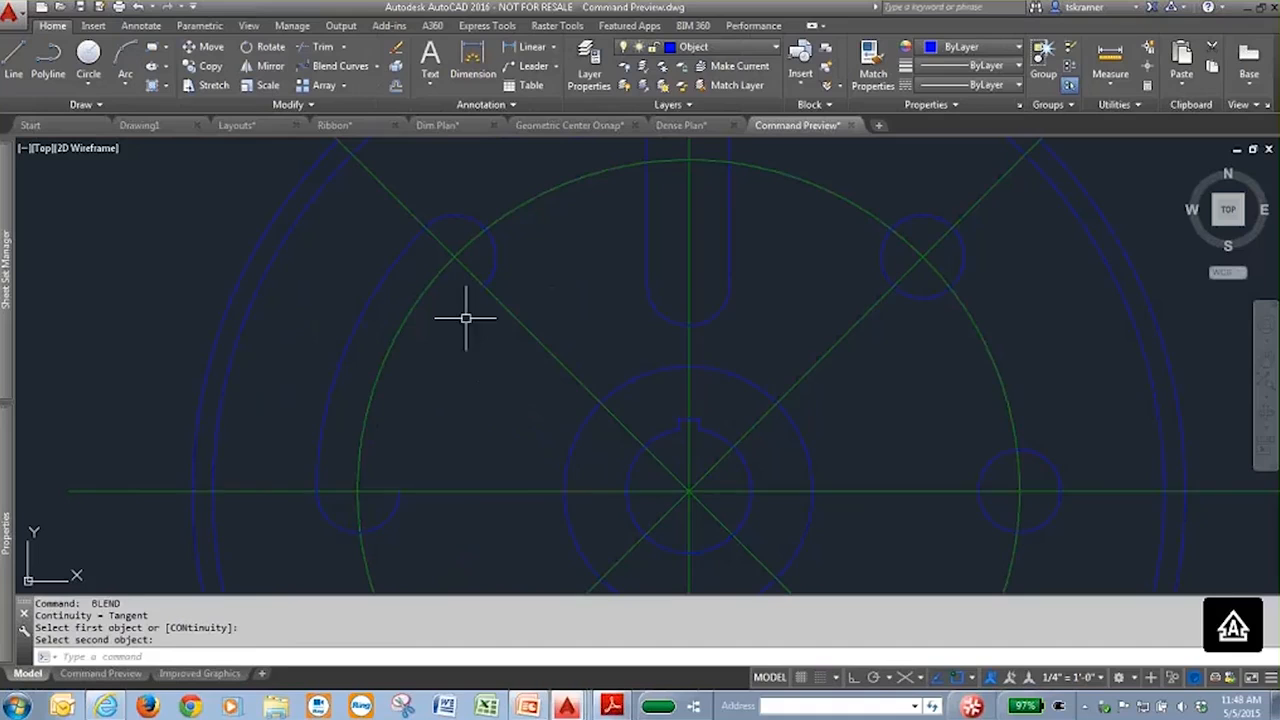
- Blend the inner ends of the two arcs to close the curved slot, and return to the Command Preview layout
key(Return)
click(496, 276)
click(395, 508)
scroll(494, 400, down, 6)
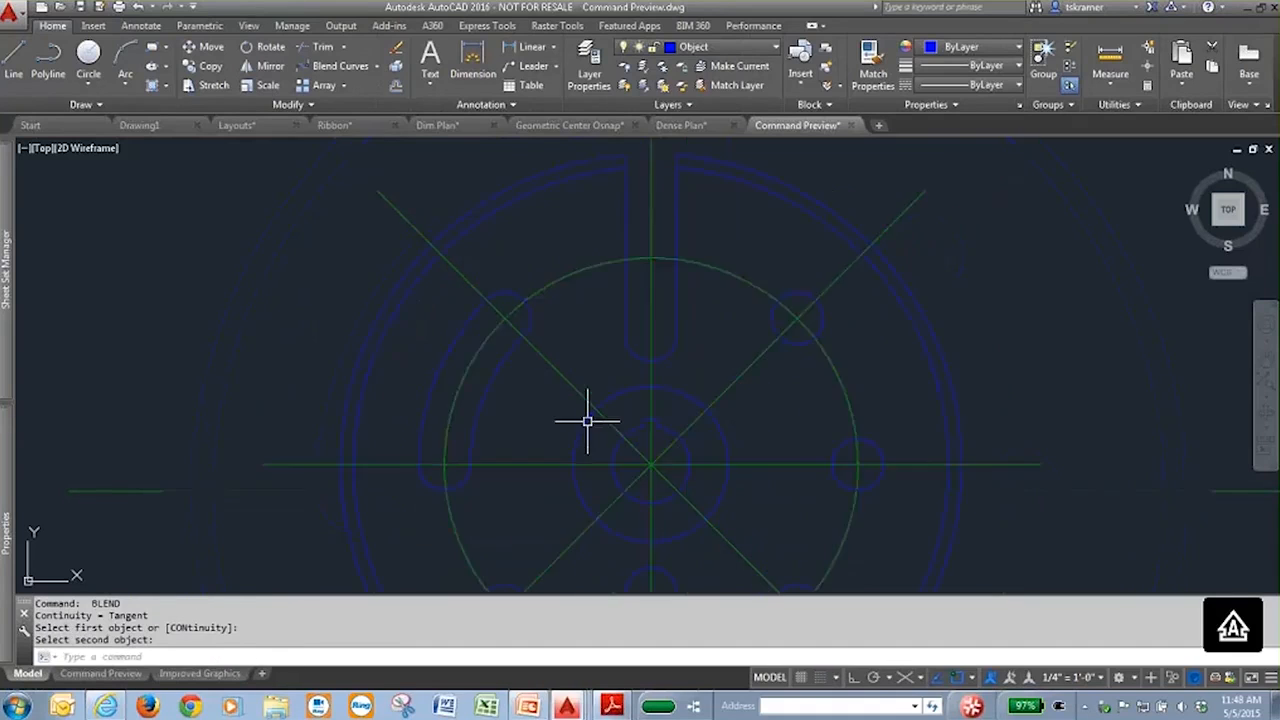
click(110, 674)
mouse_move(838, 518)
middle_down()
mouse_move(597, 348)
mouse_move(525, 428)
middle_up()
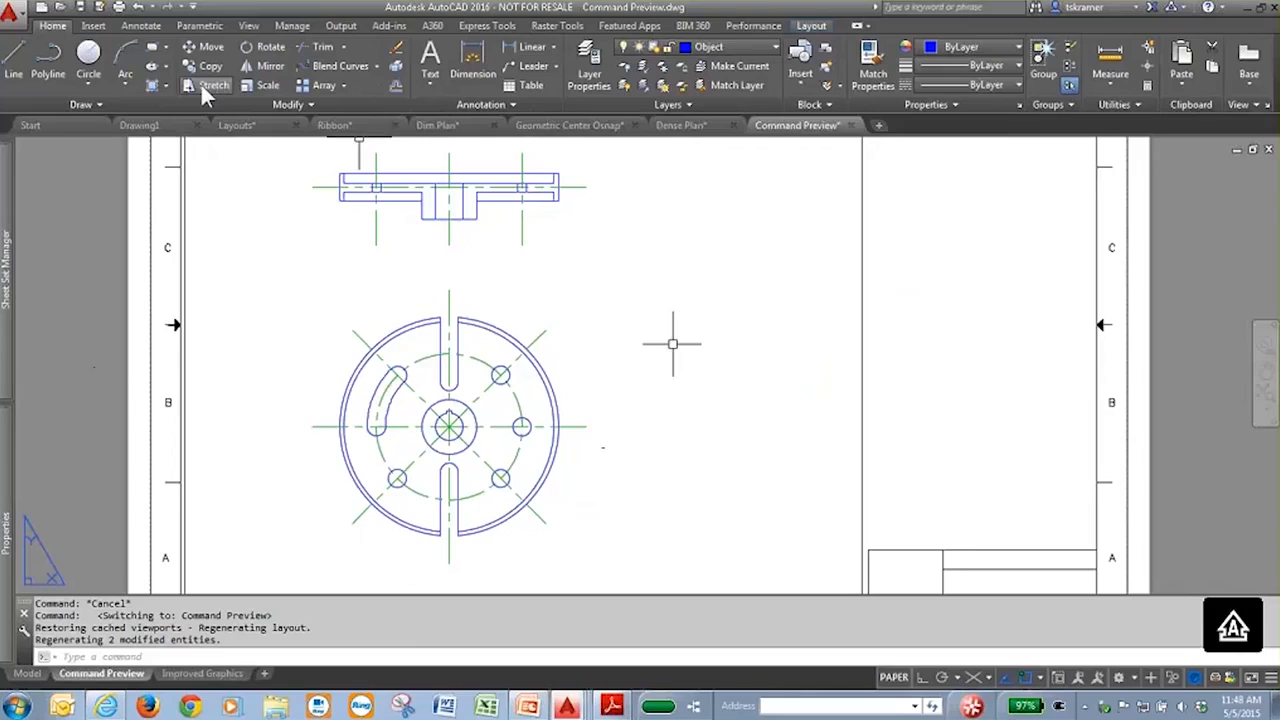
click(641, 298)
mouse_move(422, 442)
mouse_down()
mouse_move(294, 529)
mouse_move(243, 277)
mouse_move(714, 563)
mouse_move(680, 551)
mouse_up()
key(Escape)
key(Escape)
key(Escape)
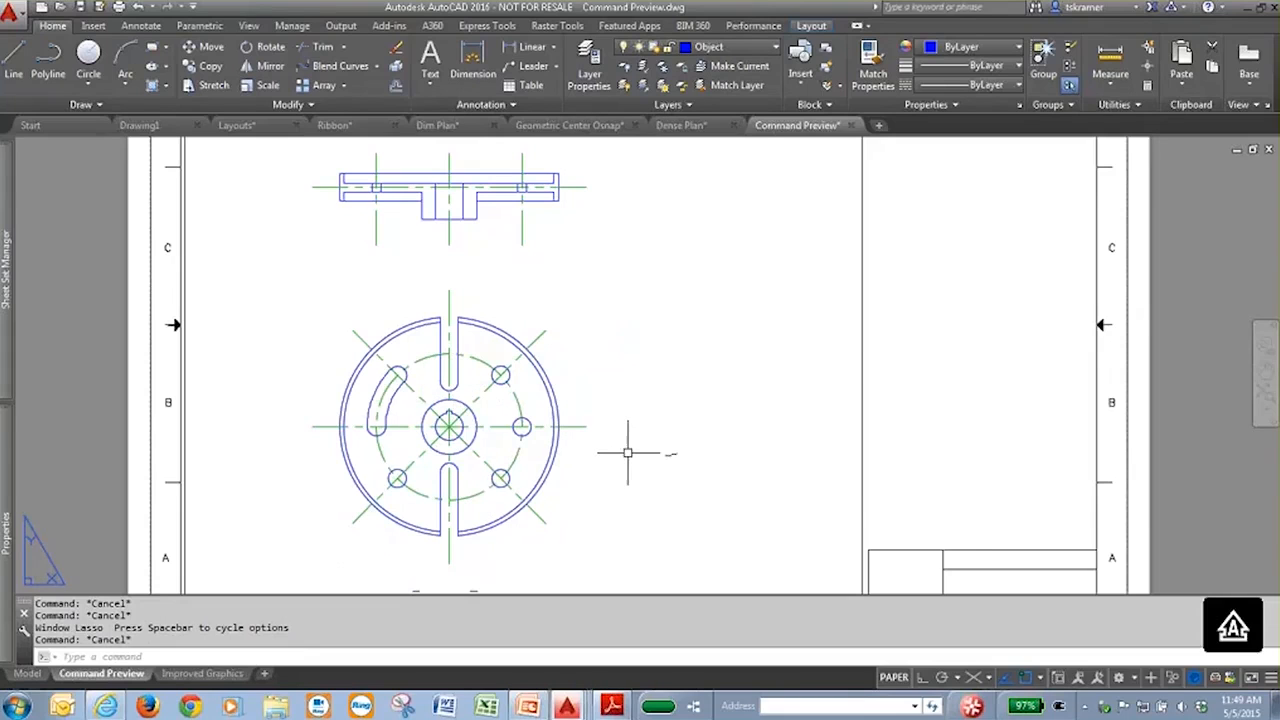
- Activate the layout viewport and preview moving the disc's whole circular view with Move, without placing it
middle_drag(628, 452, 520, 363)
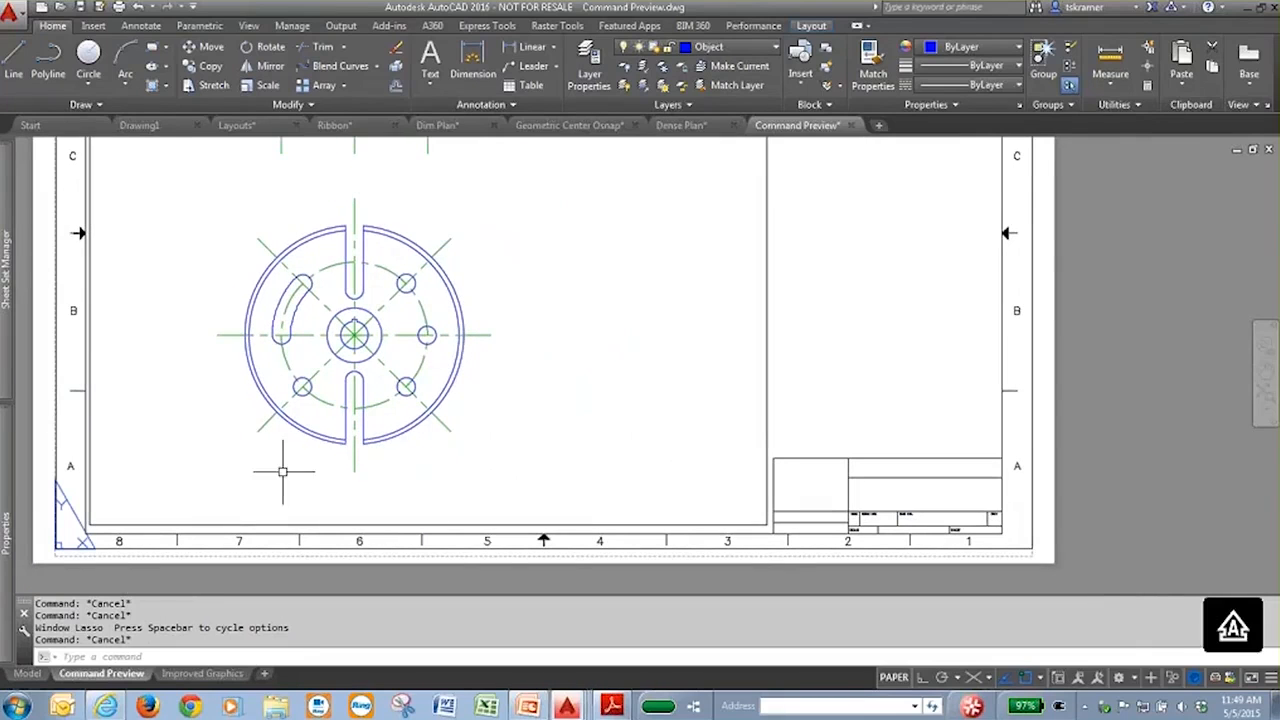
double_click(223, 486)
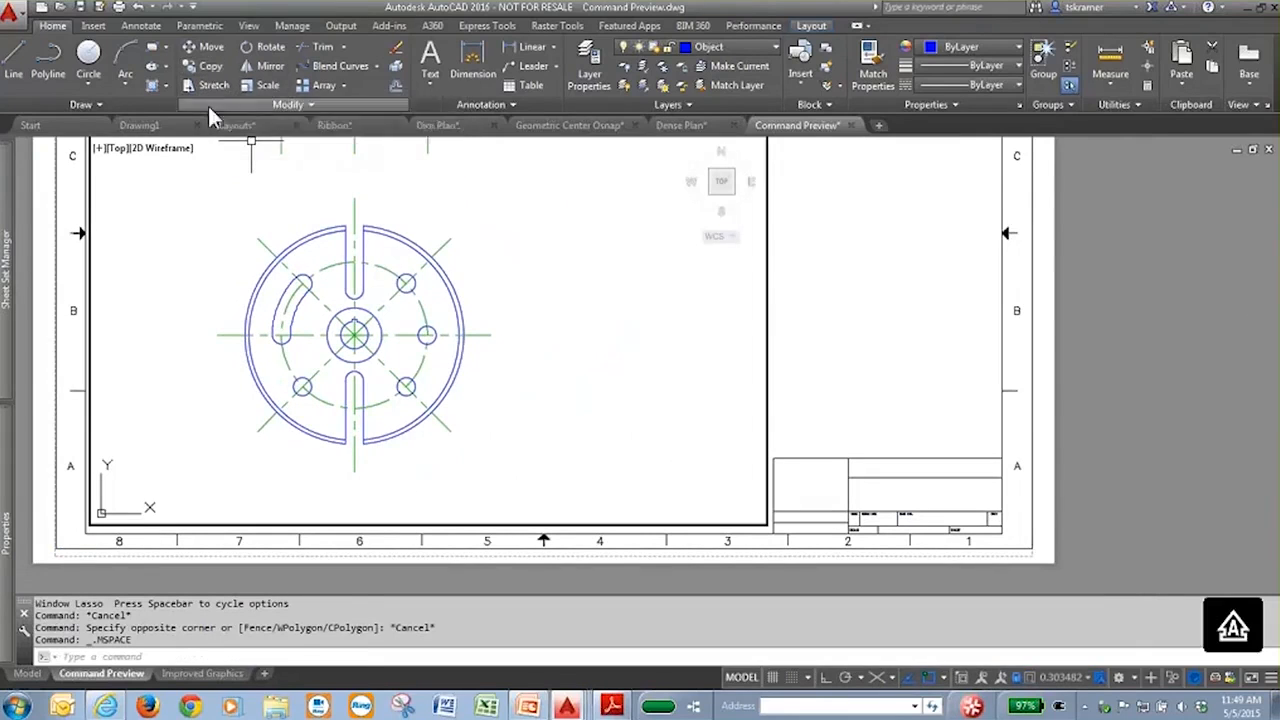
click(205, 46)
click(199, 181)
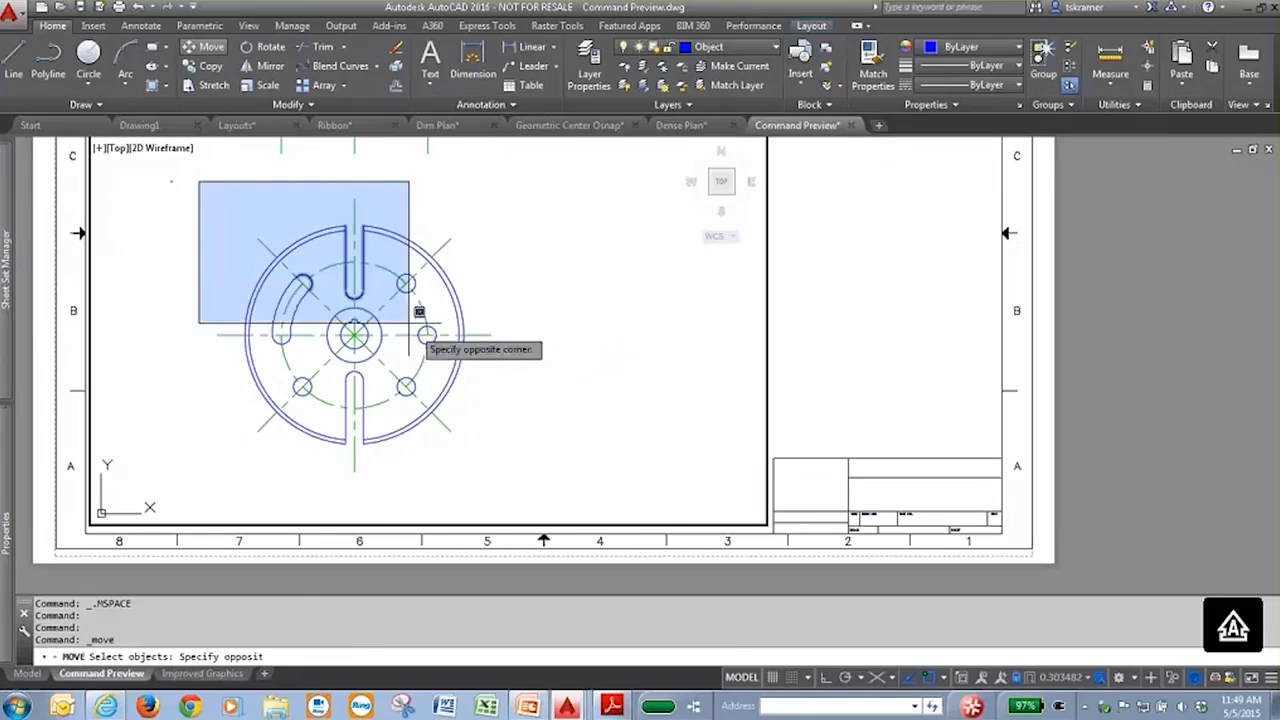
click(500, 450)
key(Return)
click(268, 482)
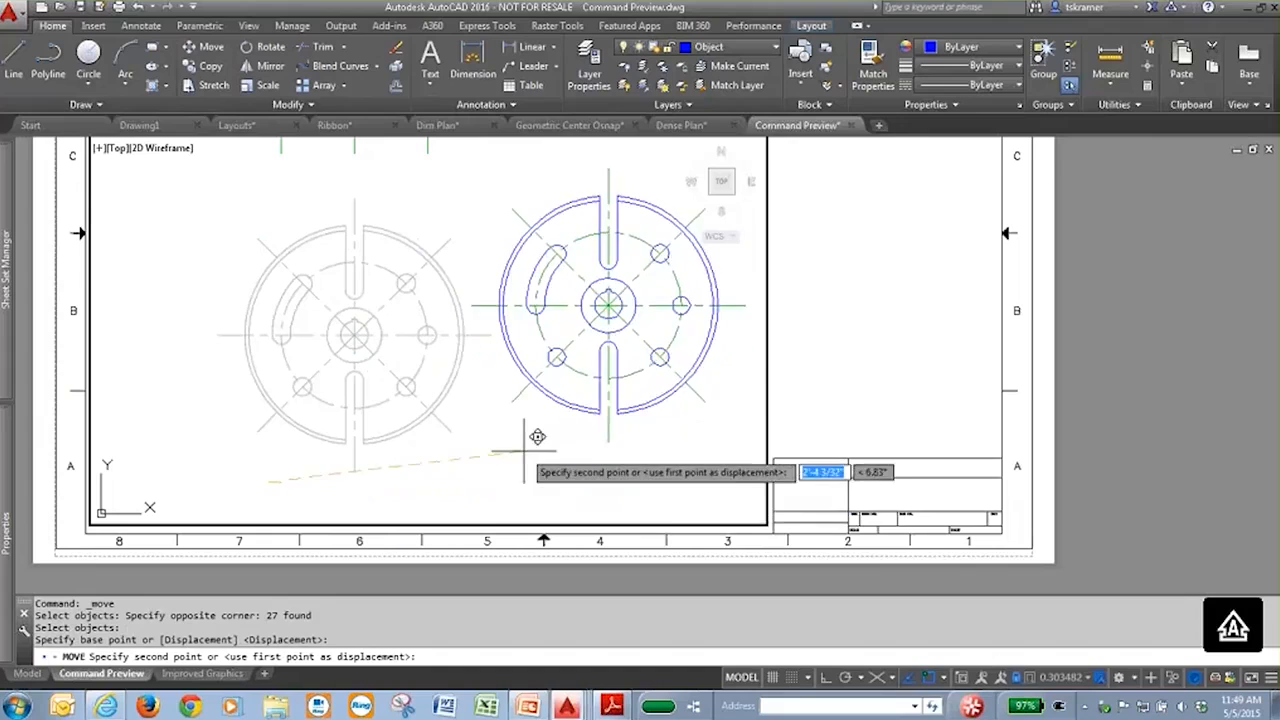
key(Escape)
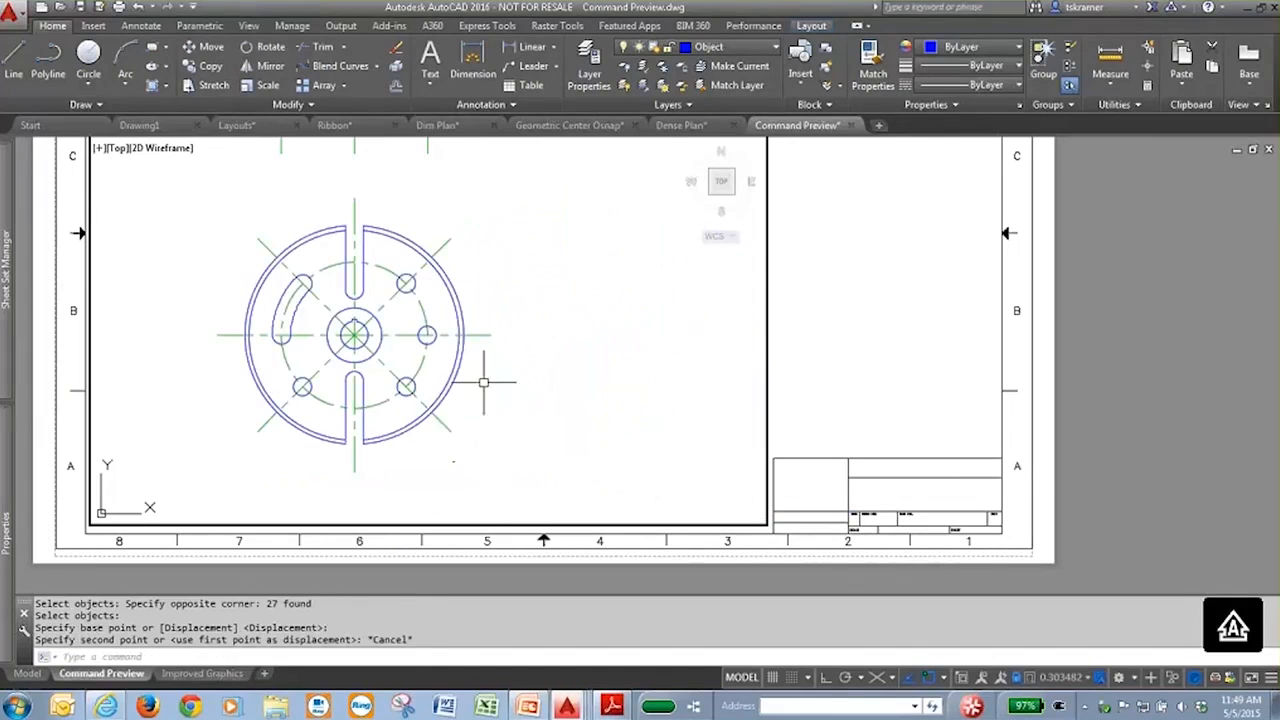
- Preview stretching the right end of the disc's side view with Stretch, and cancel without applying it
scroll(610, 312, up, 1)
middle_drag(610, 312, 658, 405)
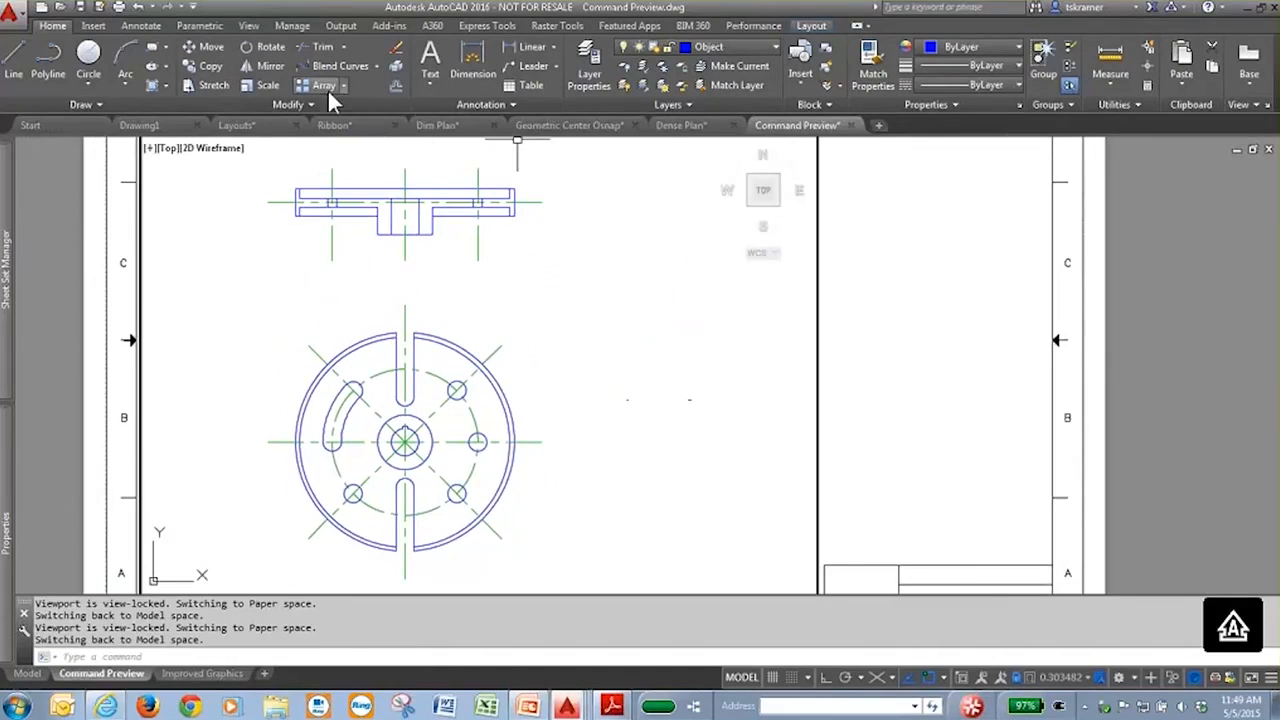
click(223, 84)
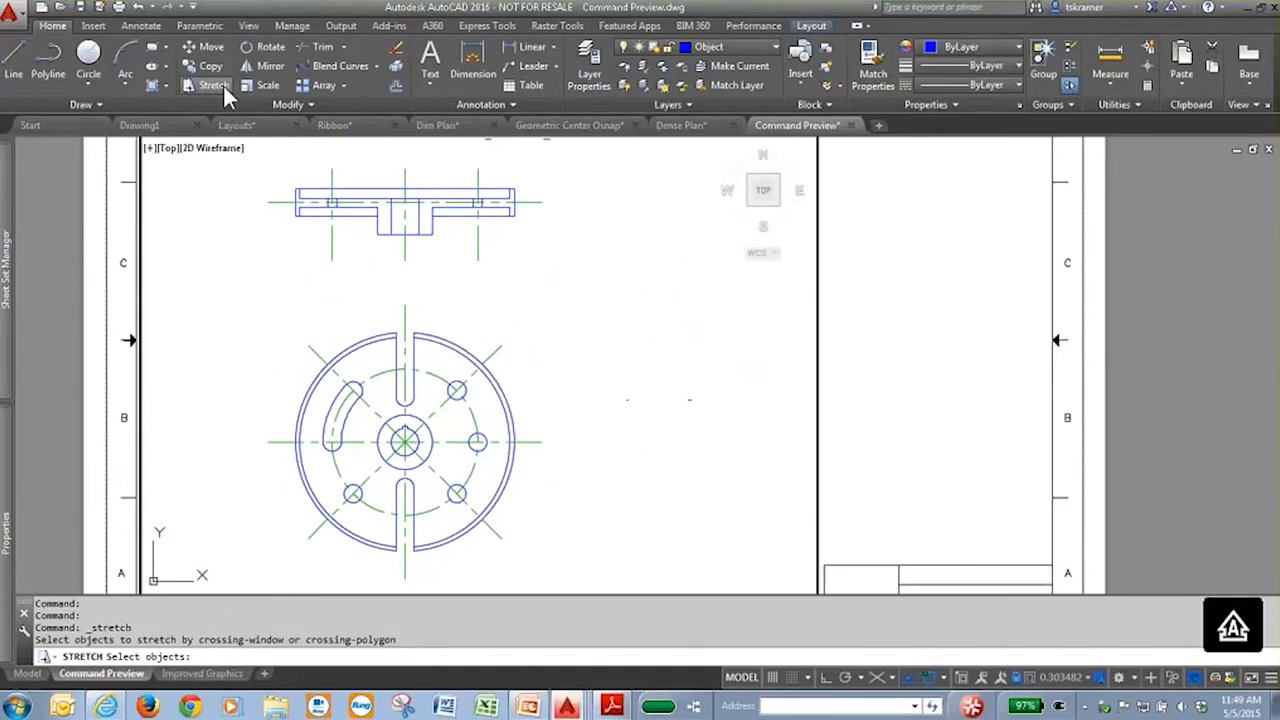
click(560, 156)
click(446, 278)
key(Return)
click(480, 295)
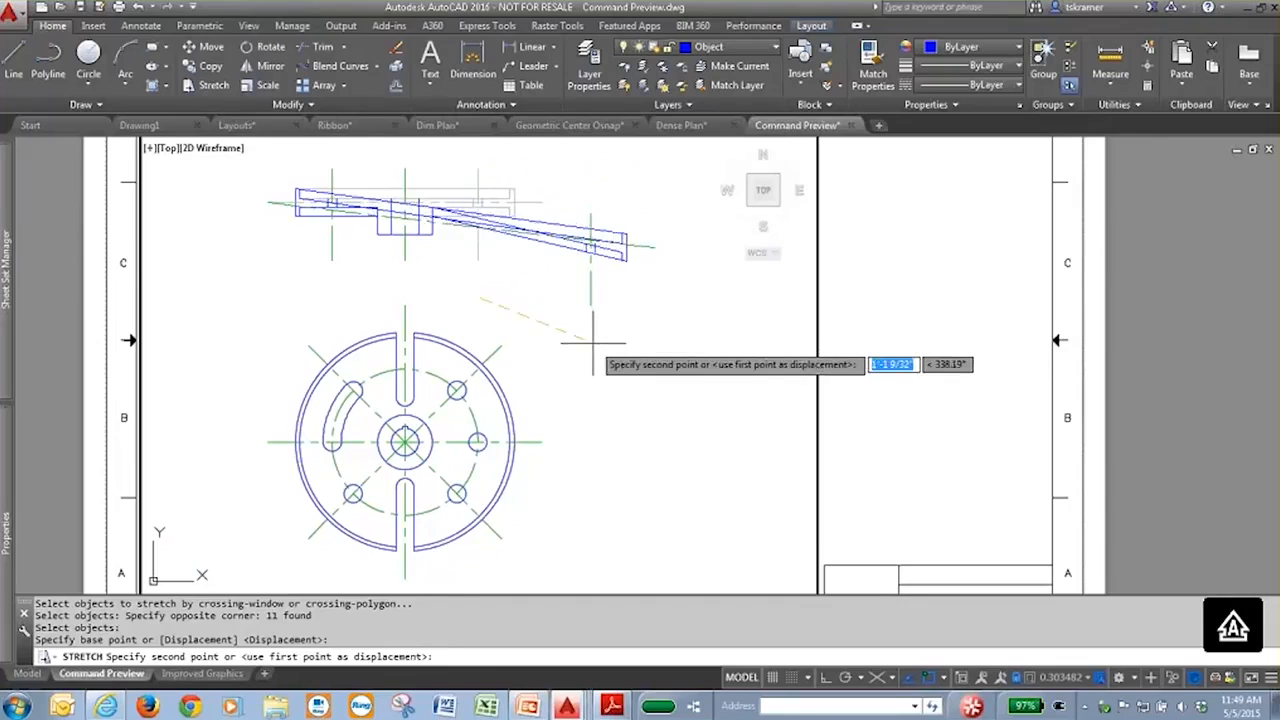
key(Escape)
- Preview scaling the disc's circular view from a base point near its lower left with Scale, and cancel it
click(274, 87)
click(610, 288)
click(282, 540)
key(Return)
click(265, 520)
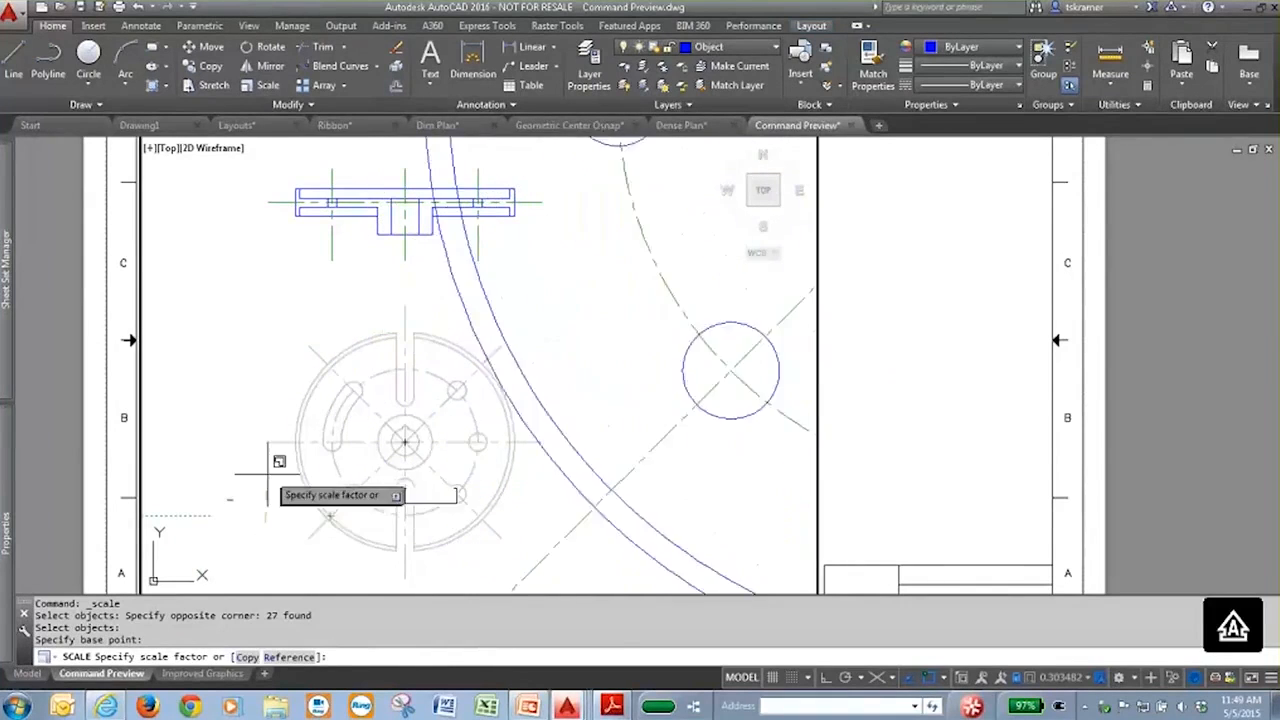
key(Escape)
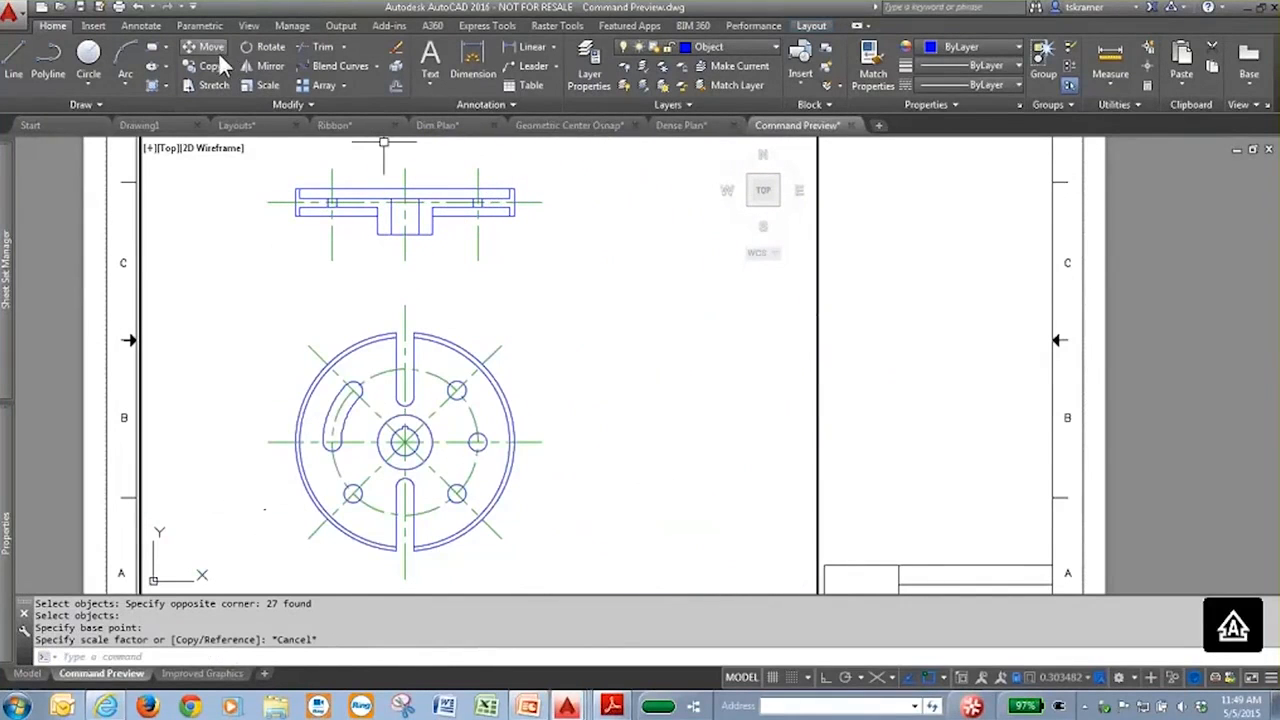
- Preview rotating the disc's side view about a base point at its lower left with Rotate, and cancel it
click(266, 47)
mouse_move(580, 272)
mouse_down()
mouse_move(280, 180)
mouse_move(283, 155)
mouse_move(567, 165)
mouse_up()
key(Return)
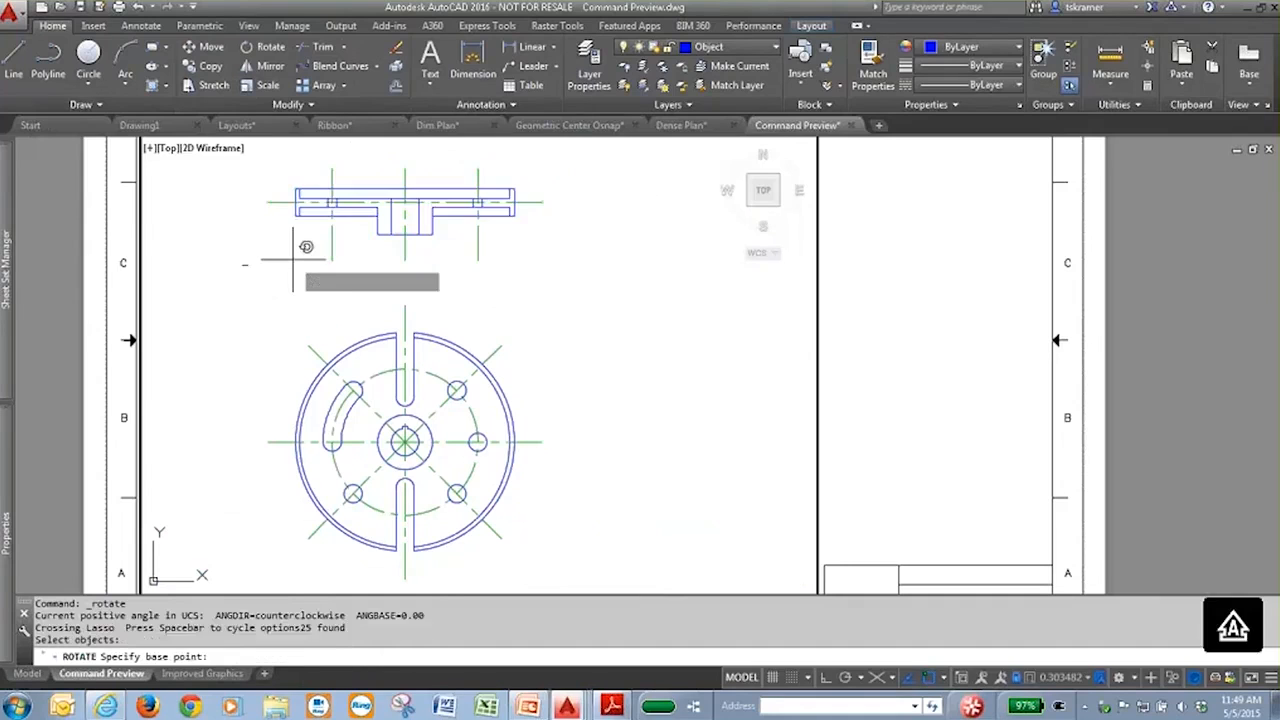
click(296, 260)
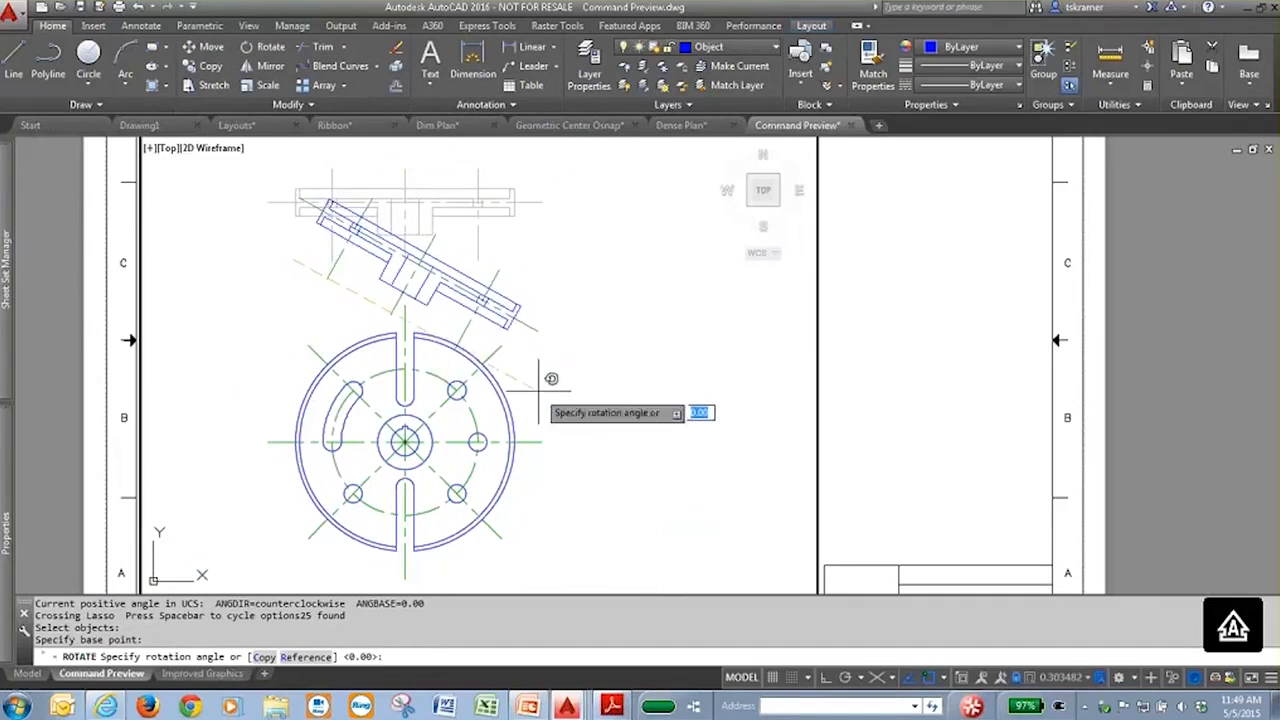
key(Escape)
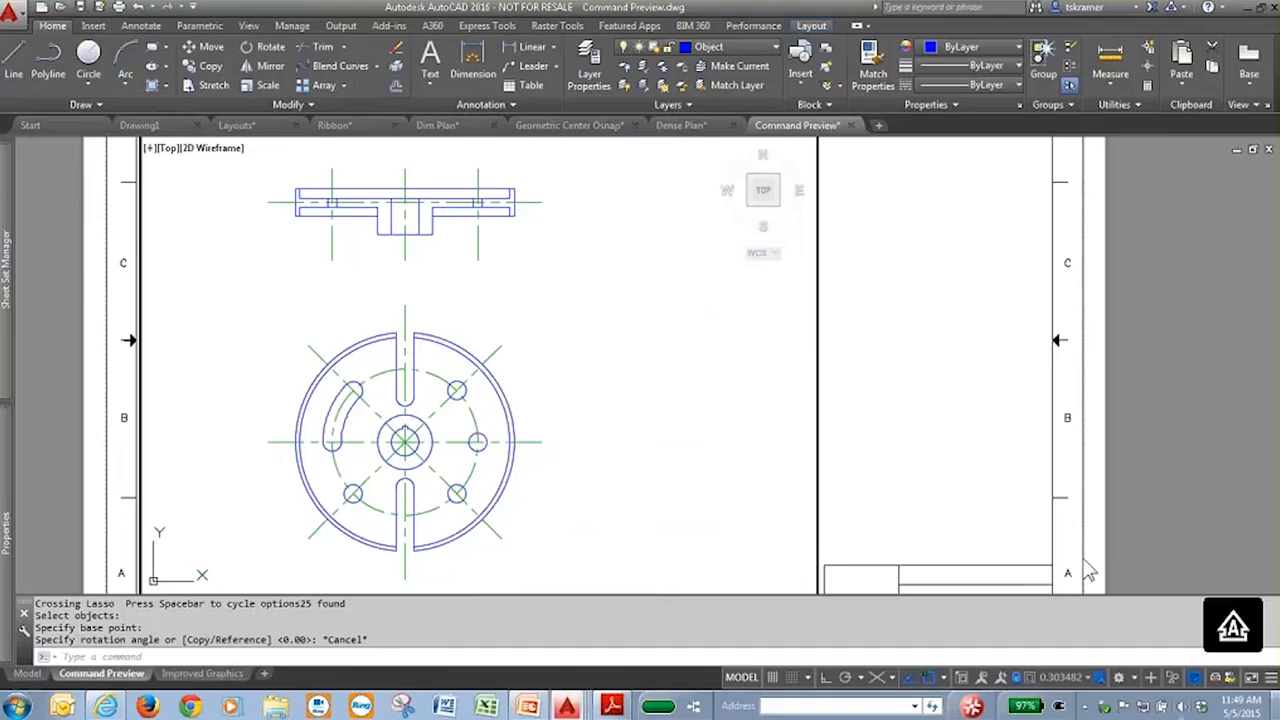
- Open the Xref Overrides sheet from the Documentation group and review its layers filtered to Xref
mouse_move(8, 295)
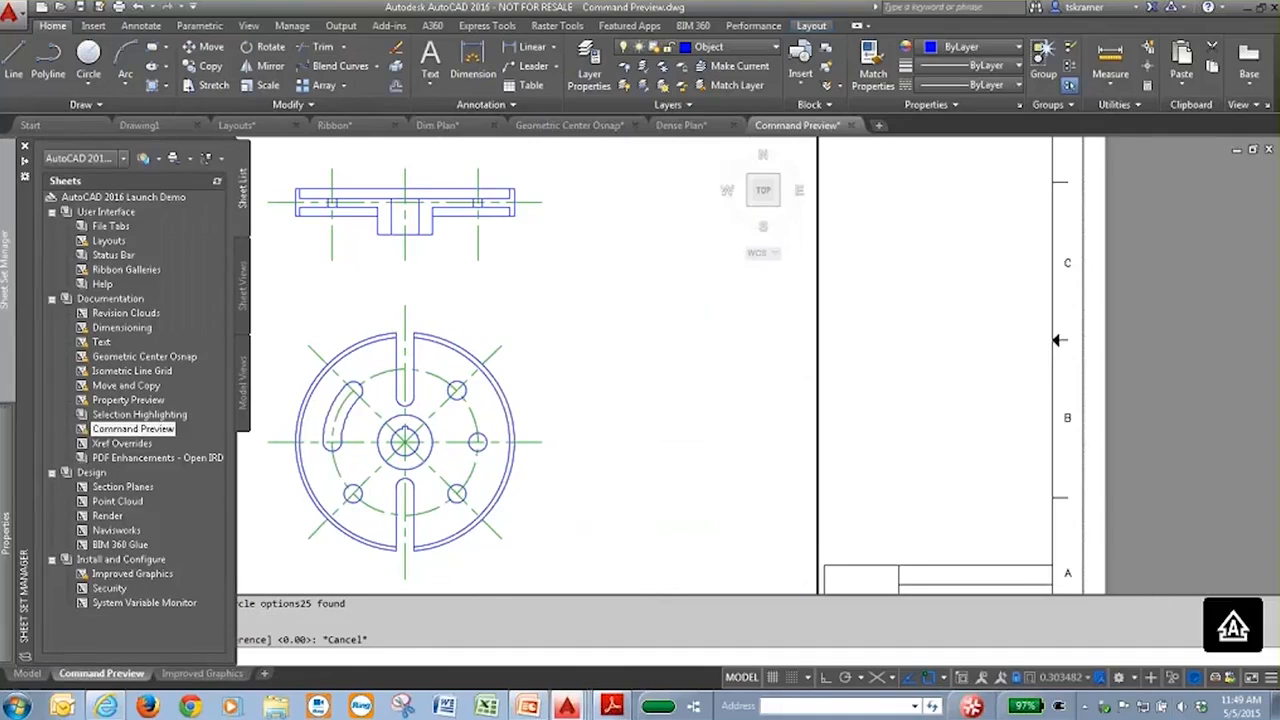
double_click(130, 443)
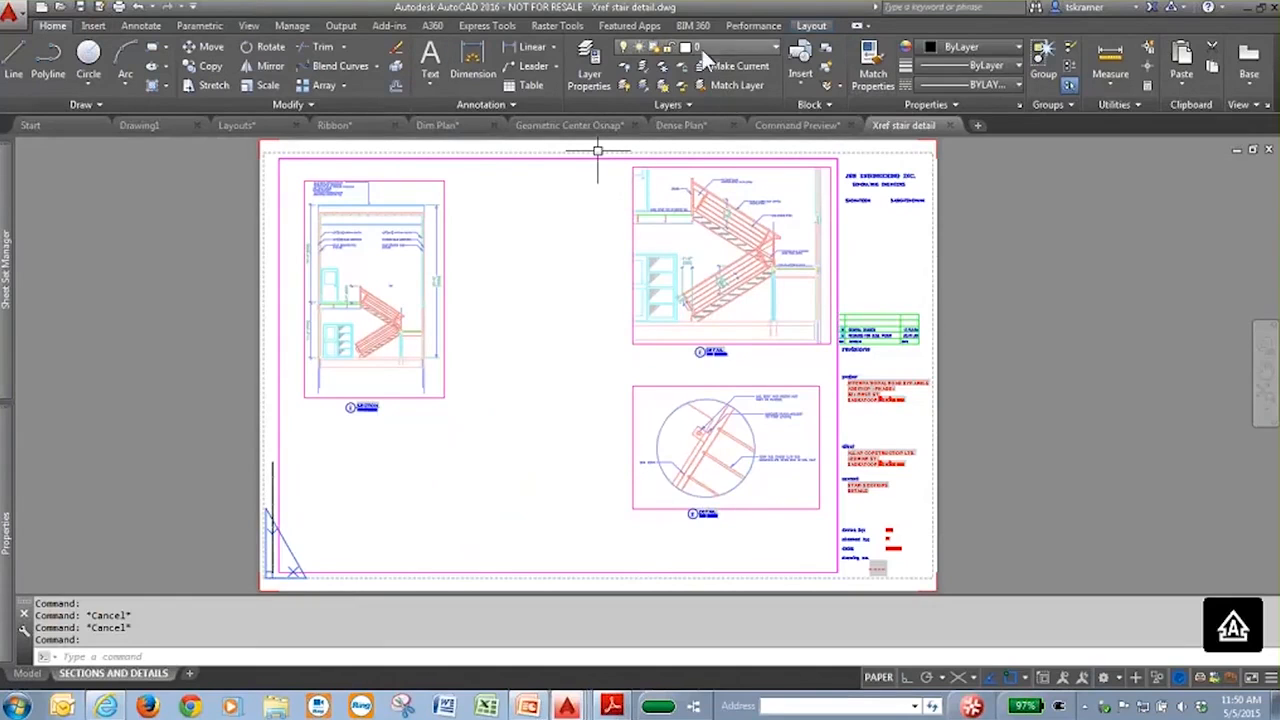
click(591, 61)
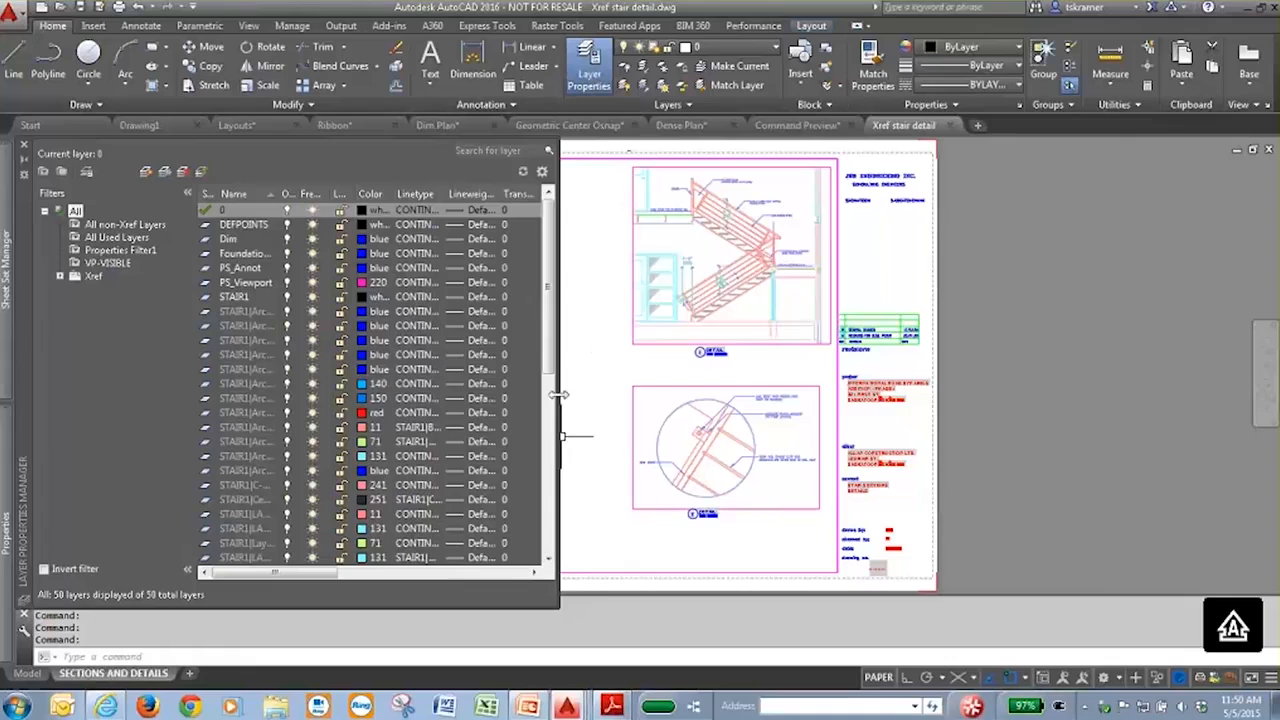
click(91, 276)
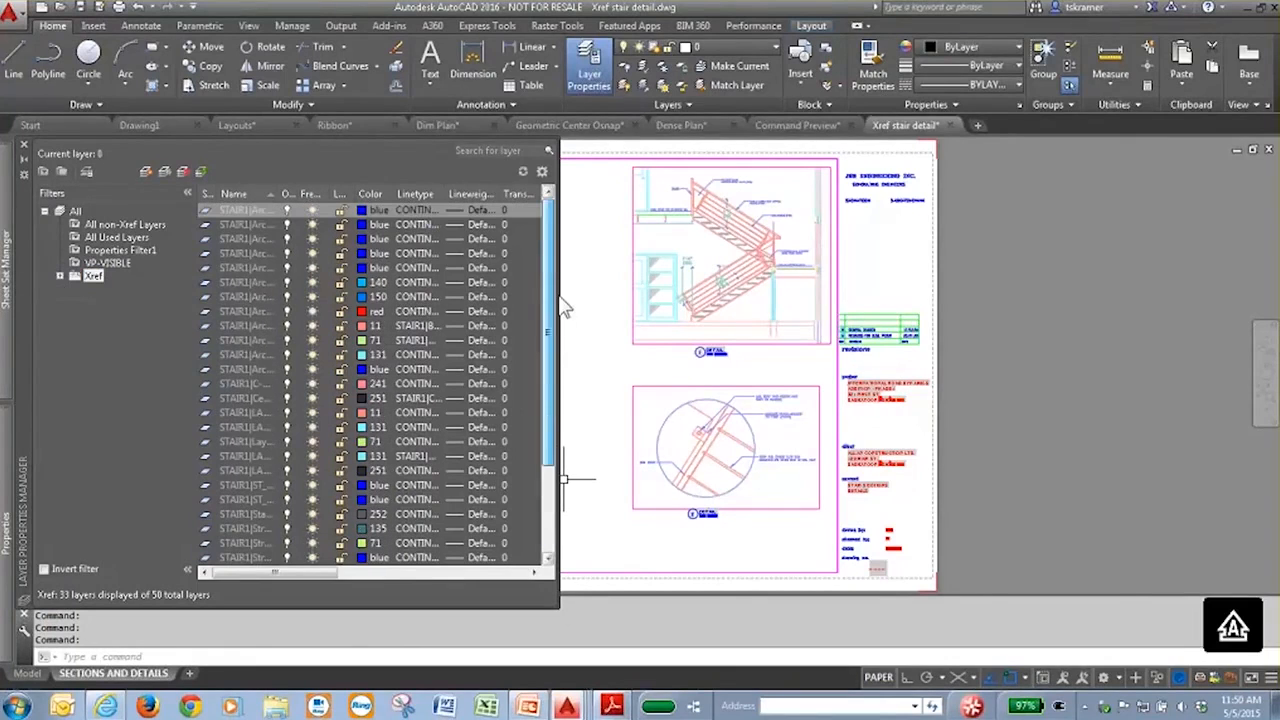
key(Escape)
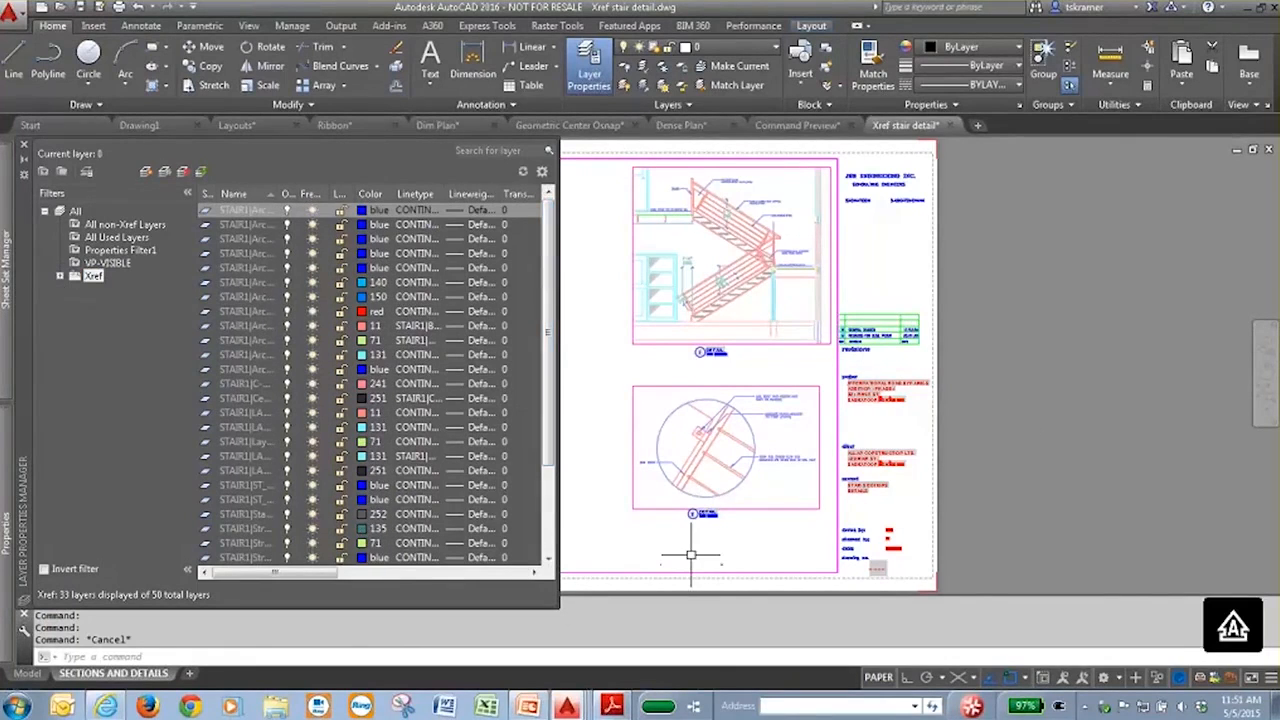
click(24, 145)
- Set the XREFOVERRIDE system variable to 1
text(x)
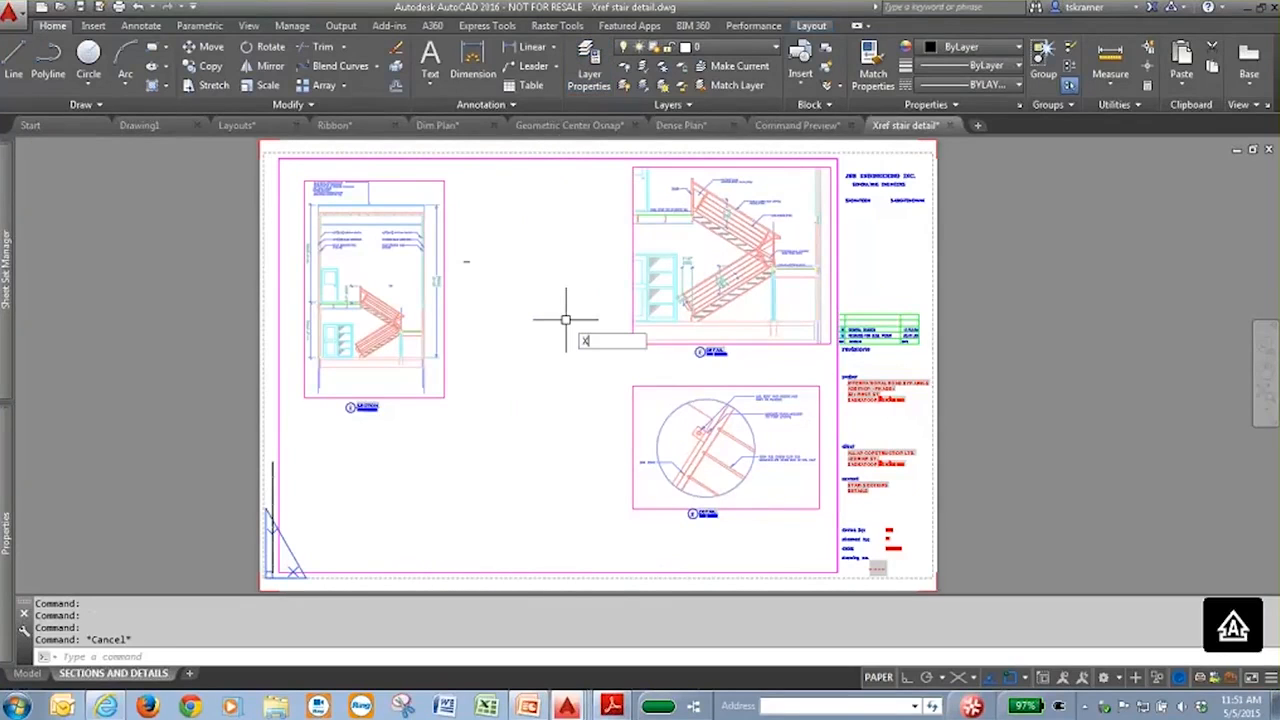
text(ref)
key(Down)
key(Down)
key(Return)
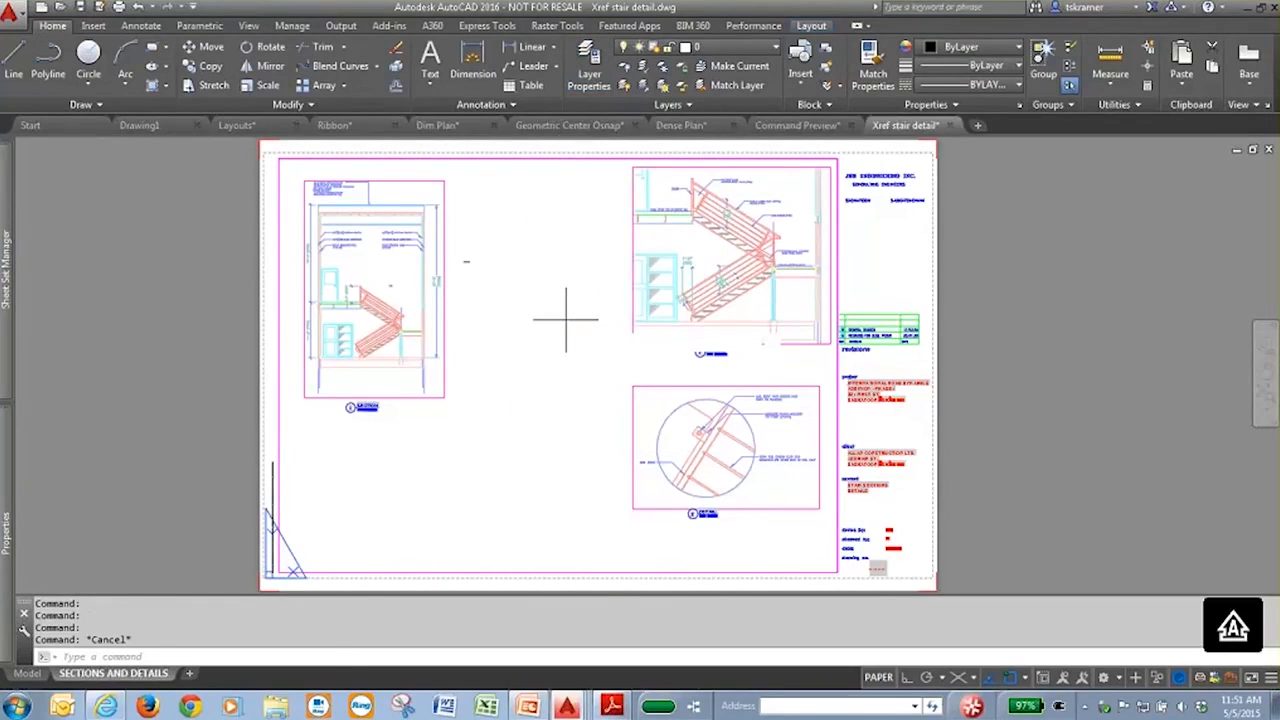
text(1)
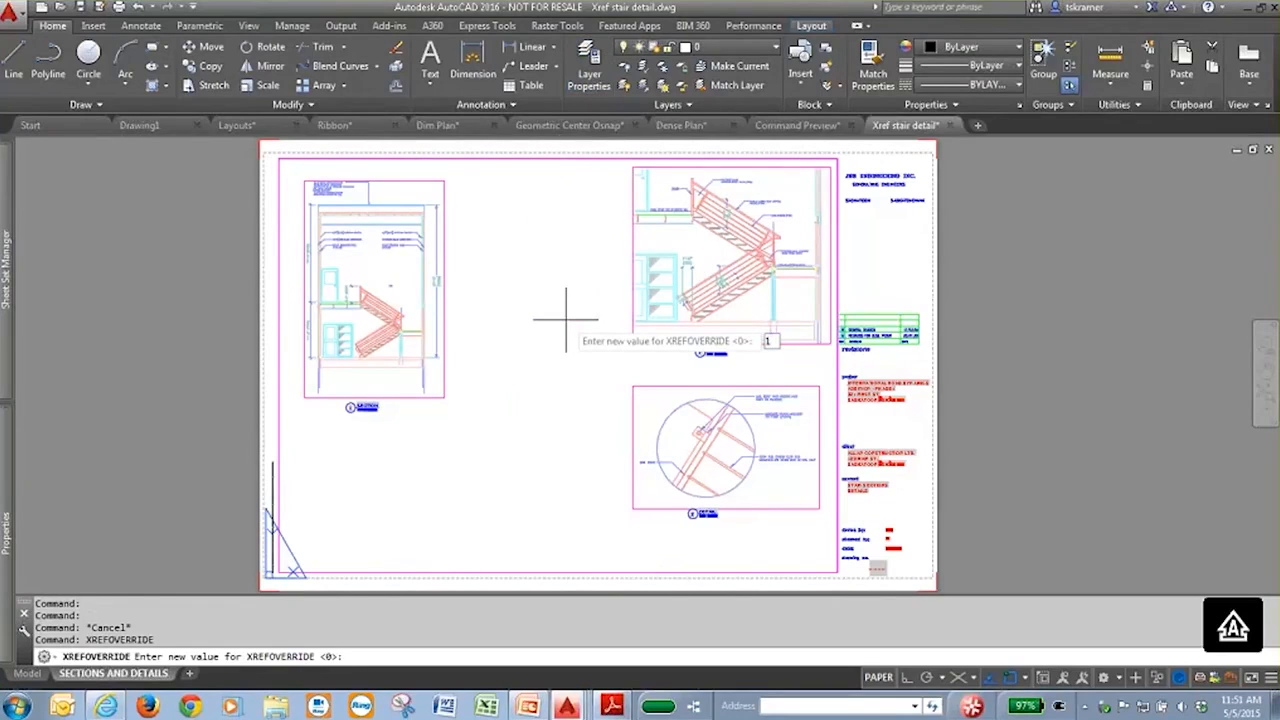
key(Return)
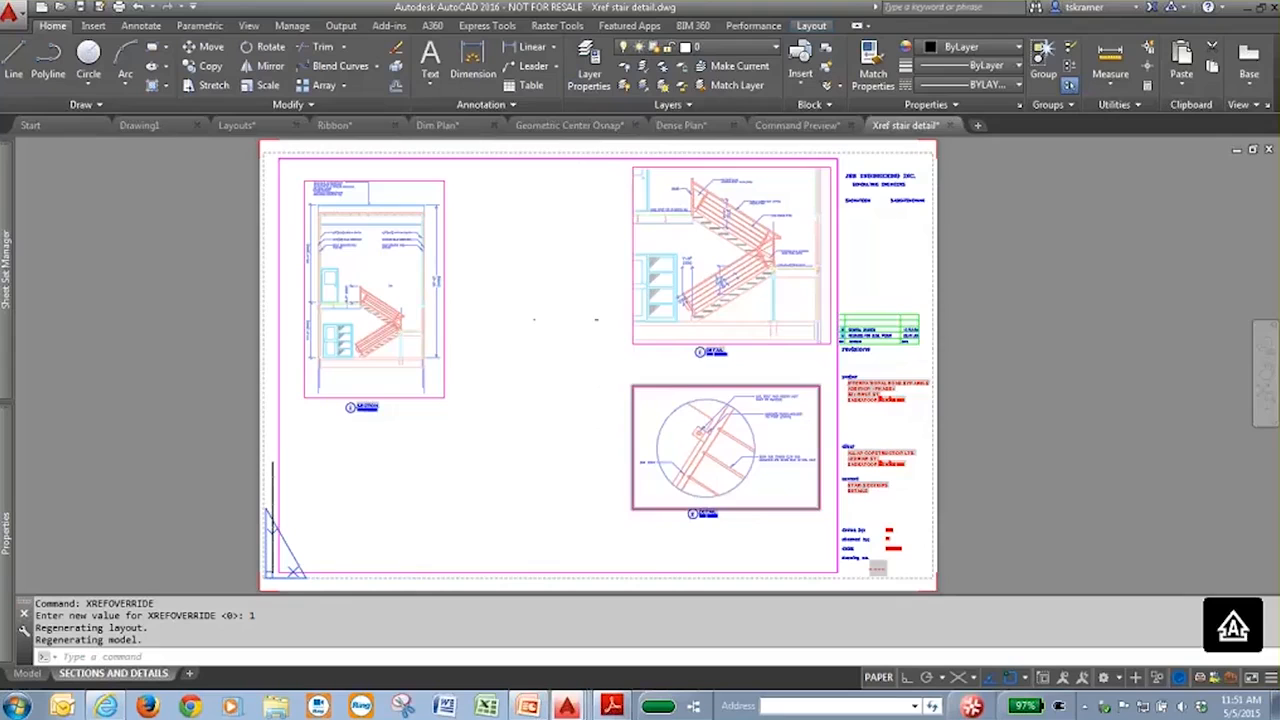
- Change the color of all Xref layers to 253 and close the layer properties
click(594, 62)
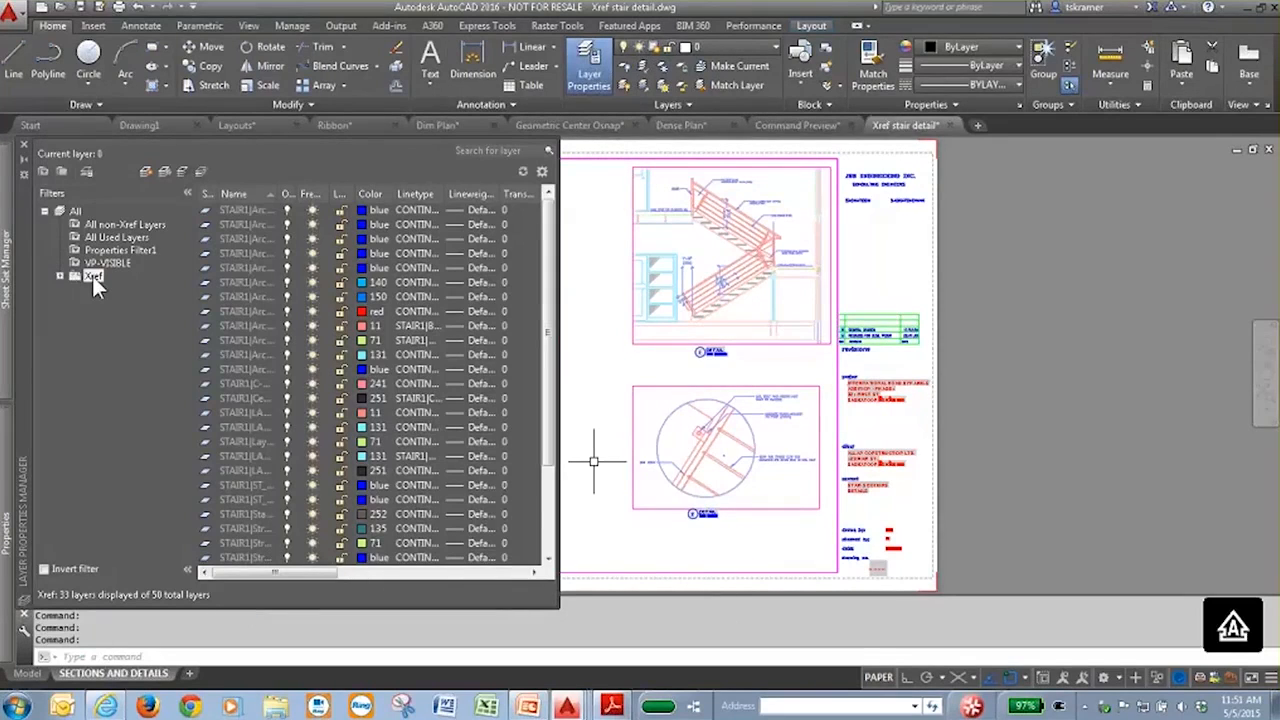
right_click(261, 423)
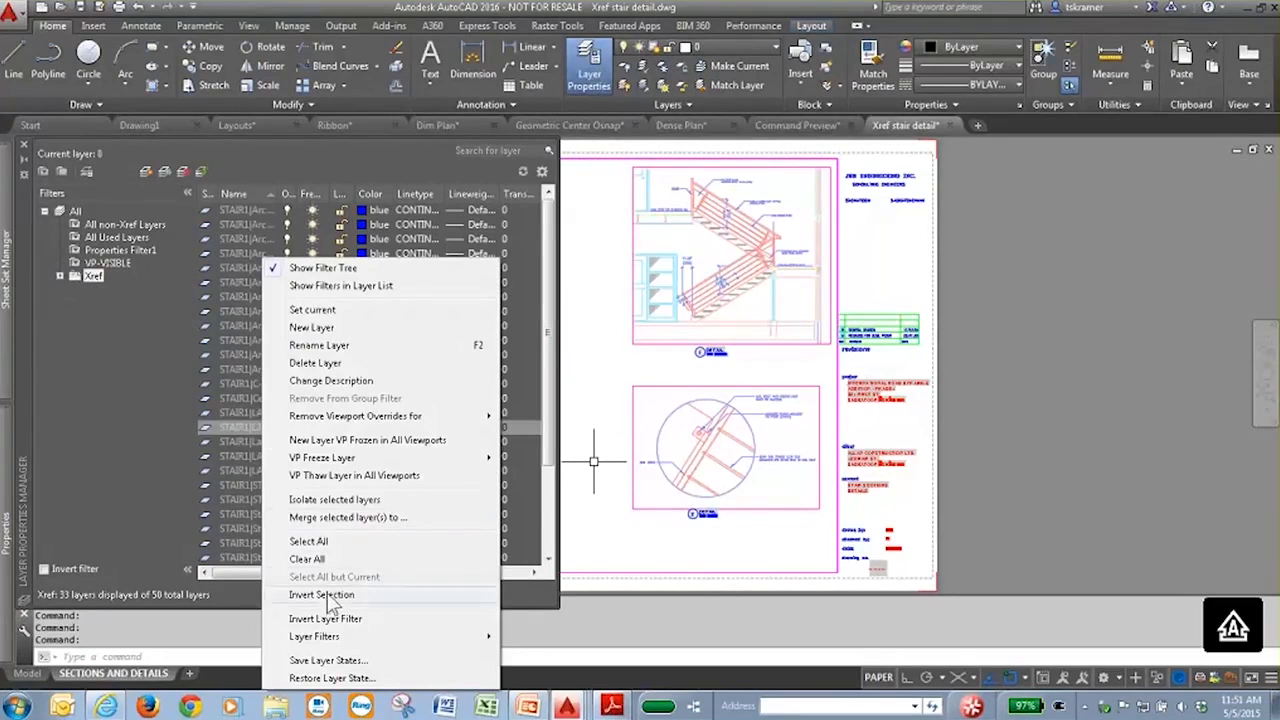
click(326, 542)
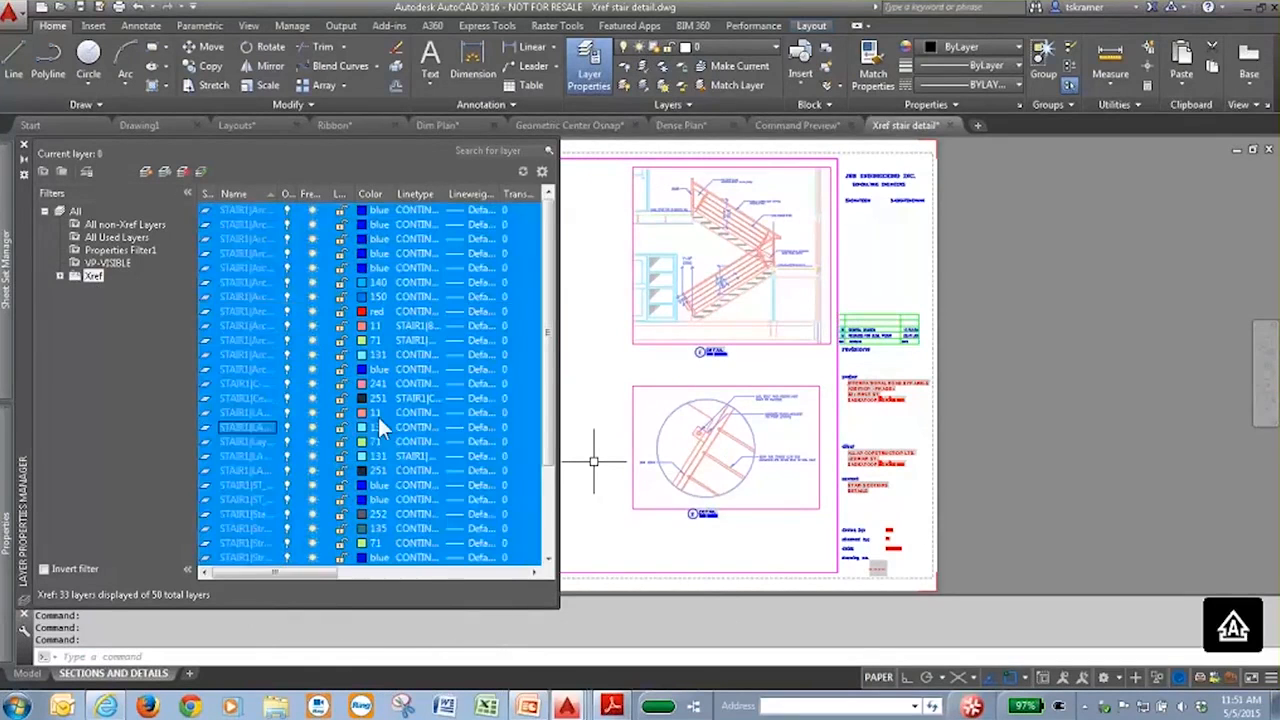
click(378, 417)
click(556, 406)
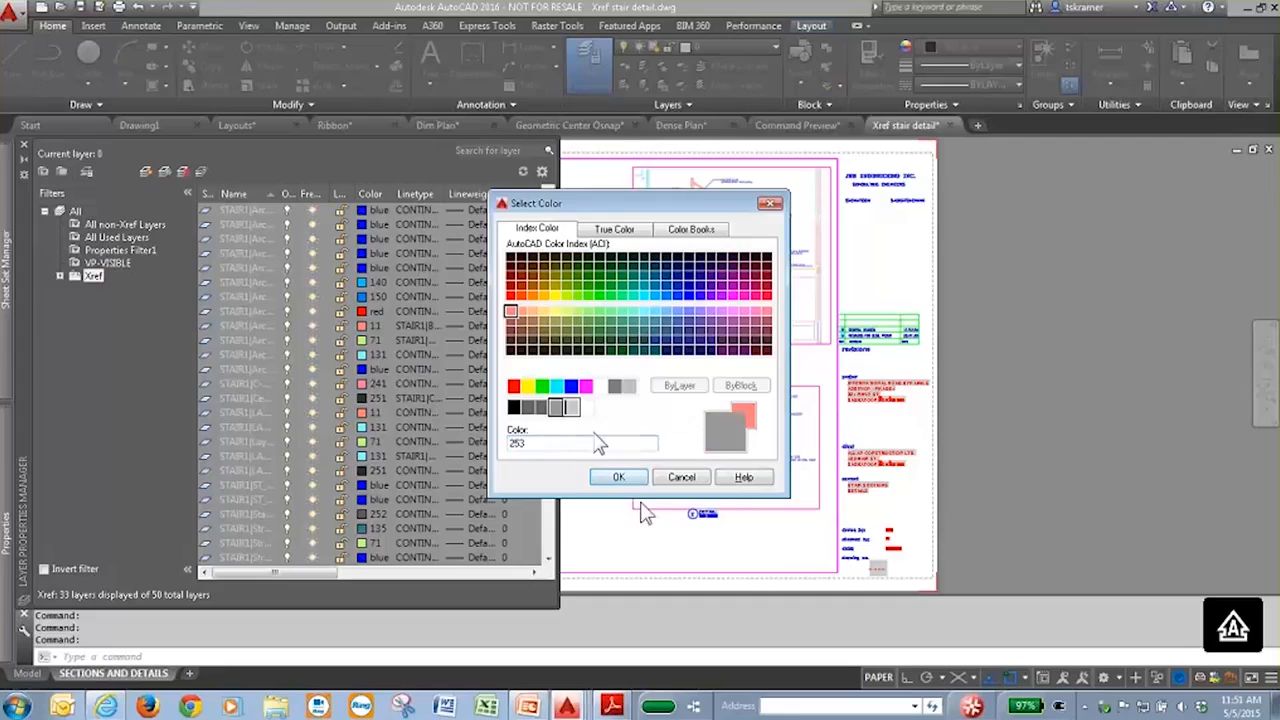
click(618, 477)
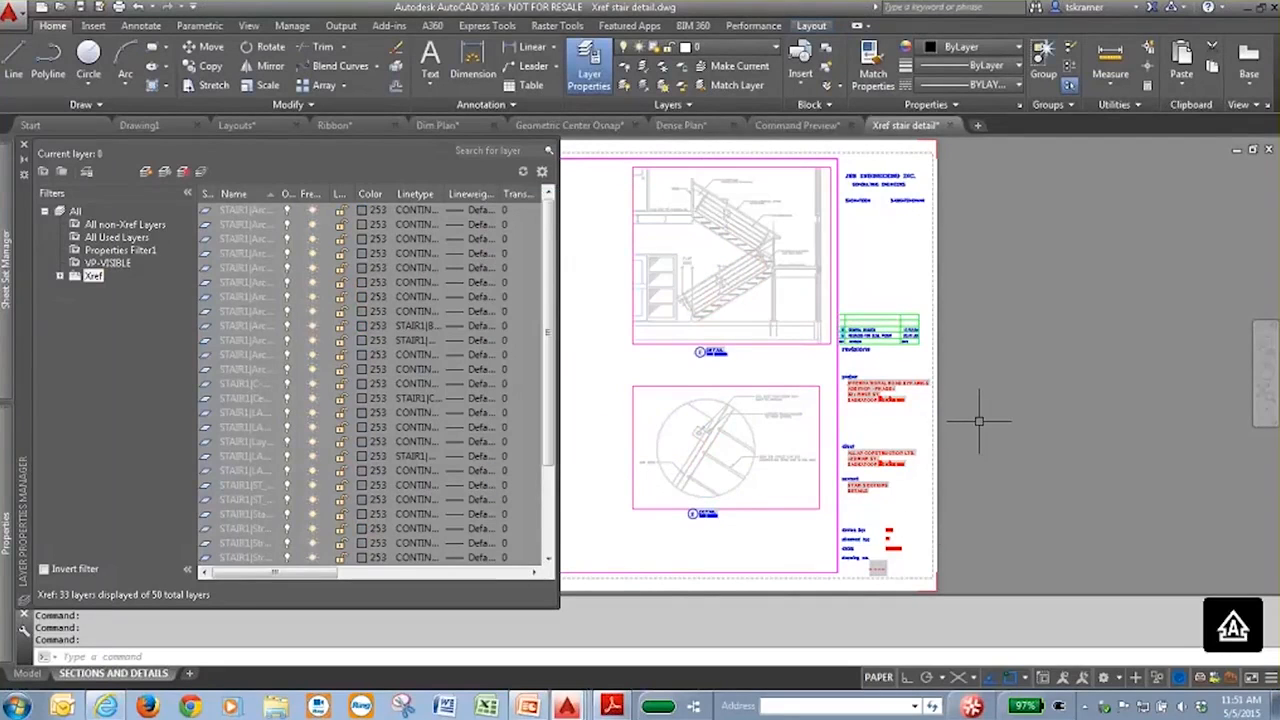
key(Escape)
click(23, 147)
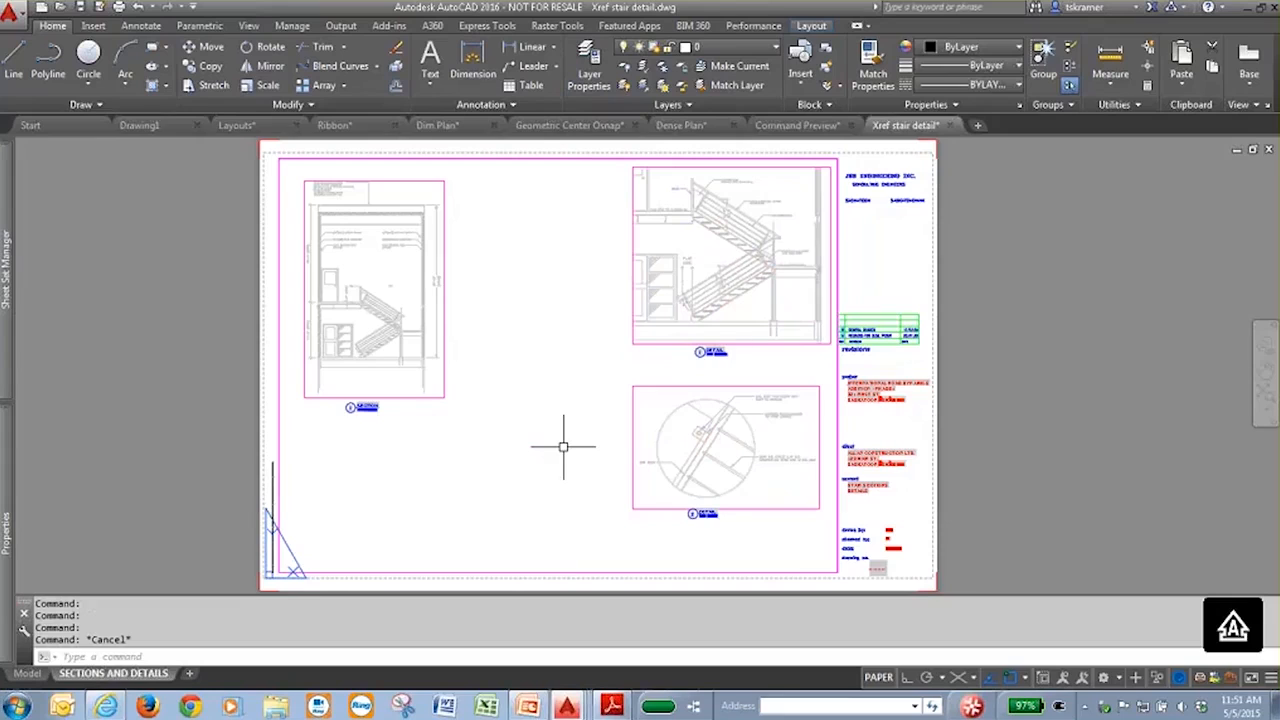
- Set the XREFOVERRIDE system variable to 0
text(XREF)
key(Down)
key(Return)
text(0)
key(Return)
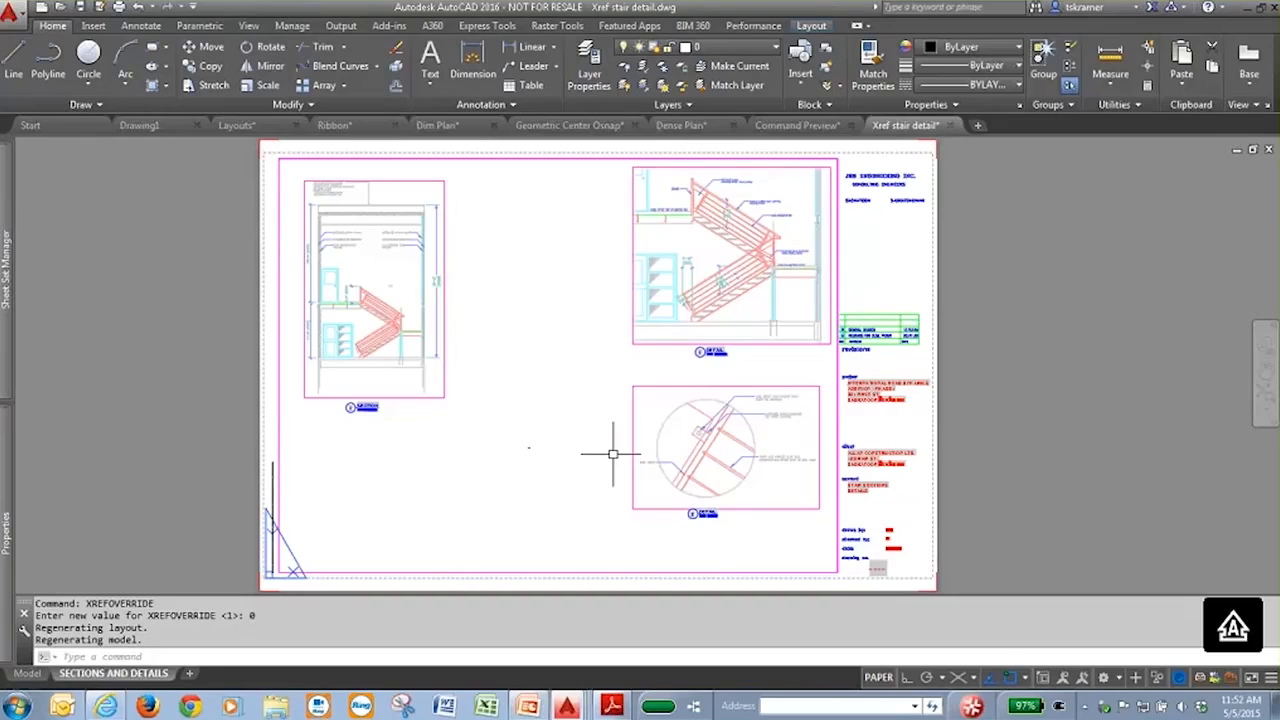
- Open the System Variable Monitor sheet from the Install and Configure group of the sheet set
mouse_move(8, 300)
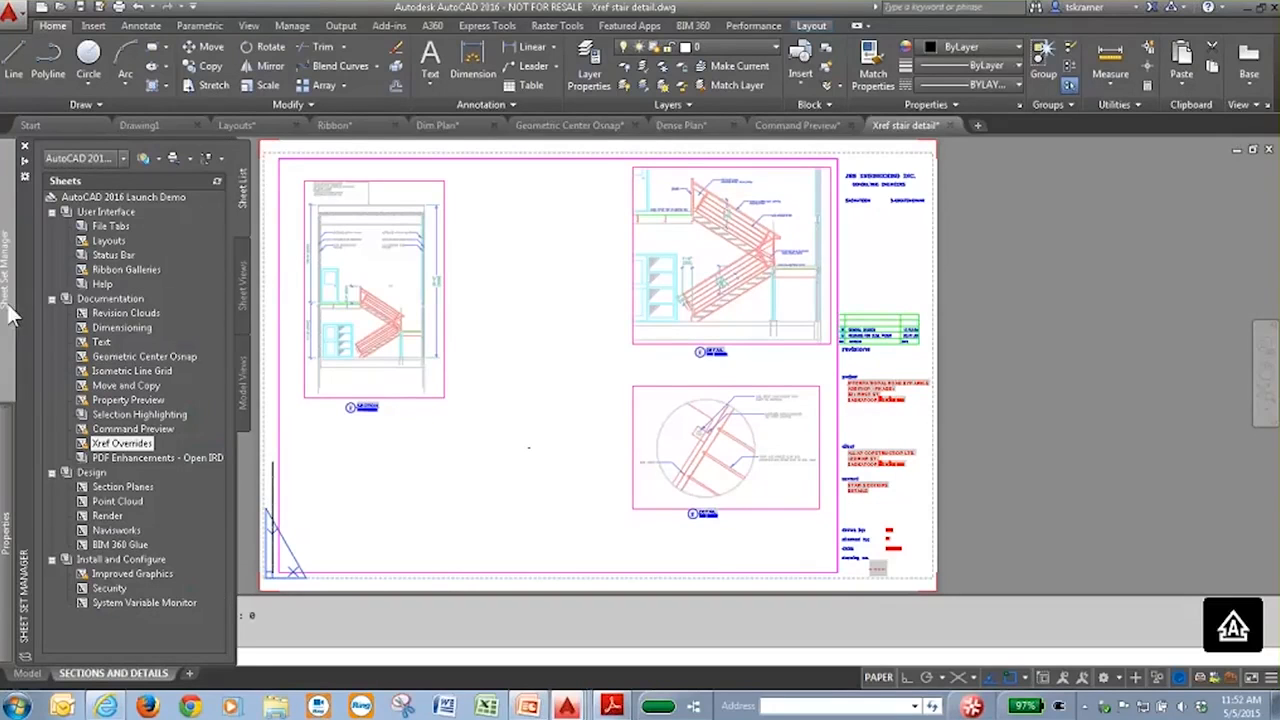
double_click(128, 601)
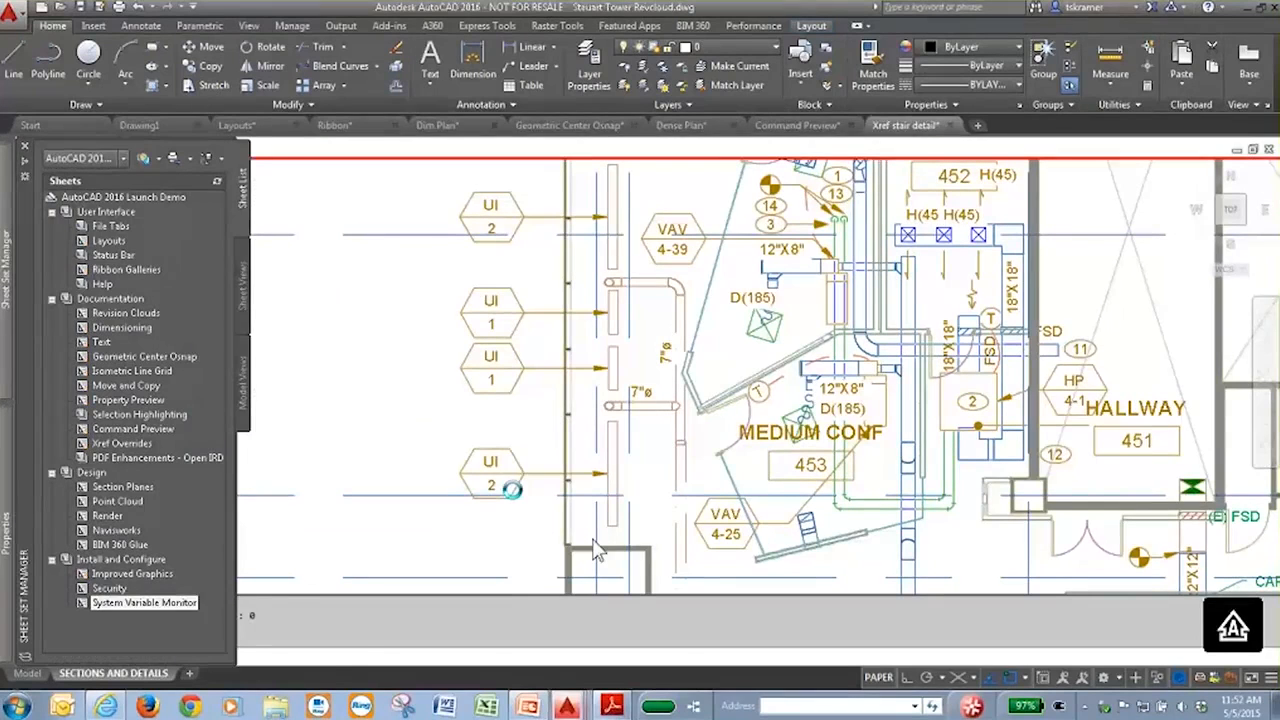
key(Escape)
key(Escape)
click(797, 677)
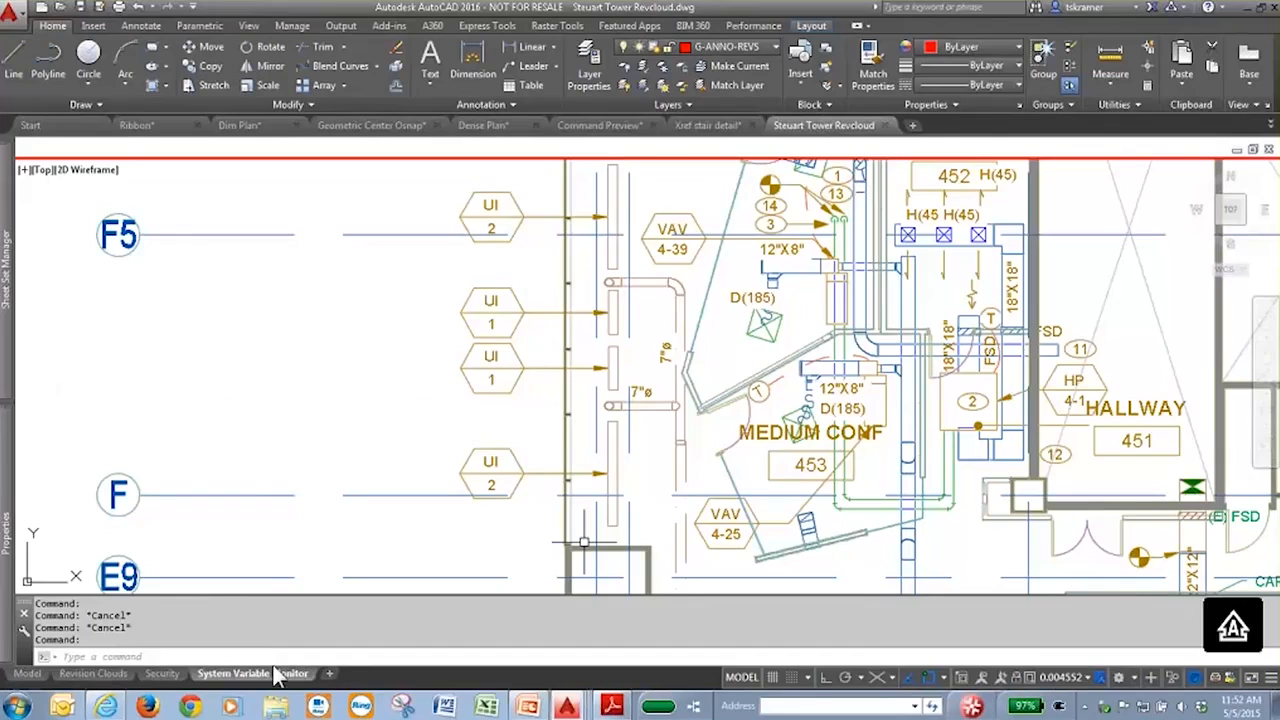
- Run SYSVARMONITOR to display the System Variable Monitor, and move its dialog slightly lower over the drawing
text(SYMBOL)
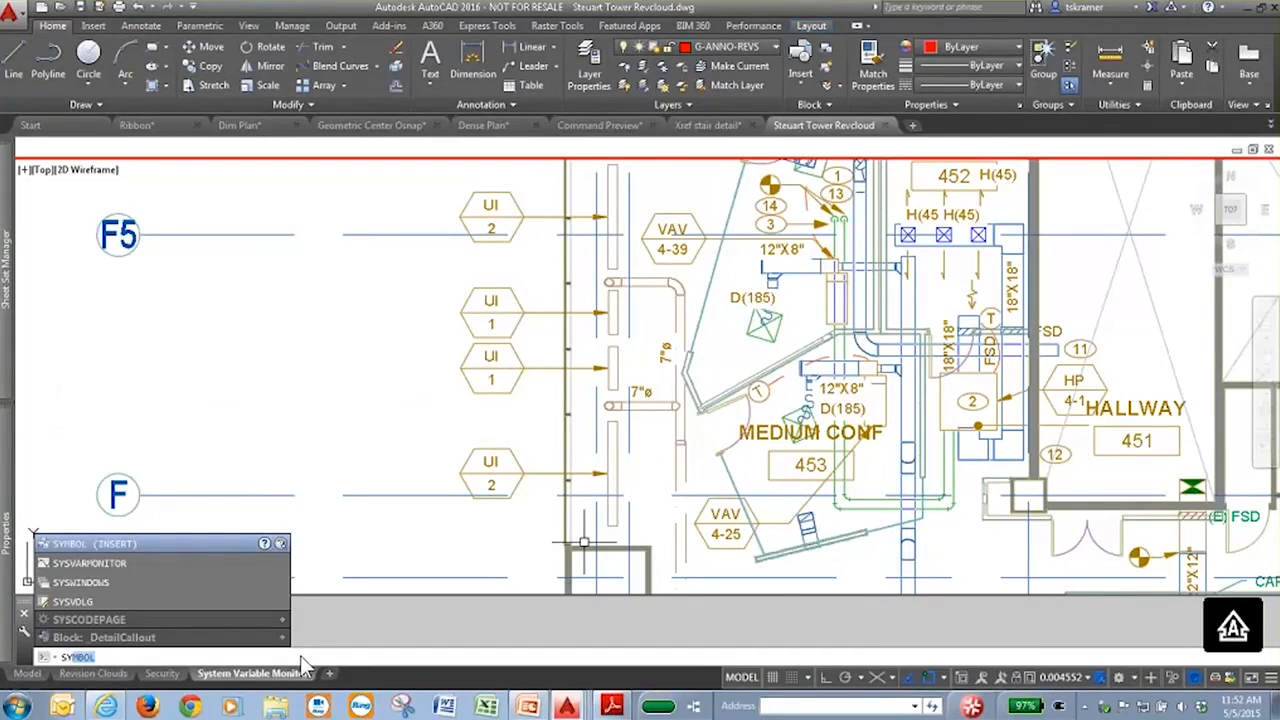
key(Down)
key(Return)
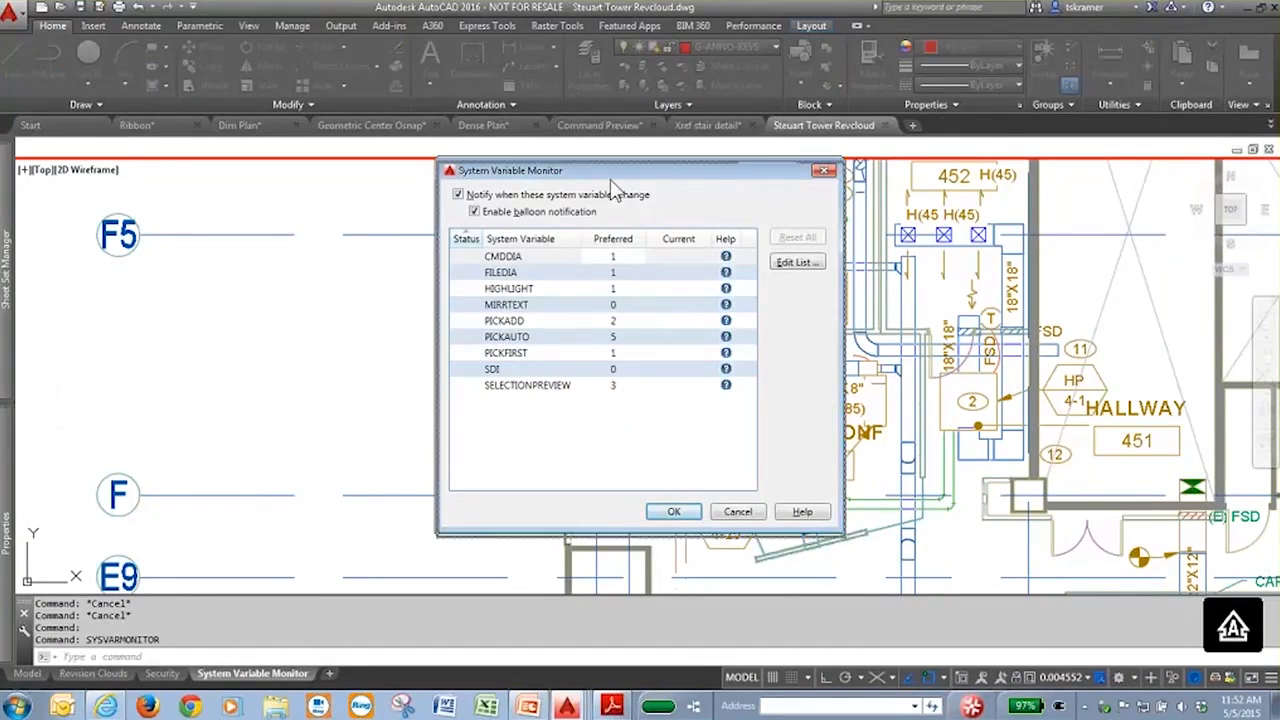
drag(614, 176, 612, 204)
- Turn notification of system variable changes off and back on, and re-enable balloon notification
click(456, 223)
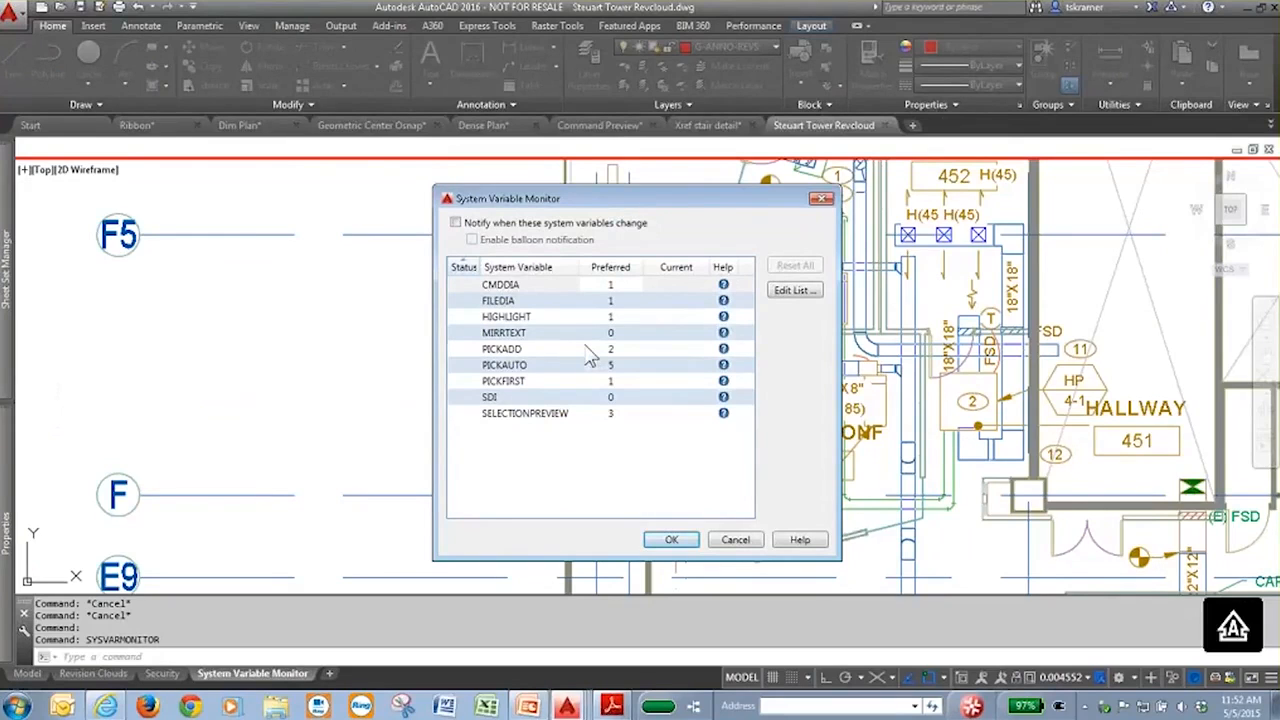
click(456, 223)
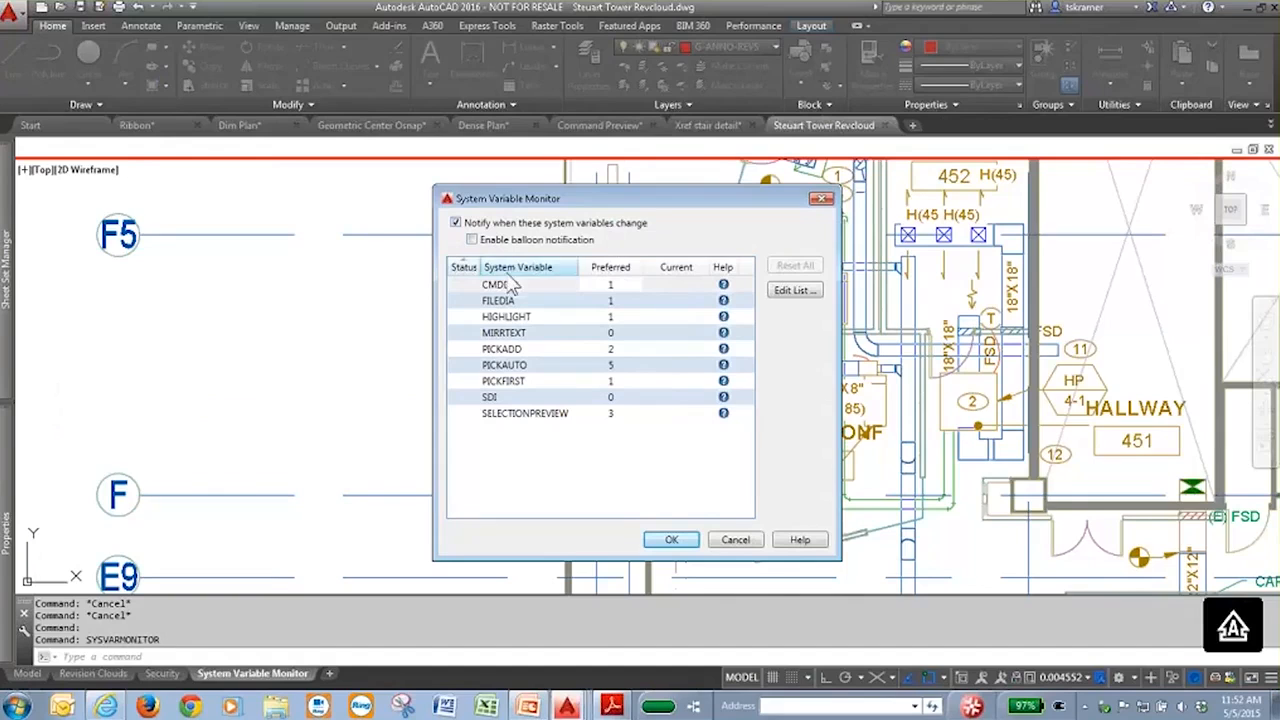
click(472, 241)
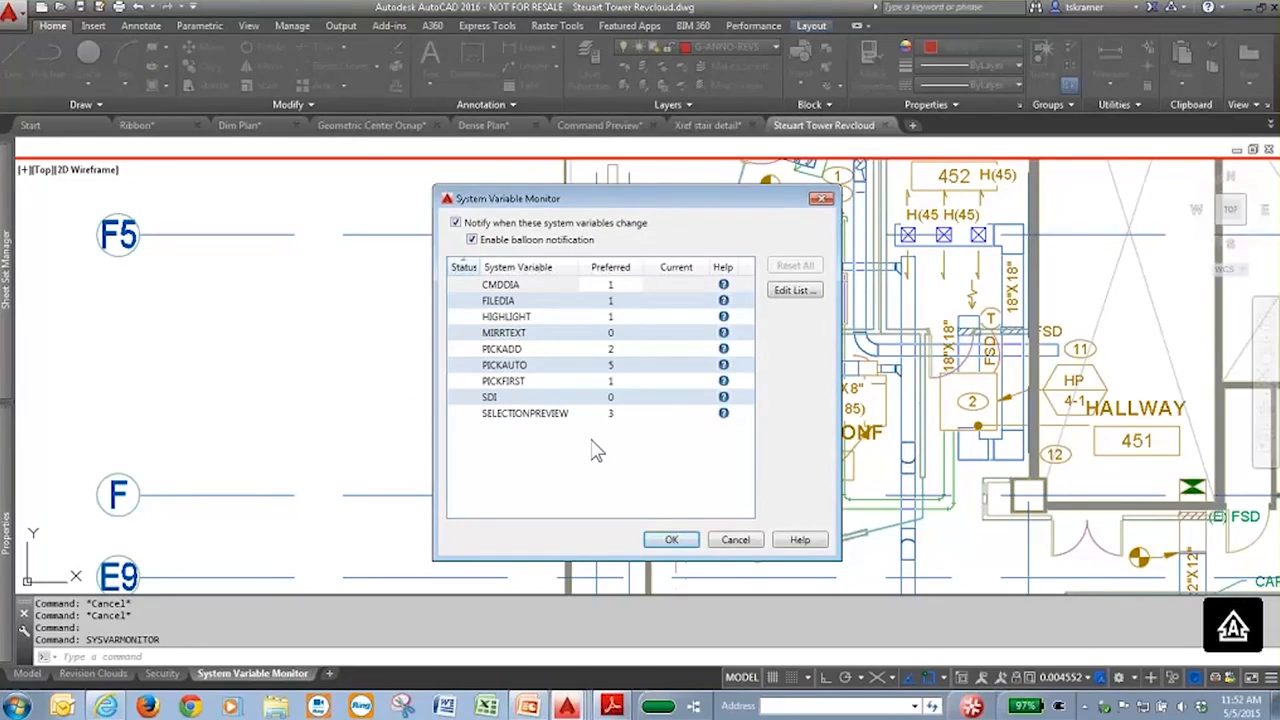
- Review the preferred value of CMDDIA and the lists of available and monitored system variables, and close the monitor without saving
click(618, 286)
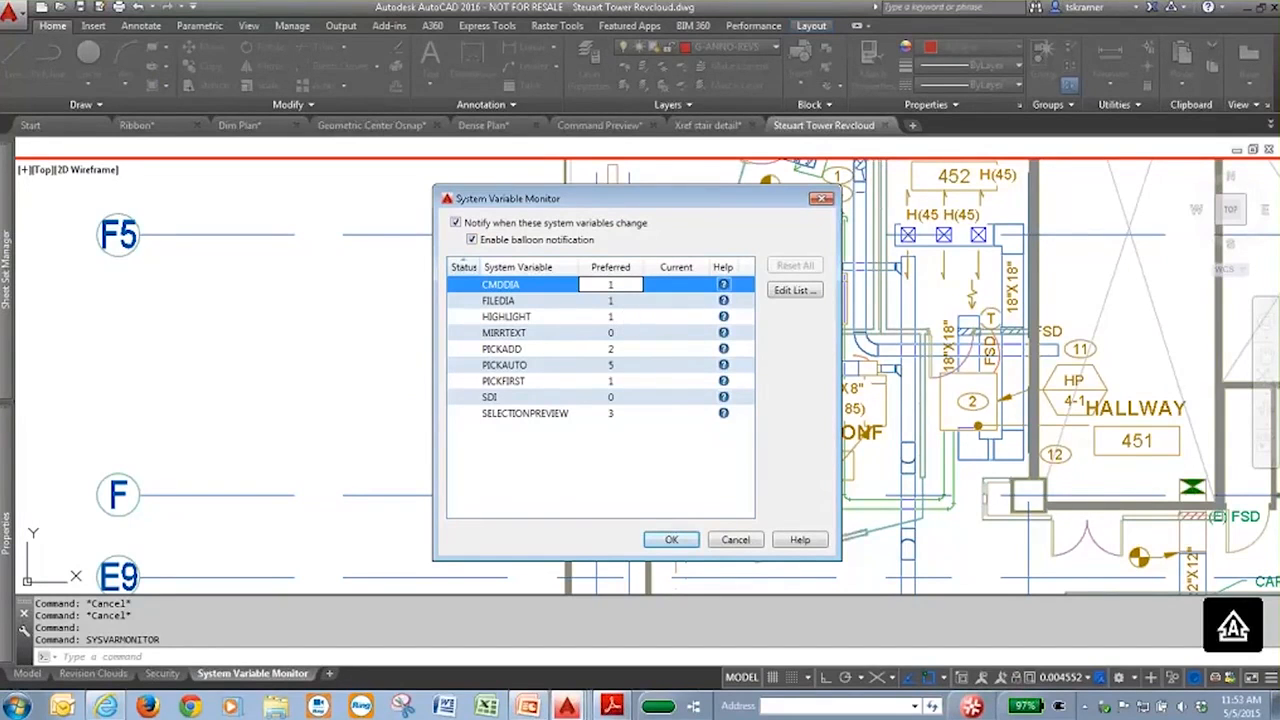
click(795, 290)
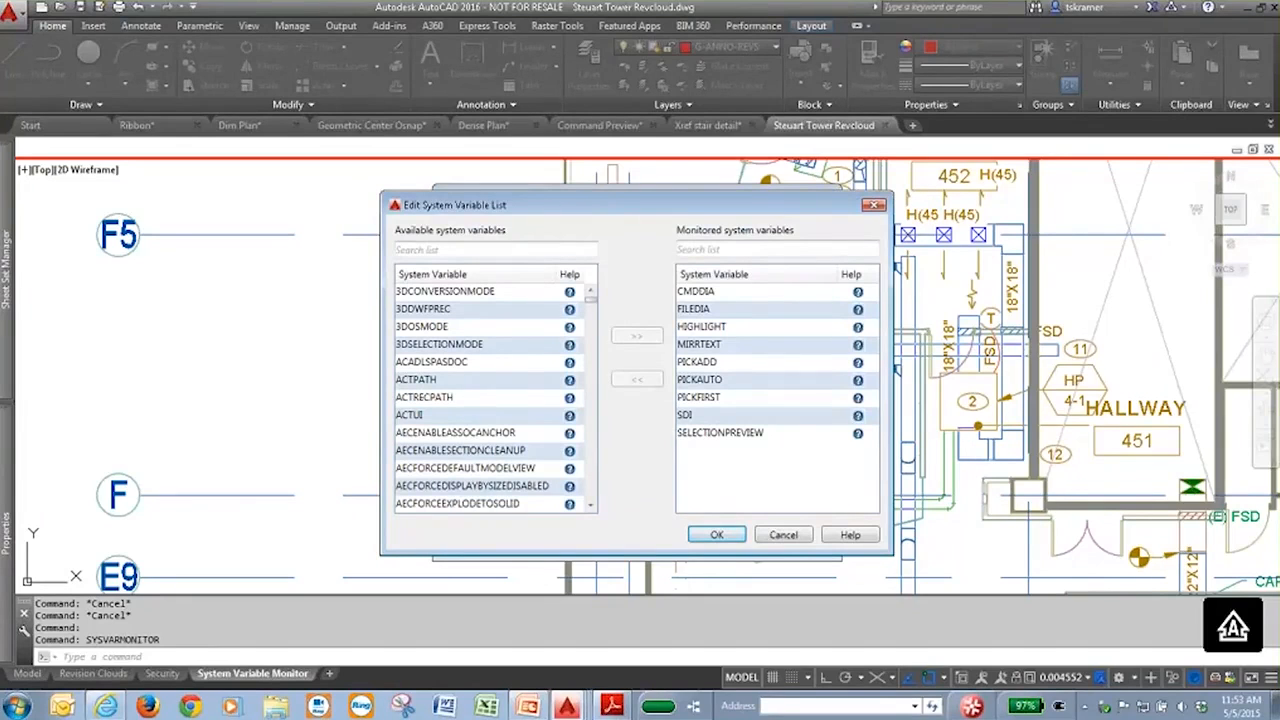
click(781, 540)
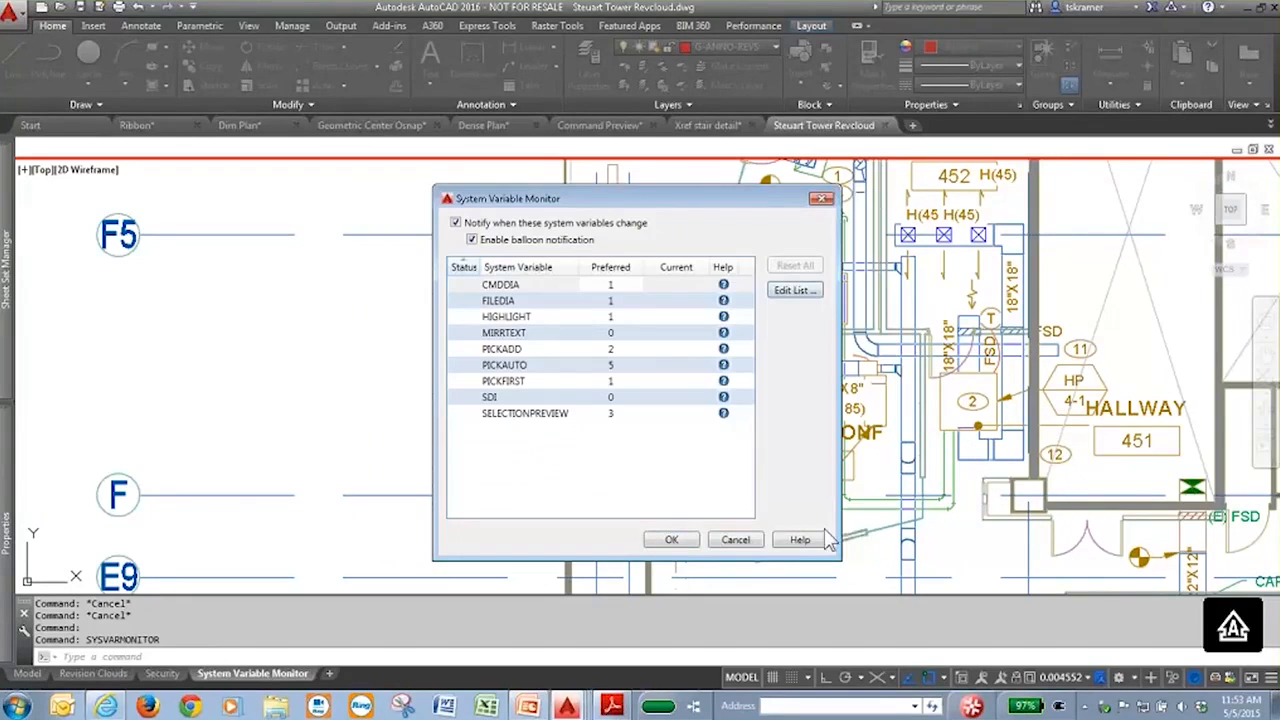
click(740, 541)
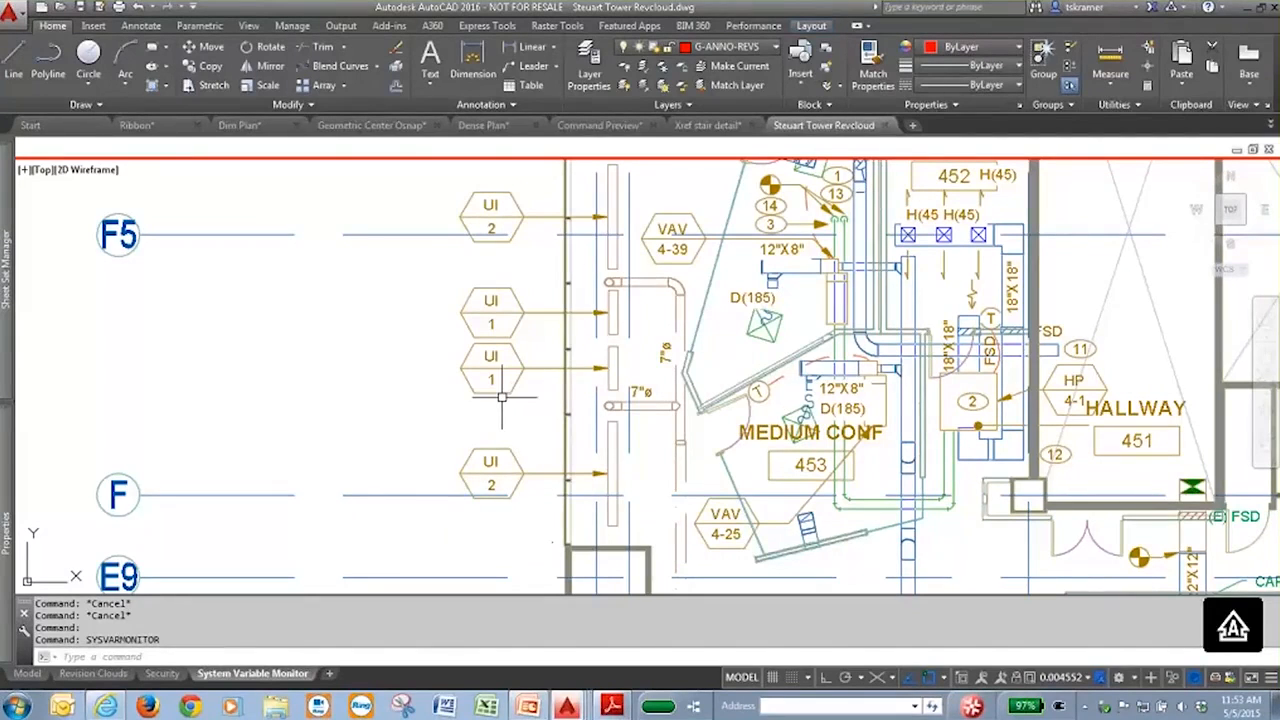